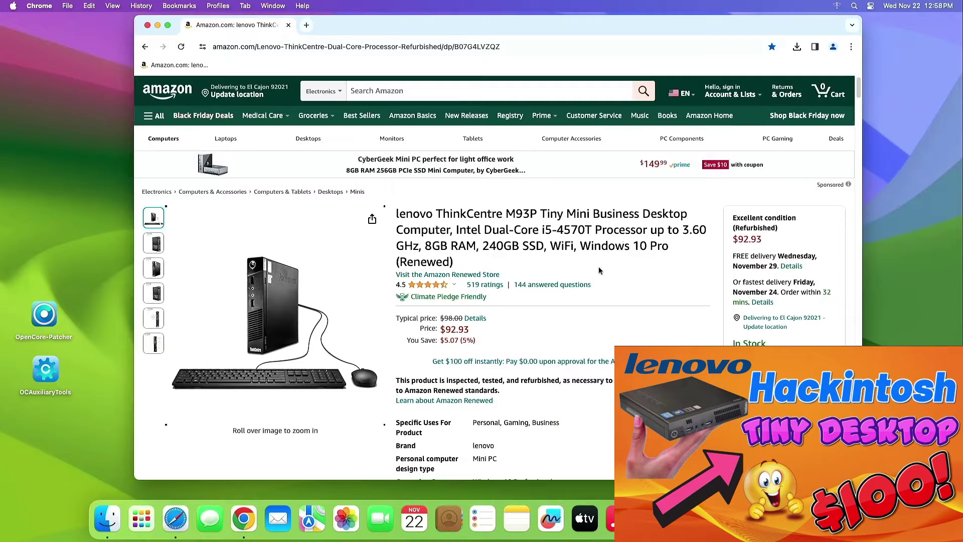
# - View the enlarged product photo of the Lenovo ThinkCentre M93P Tiny up close, and close the image viewer
pyautogui.click(281, 311)
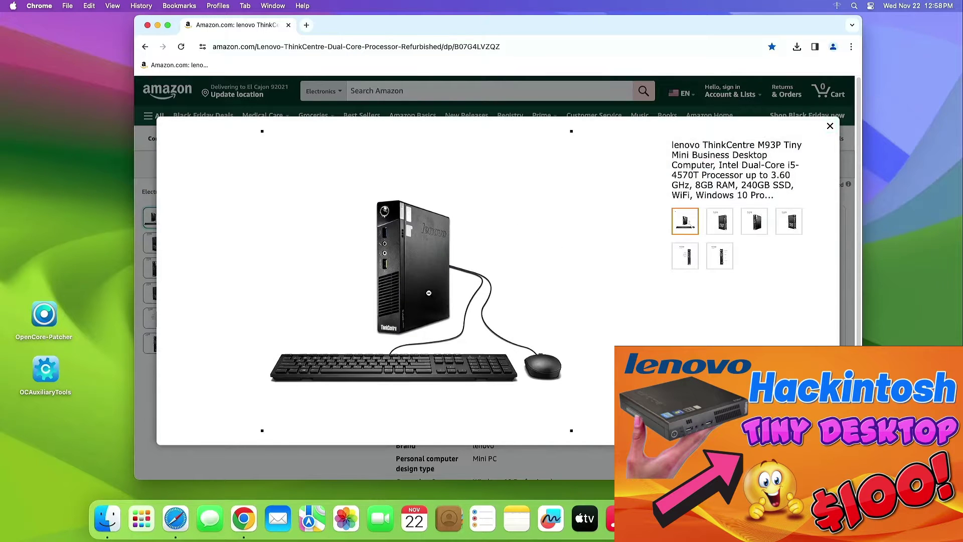
pyautogui.click(428, 294)
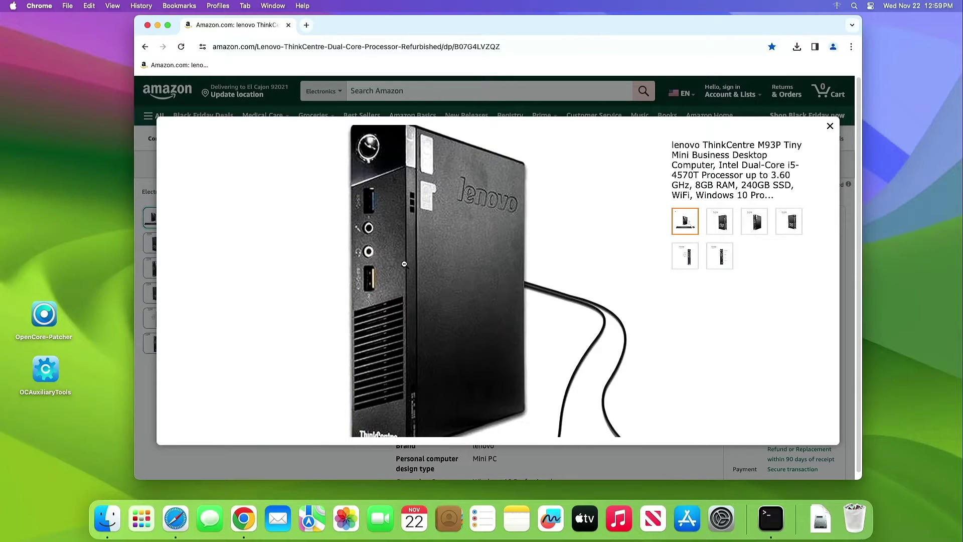
pyautogui.click(405, 264)
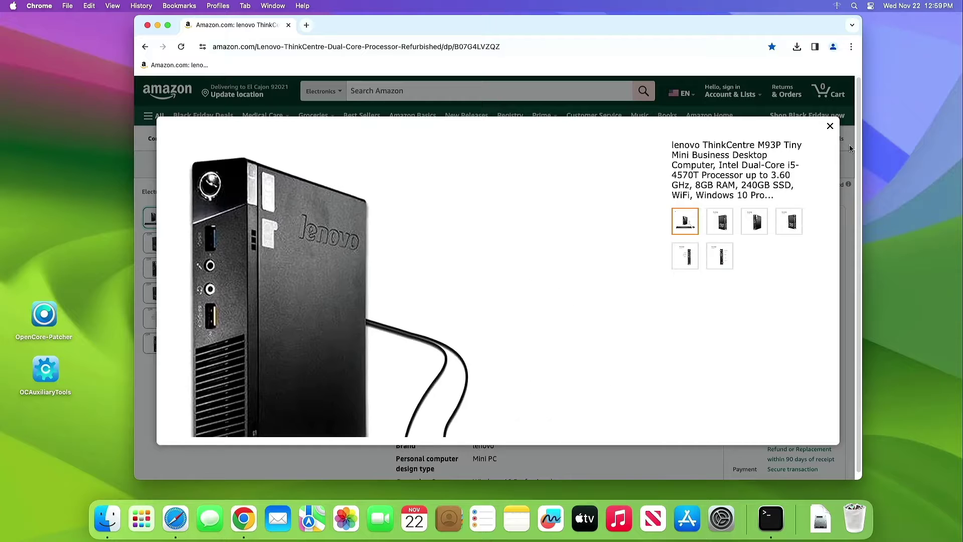
pyautogui.click(831, 126)
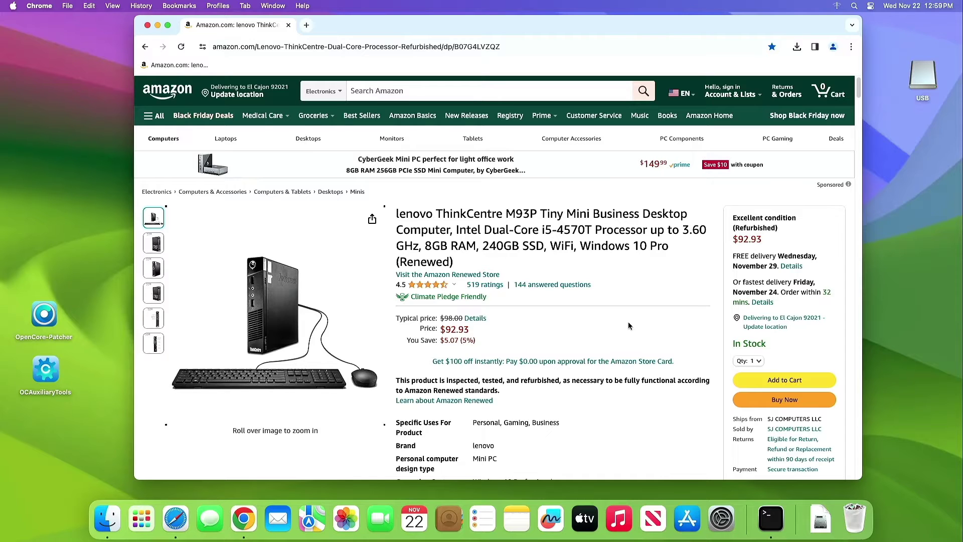
# - Check the computer's hardware and macOS version in About This Mac, and close the window
pyautogui.click(13, 7)
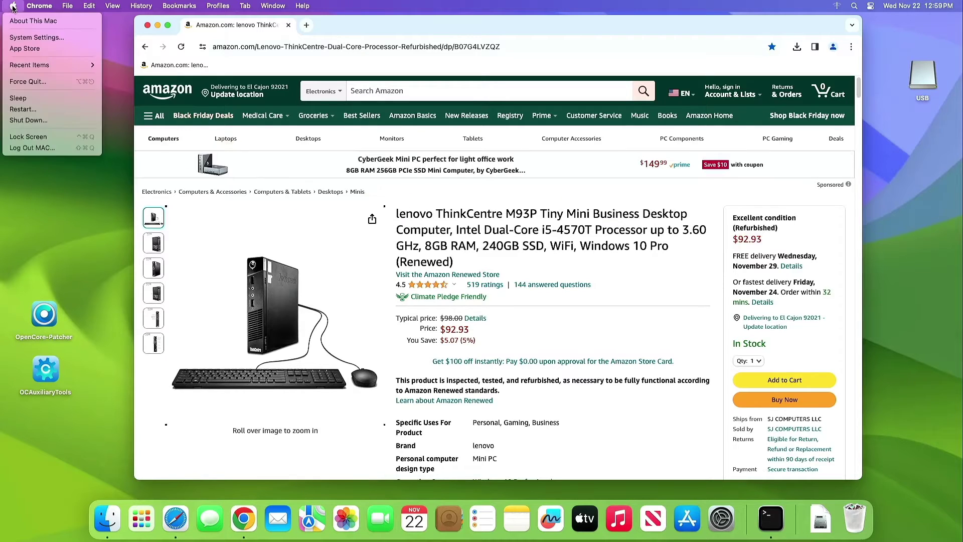
pyautogui.click(20, 16)
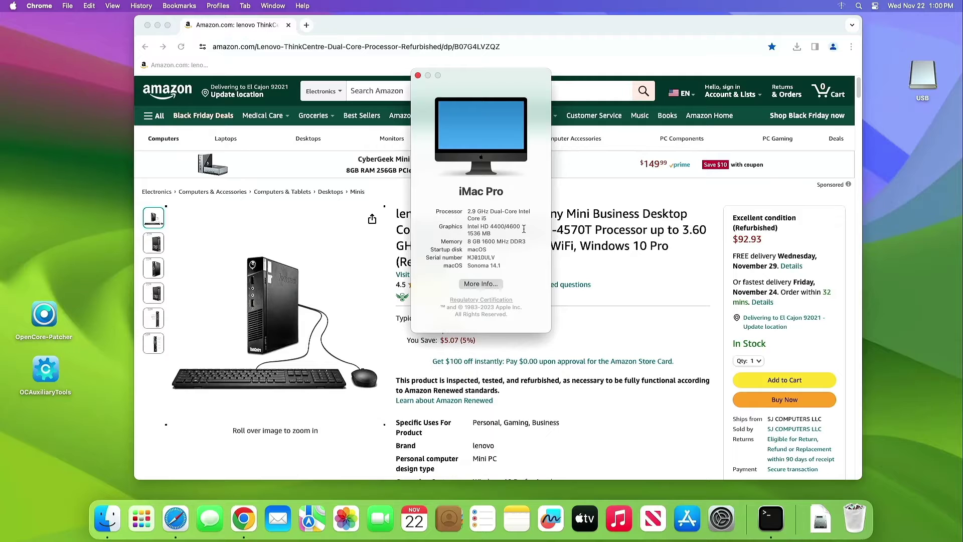
pyautogui.click(55, 325)
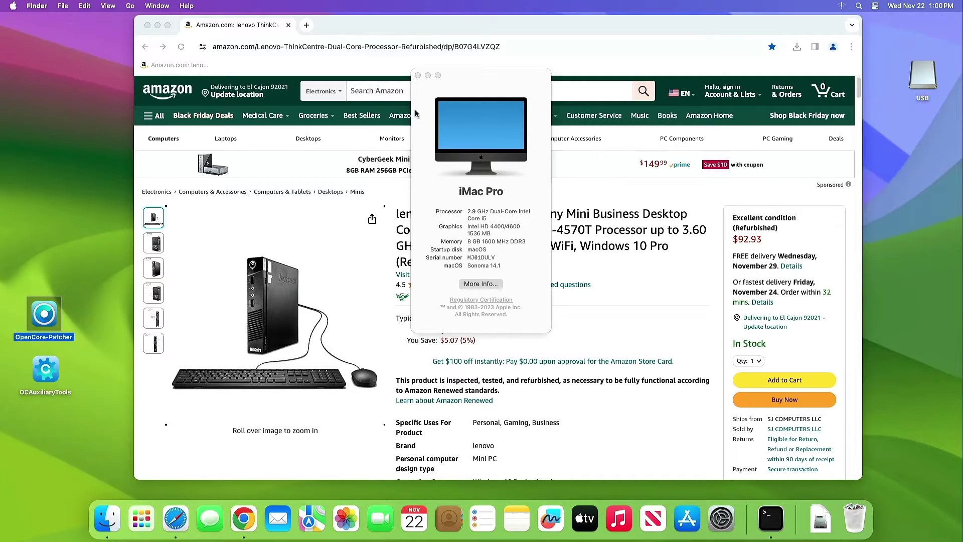
pyautogui.click(418, 76)
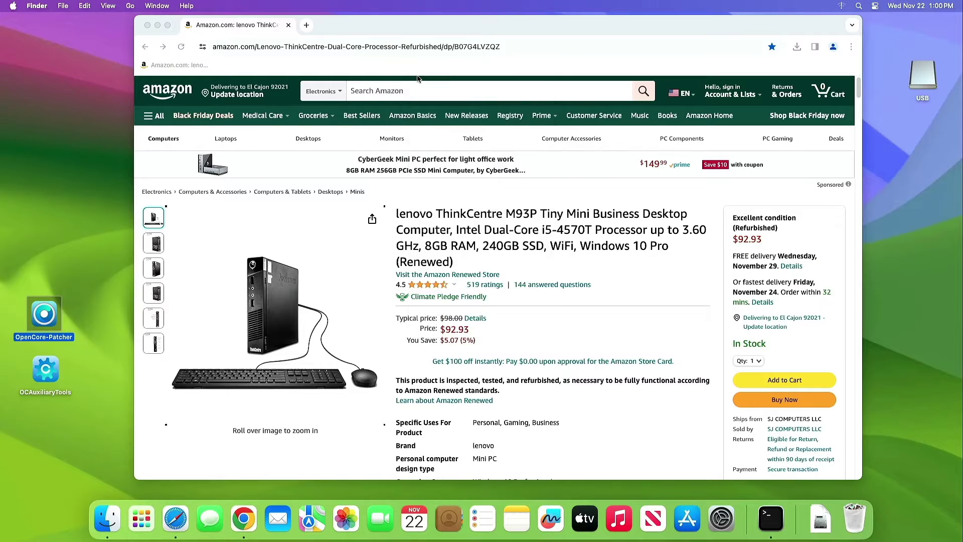
# - Minimize the browser window and open Disk Utility from the Utilities folder
pyautogui.click(157, 25)
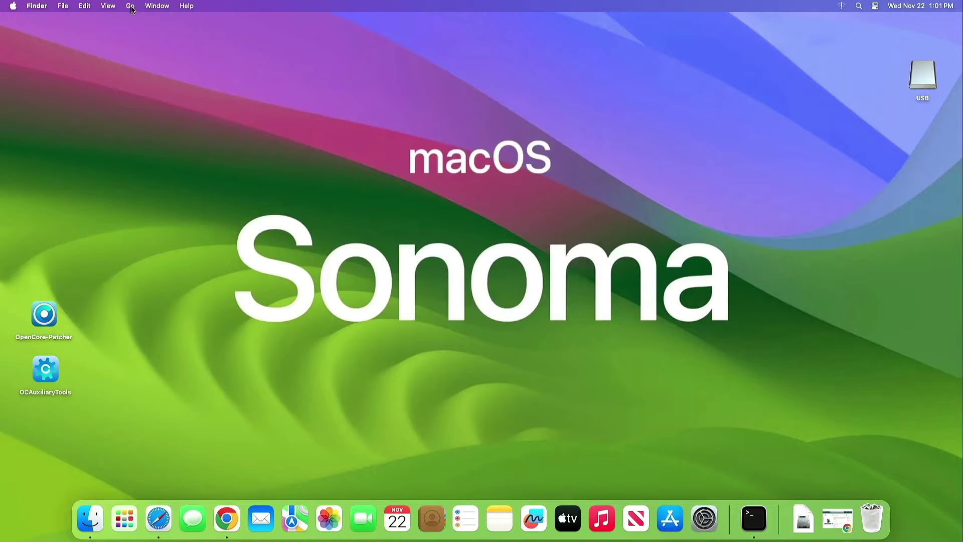
pyautogui.click(130, 7)
pyautogui.click(168, 185)
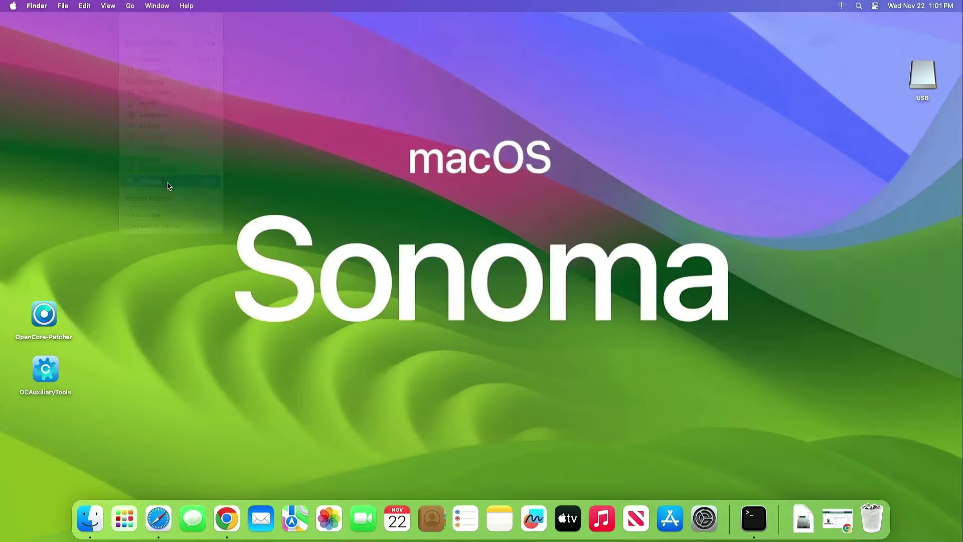
pyautogui.doubleClick(486, 196)
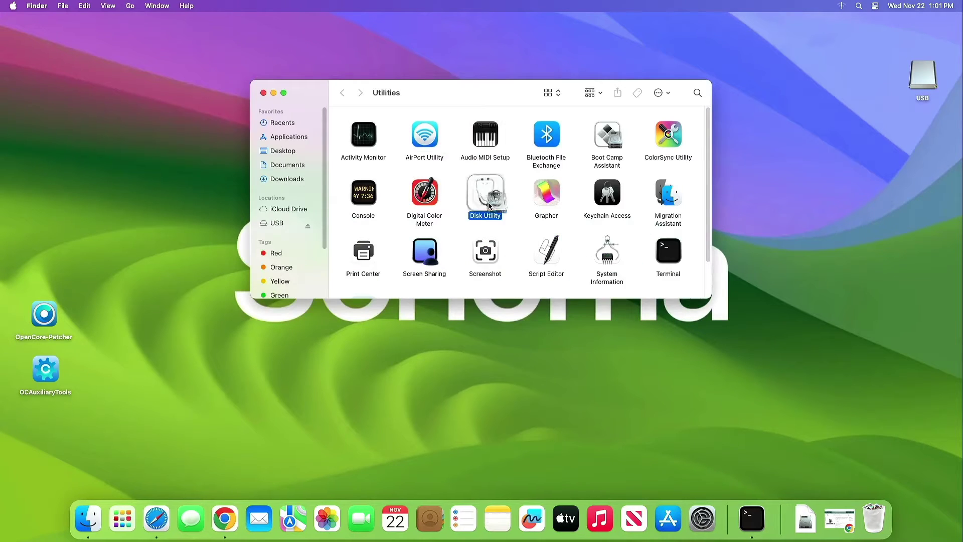
pyautogui.moveTo(494, 181); pyautogui.dragTo(495, 165)
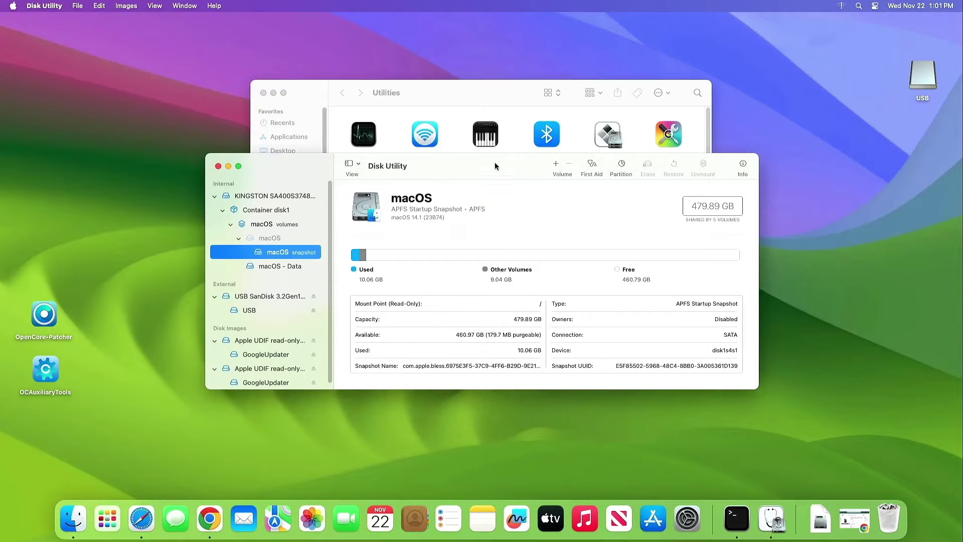
# - Show only volumes in the disk list and view the details of the external USB volume
pyautogui.click(360, 166)
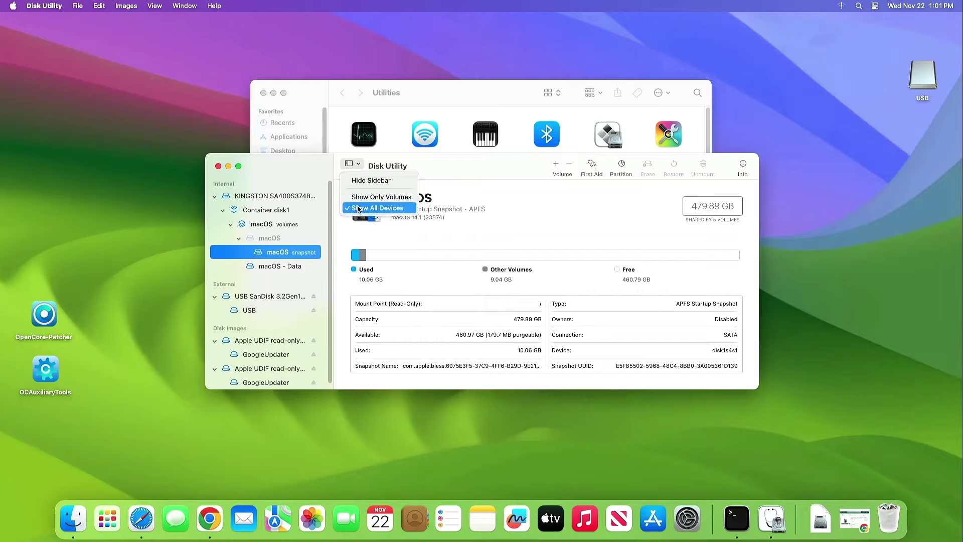
pyautogui.click(499, 176)
pyautogui.moveTo(503, 173); pyautogui.dragTo(499, 172)
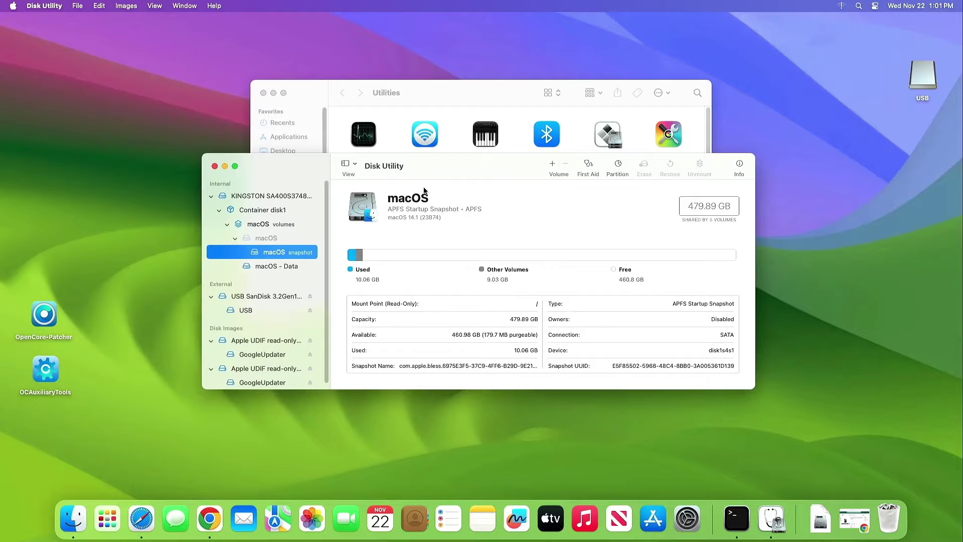
pyautogui.click(356, 165)
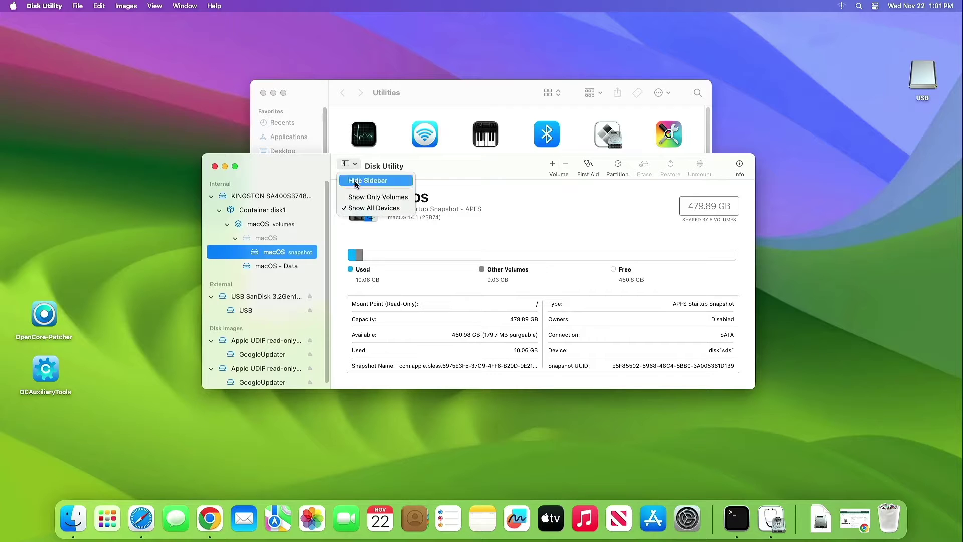
pyautogui.click(361, 196)
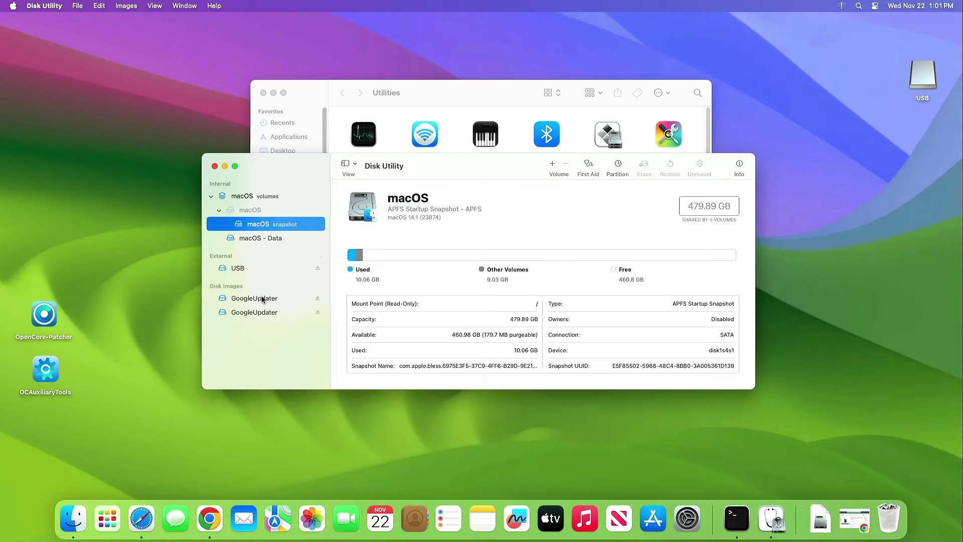
pyautogui.click(241, 269)
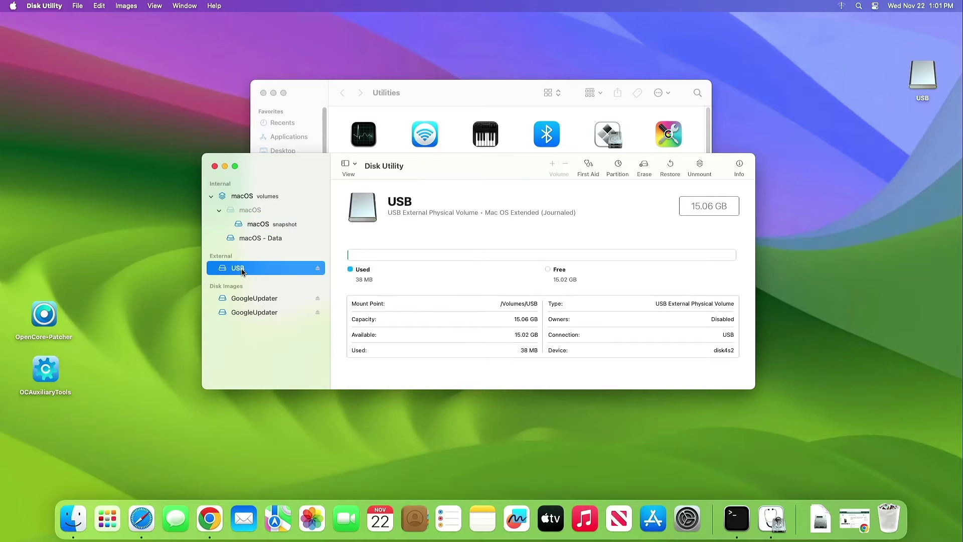
pyautogui.click(925, 80)
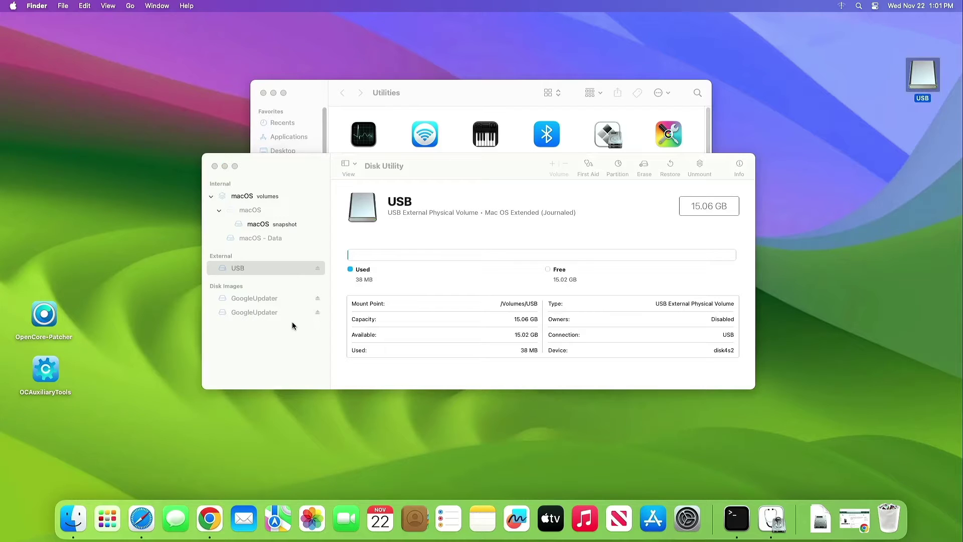
pyautogui.click(288, 356)
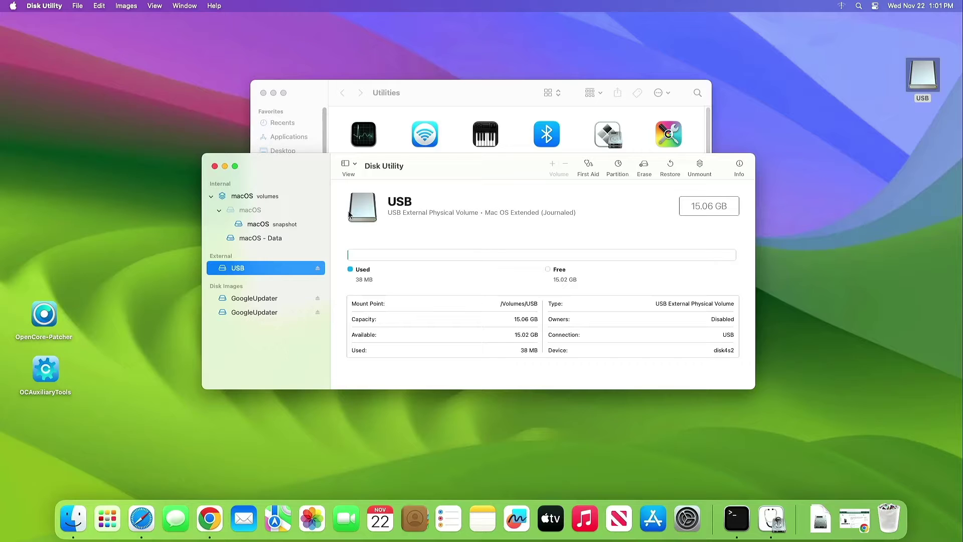
# - Show all devices and erase the USB SanDisk 3.2Gen1 media as "USB" in Mac OS Extended (Journaled) format with GUID Partition Map
pyautogui.click(357, 166)
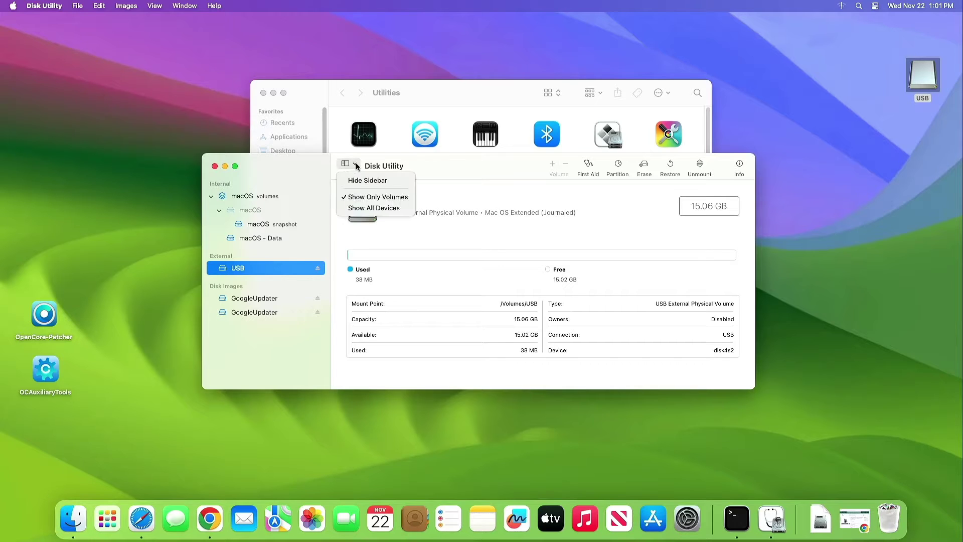
pyautogui.click(371, 207)
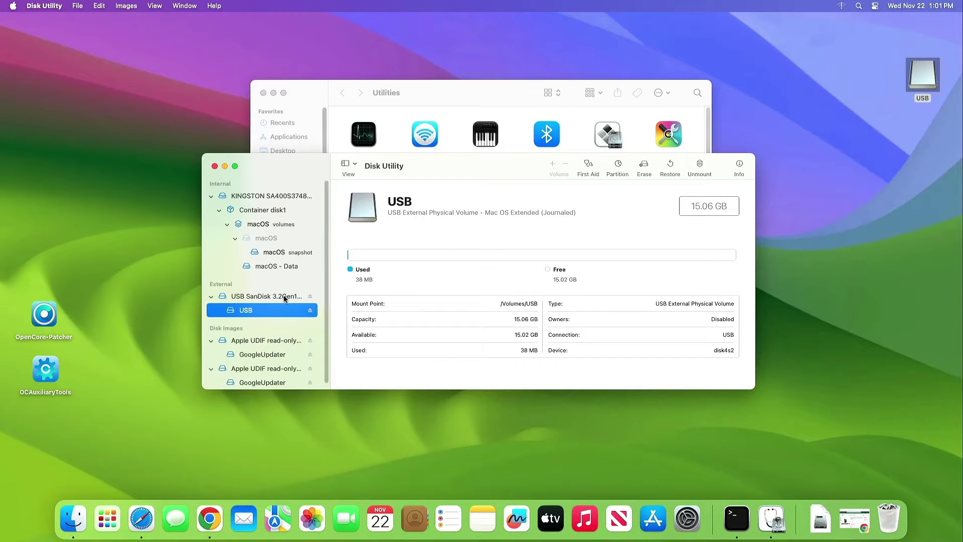
pyautogui.click(245, 299)
pyautogui.click(244, 299)
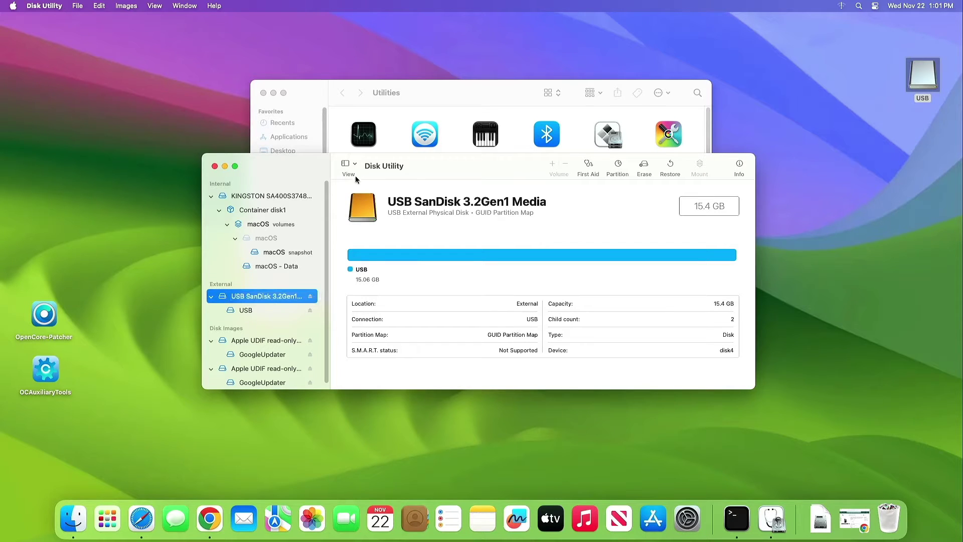
pyautogui.click(644, 166)
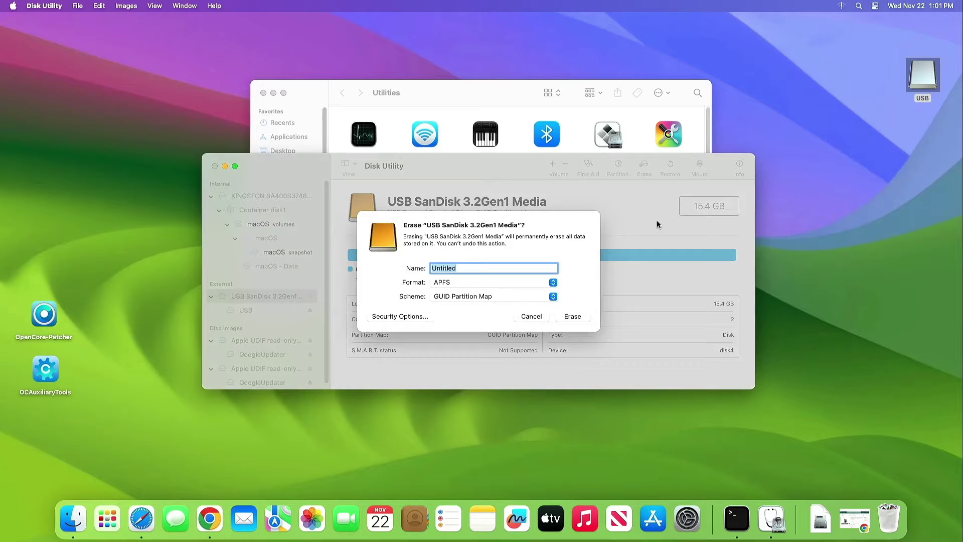
pyautogui.write('USB')
pyautogui.click(553, 284)
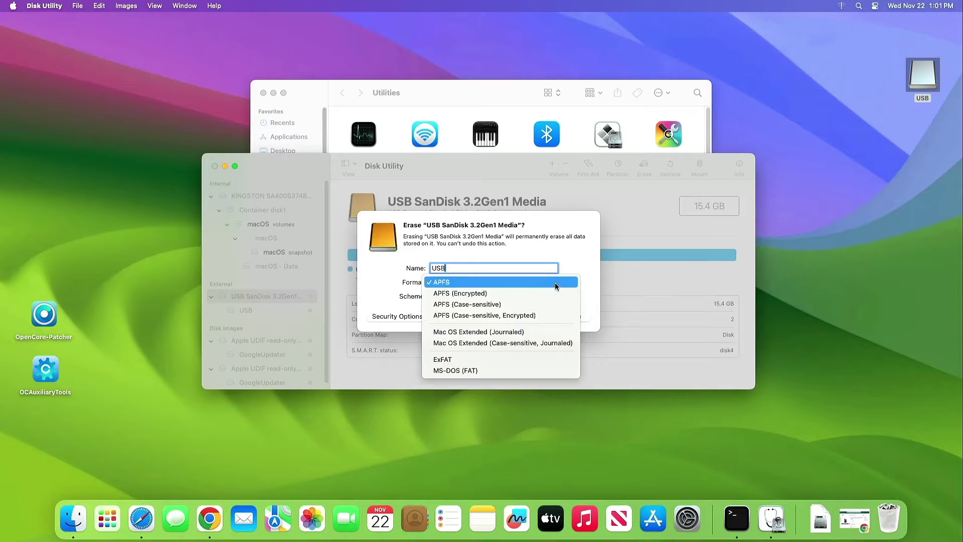
pyautogui.click(509, 331)
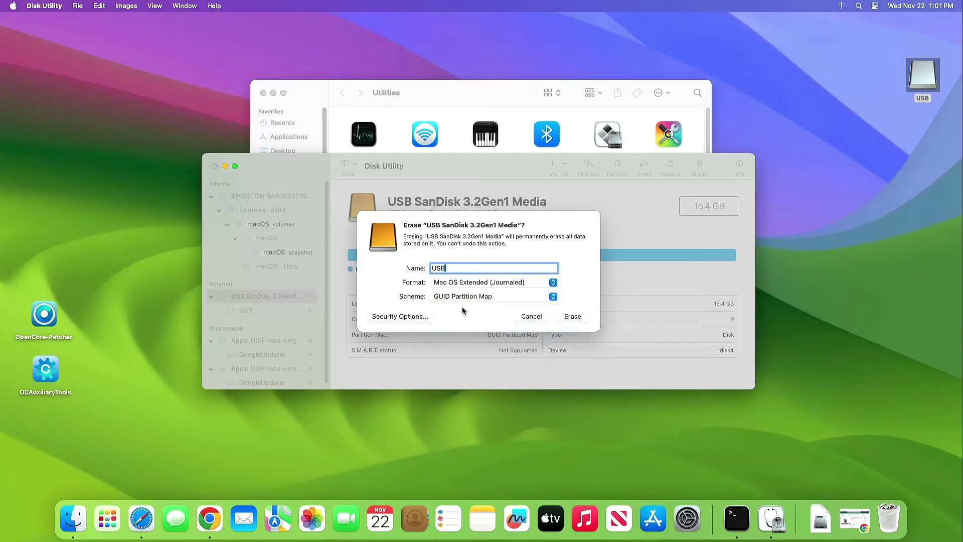
pyautogui.click(572, 316)
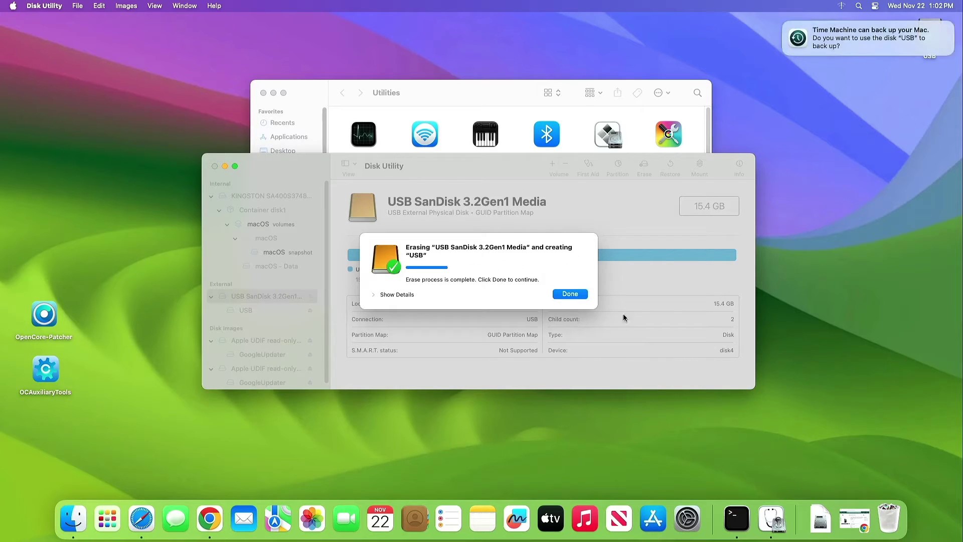
pyautogui.click(575, 294)
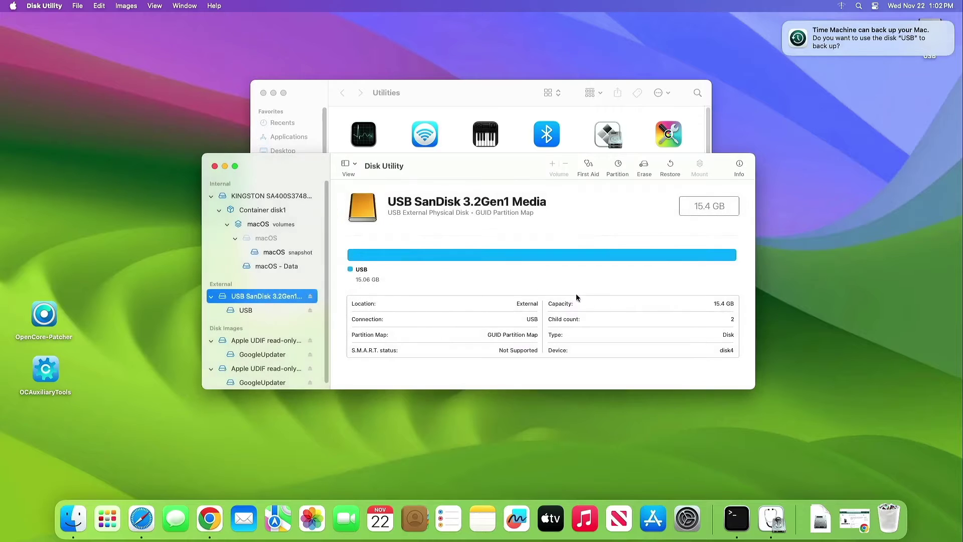
# - Close the Disk Utility and Utilities windows and dismiss the Time Machine backup notification
pyautogui.click(215, 166)
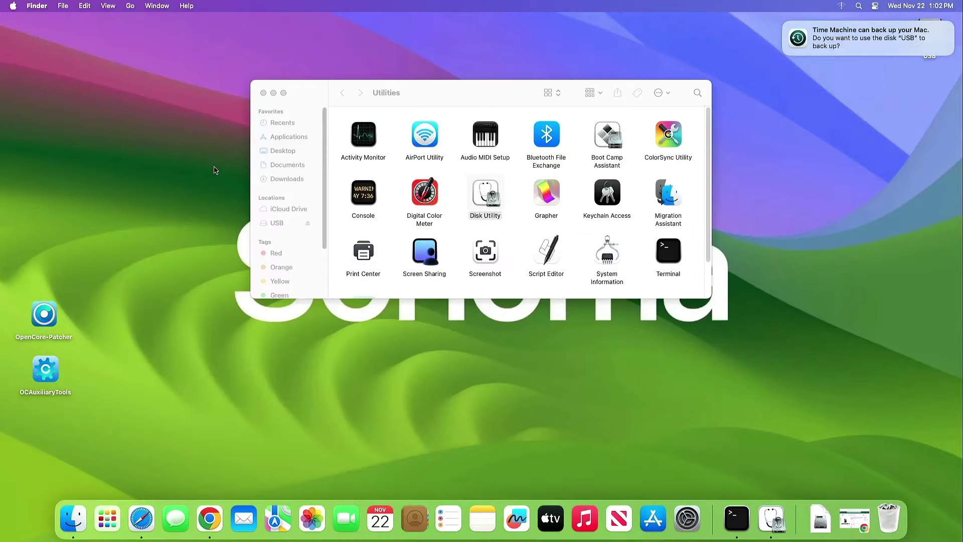
pyautogui.click(265, 94)
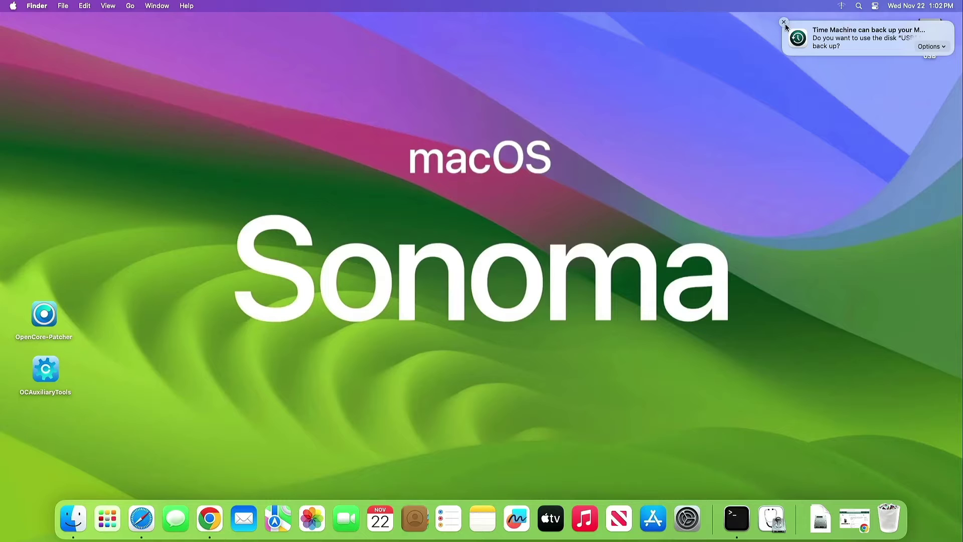
pyautogui.click(786, 23)
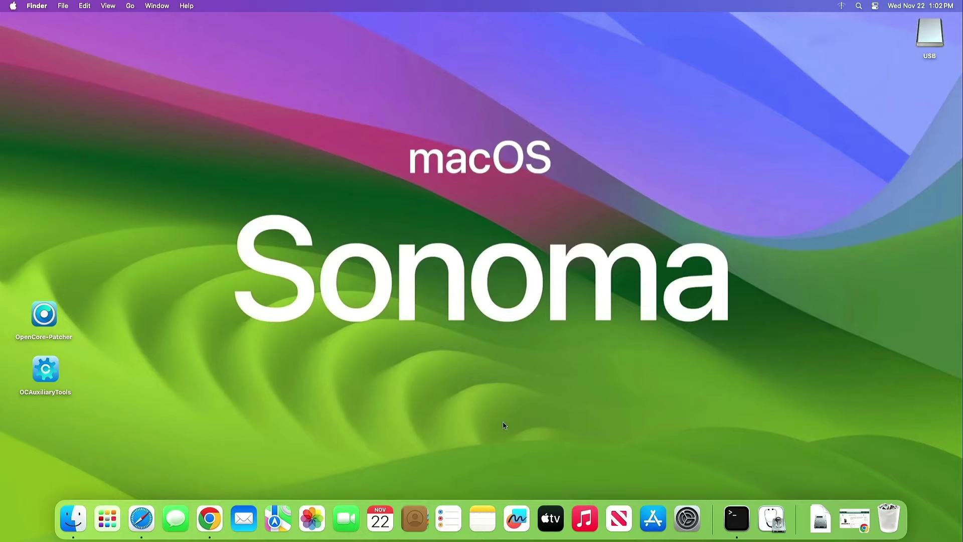
# - Switch to Google Chrome, search the web for "opencore" and open Dortania's OpenCore Install Guide
pyautogui.click(209, 518)
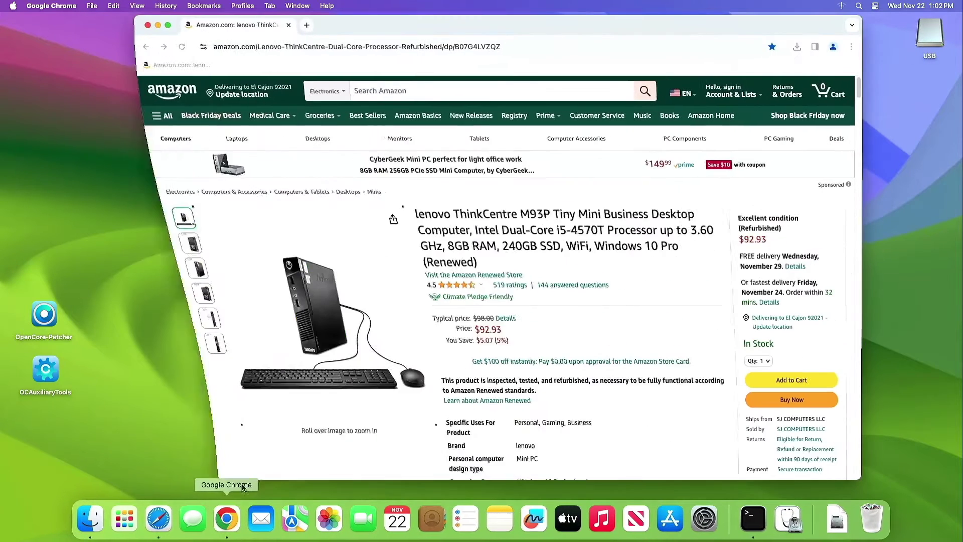
pyautogui.moveTo(484, 148)
pyautogui.click(652, 46)
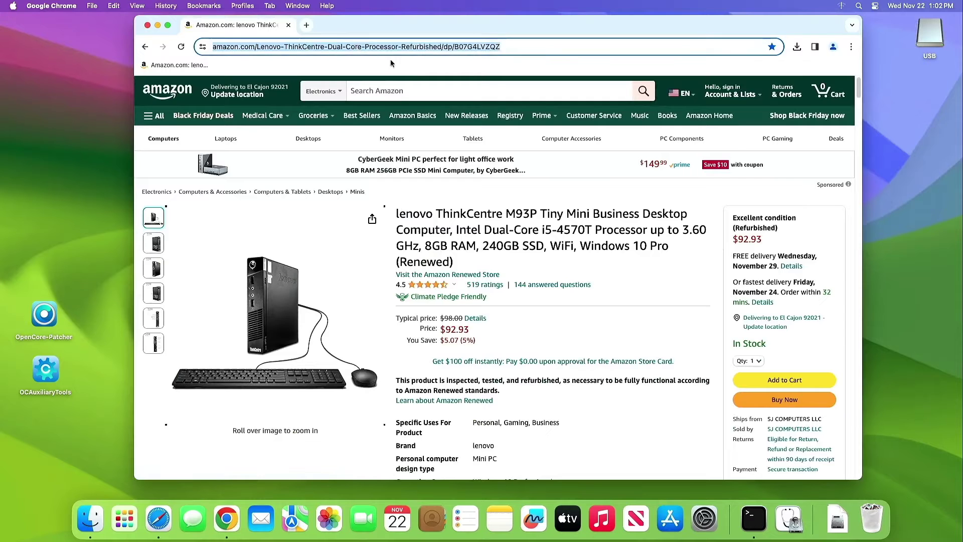
pyautogui.moveTo(737, 146)
pyautogui.write('opencore')
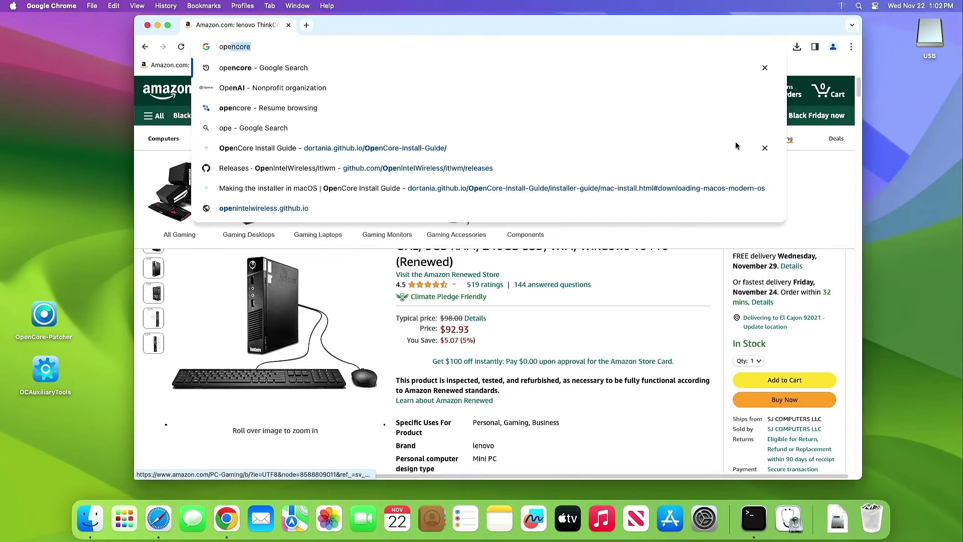
pyautogui.press('Return')
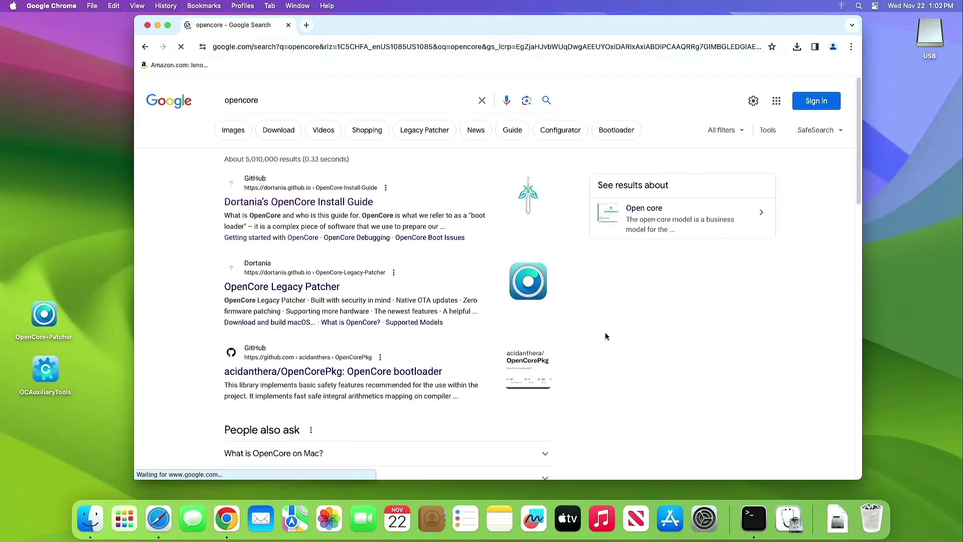
pyautogui.click(328, 209)
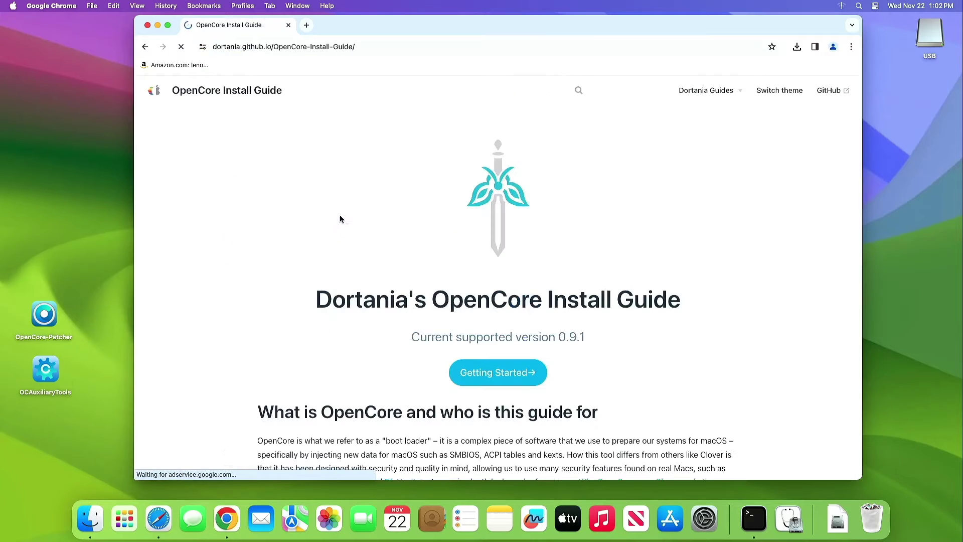
# - Open the guide's getting-started section and go through Creating the USB to the macOS users' installer page
pyautogui.click(516, 380)
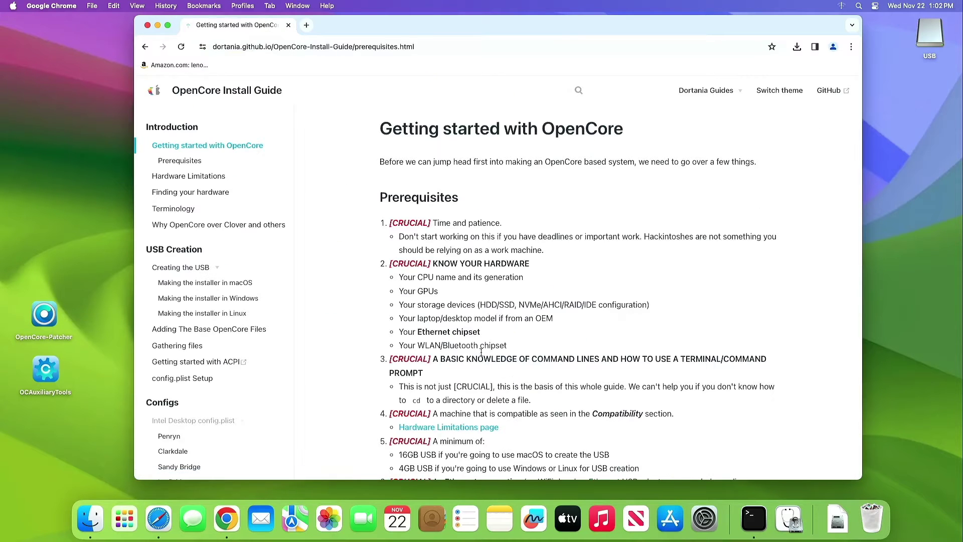
pyautogui.click(197, 272)
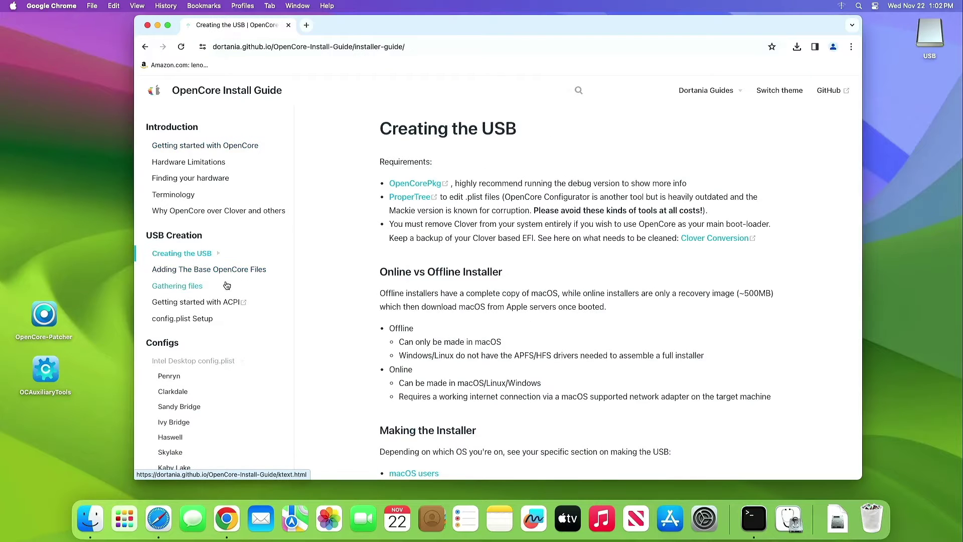
pyautogui.scroll(-5, 418, 279)
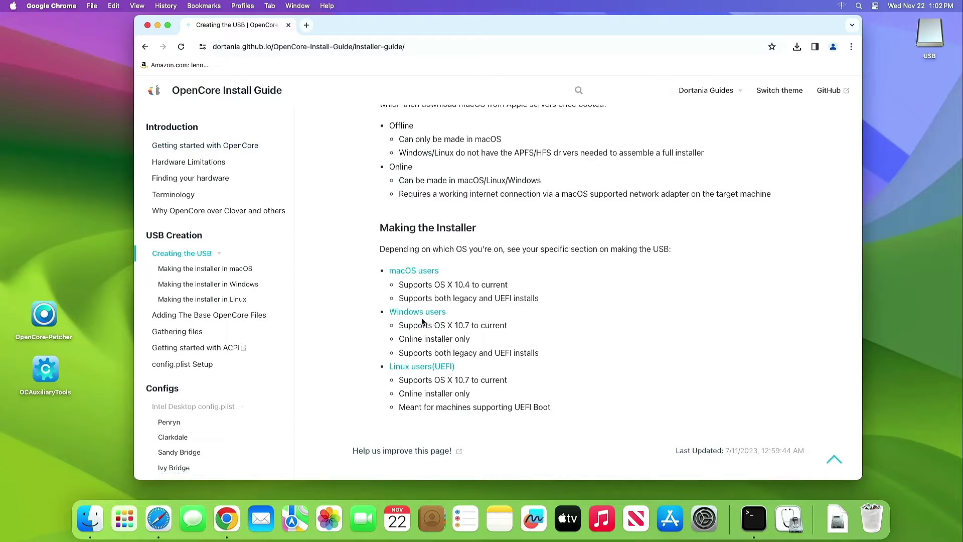
pyautogui.click(427, 271)
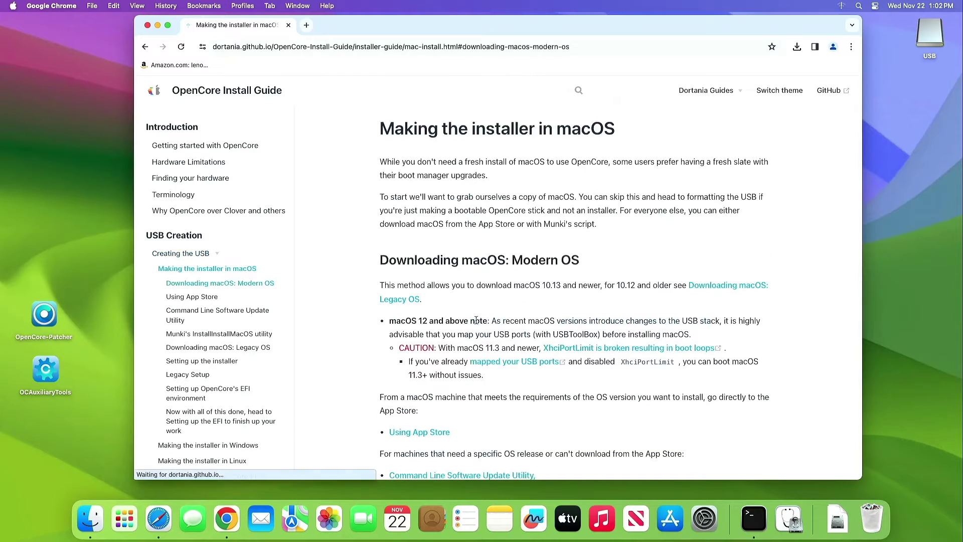
# - Copy the full softwareupdate command from the Command Line Software Update Utility section
pyautogui.scroll(-8, 484, 335)
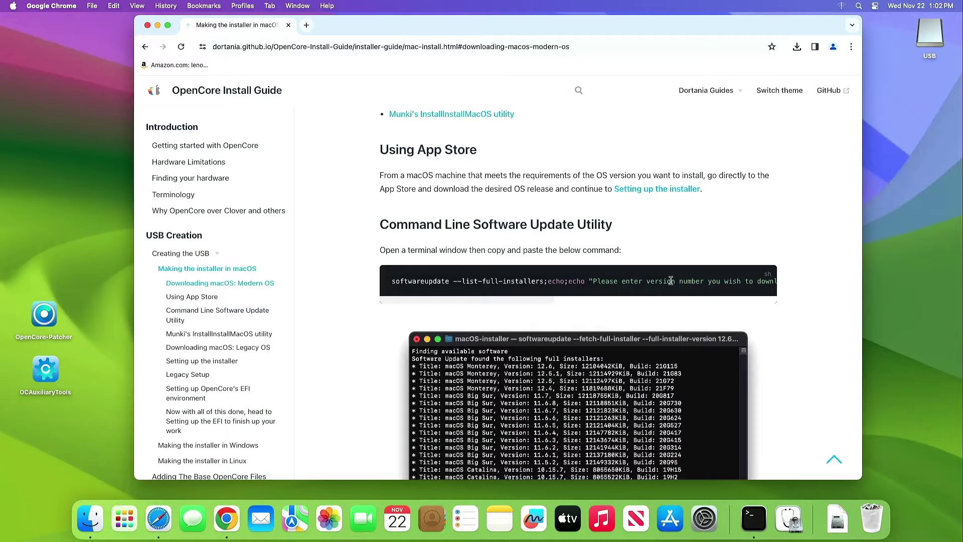
pyautogui.hscroll(10, 764, 281)
pyautogui.tripleClick(750, 281)
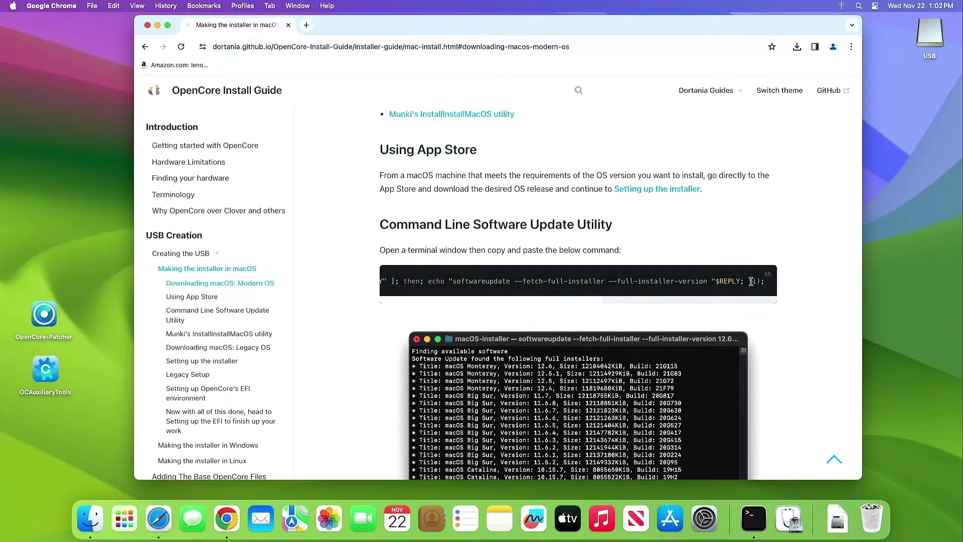
pyautogui.rightClick(750, 281)
pyautogui.click(703, 304)
# - Search the Mac for "terminal" and switch to a new Terminal window
pyautogui.click(858, 6)
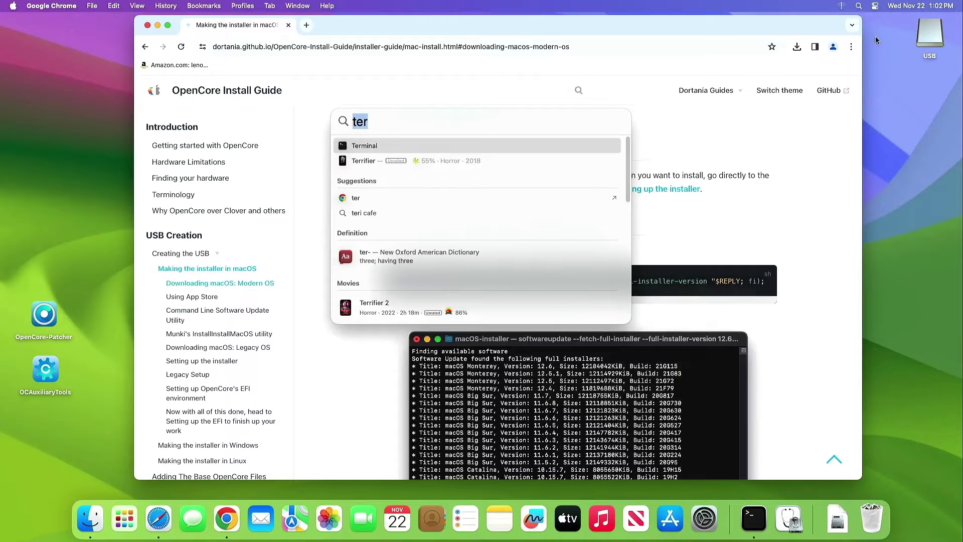
pyautogui.press('Down')
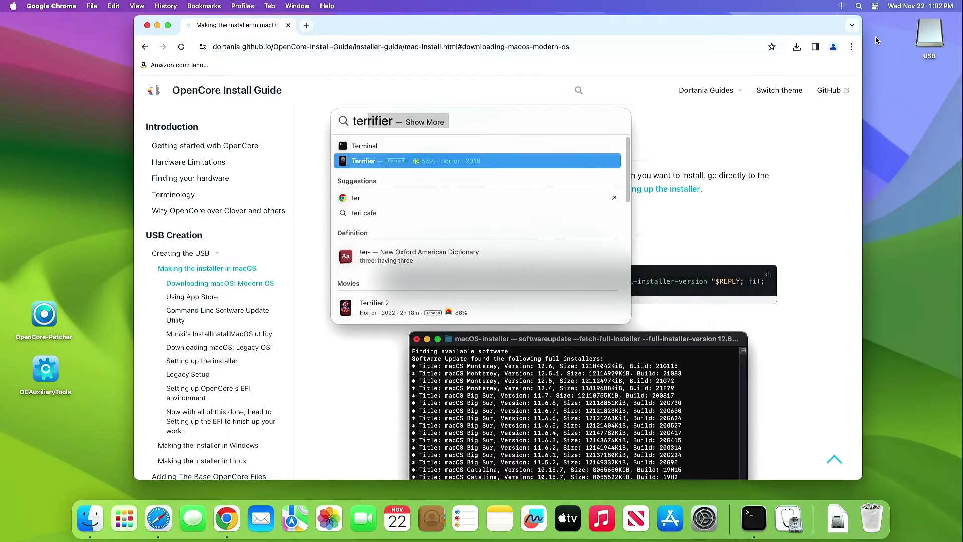
pyautogui.press('super+a')
pyautogui.press('BackSpace')
pyautogui.write('terminal')
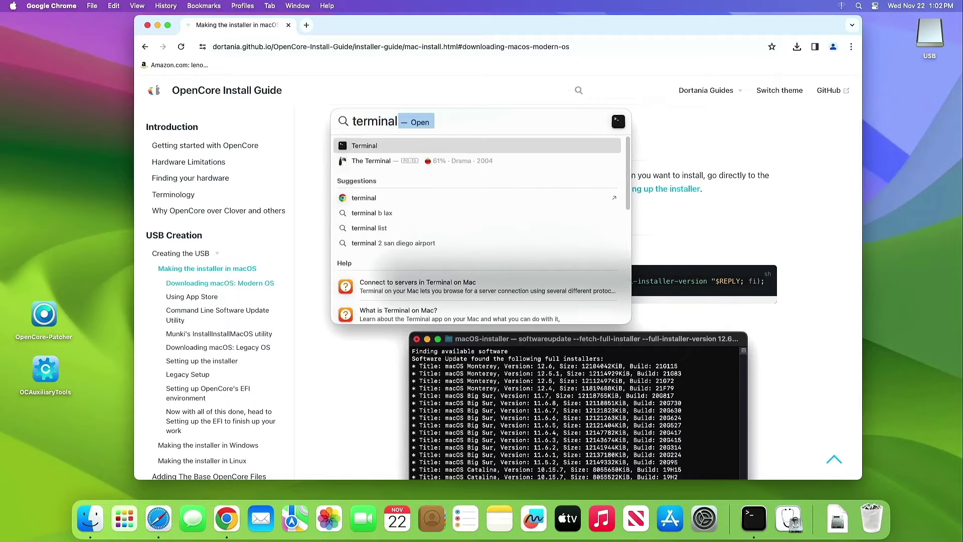
pyautogui.press('Down')
pyautogui.press('Up')
pyautogui.press('Return')
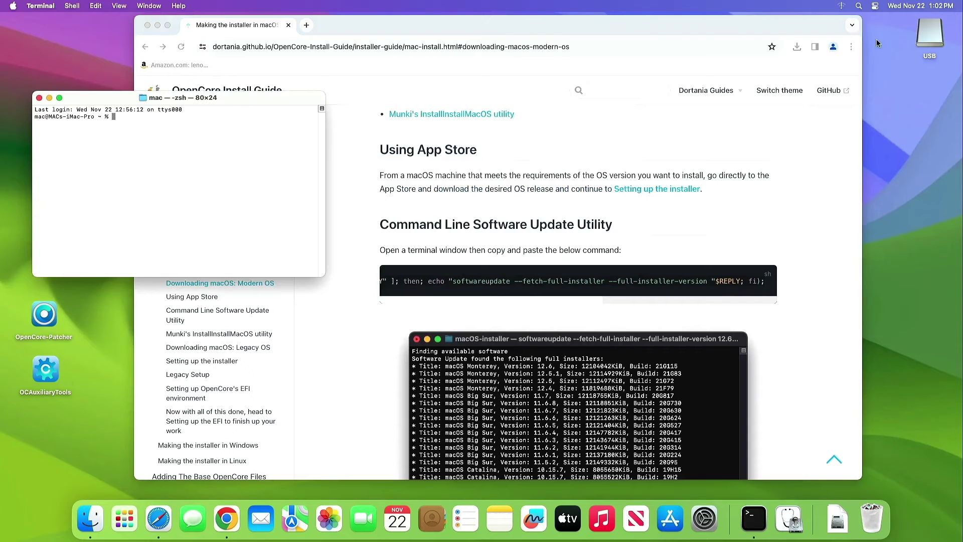
# - Paste the copied softwareupdate command at the prompt and run it to list the full macOS installers
pyautogui.rightClick(136, 121)
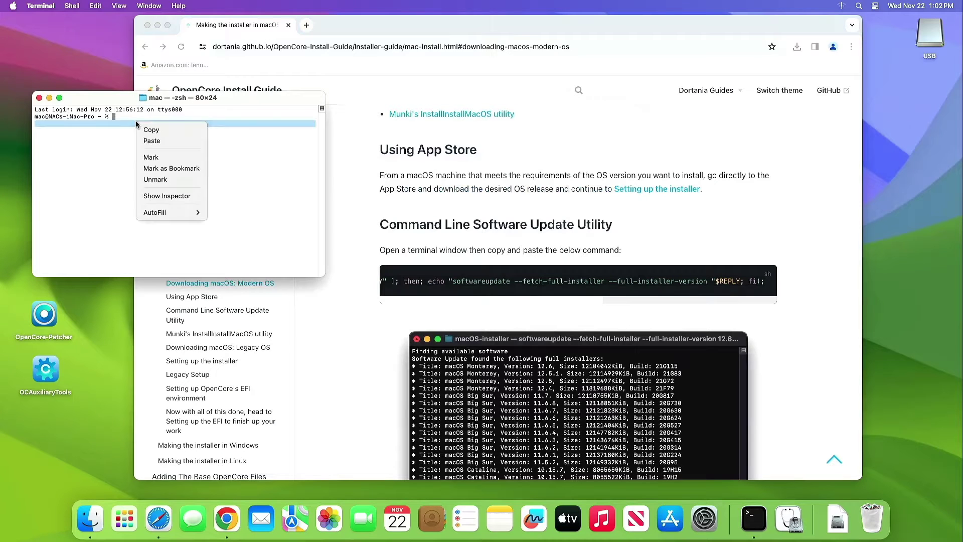
pyautogui.click(145, 129)
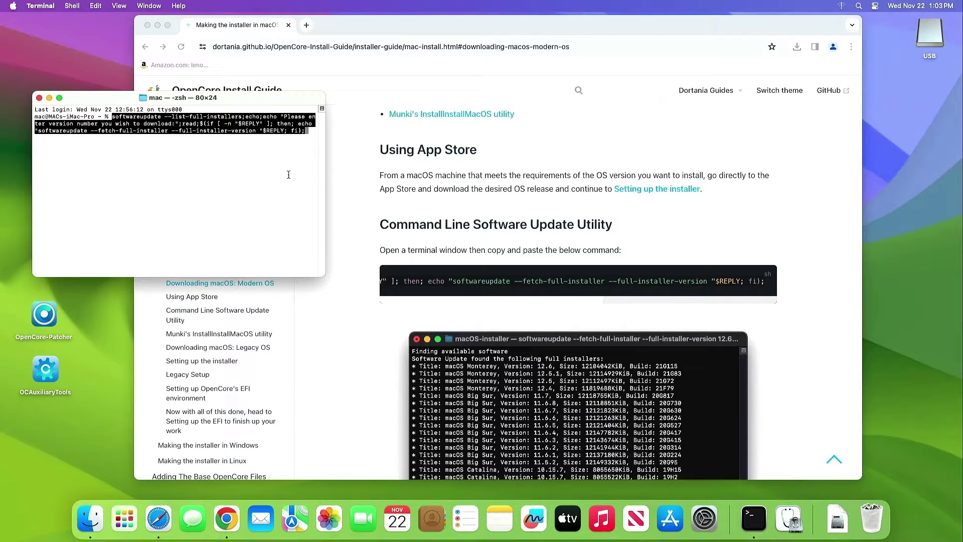
pyautogui.press('Return')
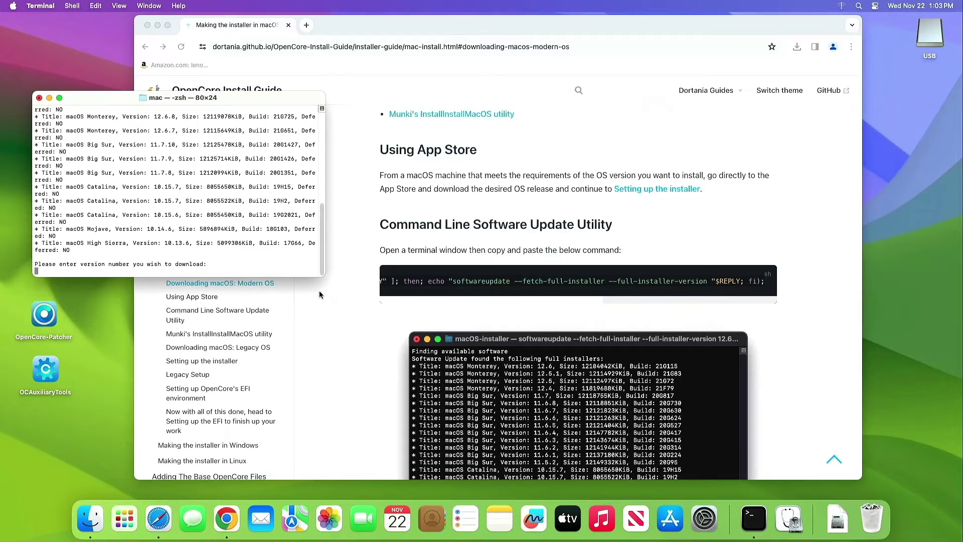
# - Enlarge and reposition the Terminal window, and request the download of macOS version 14.1.1
pyautogui.moveTo(319, 278); pyautogui.dragTo(380, 459)
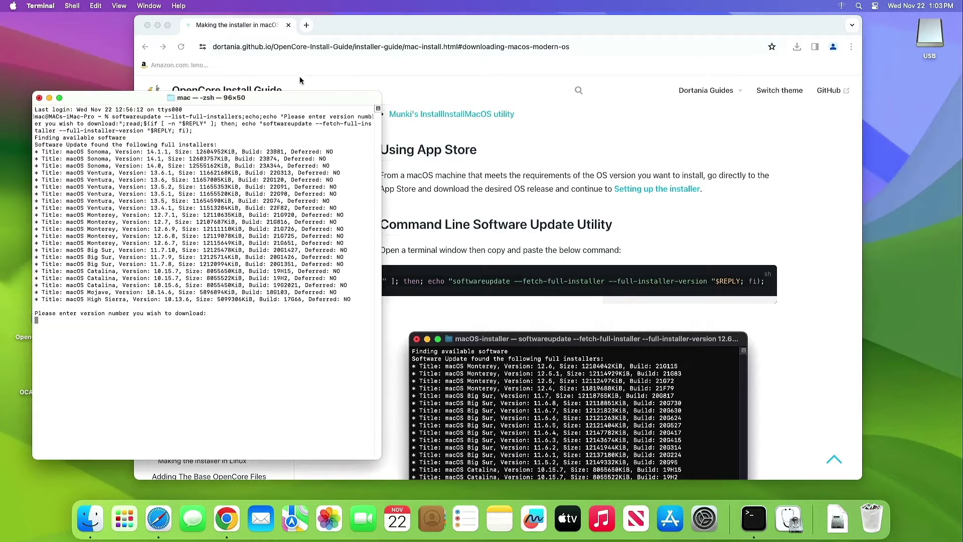
pyautogui.moveTo(328, 97); pyautogui.dragTo(426, 47)
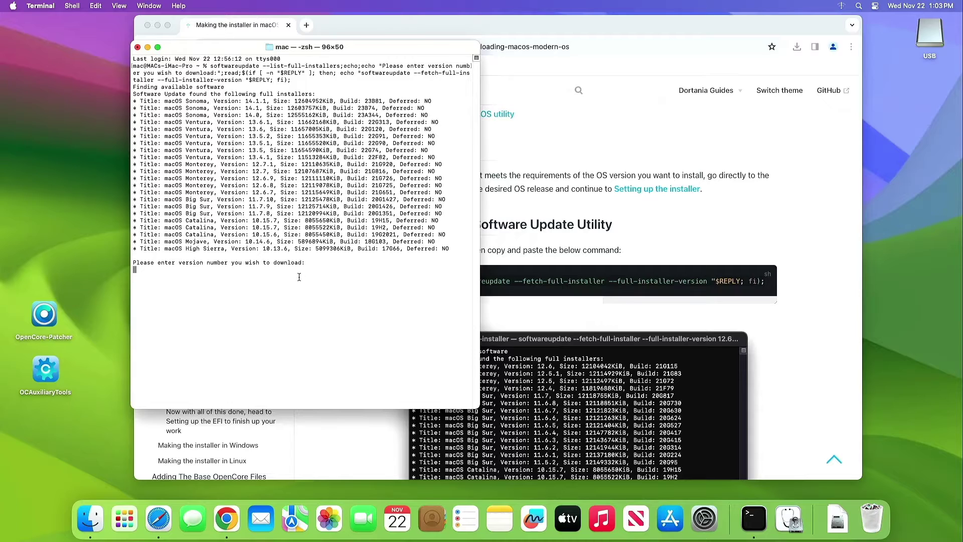
pyautogui.write('14.1.1')
pyautogui.press('Return')
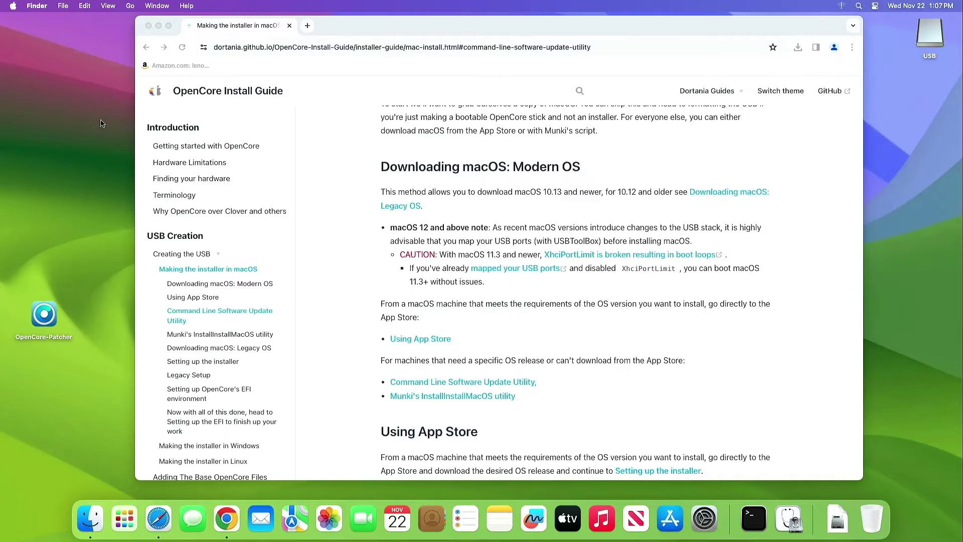
# - Check the Applications folder in Finder for the Install macOS Sonoma app and close the folder window
pyautogui.click(130, 6)
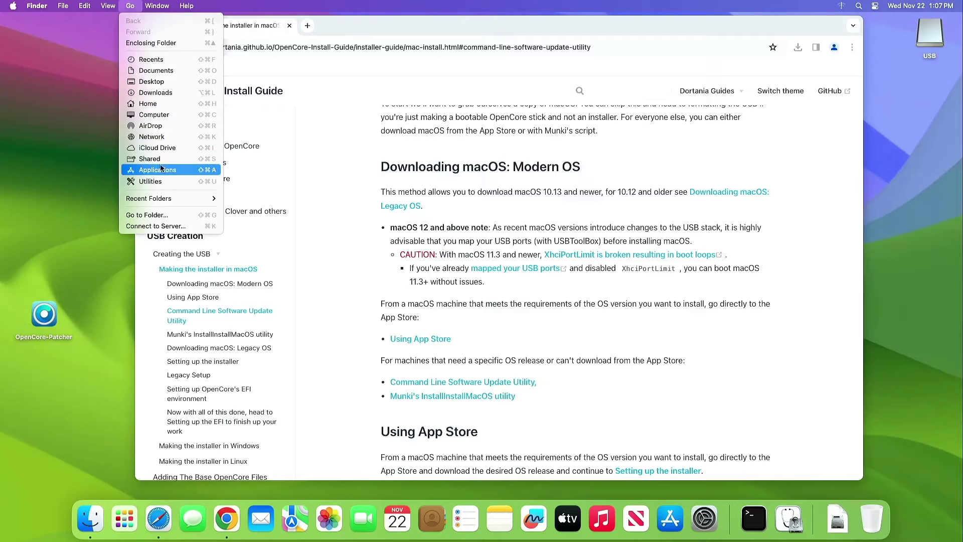
pyautogui.click(273, 182)
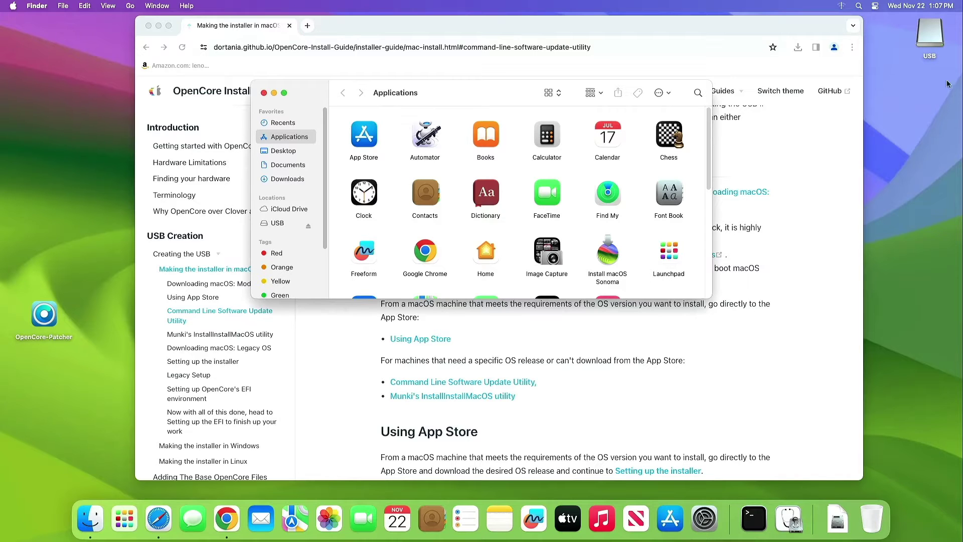
pyautogui.click(265, 94)
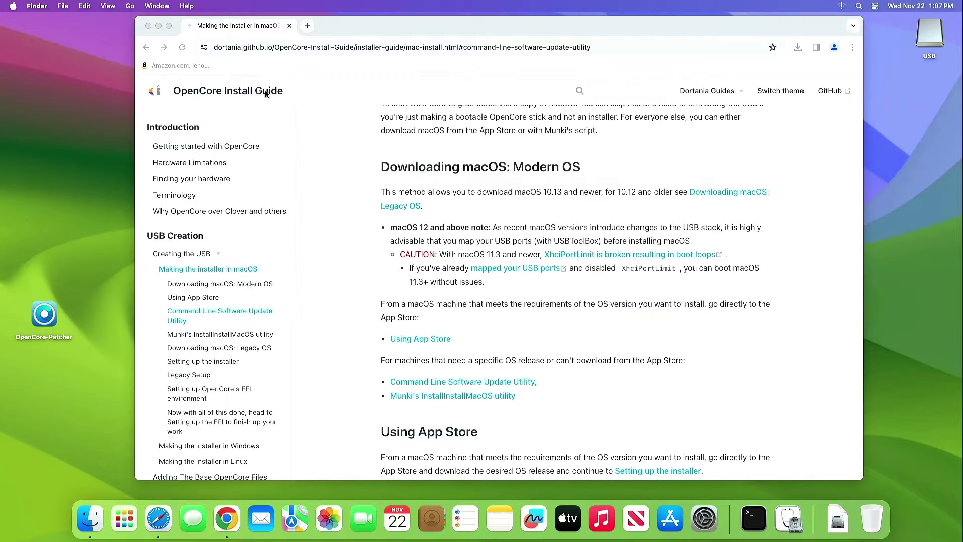
# - Search for "make a usb bootable mac" in a new Chrome tab and open Apple's "Create a bootable installer for macOS" article
pyautogui.click(307, 26)
pyautogui.click(347, 49)
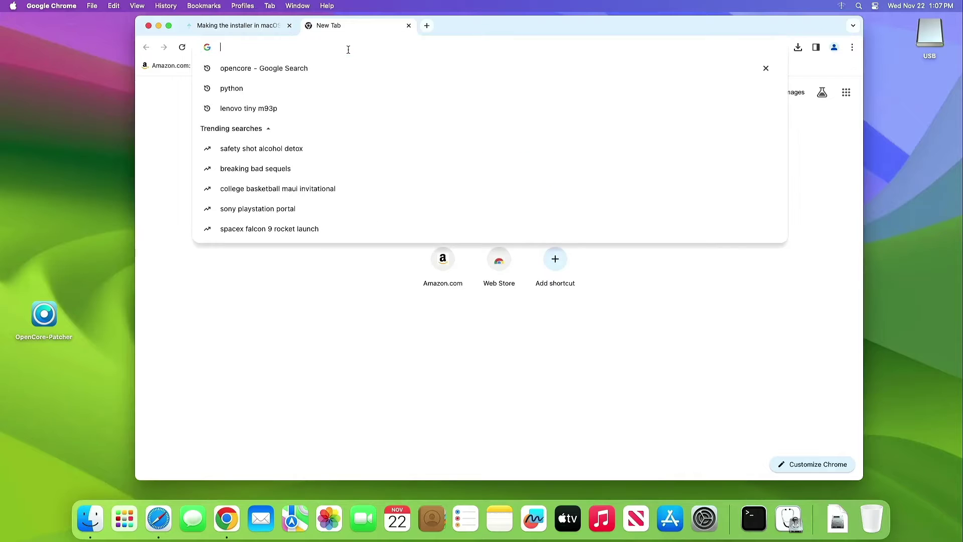
pyautogui.write('make')
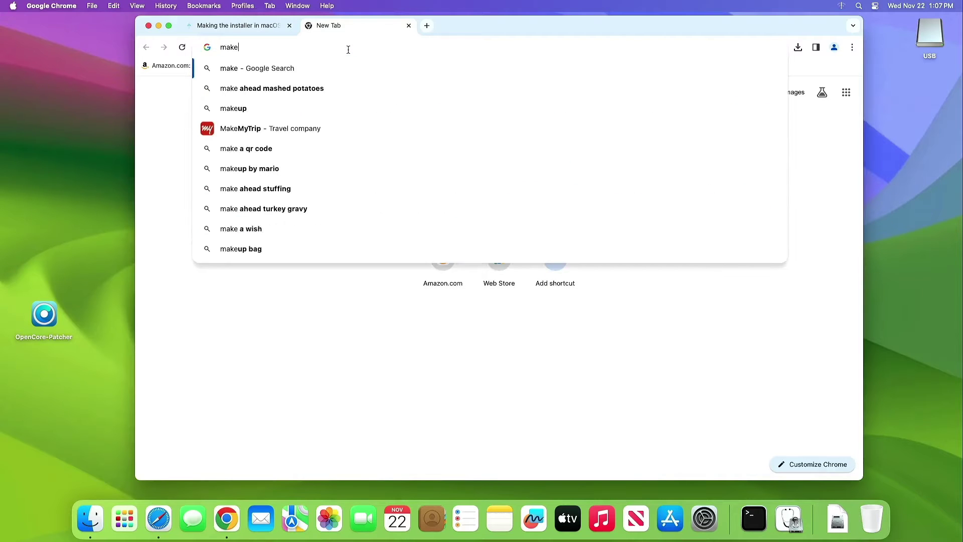
pyautogui.write(' a usb')
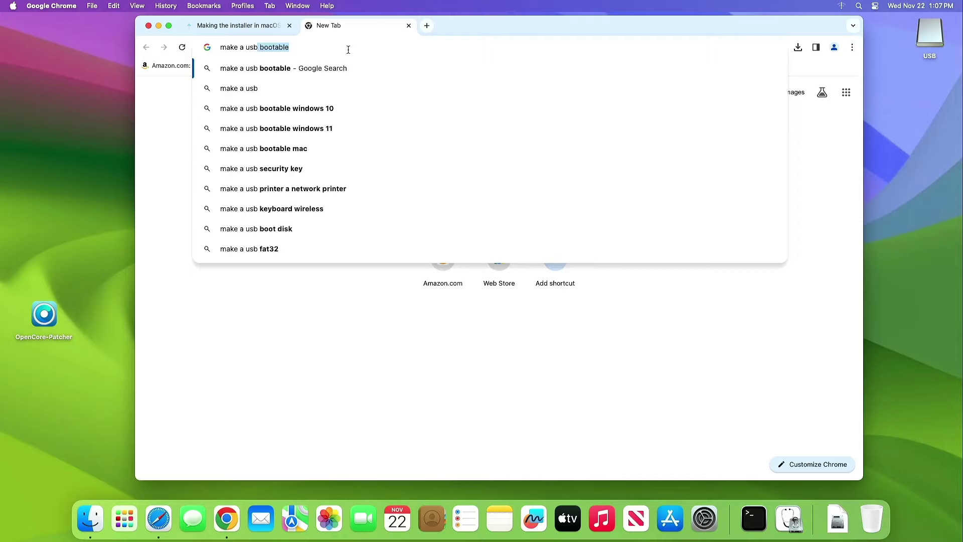
pyautogui.click(278, 148)
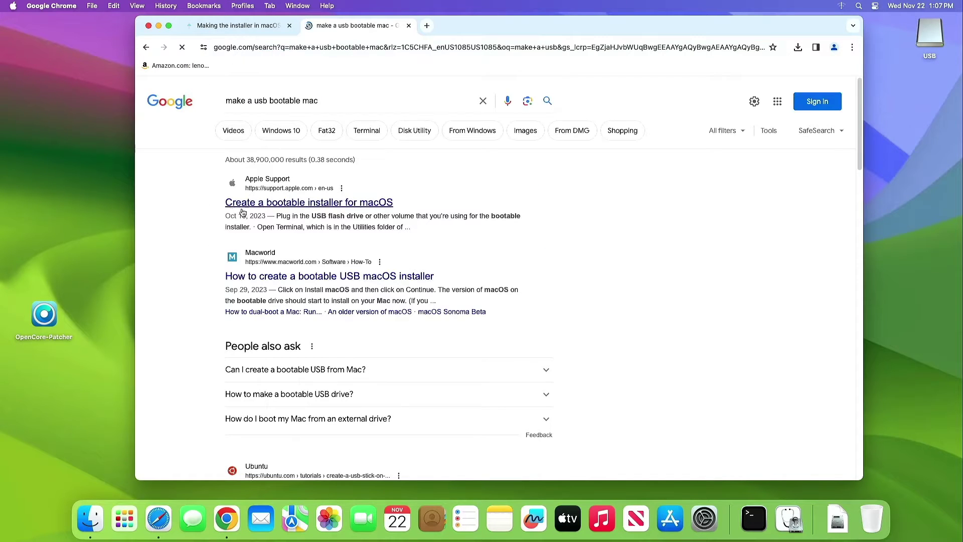
pyautogui.click(302, 203)
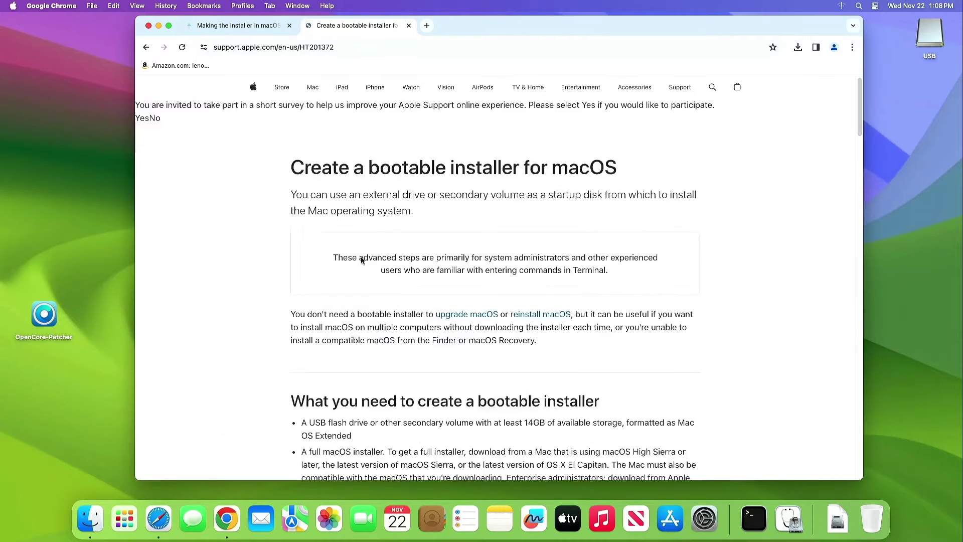
# - Copy the complete macOS Sonoma createinstallmedia command from the article's Commands section
pyautogui.scroll(-15, 424, 358)
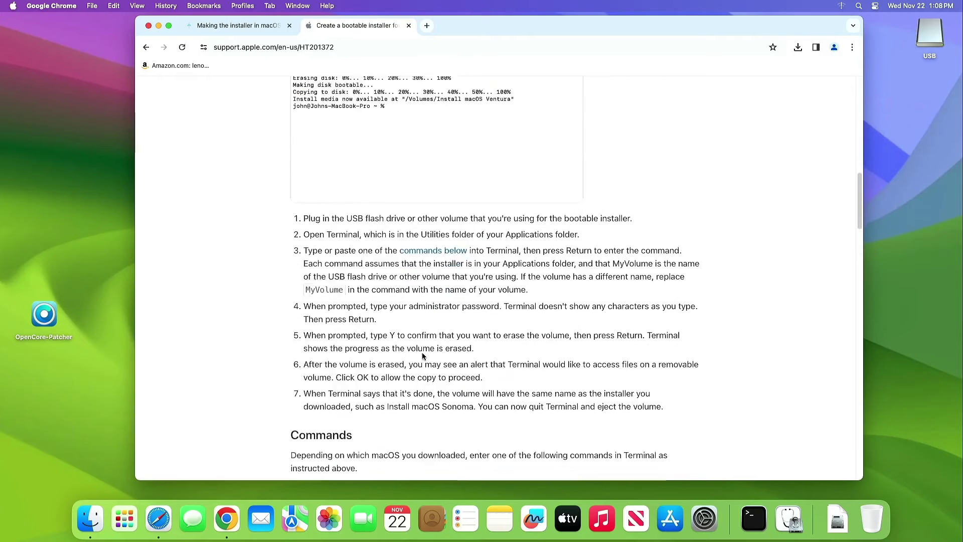
pyautogui.scroll(-5, 421, 355)
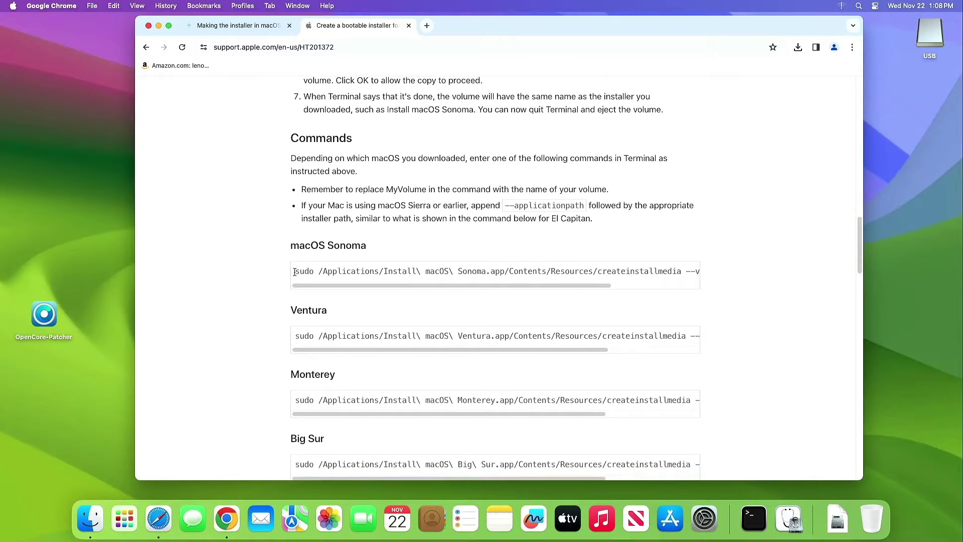
pyautogui.moveTo(295, 271); pyautogui.dragTo(682, 267)
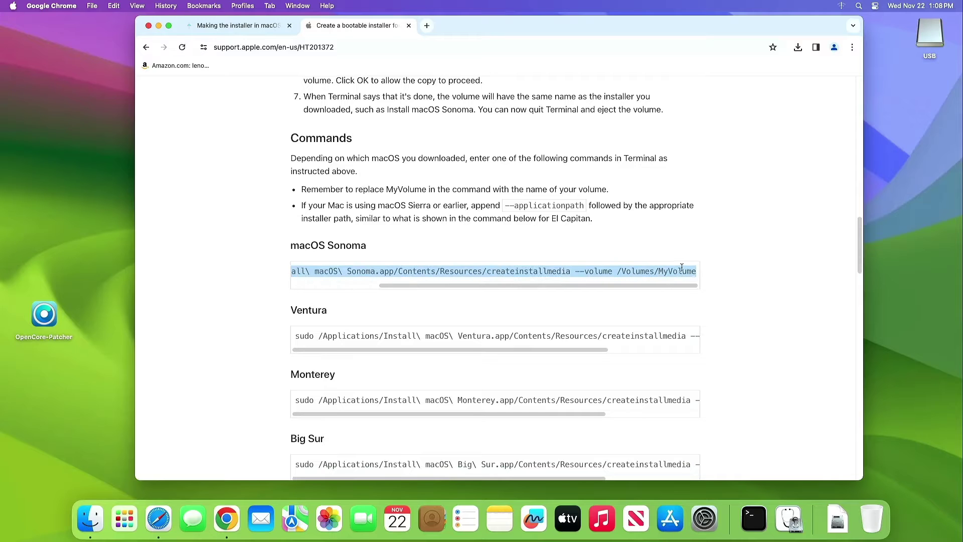
pyautogui.rightClick(677, 268)
pyautogui.click(695, 290)
# - Switch to a new Terminal window and paste the copied createinstallmedia command at the prompt
pyautogui.click(858, 6)
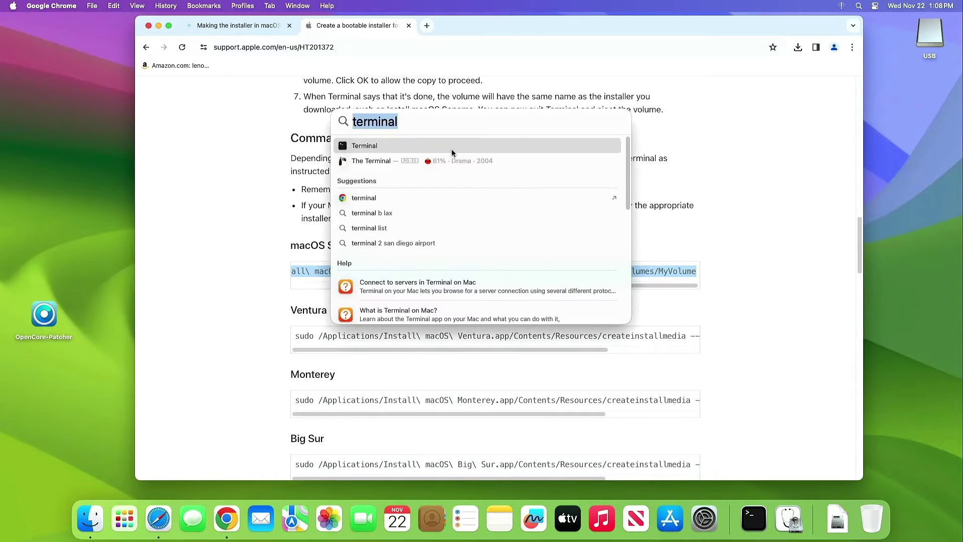
pyautogui.click(424, 147)
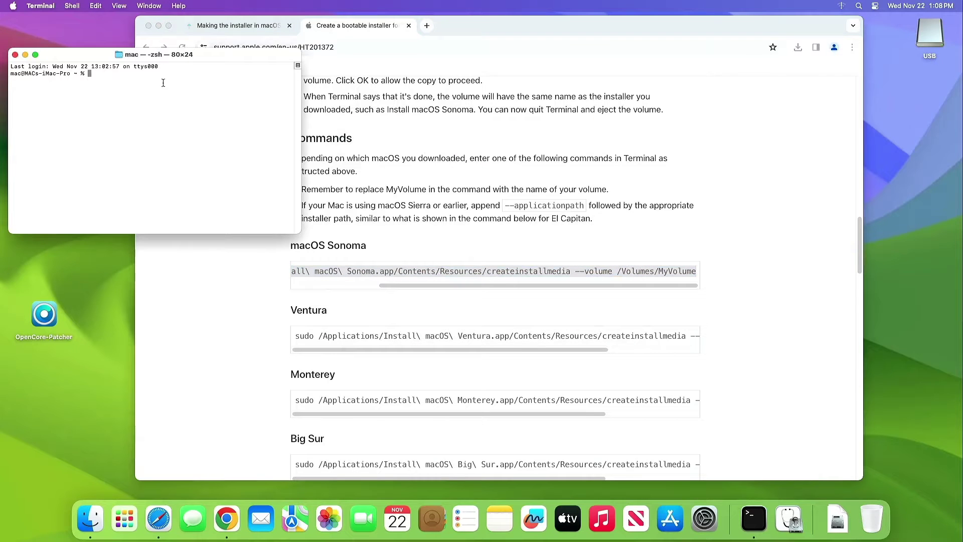
pyautogui.rightClick(163, 83)
pyautogui.click(179, 99)
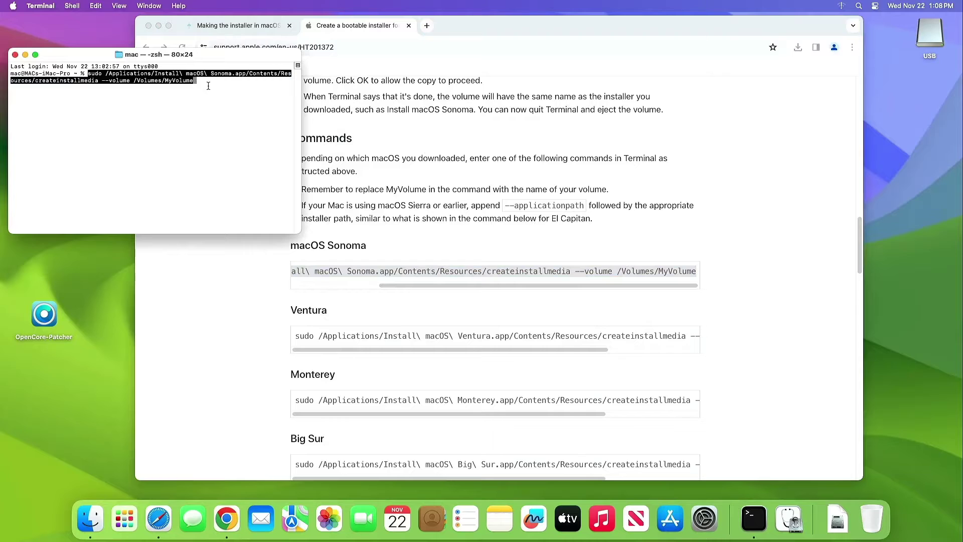
# - Replace MyVolume with USB in the pasted command's volume path and run the command
pyautogui.press('Right')
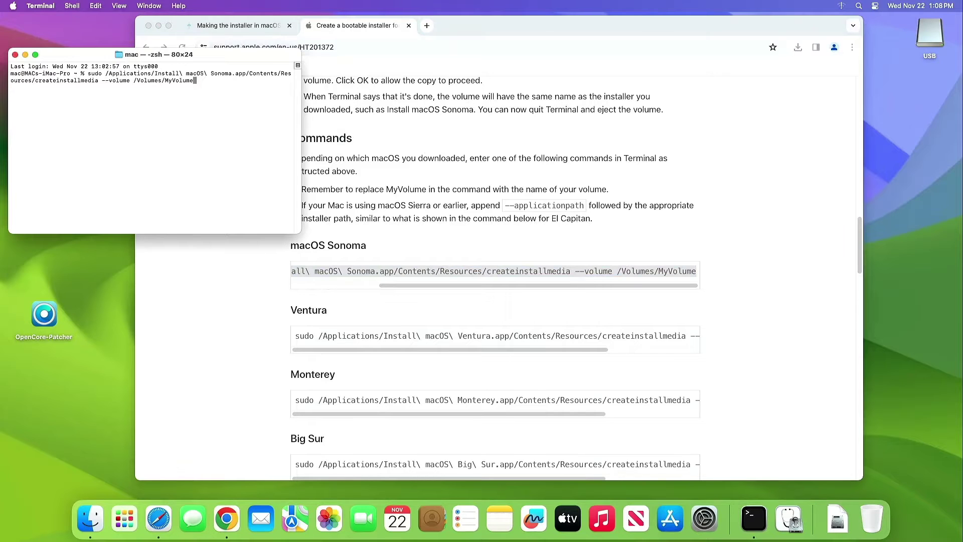
pyautogui.press('BackSpace')
pyautogui.press('BackSpace')
pyautogui.press('BackSpace')
pyautogui.press('BackSpace')
pyautogui.press('BackSpace')
pyautogui.press('BackSpace')
pyautogui.press('BackSpace')
pyautogui.press('BackSpace')
pyautogui.write('USB')
pyautogui.press('Return')
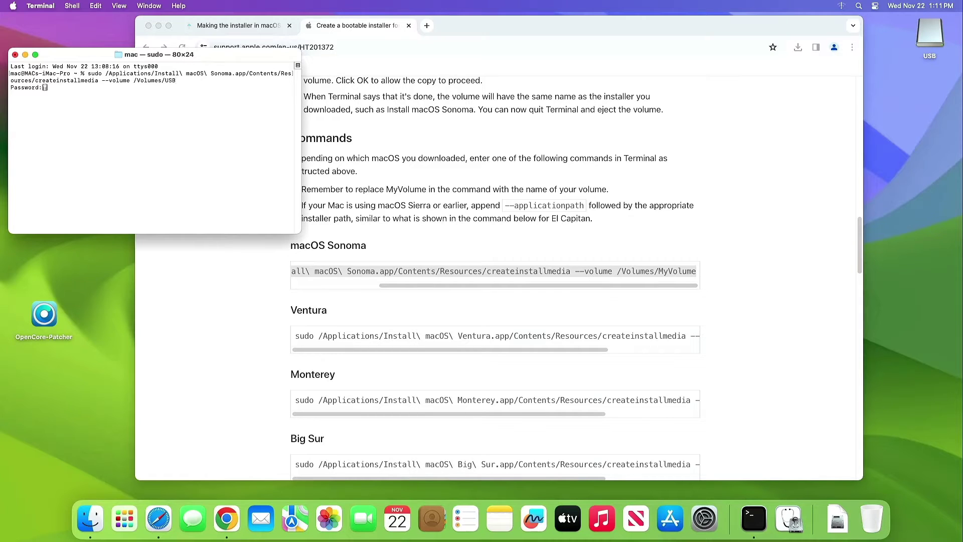
# - Enter the administrator password and confirm with "y" that the USB volume may be erased
pyautogui.press('Return')
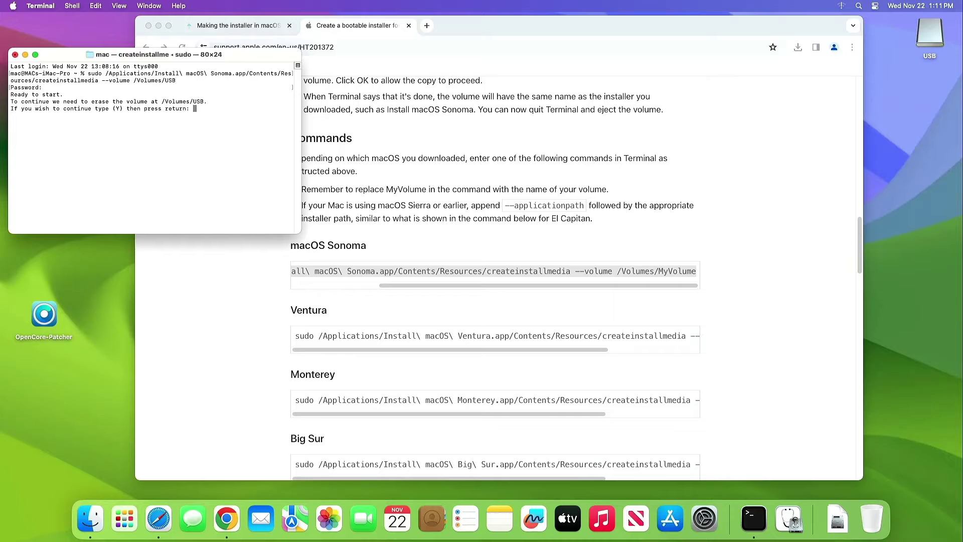
pyautogui.write('y')
pyautogui.press('Return')
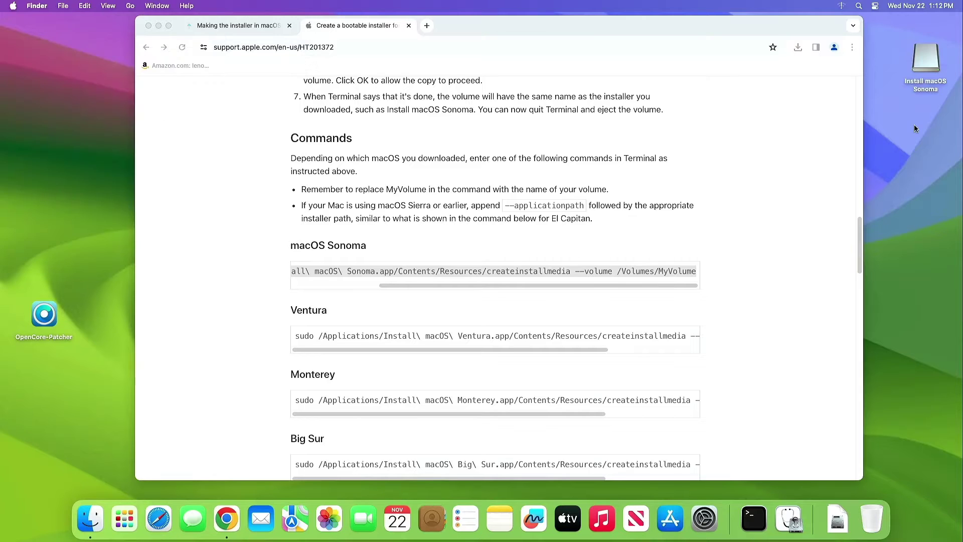
# - Open the Install macOS Sonoma volume from the desktop to view its contents
pyautogui.doubleClick(925, 71)
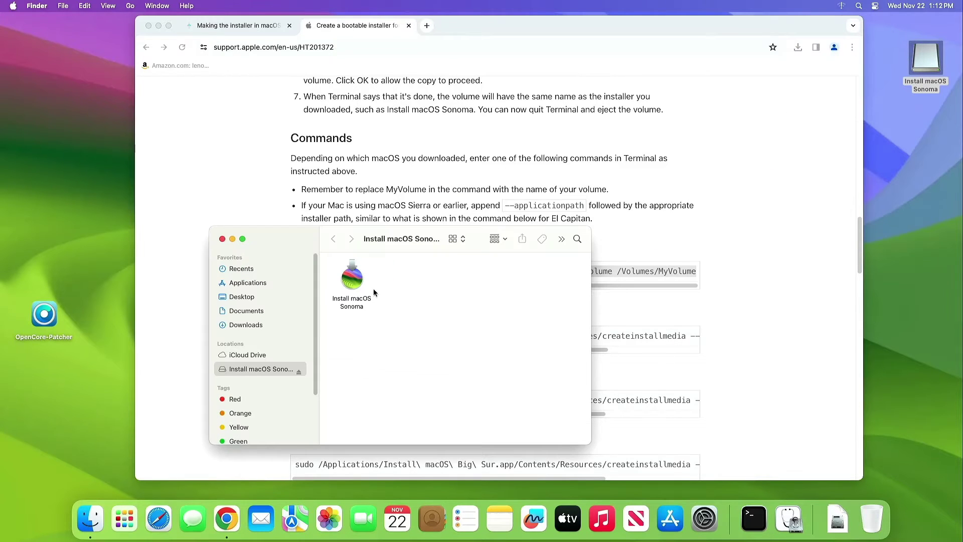
# - Switch to Chrome, find the ic005k/OCAuxiliaryTools releases by searching for "oc auxiliary tools", and download OCAT_Mac.dmg
pyautogui.click(223, 239)
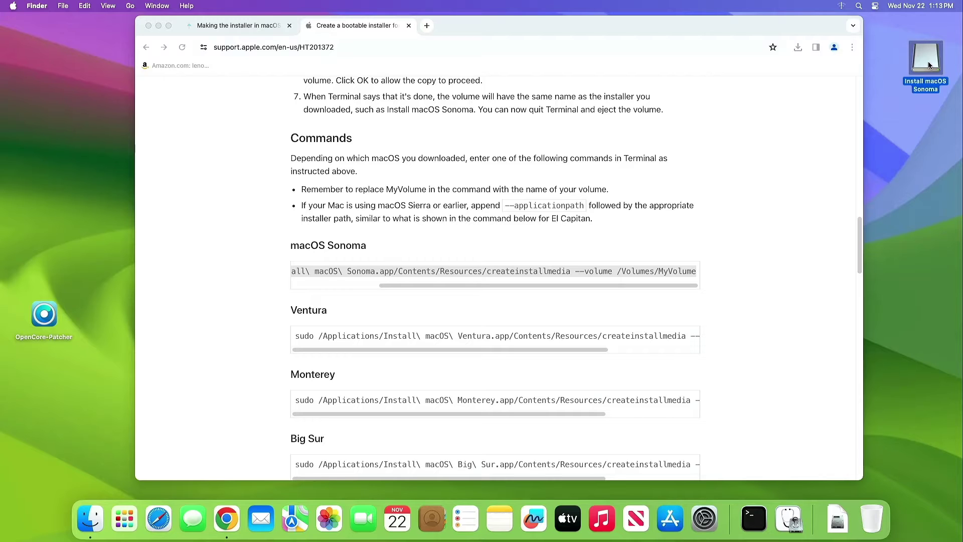
pyautogui.click(466, 45)
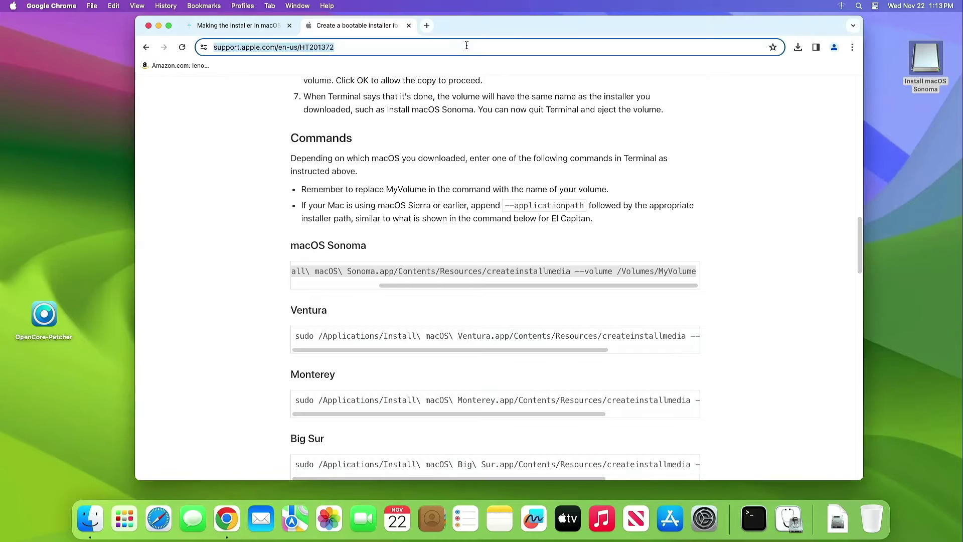
pyautogui.write('oc ')
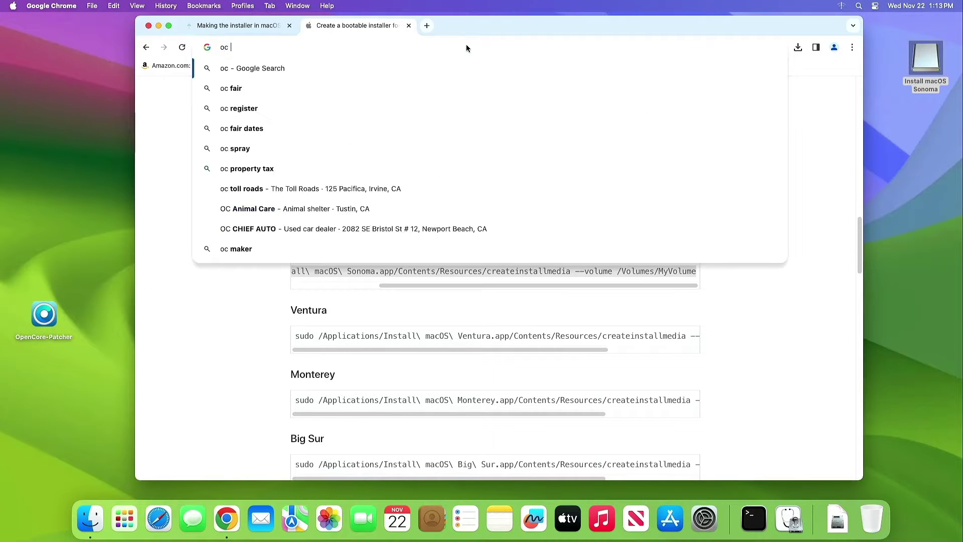
pyautogui.write('aux')
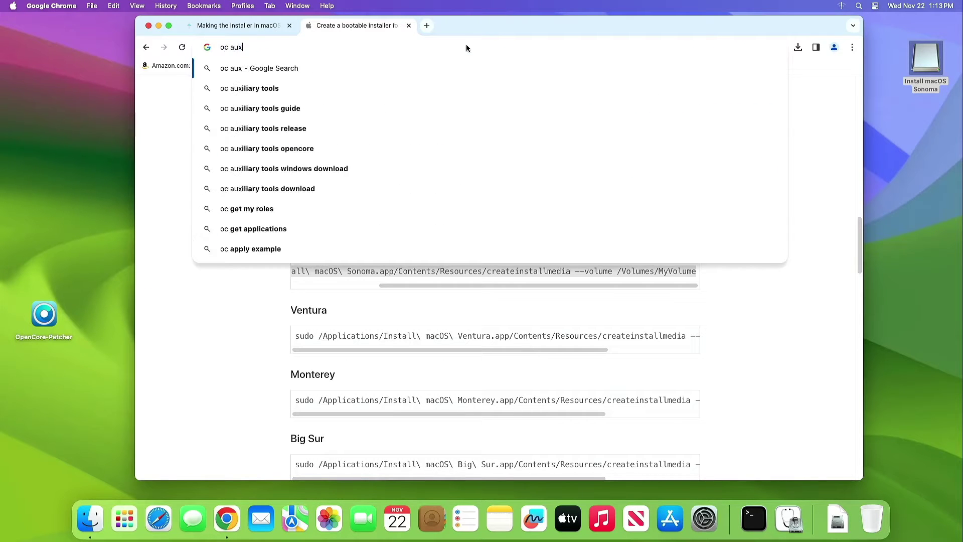
pyautogui.click(271, 89)
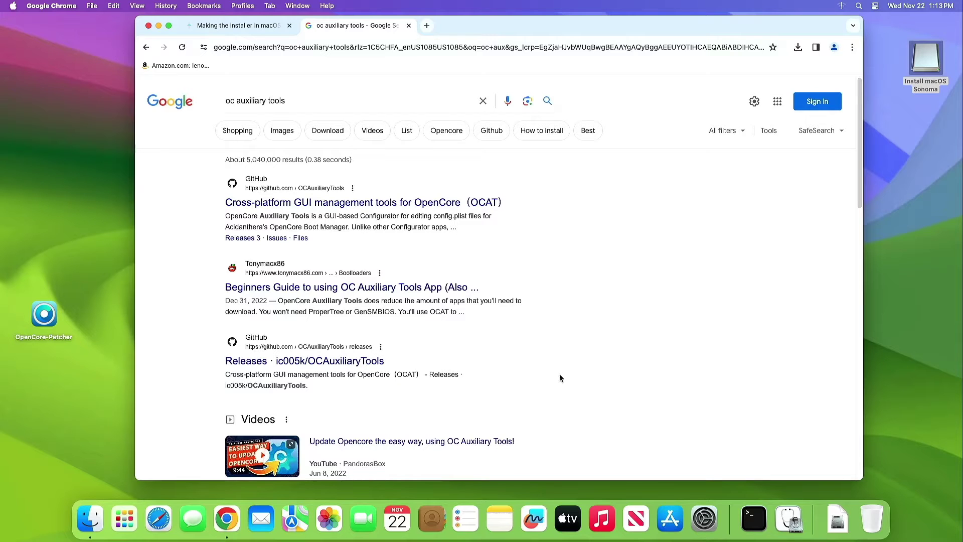
pyautogui.click(351, 368)
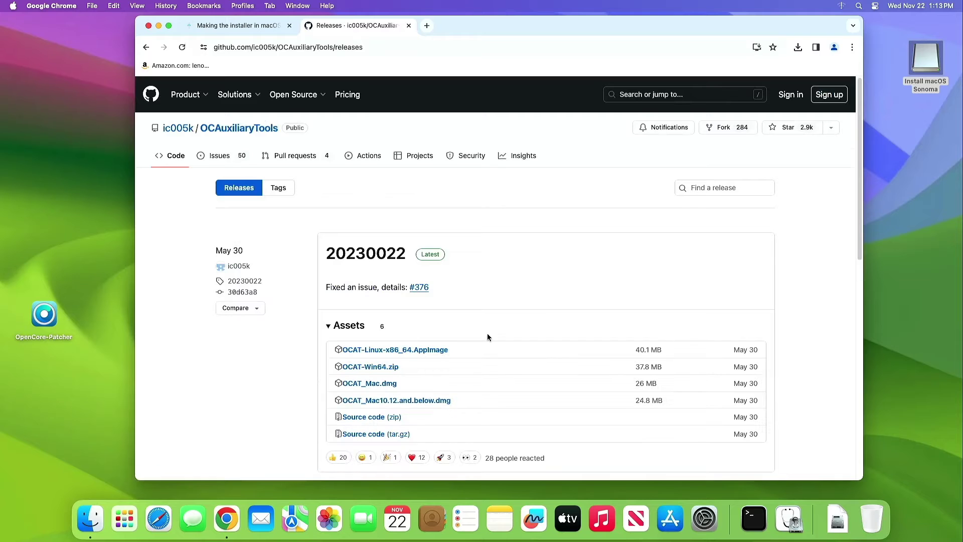
pyautogui.click(382, 386)
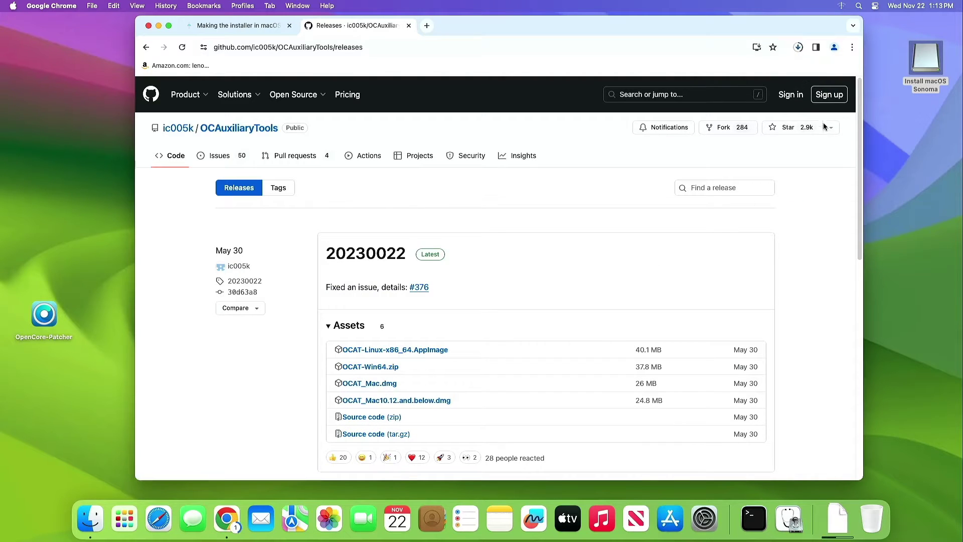
# - Open the downloaded OCAT_Mac.dmg and copy the OCAuxiliaryTools app to the desktop below OpenCore-Patcher, closing the Finder windows
pyautogui.click(799, 49)
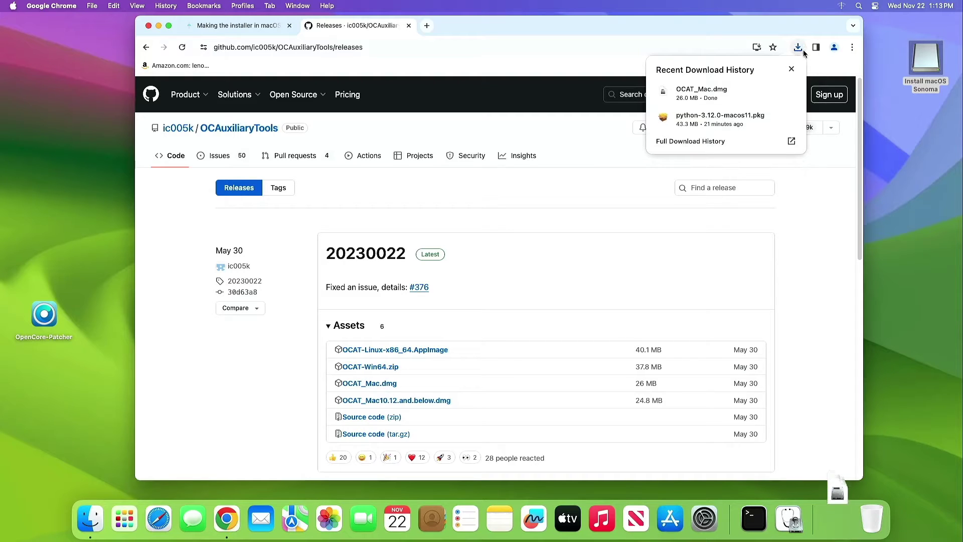
pyautogui.click(772, 93)
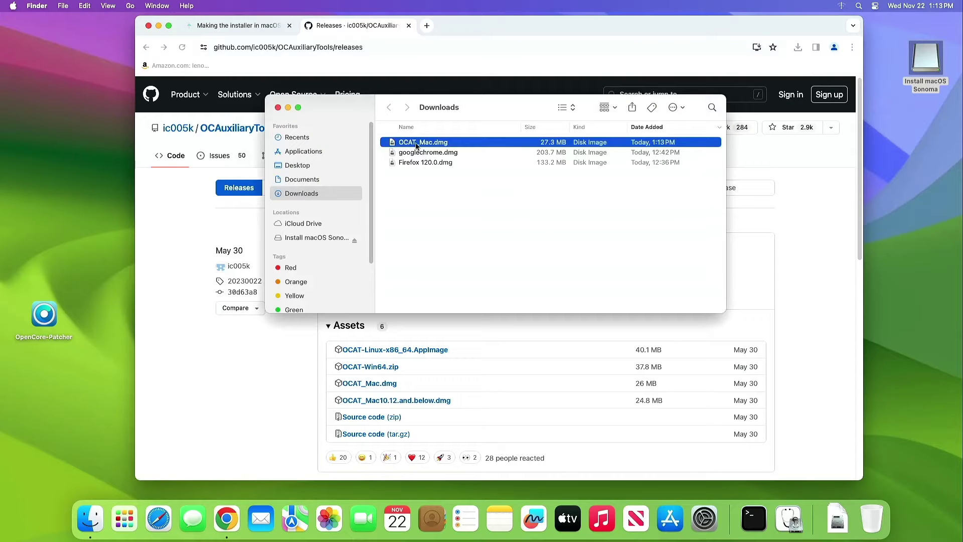
pyautogui.doubleClick(415, 144)
pyautogui.moveTo(326, 143); pyautogui.dragTo(53, 415)
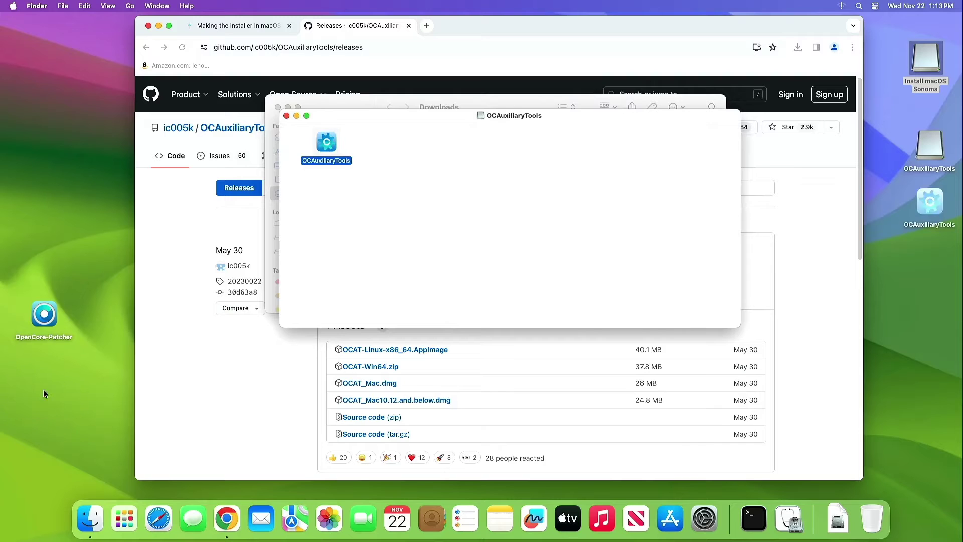
pyautogui.click(286, 117)
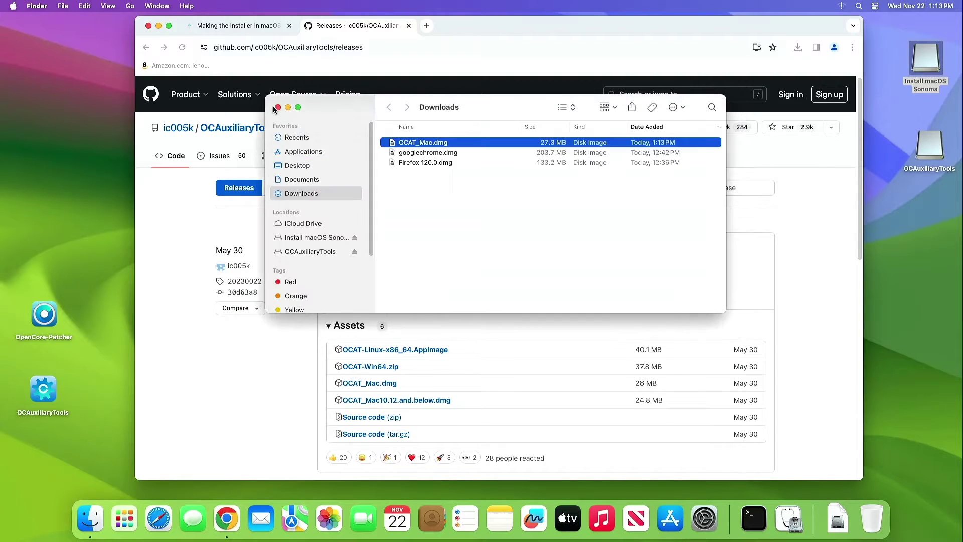
pyautogui.click(278, 108)
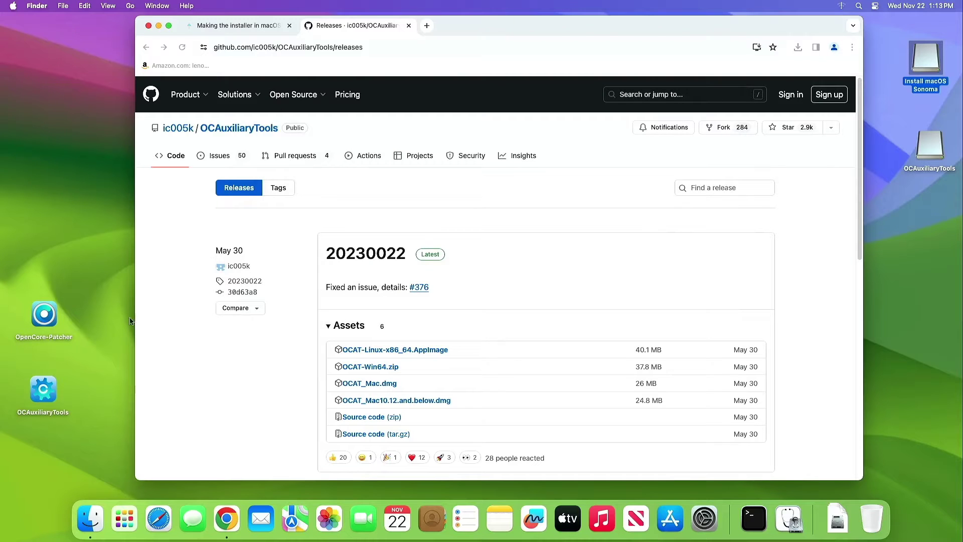
# - Launch OCAuxiliaryTools from the desktop, allowing the unverified app to open, and move its window toward the middle of the screen
pyautogui.rightClick(43, 390)
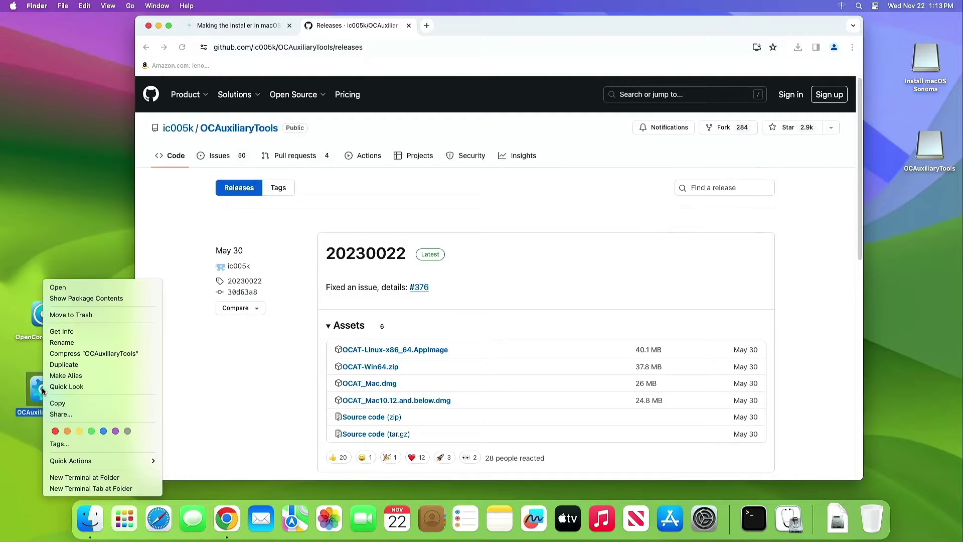
pyautogui.click(70, 287)
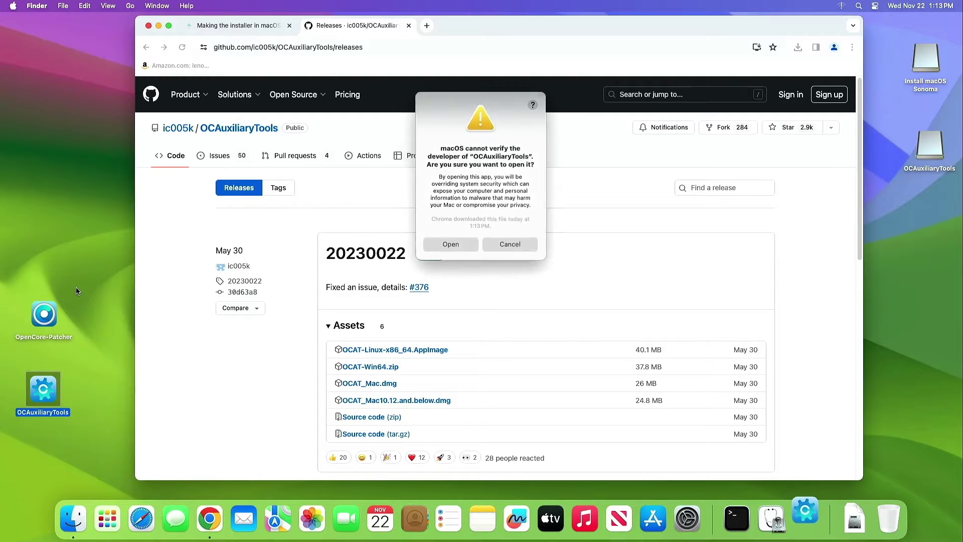
pyautogui.click(454, 245)
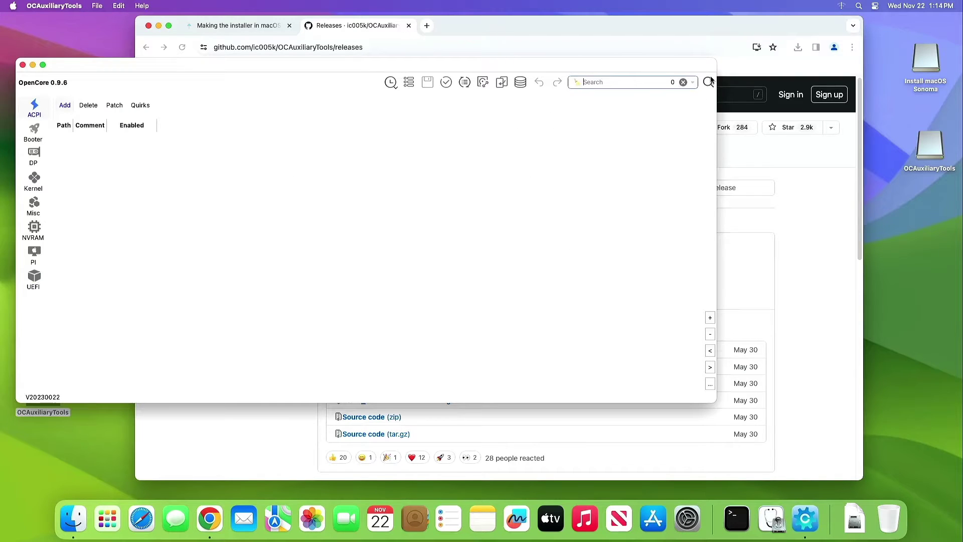
pyautogui.moveTo(717, 60); pyautogui.dragTo(642, 81)
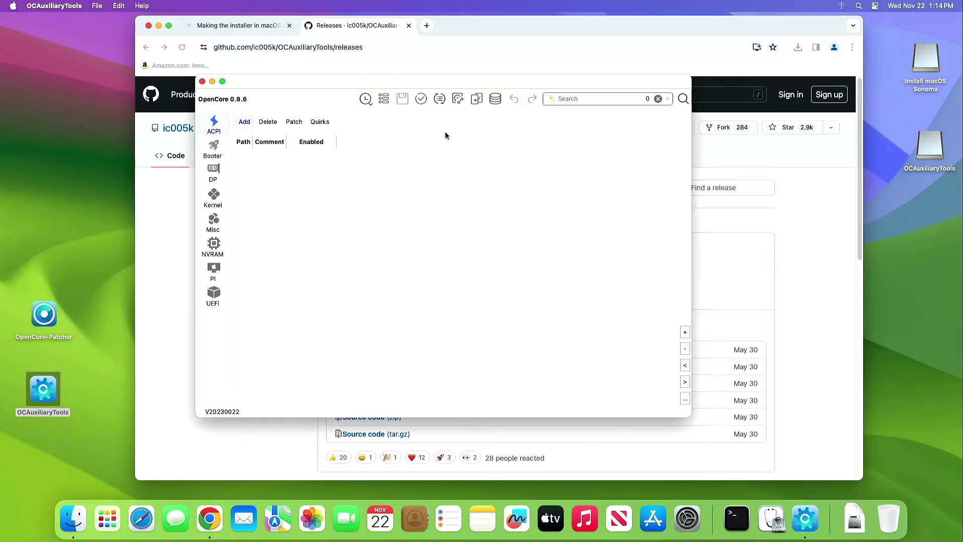
# - Update the OpenCore database to Latest Version through the Sync OC window and close that window
pyautogui.click(440, 99)
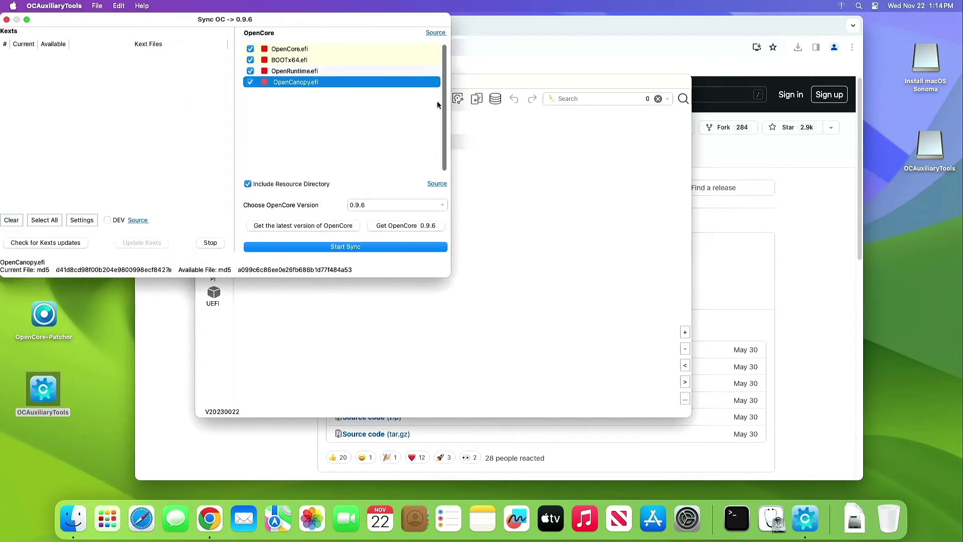
pyautogui.moveTo(355, 20); pyautogui.dragTo(415, 26)
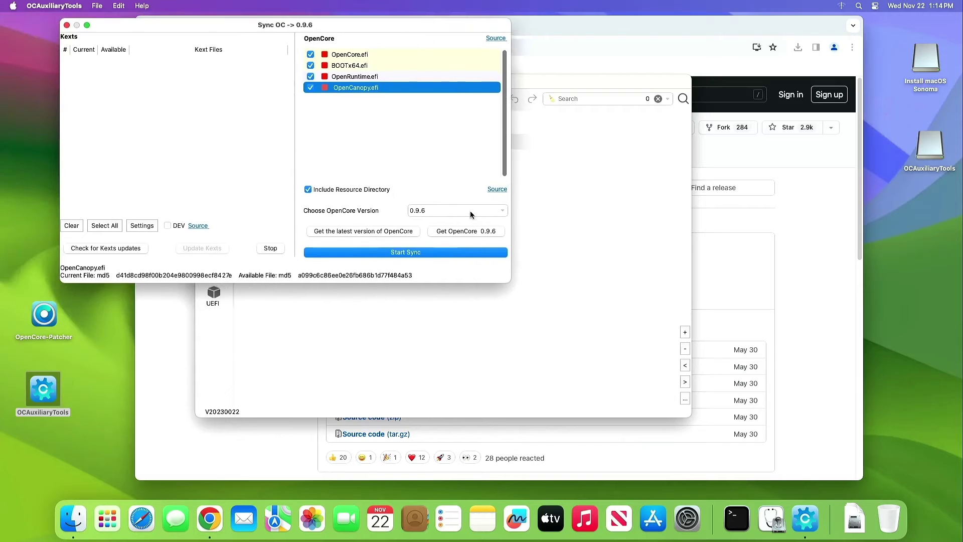
pyautogui.click(472, 211)
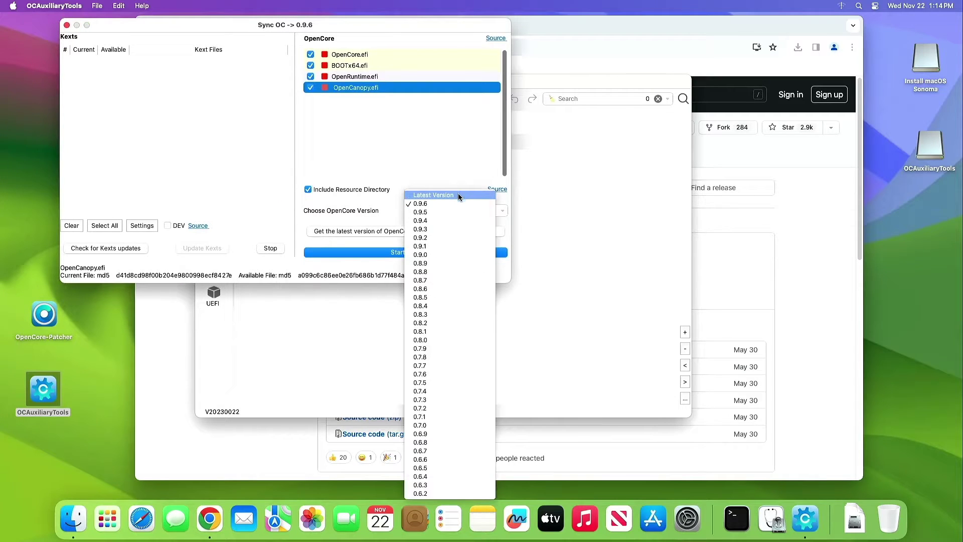
pyautogui.click(458, 196)
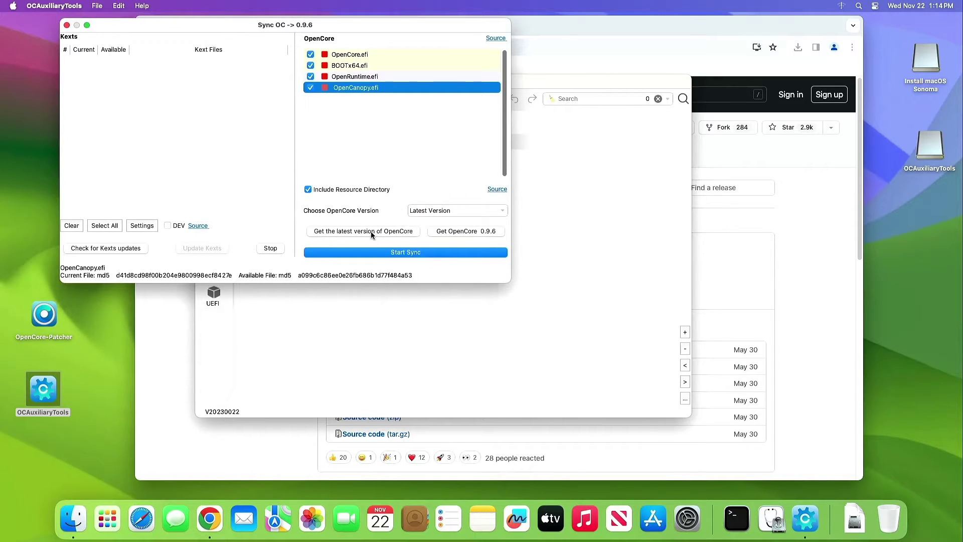
pyautogui.click(352, 231)
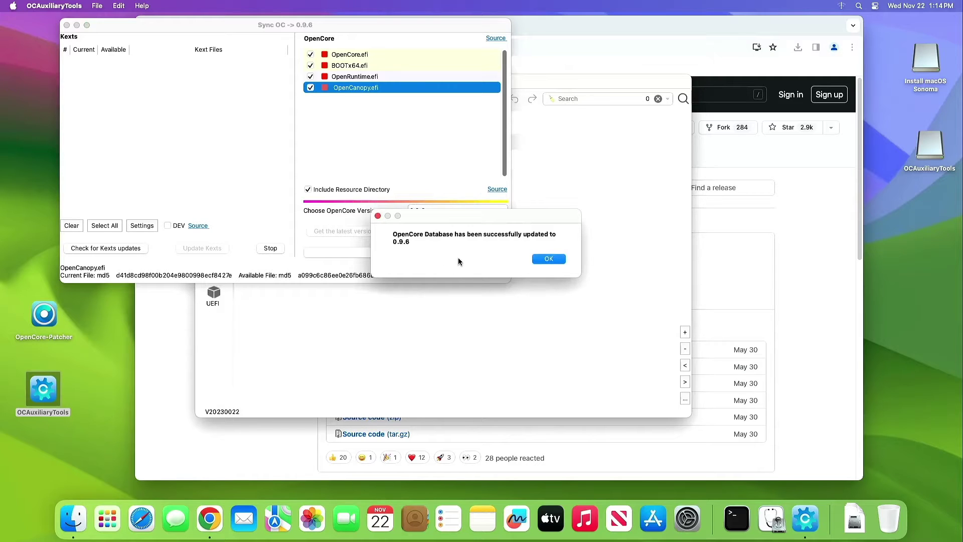
pyautogui.click(548, 259)
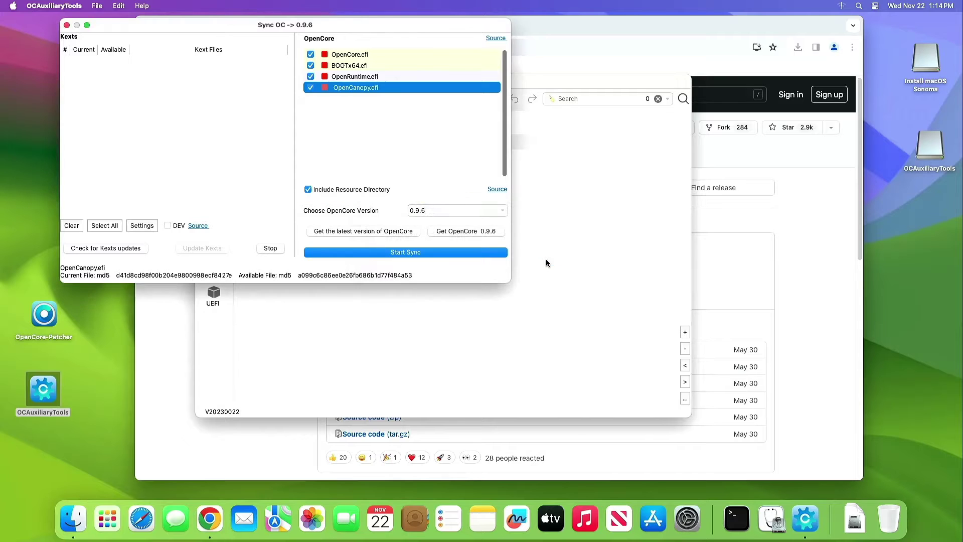
pyautogui.click(67, 26)
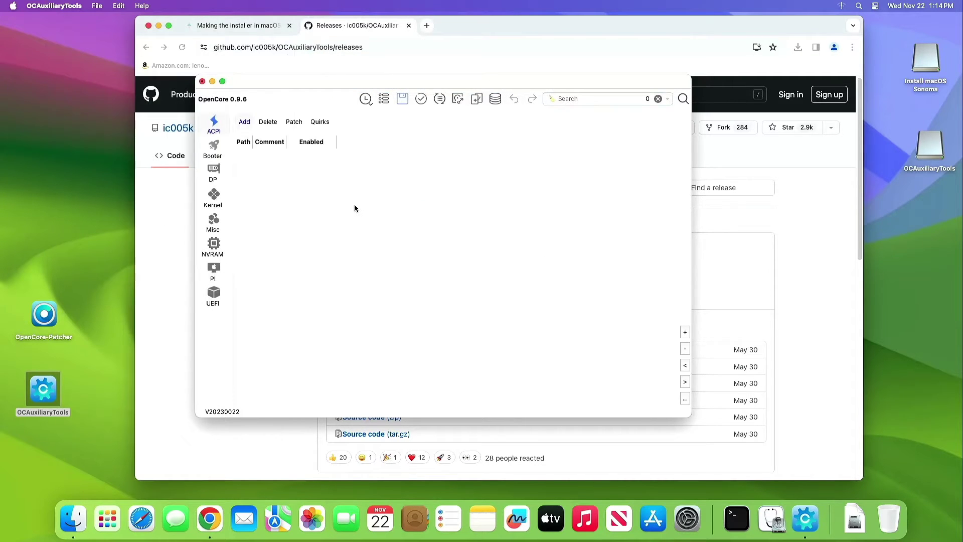
# - Minimize the browser and follow the OCAuxiliaryTools database link to the Intel CPU configuration template page
pyautogui.click(158, 26)
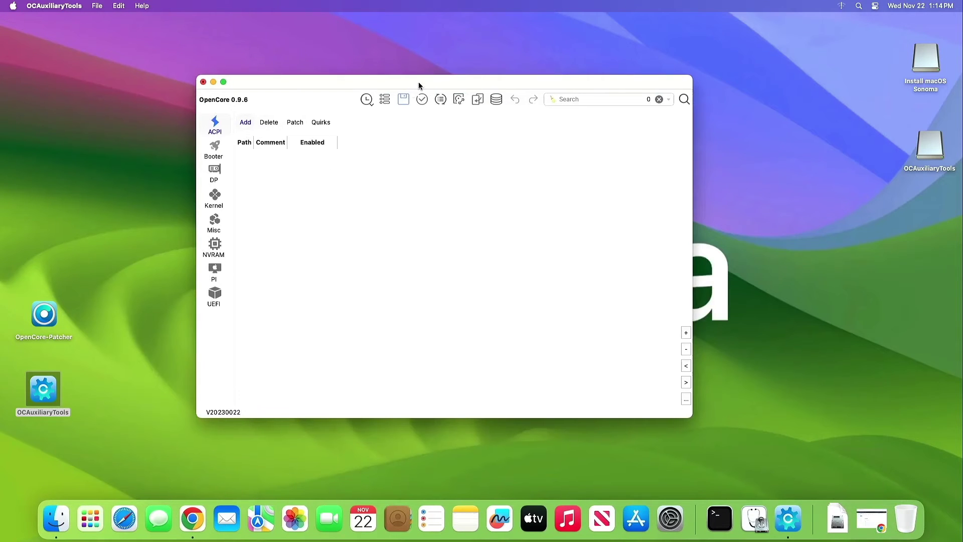
pyautogui.moveTo(419, 85); pyautogui.dragTo(462, 61)
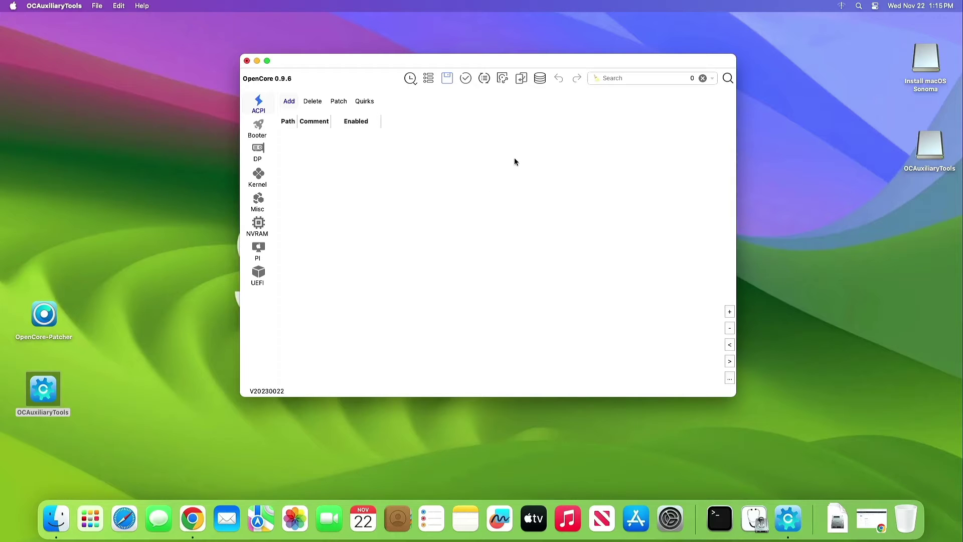
pyautogui.click(541, 79)
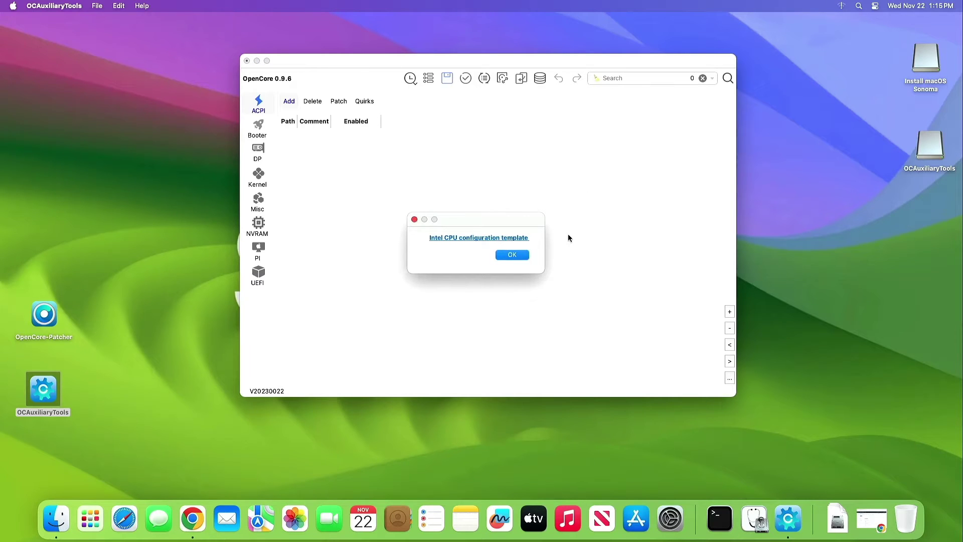
pyautogui.click(478, 239)
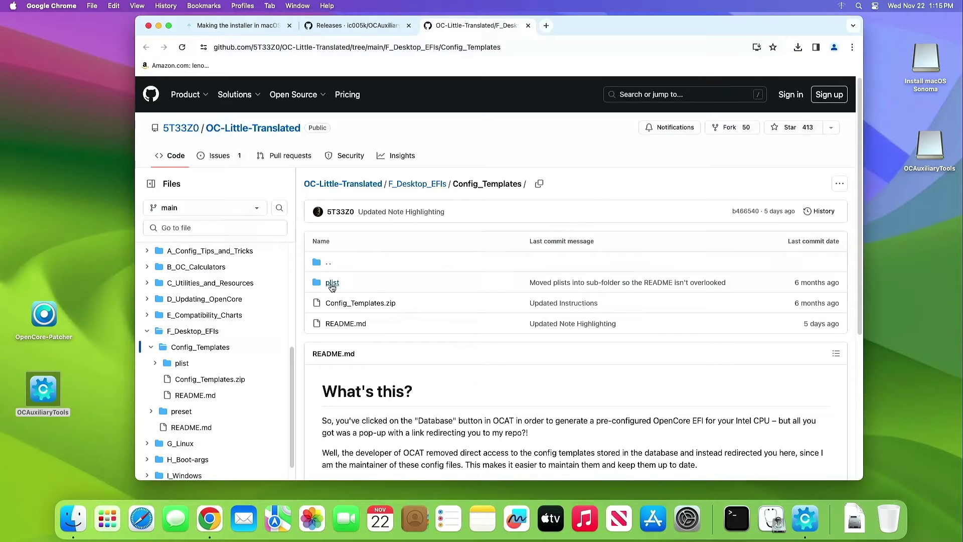
# - Download Desktop_04thGen_Haswell_iMac14,4.plist from the plist folder of the Config_Templates repository
pyautogui.click(331, 284)
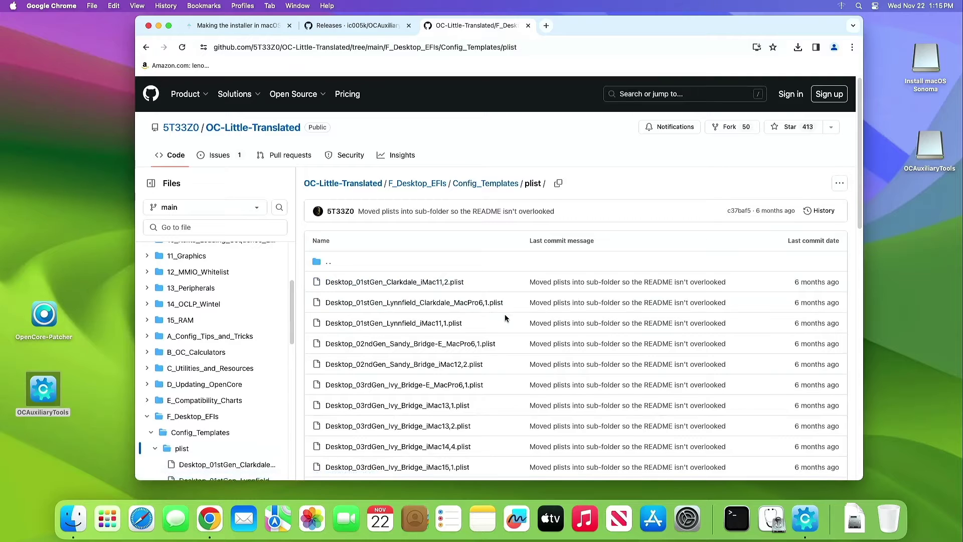
pyautogui.scroll(-2, 505, 318)
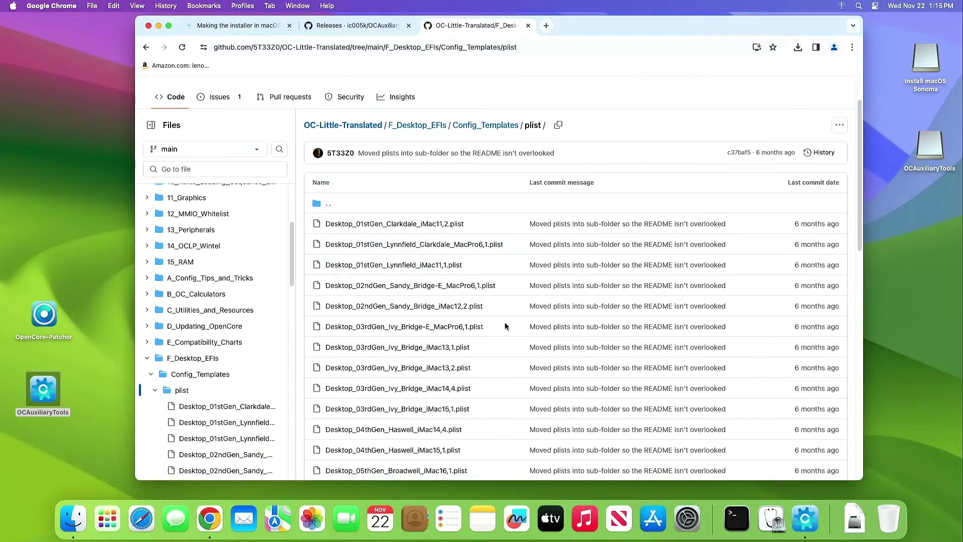
pyautogui.scroll(-8, 505, 326)
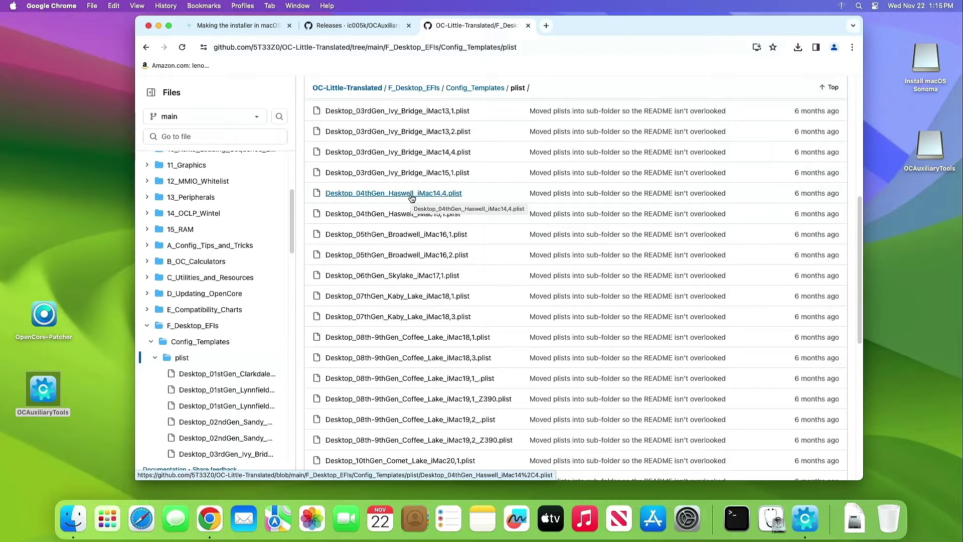
pyautogui.click(411, 193)
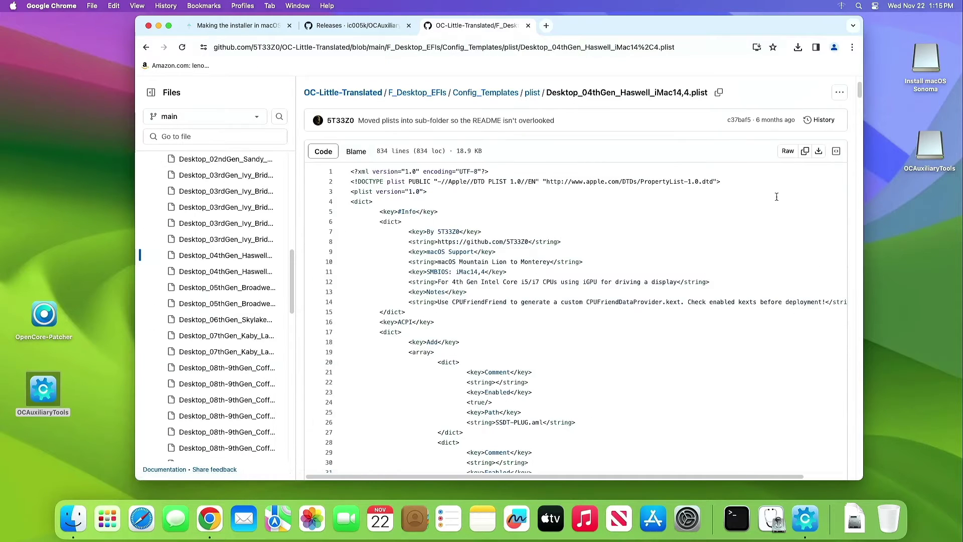
pyautogui.click(819, 154)
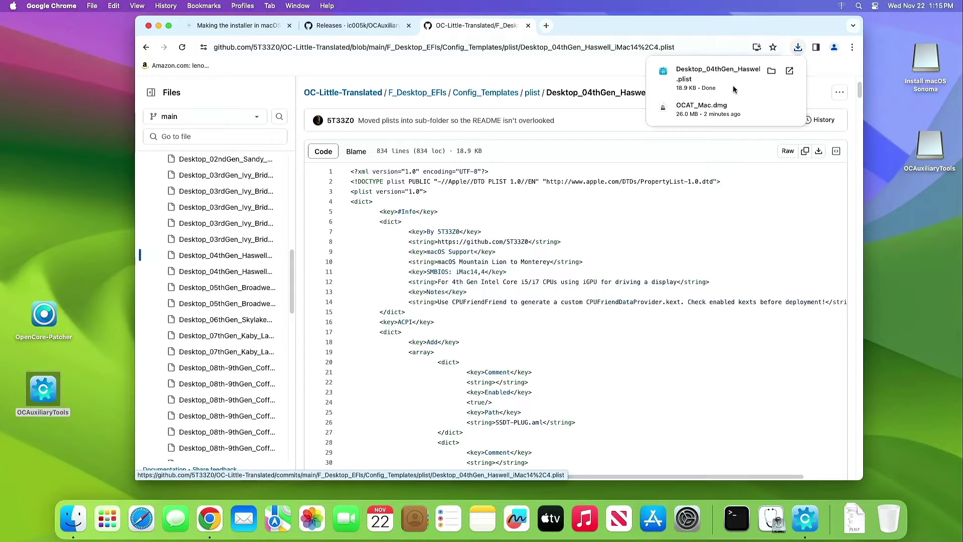
# - Show the downloaded Desktop_04thGen_Haswell_iMac14,4.plist in the Downloads folder and rename it to config.plist
pyautogui.click(771, 71)
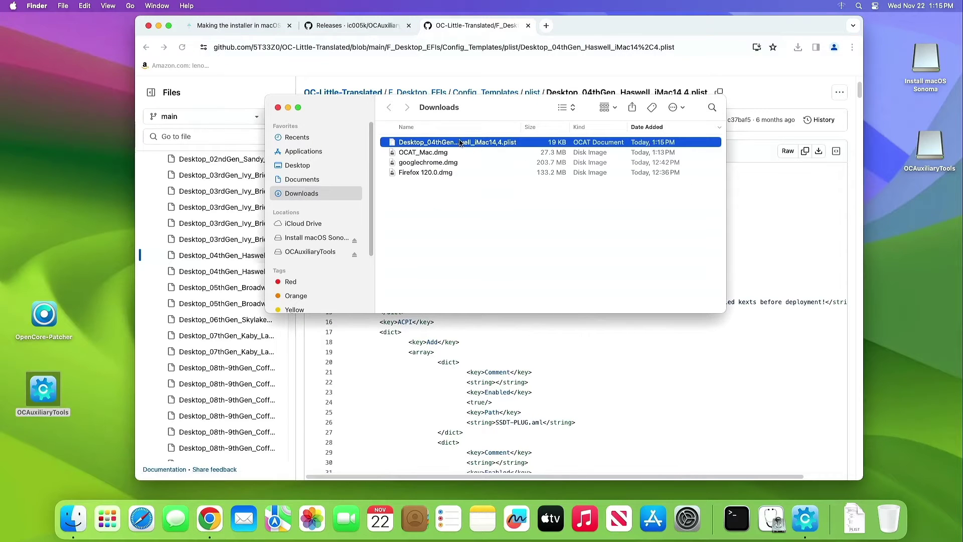
pyautogui.rightClick(452, 145)
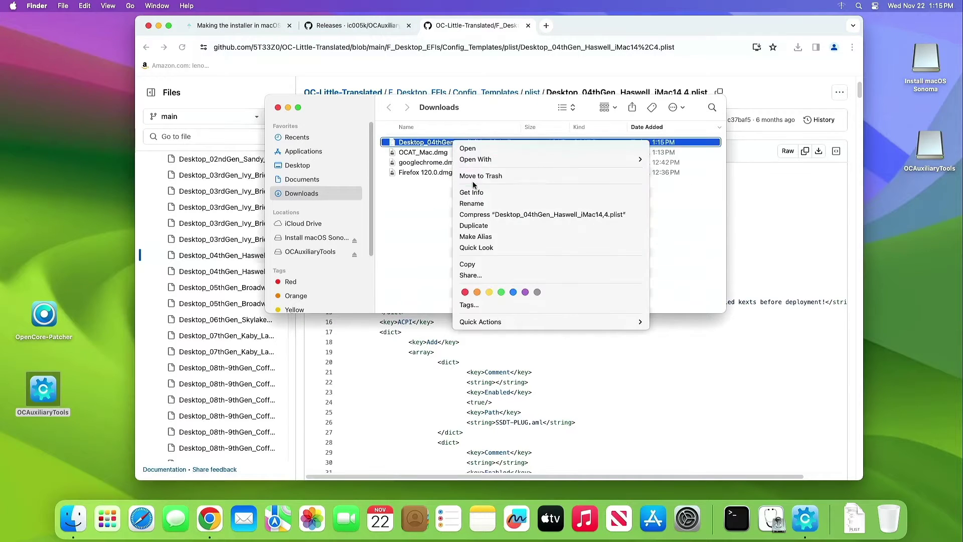
pyautogui.click(481, 201)
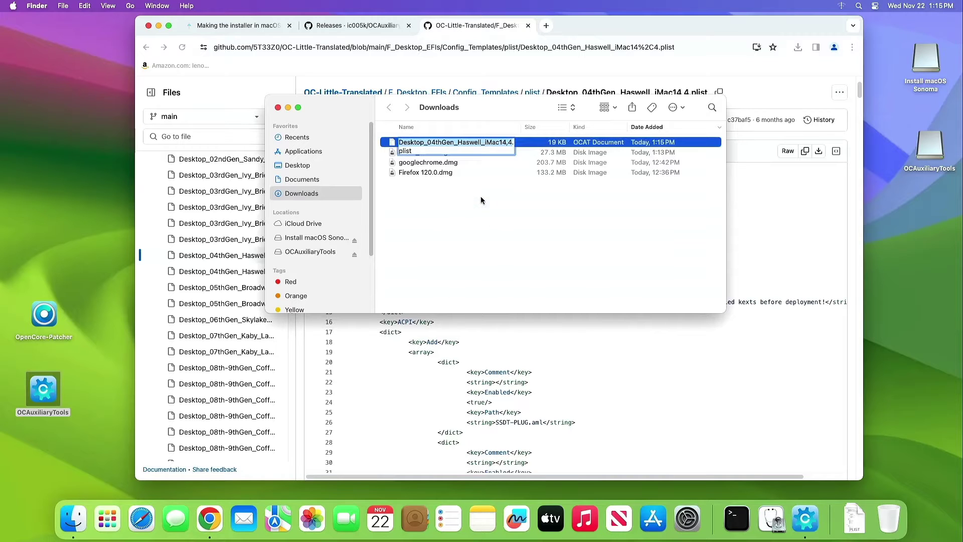
pyautogui.write('config')
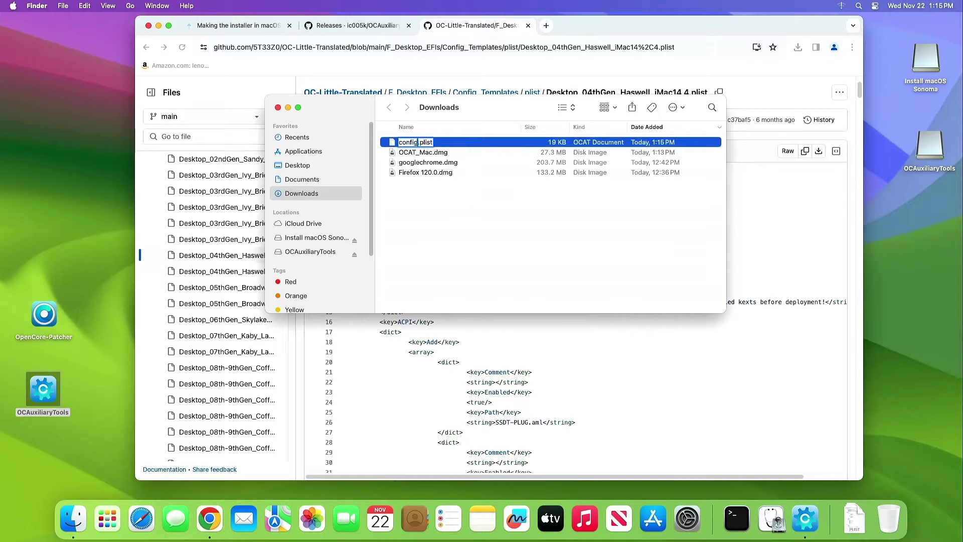
pyautogui.press('Return')
# - Try to open config.plist from Downloads with OCAuxiliaryTools, and dismiss the Intel CPU configuration template dialog
pyautogui.rightClick(419, 144)
pyautogui.moveTo(464, 159)
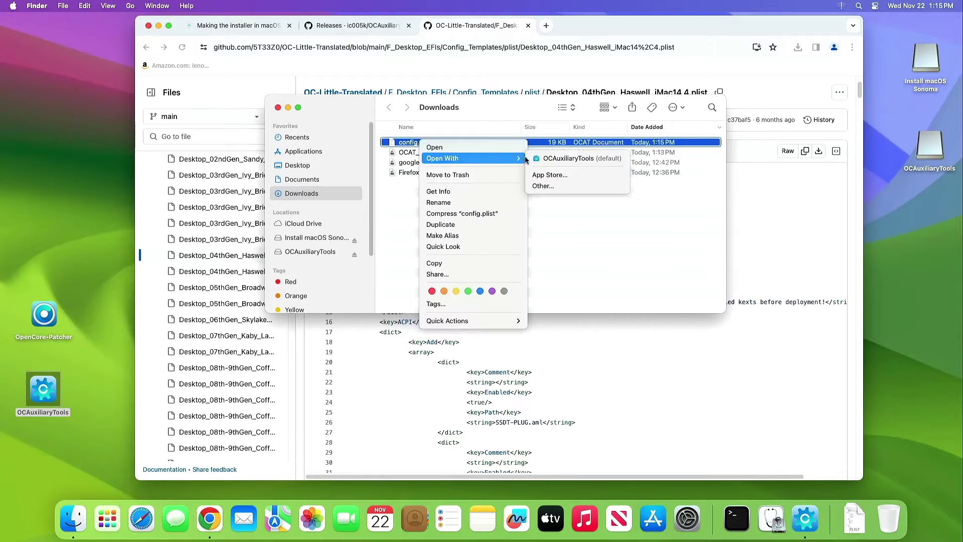
pyautogui.click(557, 158)
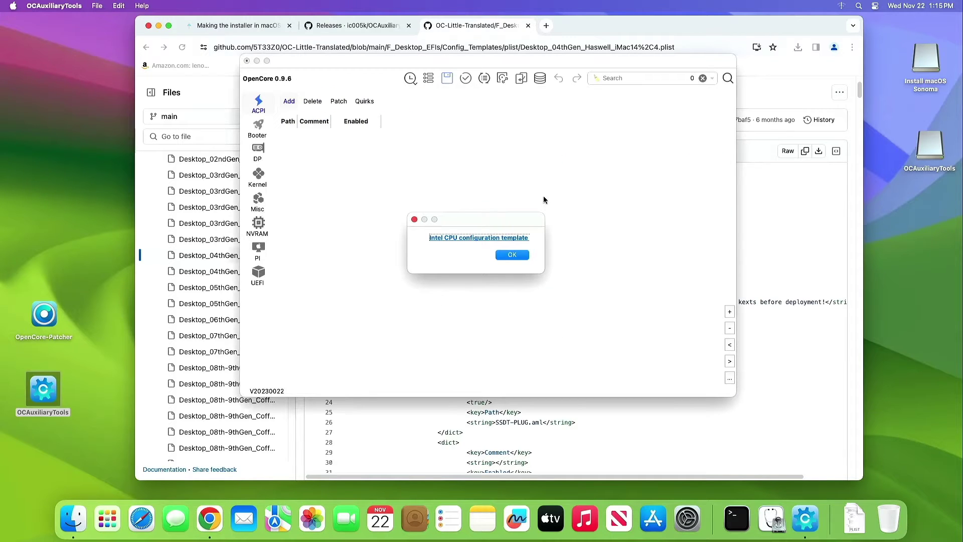
pyautogui.click(517, 256)
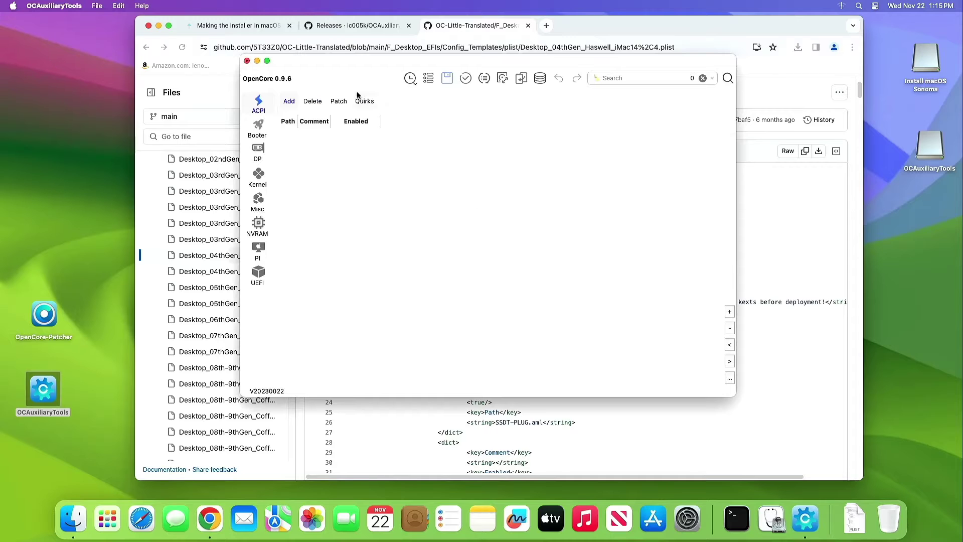
pyautogui.moveTo(348, 70); pyautogui.dragTo(344, 93)
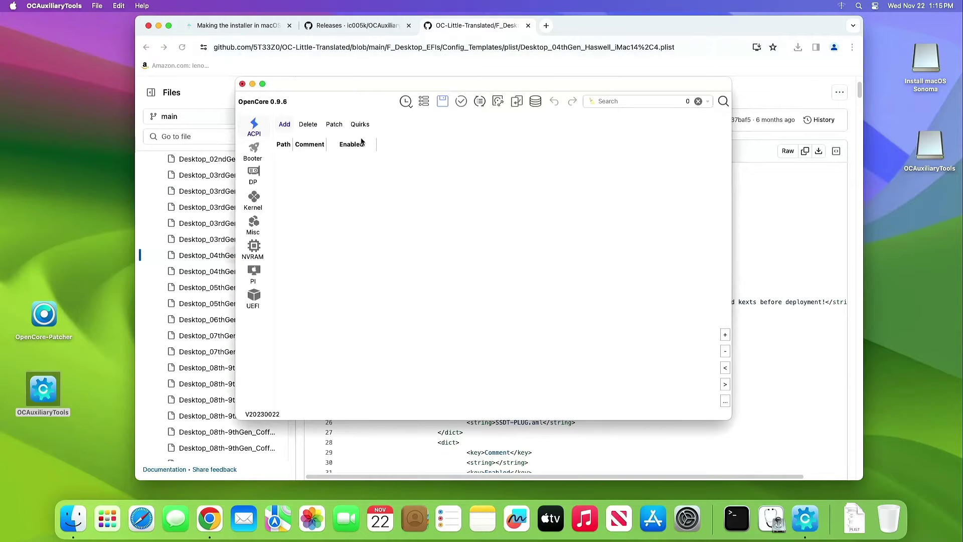
# - Load config.plist from the Downloads folder within OCAuxiliaryTools and minimize the browser window
pyautogui.click(98, 7)
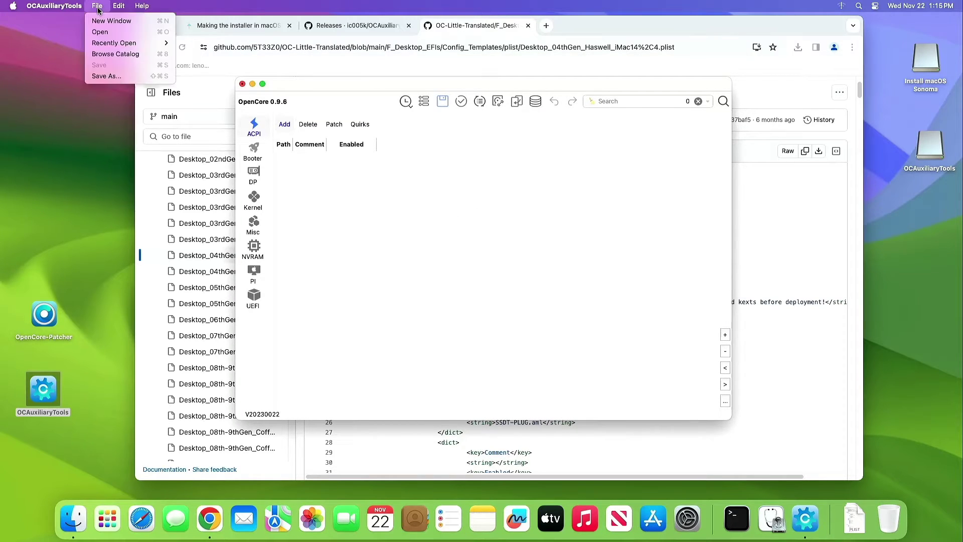
pyautogui.click(105, 32)
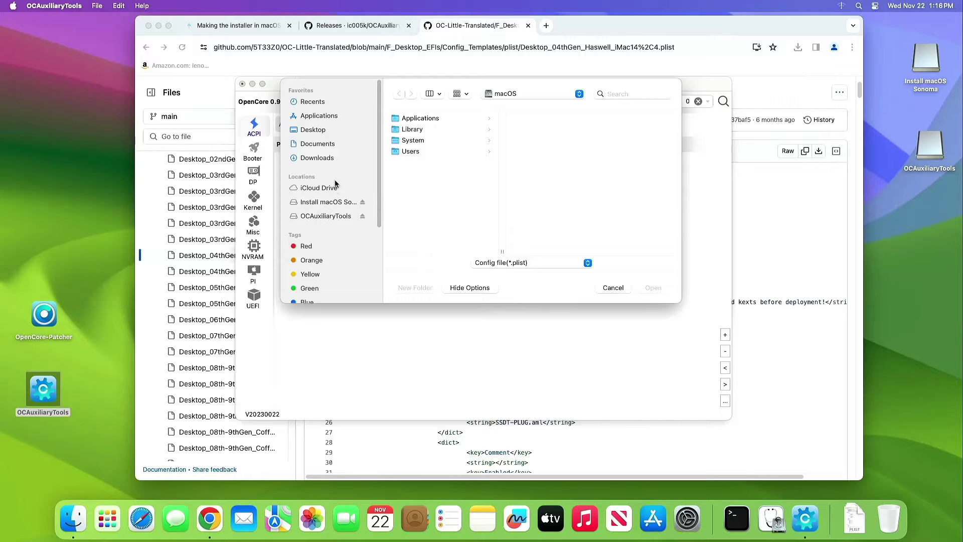
pyautogui.click(329, 158)
pyautogui.click(428, 120)
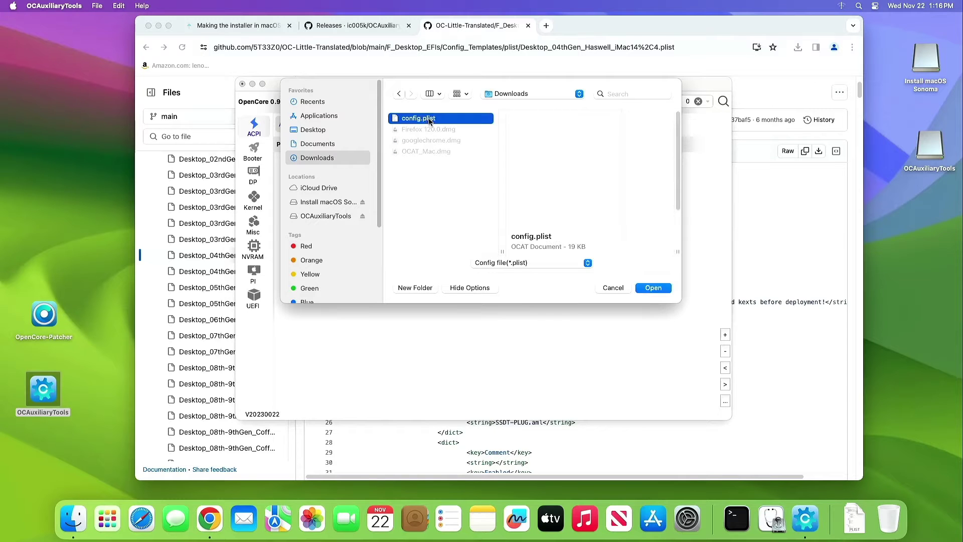
pyautogui.click(662, 291)
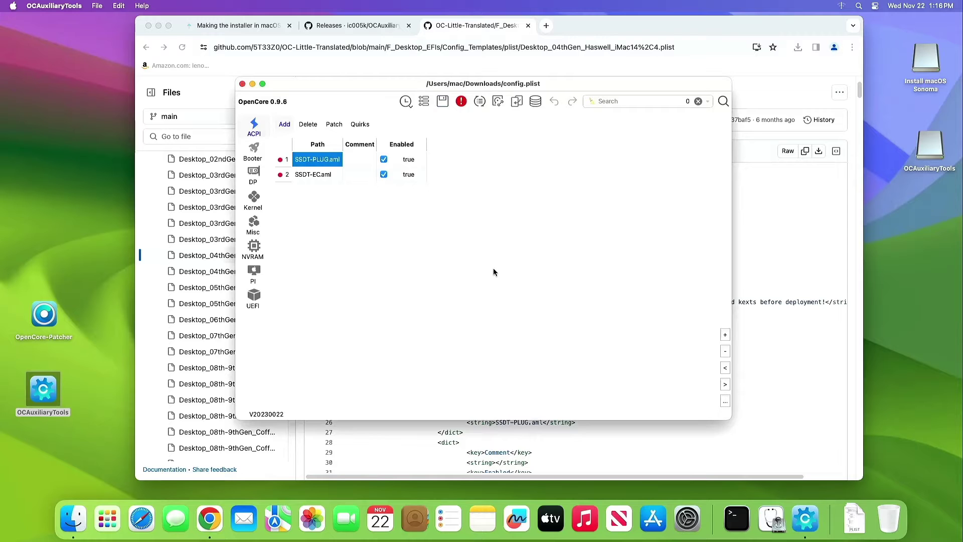
pyautogui.click(158, 25)
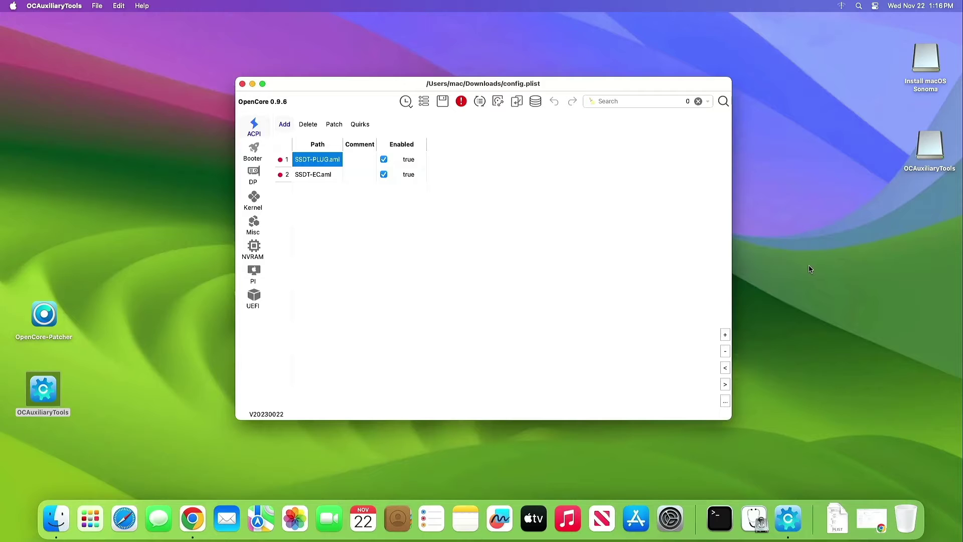
# - Generate the EFI folder on the desktop from the loaded config and move the folder away from the drive icons
pyautogui.click(119, 6)
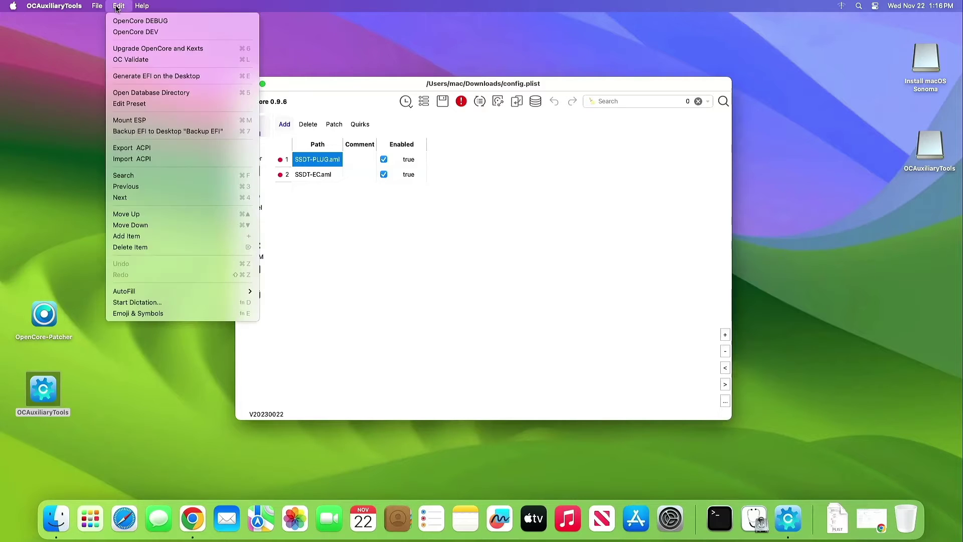
pyautogui.click(141, 76)
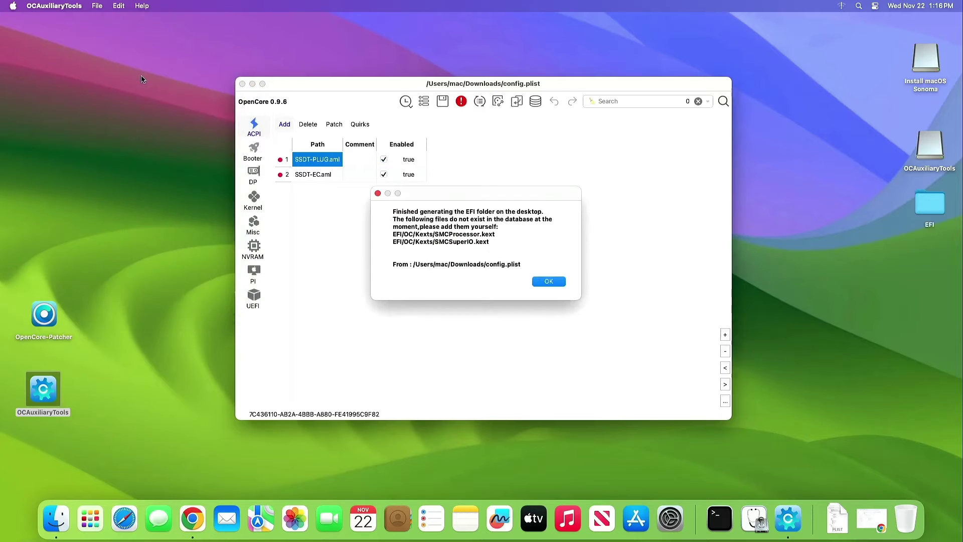
pyautogui.click(549, 282)
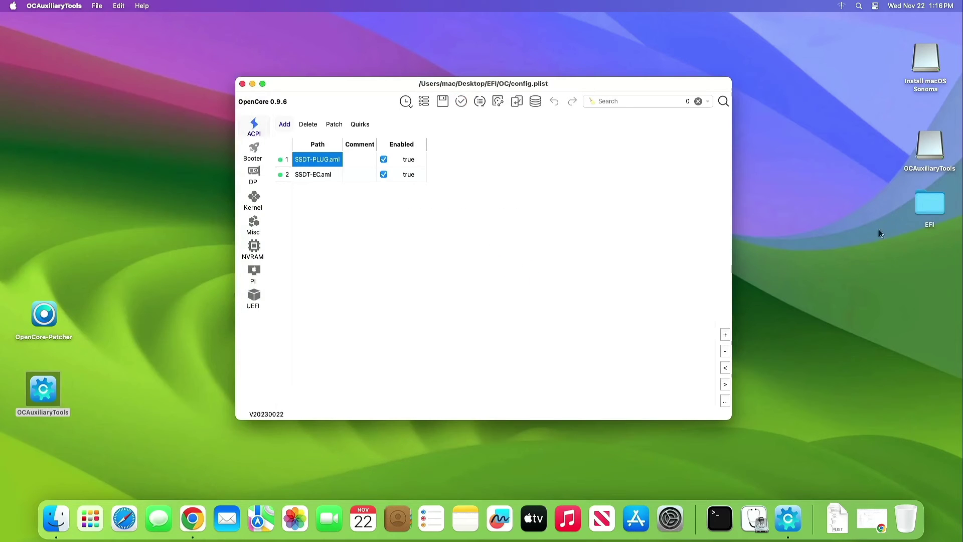
pyautogui.moveTo(934, 211); pyautogui.dragTo(879, 225)
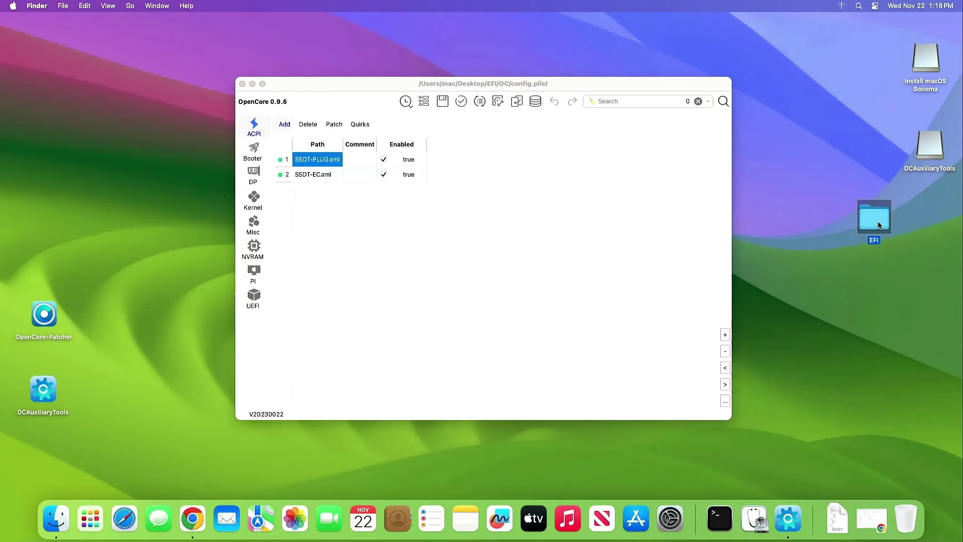
# - Examine the generated EFI folder's OC contents, looking through its ACPI, Drivers and Kexts subfolders
pyautogui.doubleClick(879, 225)
pyautogui.moveTo(532, 115); pyautogui.dragTo(575, 232)
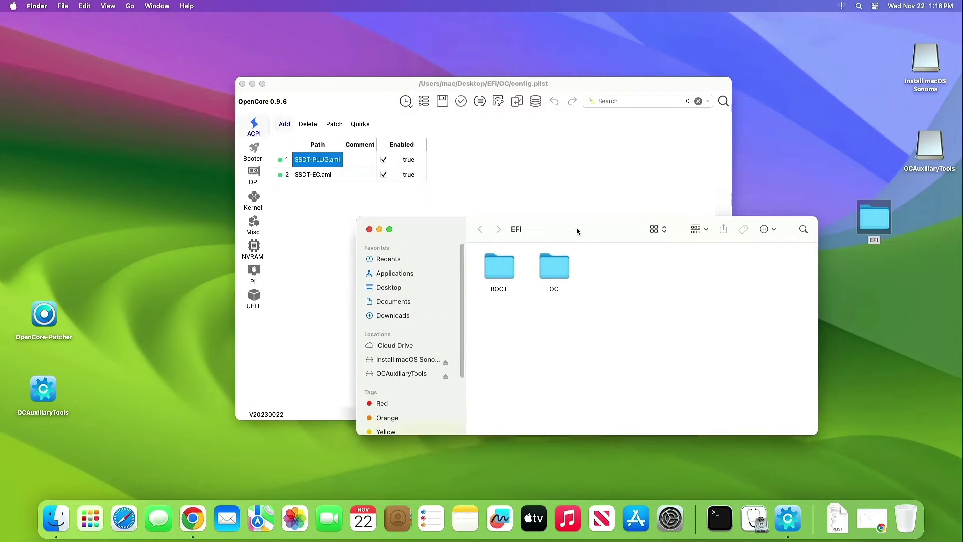
pyautogui.doubleClick(558, 270)
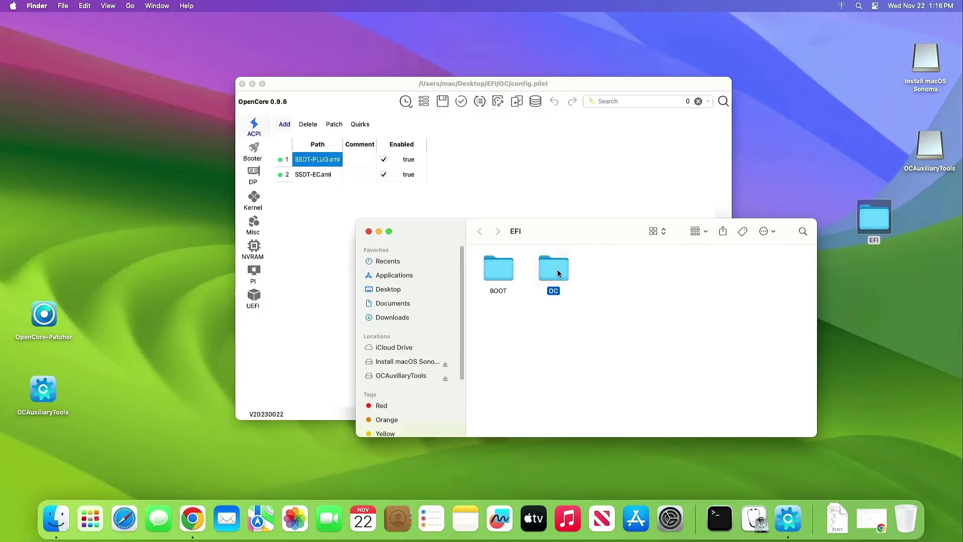
pyautogui.doubleClick(503, 271)
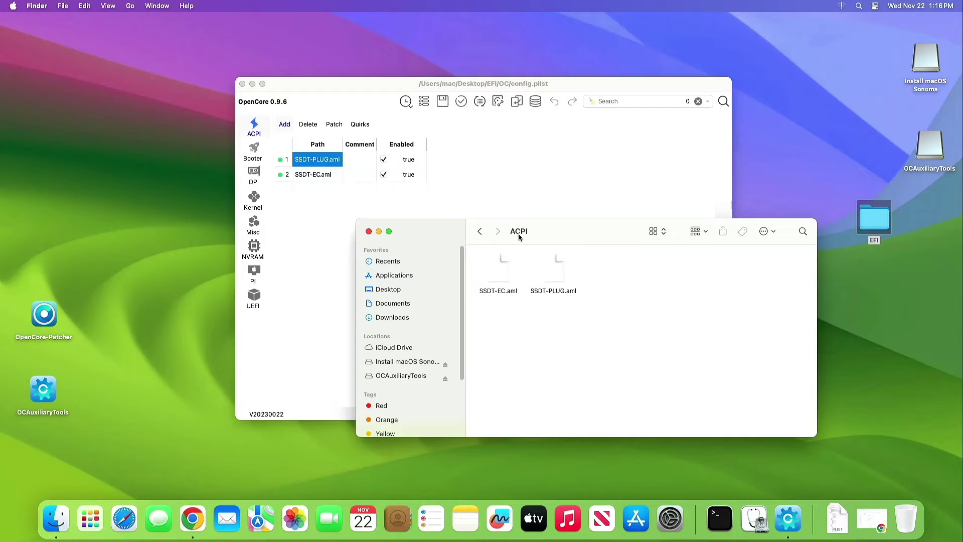
pyautogui.click(478, 232)
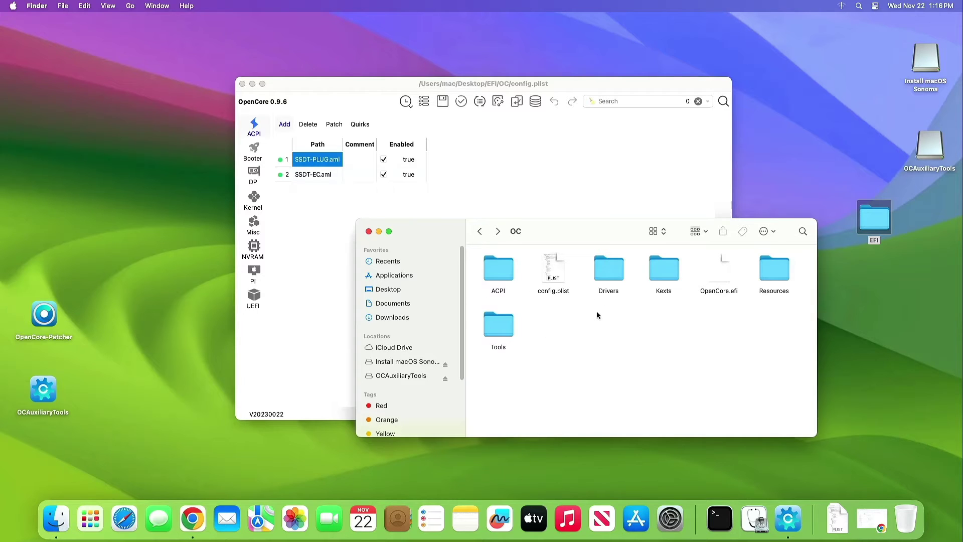
pyautogui.doubleClick(607, 279)
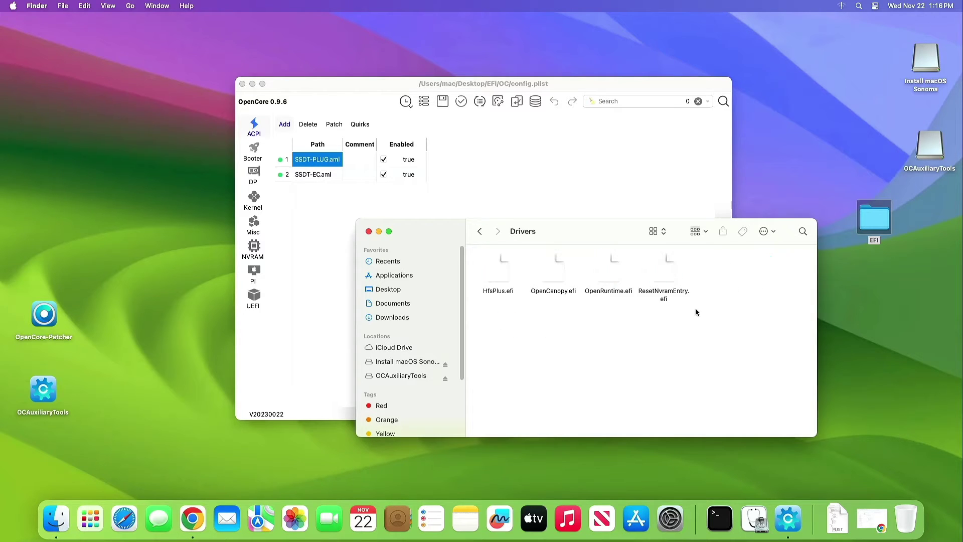
pyautogui.click(480, 232)
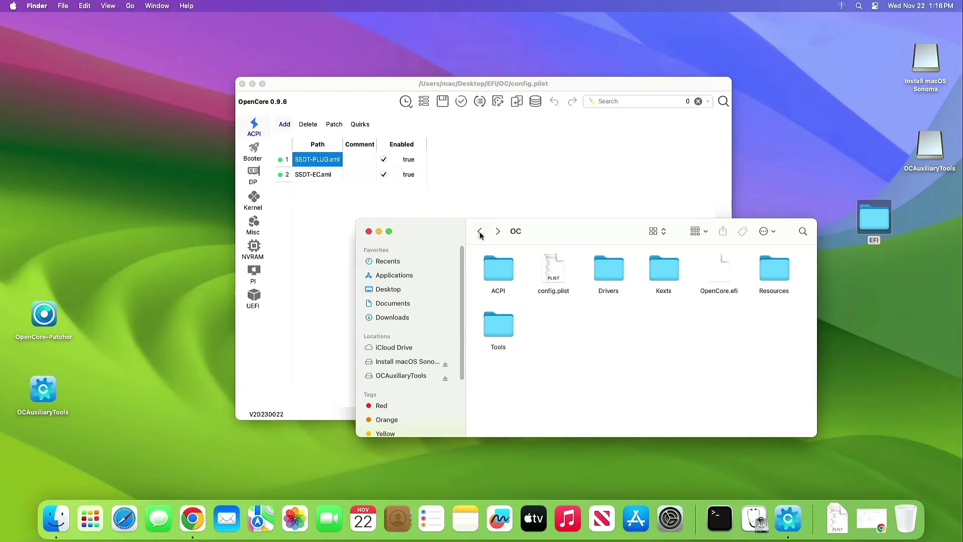
pyautogui.click(663, 276)
pyautogui.doubleClick(663, 275)
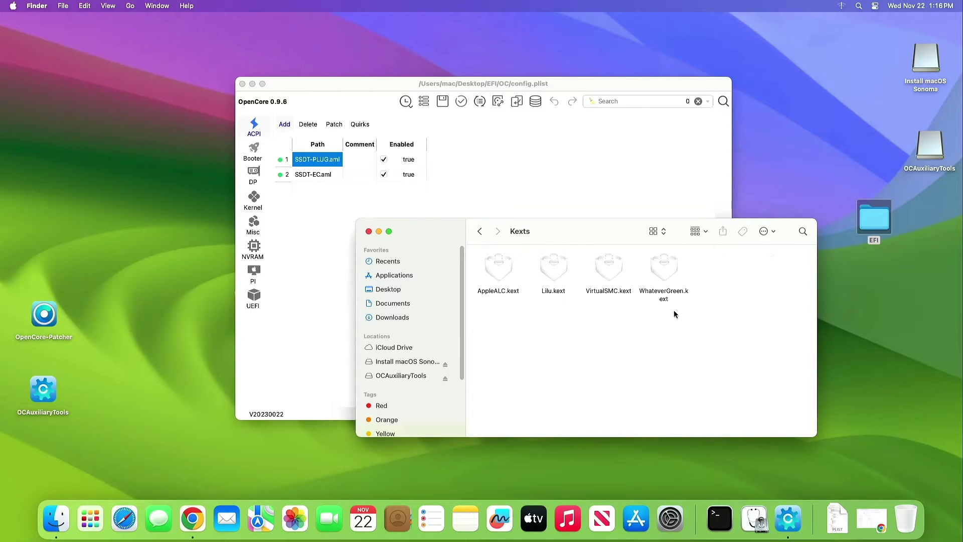
pyautogui.moveTo(675, 310); pyautogui.dragTo(485, 322)
pyautogui.click(481, 232)
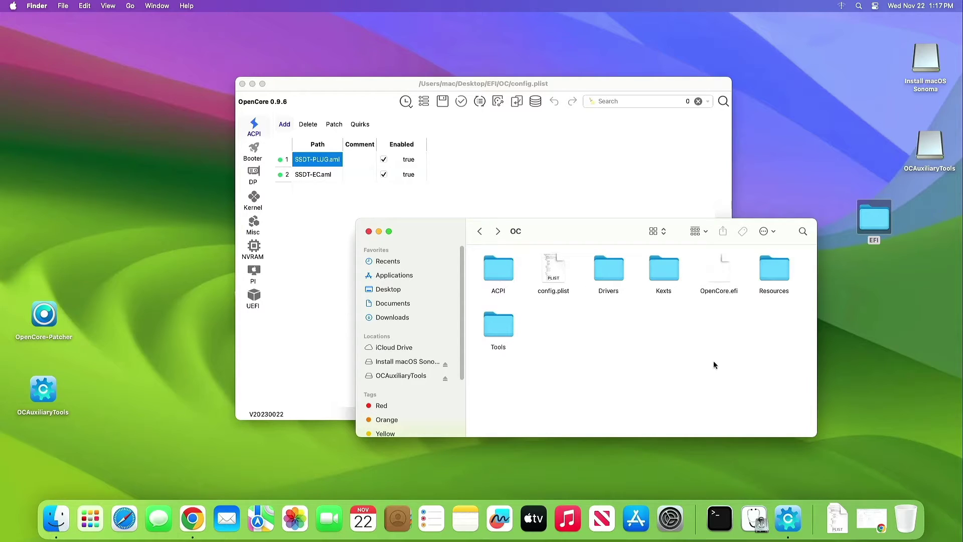
# - Close the OC and Downloads Finder windows and return to the OCAuxiliaryTools window
pyautogui.click(369, 232)
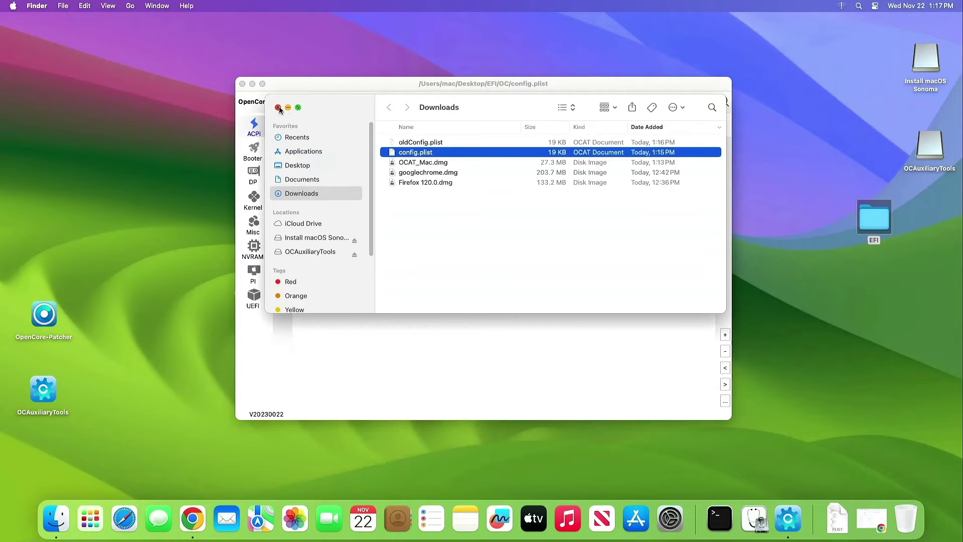
pyautogui.click(277, 108)
pyautogui.click(340, 88)
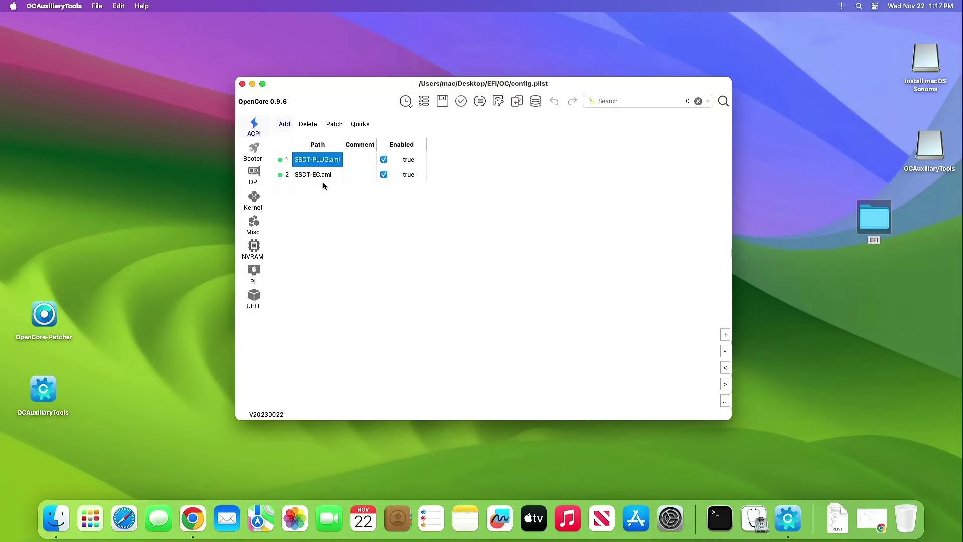
# - Review the Booter quirks and the properties of the PciRoot(0x0)/Pci(0x2,0x0) entries in the DP section
pyautogui.click(264, 158)
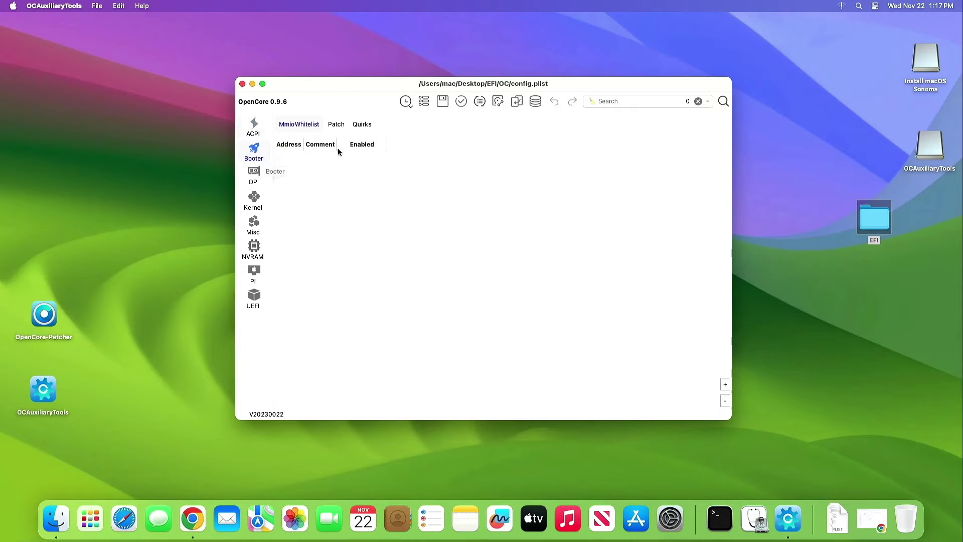
pyautogui.click(362, 124)
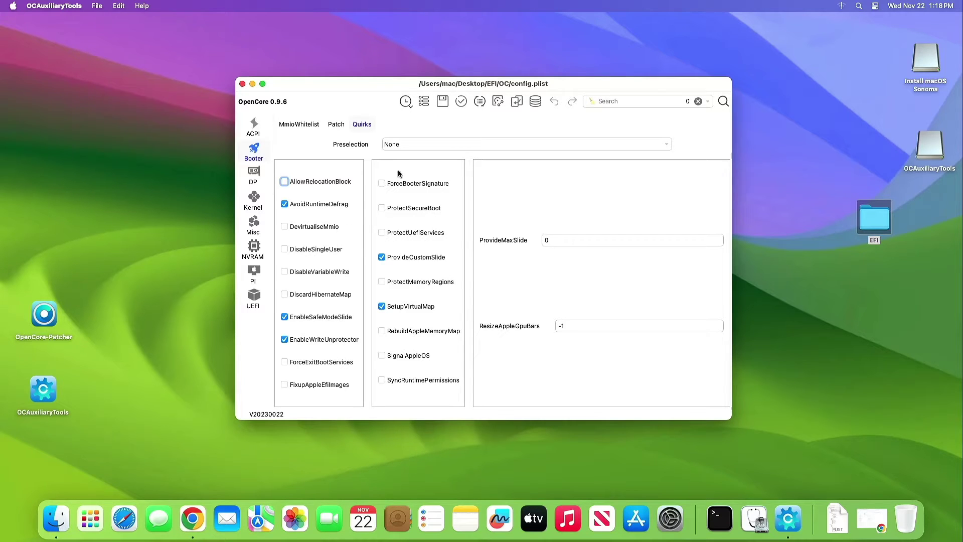
pyautogui.click(253, 181)
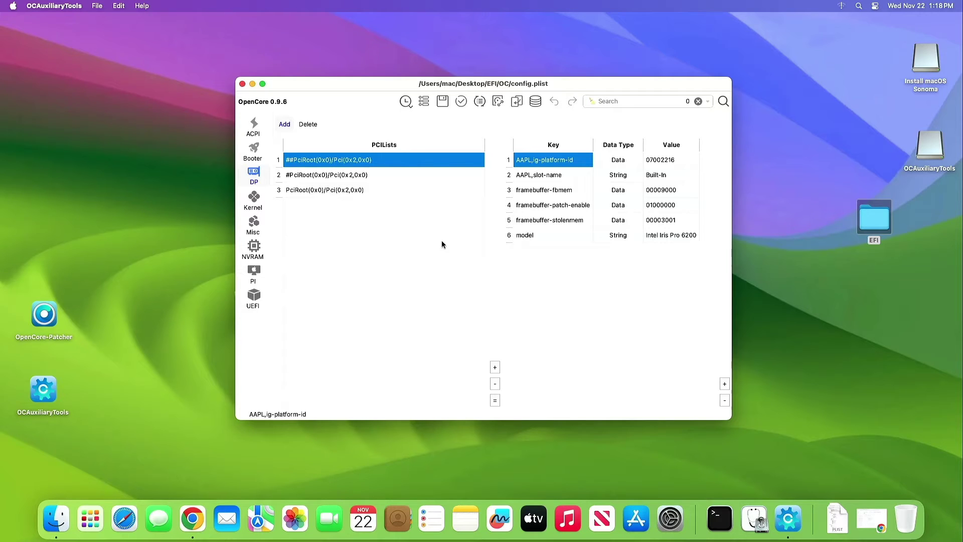
pyautogui.click(376, 179)
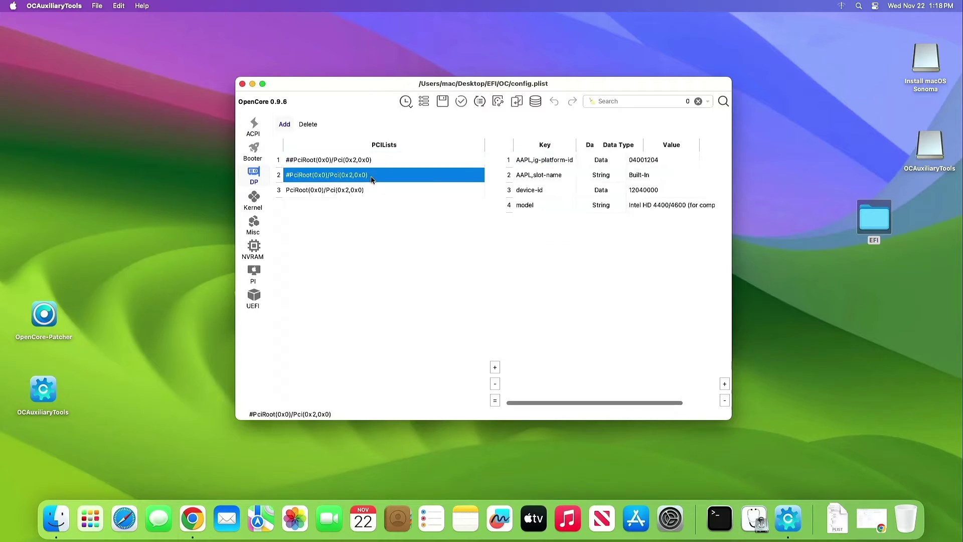
pyautogui.click(373, 191)
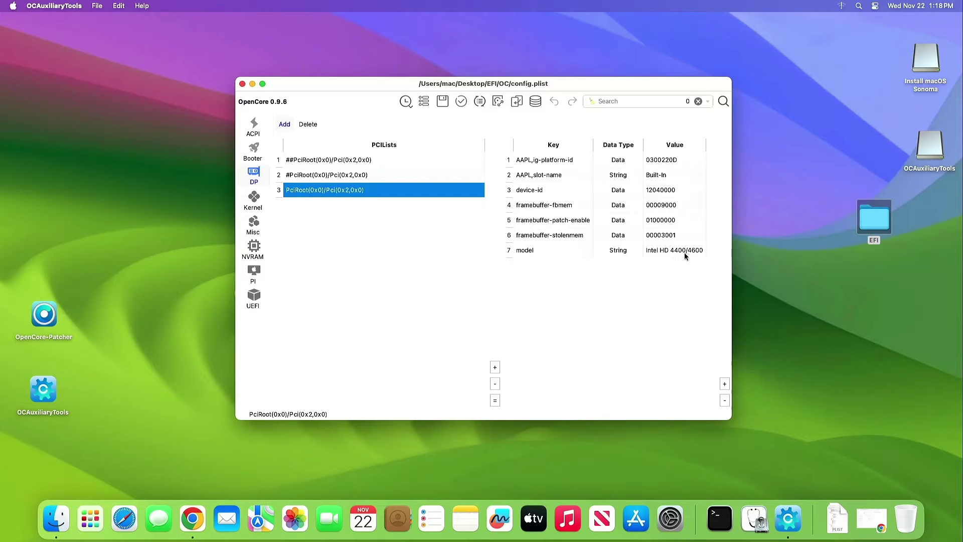
# - Check the graphics model in About This Mac against the device properties, and close the information window
pyautogui.click(13, 6)
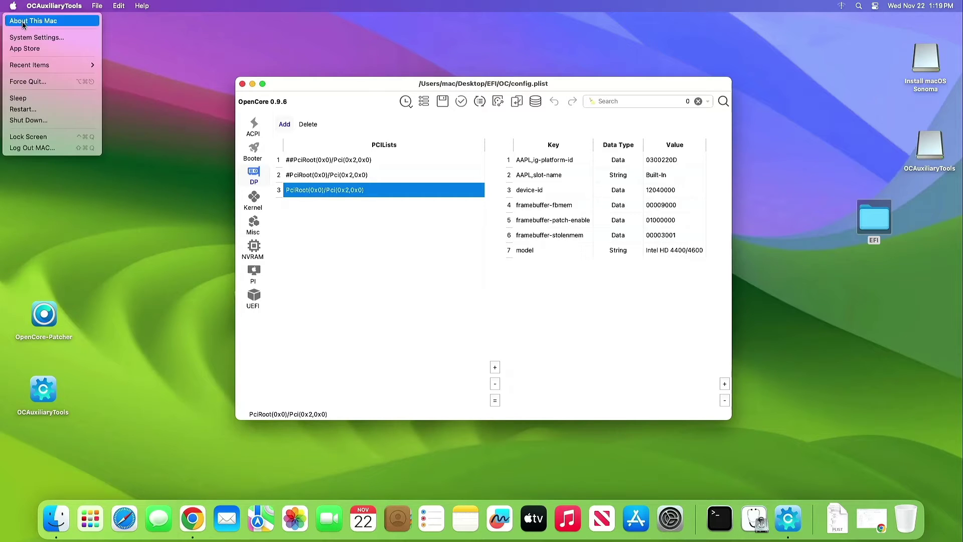
pyautogui.click(22, 22)
pyautogui.moveTo(504, 76); pyautogui.dragTo(229, 56)
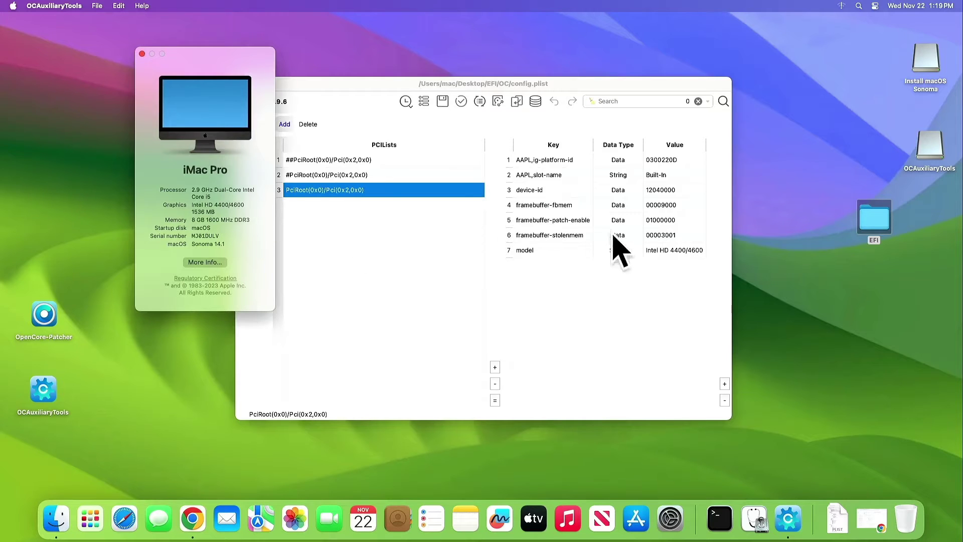
pyautogui.click(143, 53)
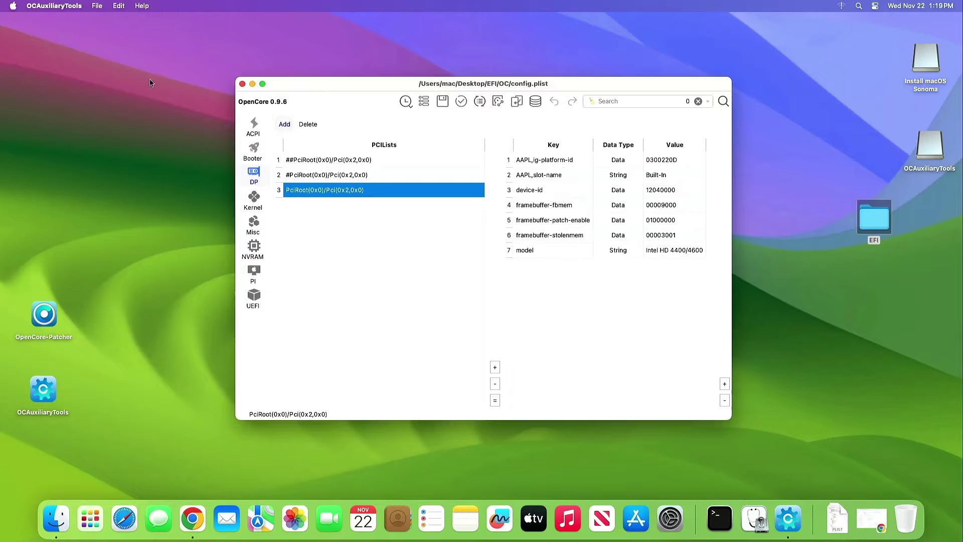
# - Remove SMCProcessor.kext and SMCSuperIO.kext from the Kernel section's Add list
pyautogui.click(311, 210)
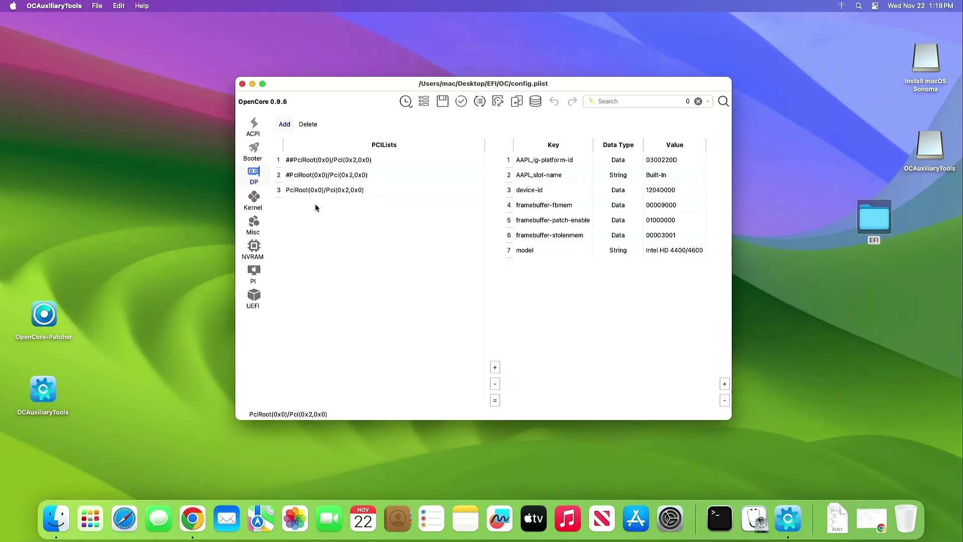
pyautogui.click(253, 203)
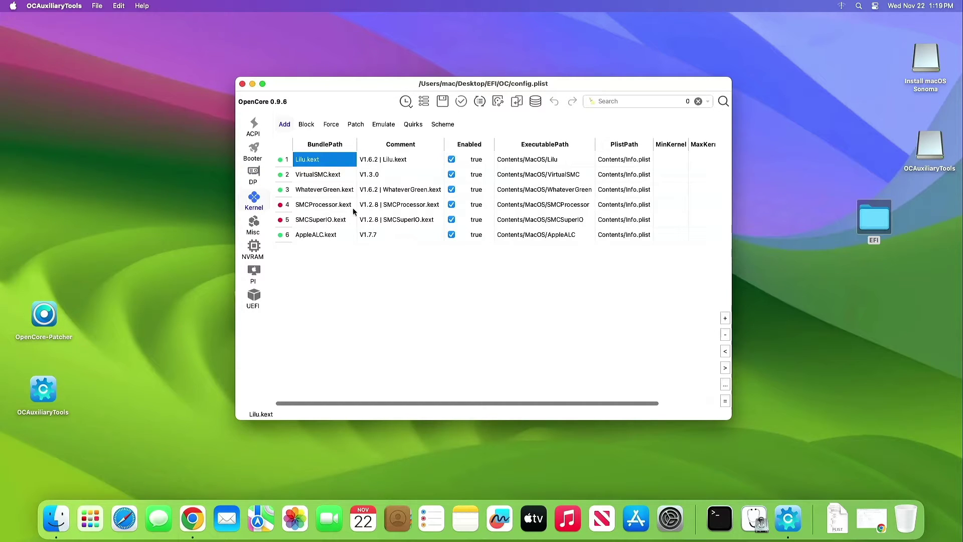
pyautogui.click(337, 207)
pyautogui.click(339, 221)
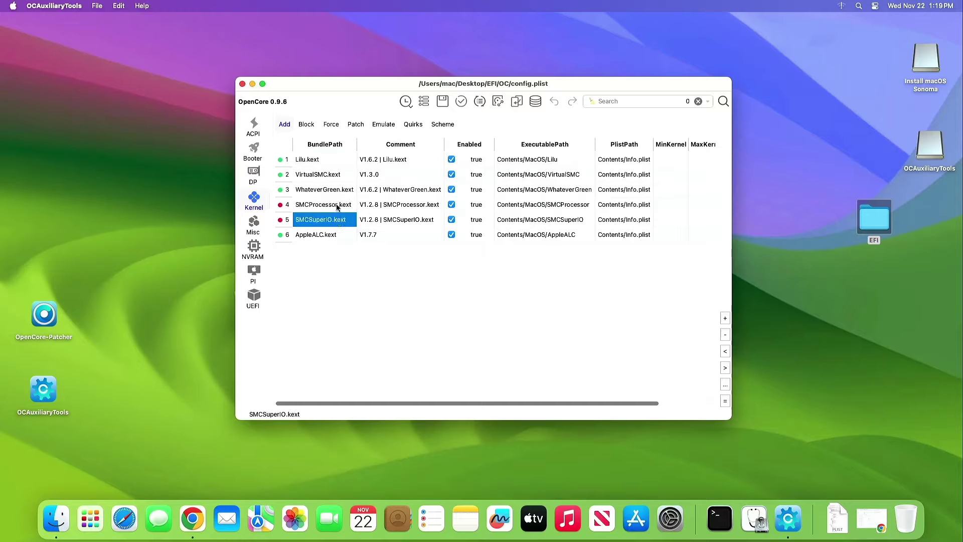
pyautogui.click(338, 206)
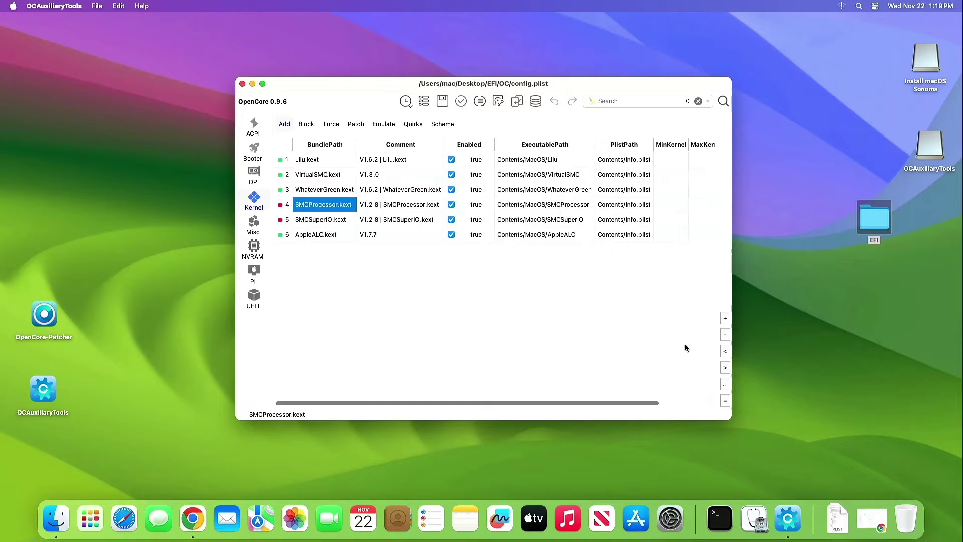
pyautogui.click(725, 335)
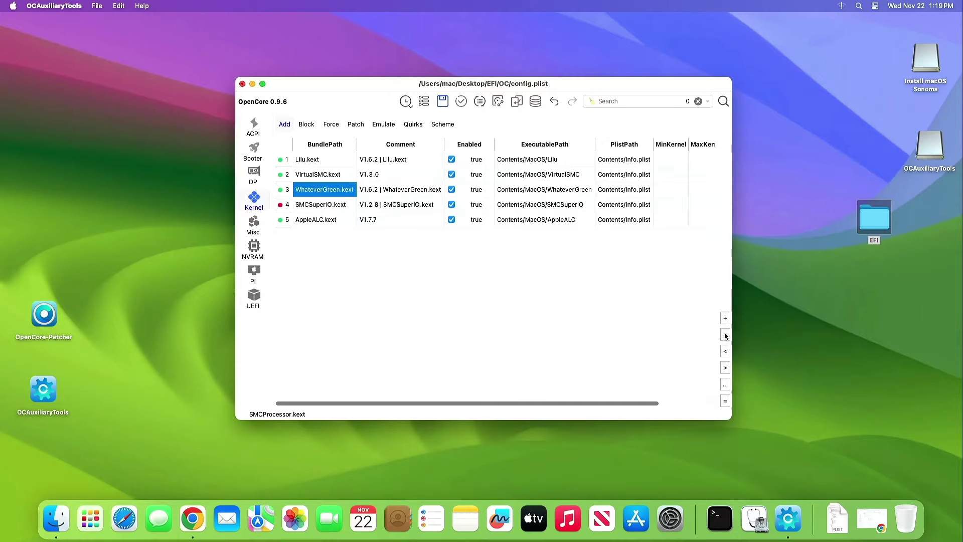
pyautogui.click(321, 206)
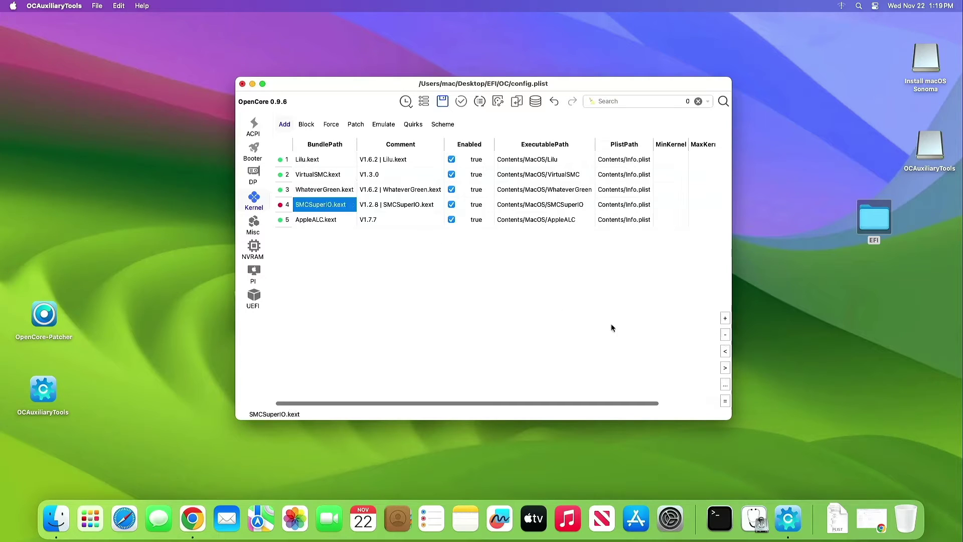
pyautogui.click(725, 335)
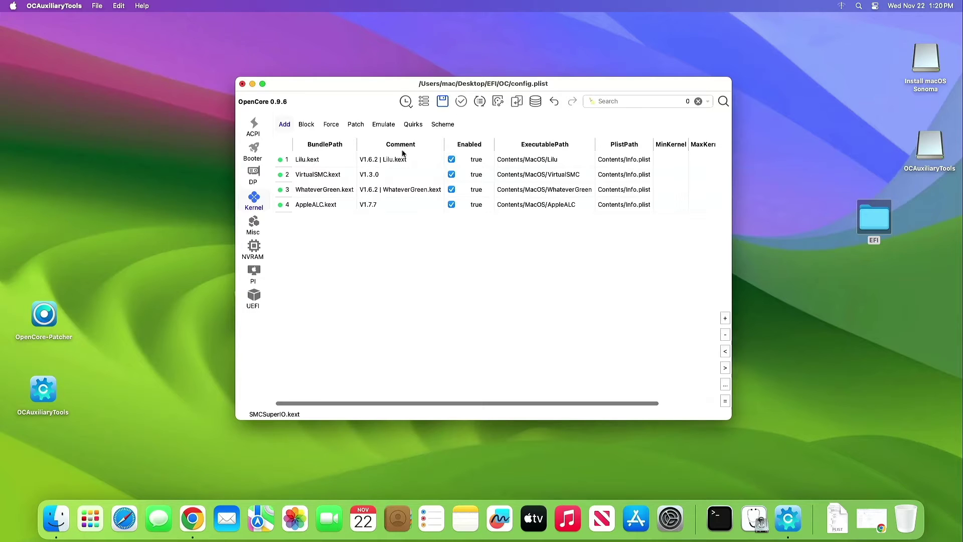
# - Review the Kernel quirks and open the boot settings in the Misc section
pyautogui.click(413, 125)
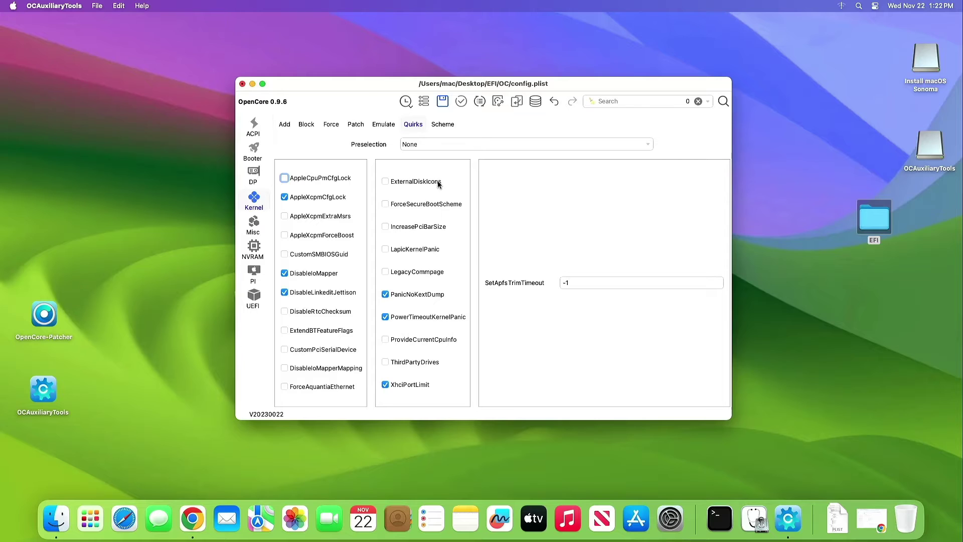
pyautogui.click(255, 228)
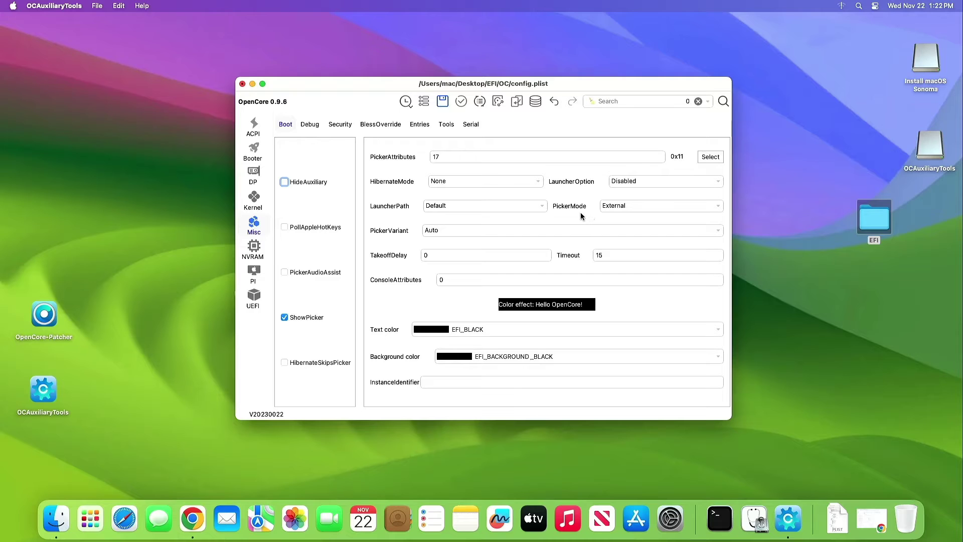
# - Switch the boot PickerMode to Builtin and back to External
pyautogui.click(636, 208)
pyautogui.click(719, 207)
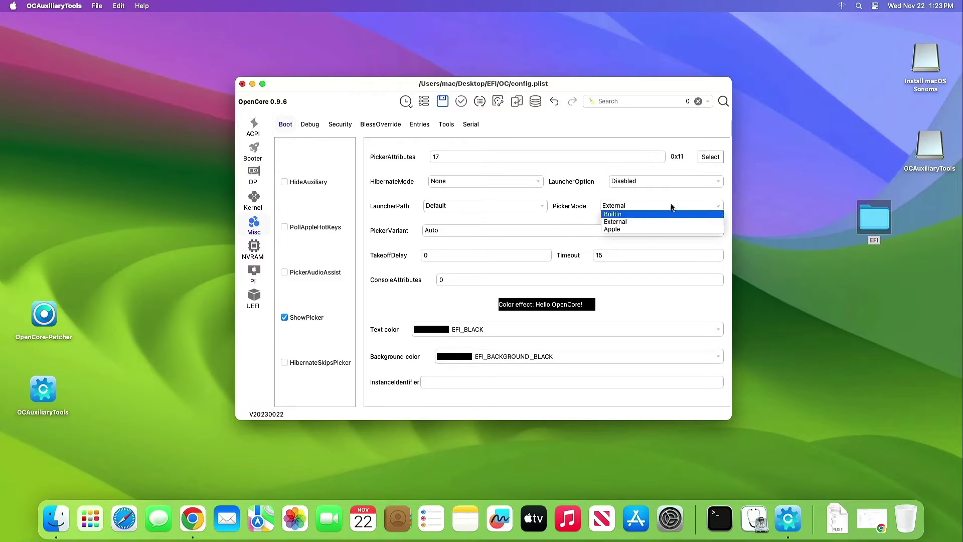
pyautogui.click(634, 214)
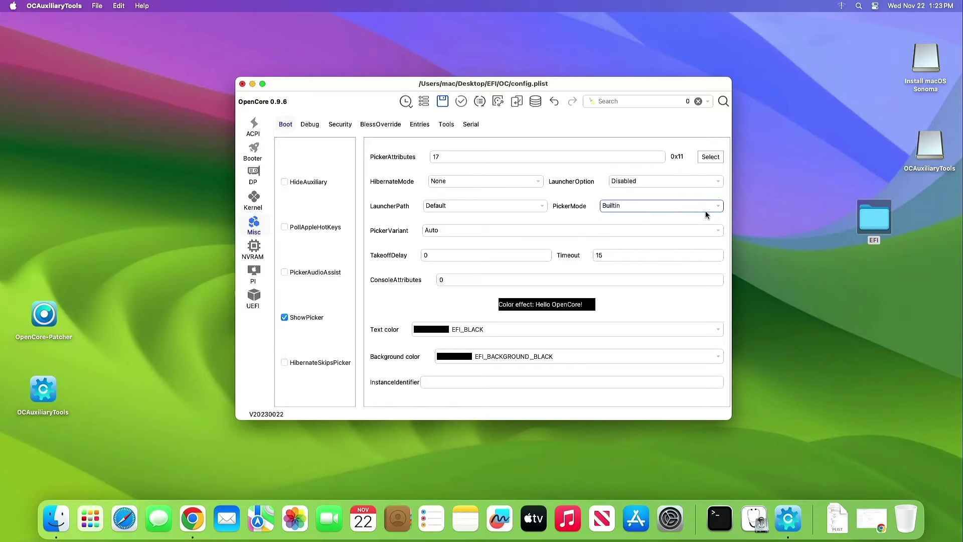
pyautogui.click(718, 209)
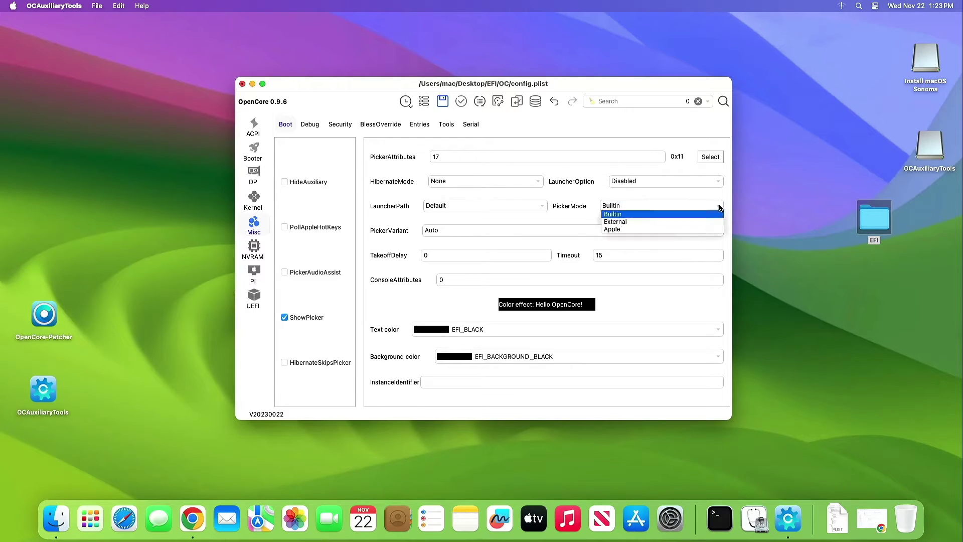
pyautogui.click(691, 222)
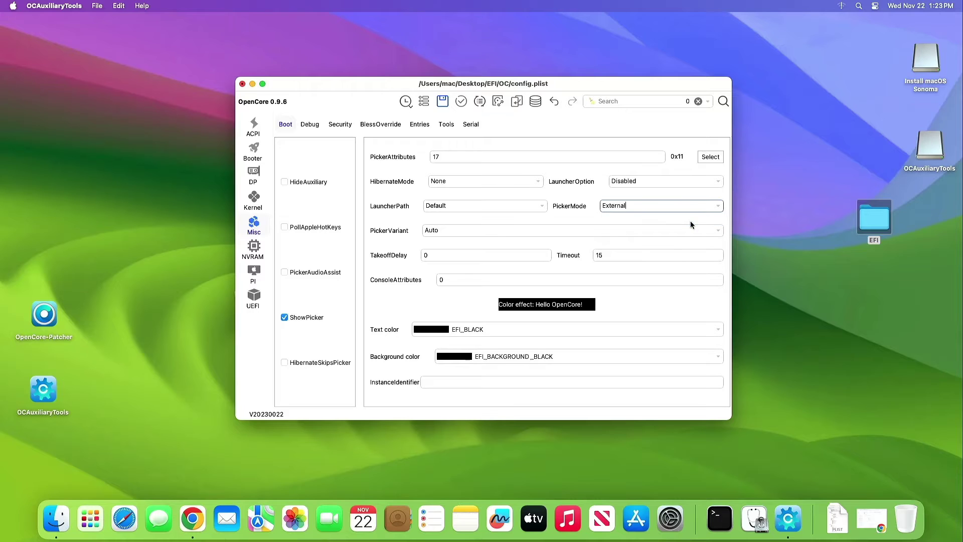
# - Check the boot picker Timeout and review the Debug and Security settings of the Misc section
pyautogui.click(609, 256)
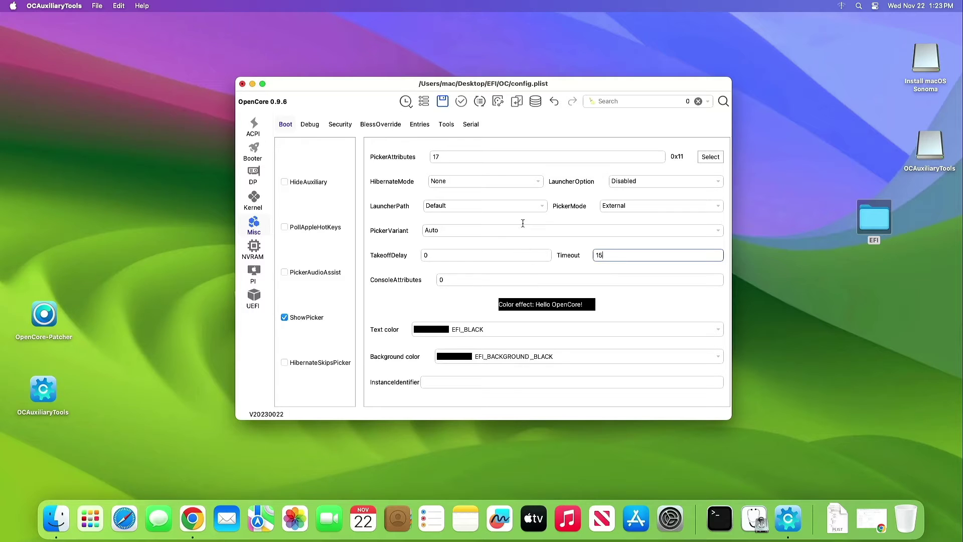
pyautogui.click(309, 125)
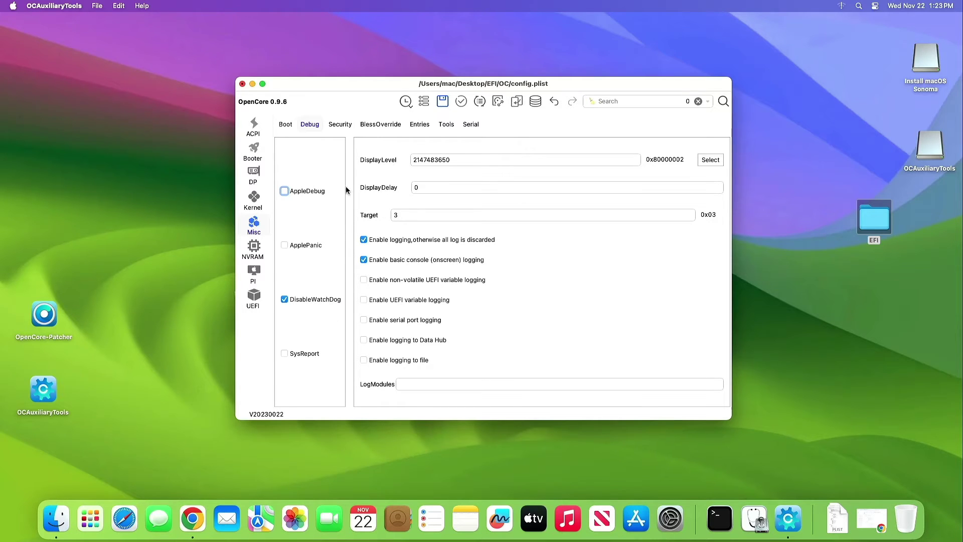
pyautogui.click(344, 127)
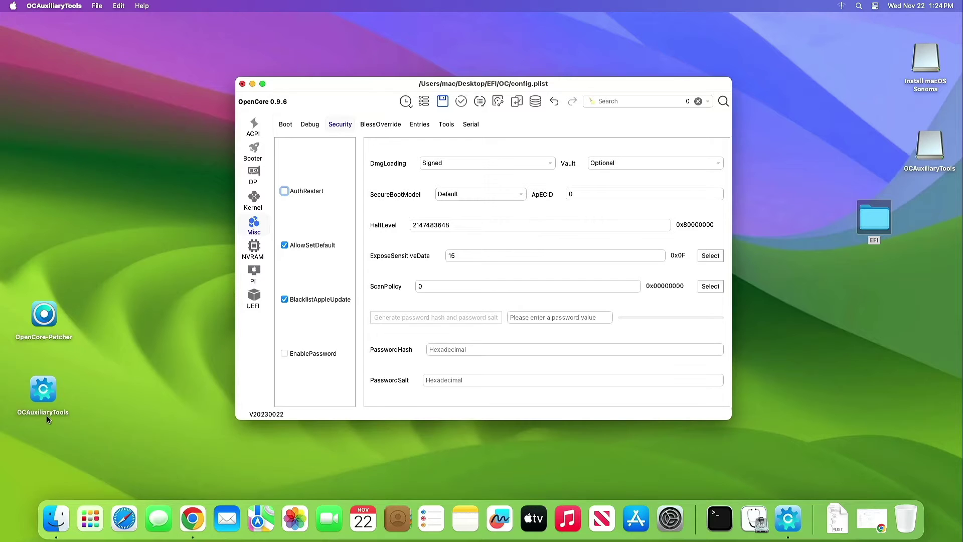
# - Review the keys stored under the first two UUID entries in the NVRAM section
pyautogui.click(254, 250)
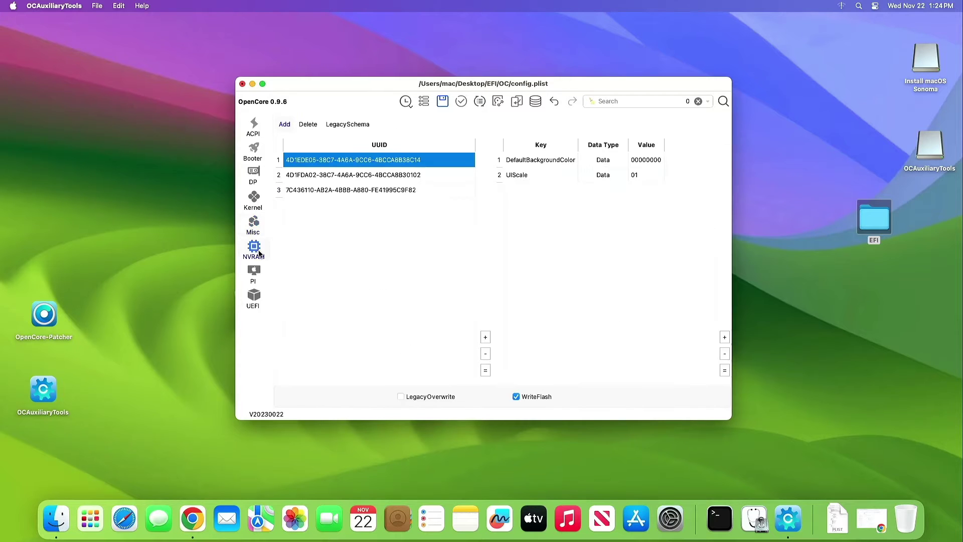
pyautogui.click(337, 177)
pyautogui.click(349, 161)
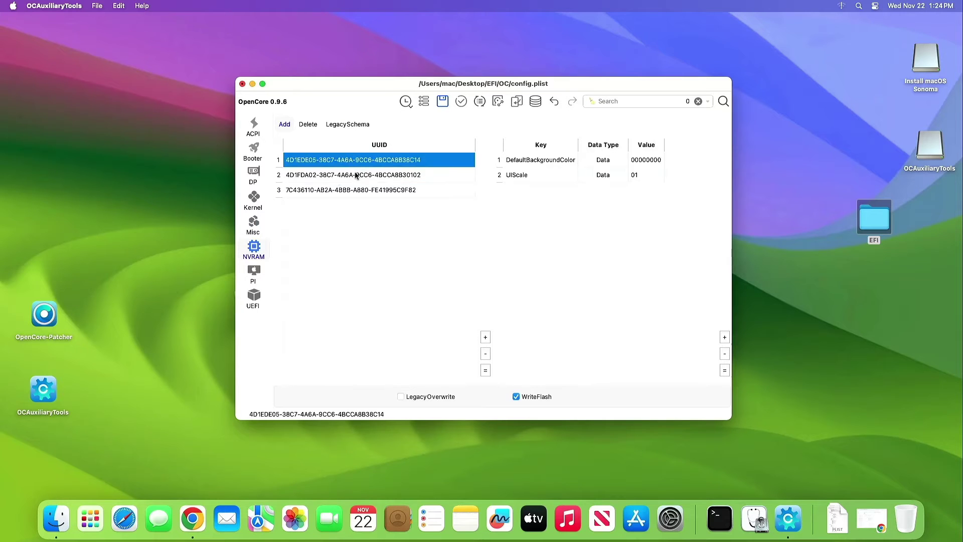
pyautogui.click(355, 177)
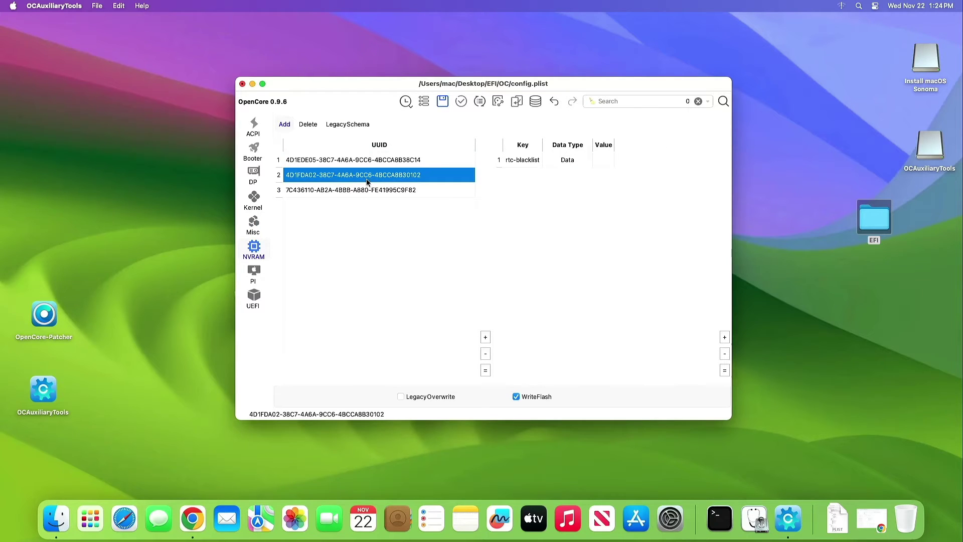
pyautogui.click(369, 161)
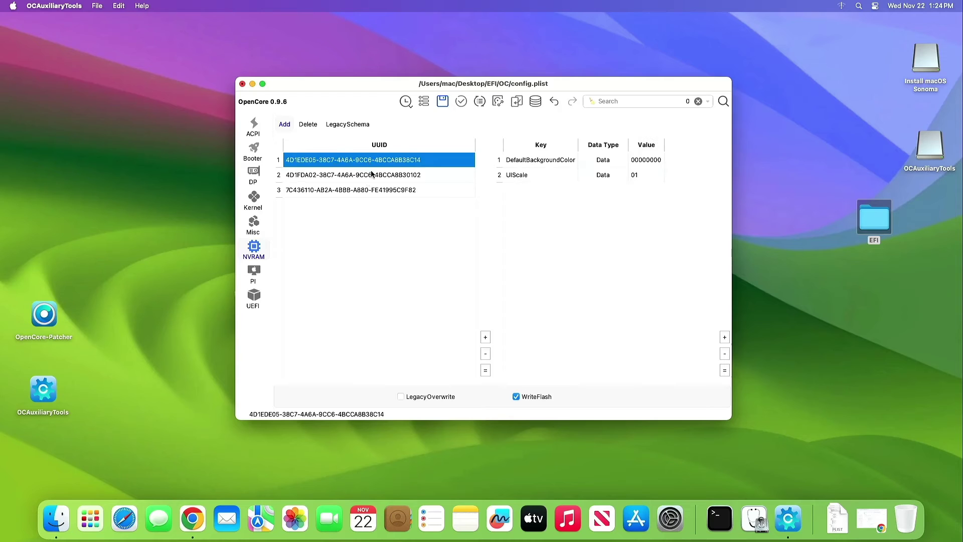
pyautogui.click(374, 175)
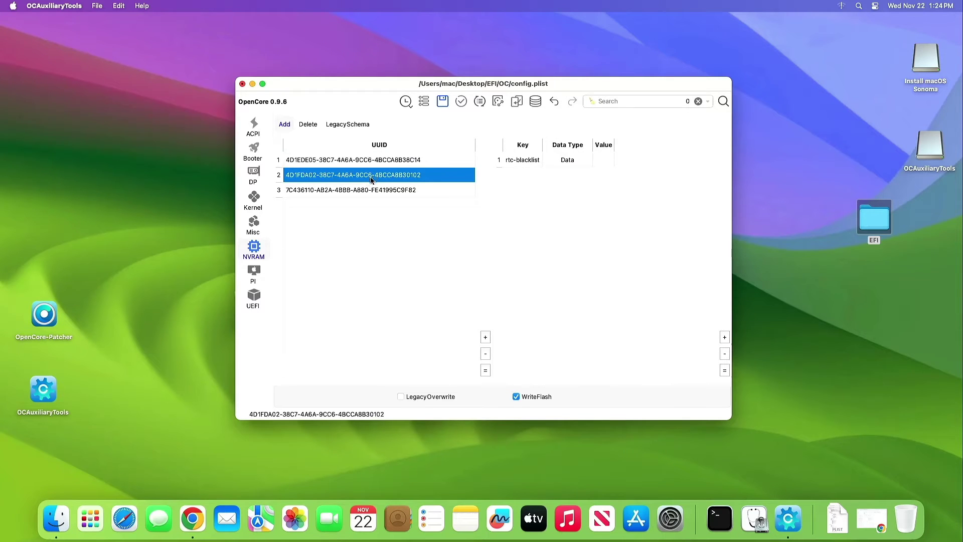
# - Set boot-args under the third NVRAM UUID to "-v keepsyms=1 debug=0x100 alcid=1" in a widened window, and save the configuration
pyautogui.click(396, 192)
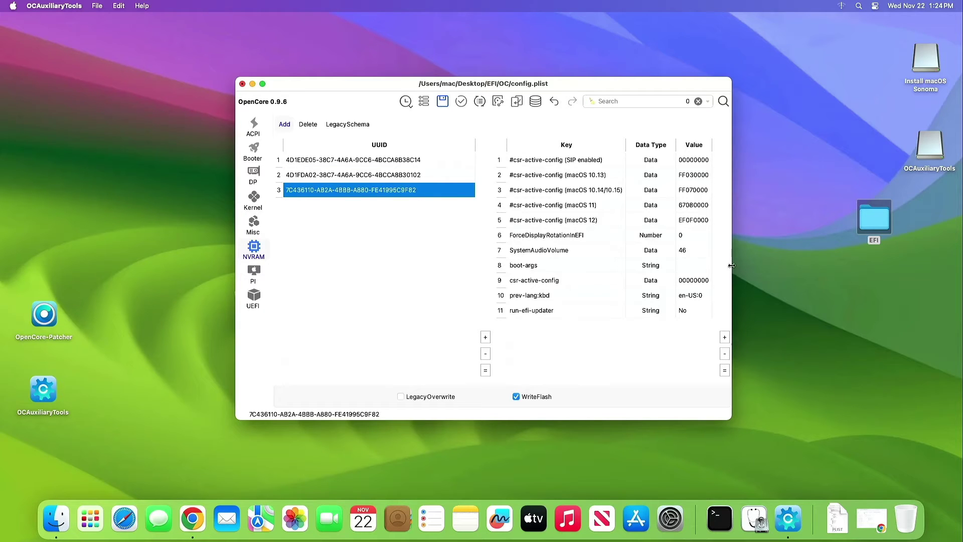
pyautogui.moveTo(732, 265); pyautogui.dragTo(868, 261)
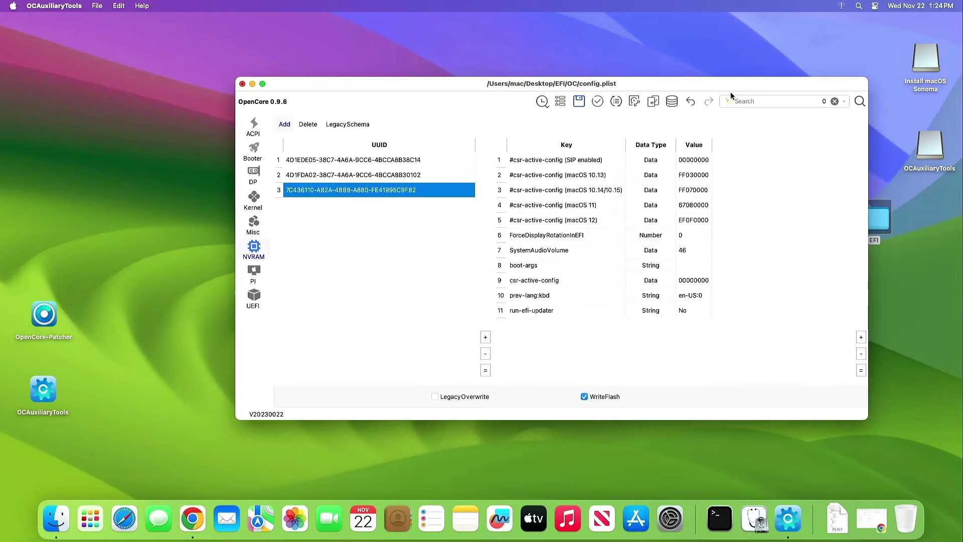
pyautogui.moveTo(730, 92); pyautogui.dragTo(657, 83)
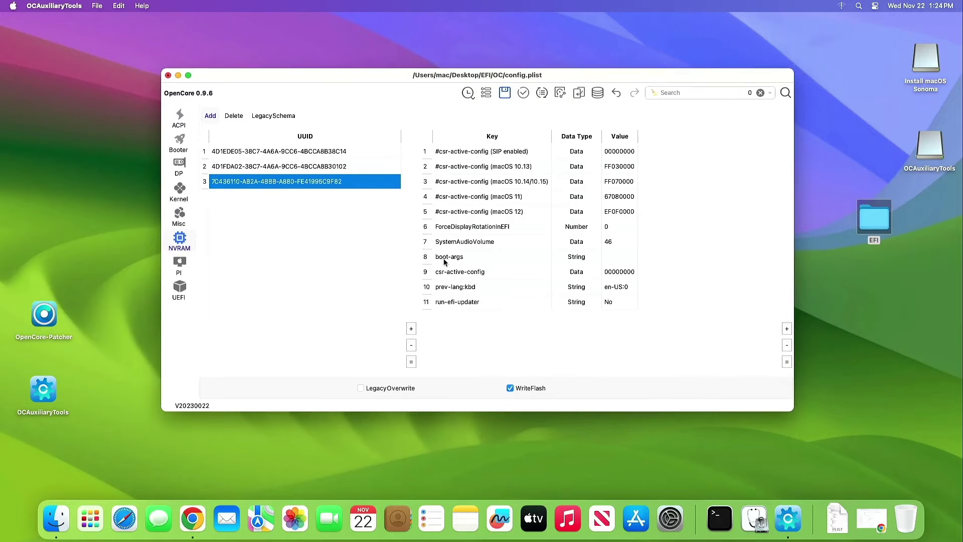
pyautogui.doubleClick(607, 257)
pyautogui.write('-v')
pyautogui.write('eepsym')
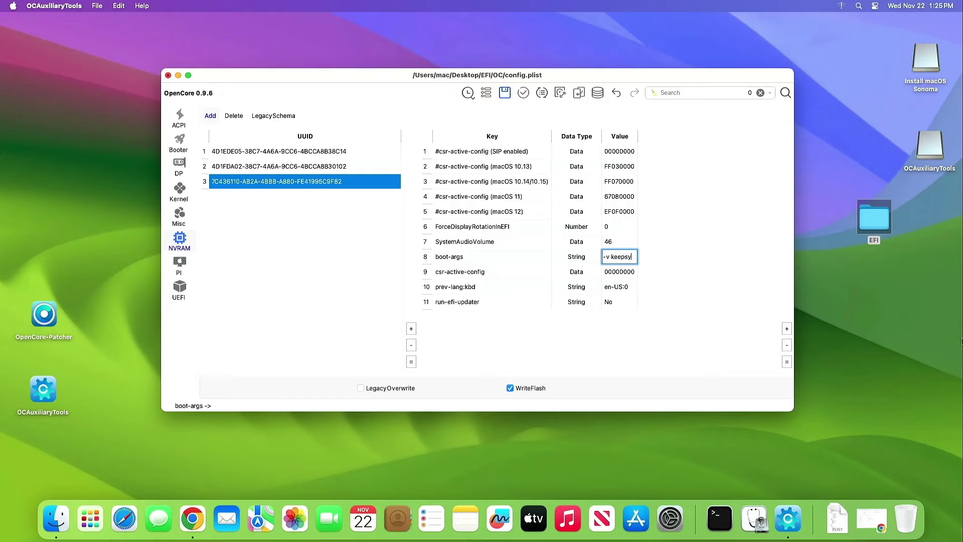
pyautogui.write('s=1')
pyautogui.write(' debu')
pyautogui.write('g=0x')
pyautogui.write('100 ')
pyautogui.write('alci')
pyautogui.write('d=1')
pyautogui.press('BackSpace')
pyautogui.write('1')
pyautogui.press('Return')
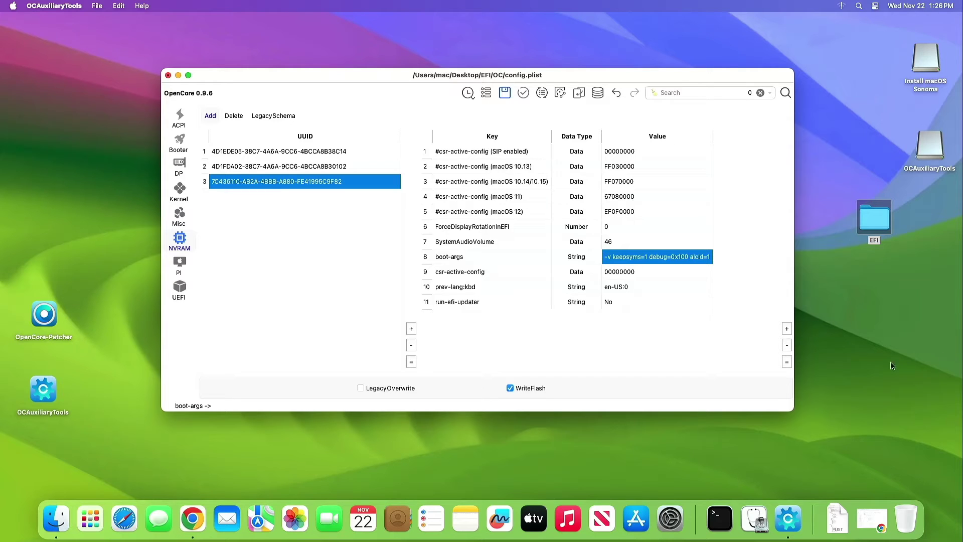
pyautogui.click(505, 94)
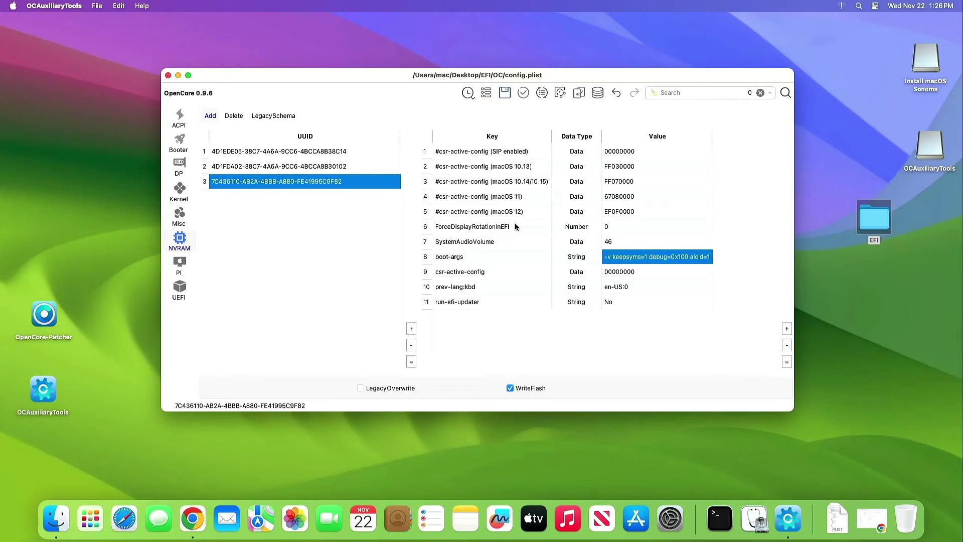
# - Display the generic PI settings, and open the OpenCore Install Guide's "macOS 13: Ventura" page in Chrome
pyautogui.click(184, 267)
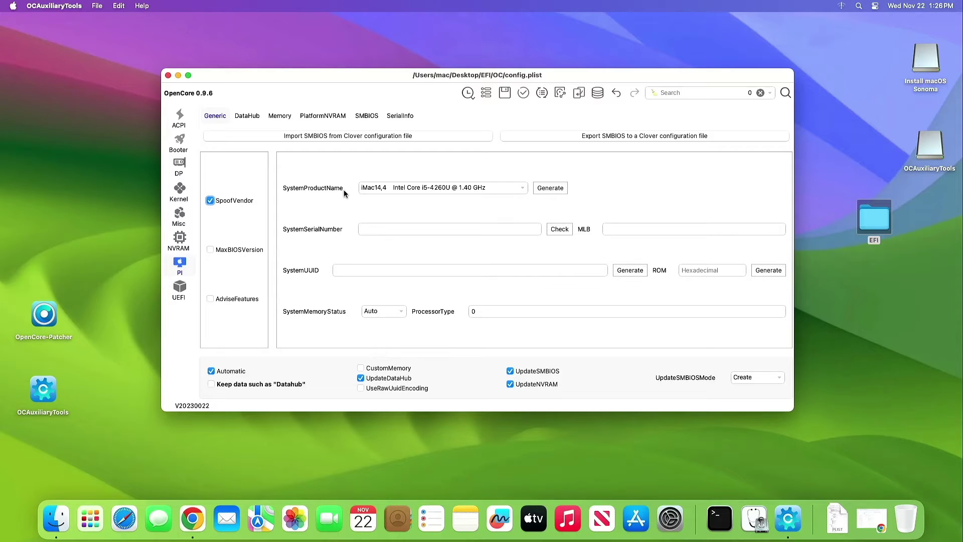
pyautogui.click(192, 518)
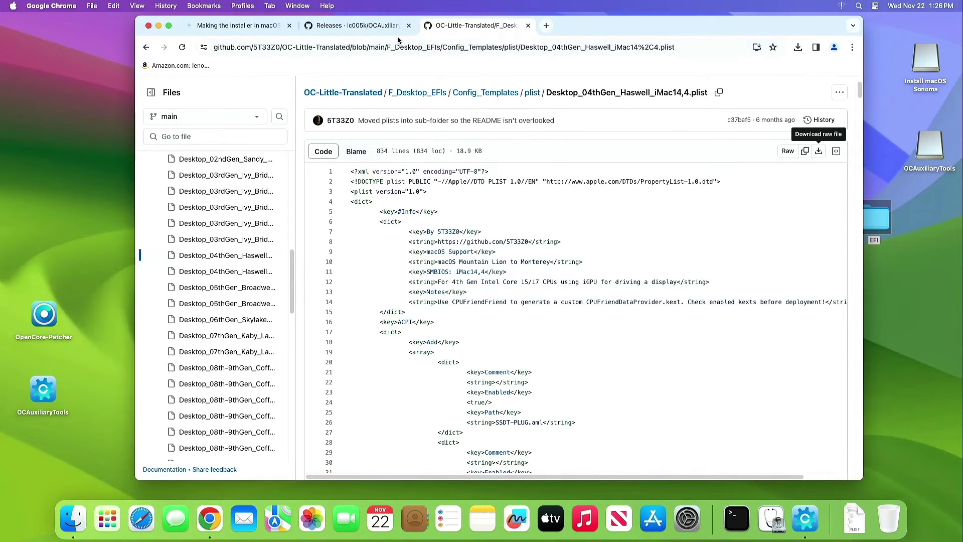
pyautogui.click(240, 26)
pyautogui.scroll(-15, 251, 346)
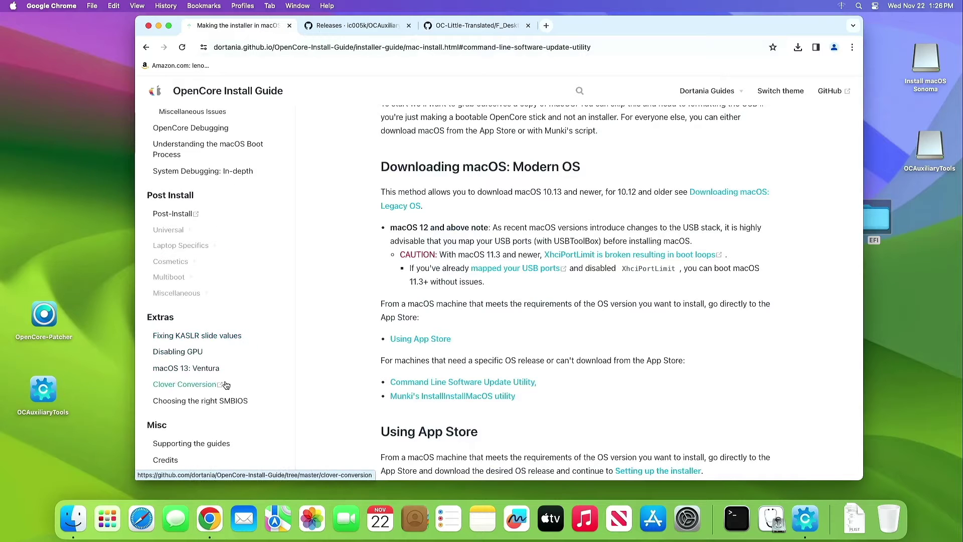
pyautogui.click(208, 371)
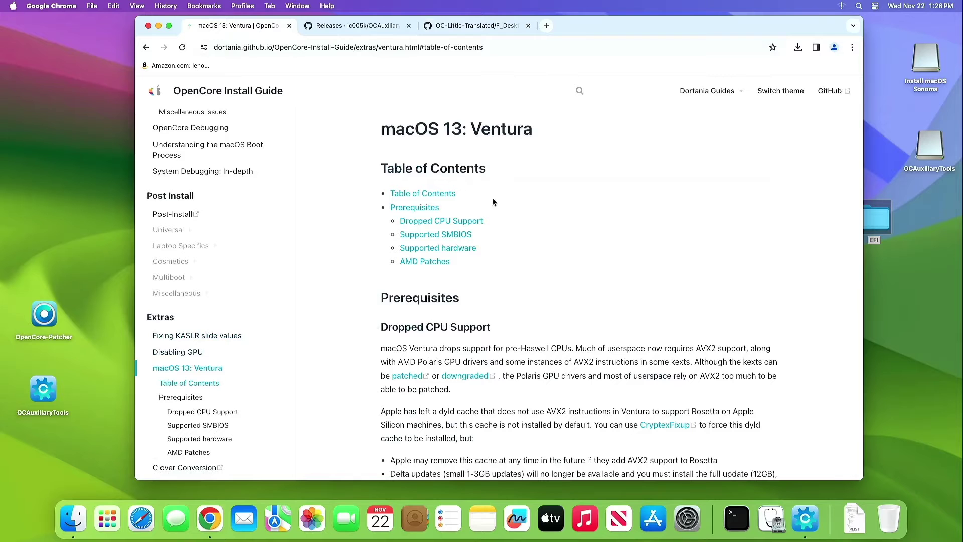
# - Arrange the guide and configuration windows so both can be seen, and go to the guide's Supported SMBIOS section
pyautogui.moveTo(726, 22); pyautogui.dragTo(823, 319)
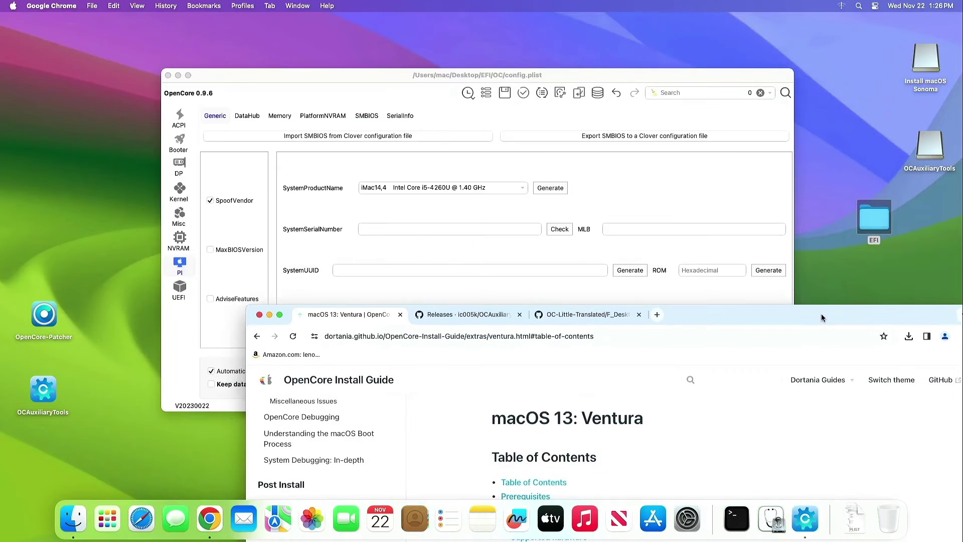
pyautogui.moveTo(550, 75); pyautogui.dragTo(414, 19)
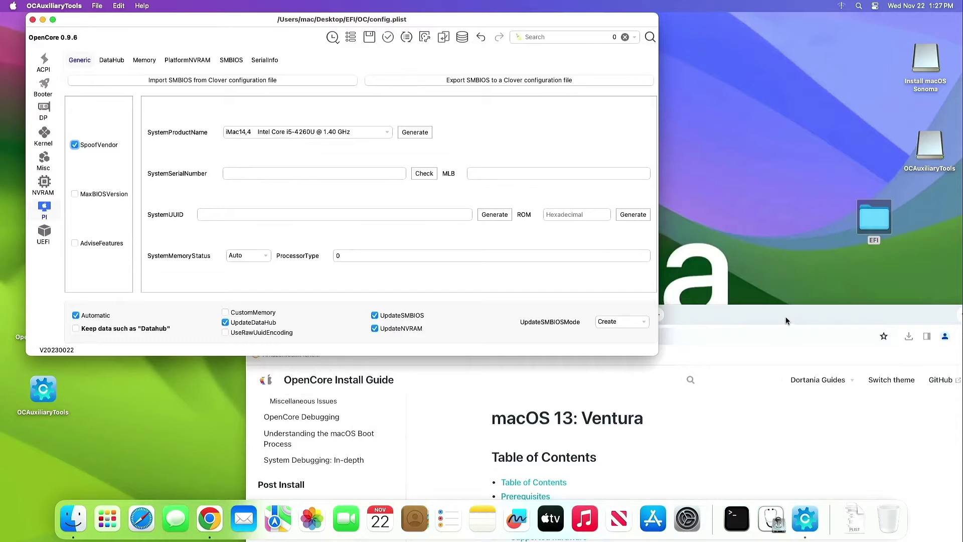
pyautogui.moveTo(788, 322); pyautogui.dragTo(807, 204)
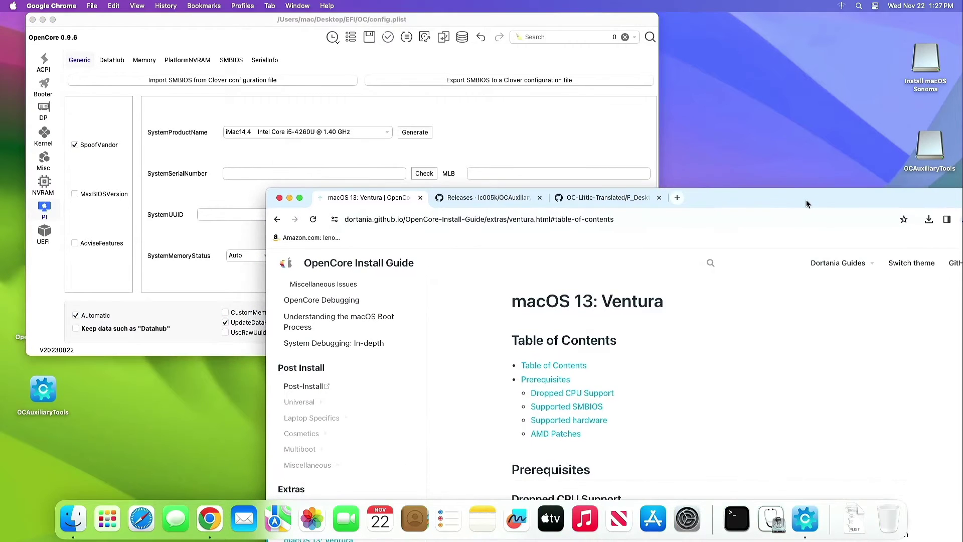
pyautogui.click(564, 412)
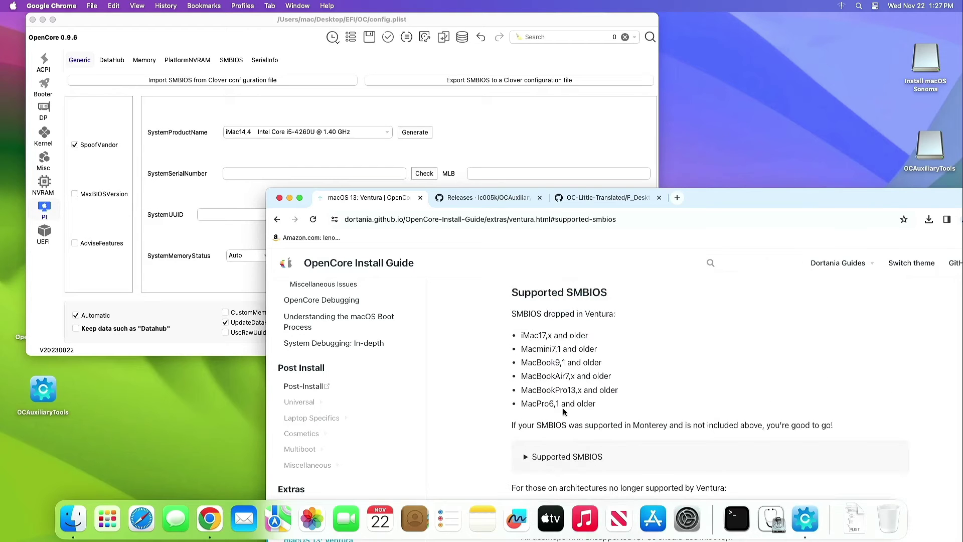
# - Expand the guide's list of SMBIOS models supported in Ventura and compare it with the available SystemProductName options
pyautogui.moveTo(790, 204); pyautogui.dragTo(796, 180)
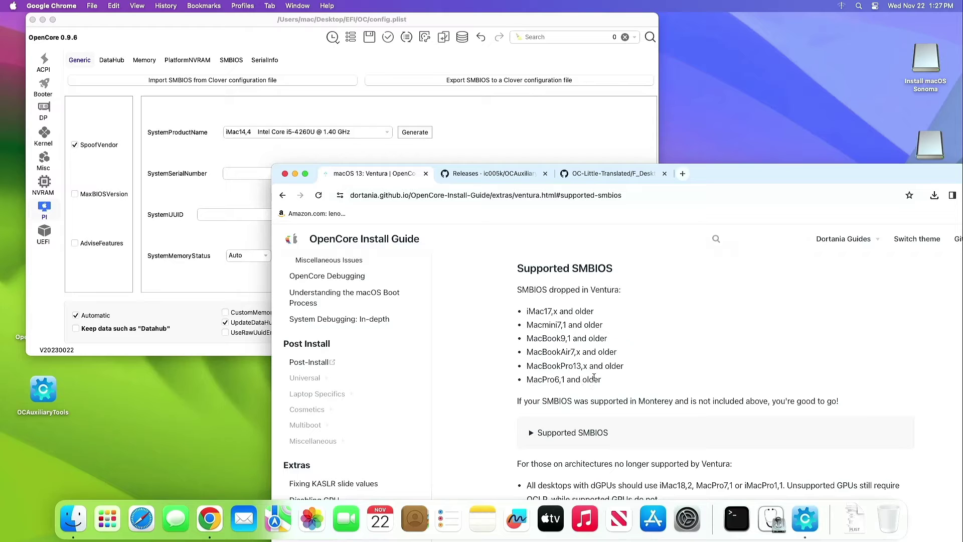
pyautogui.scroll(-2, 652, 384)
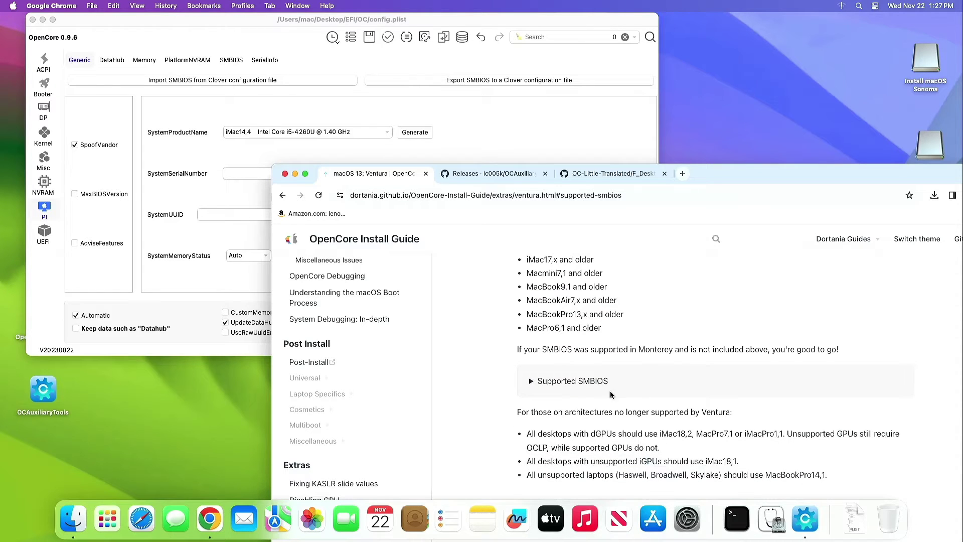
pyautogui.click(533, 385)
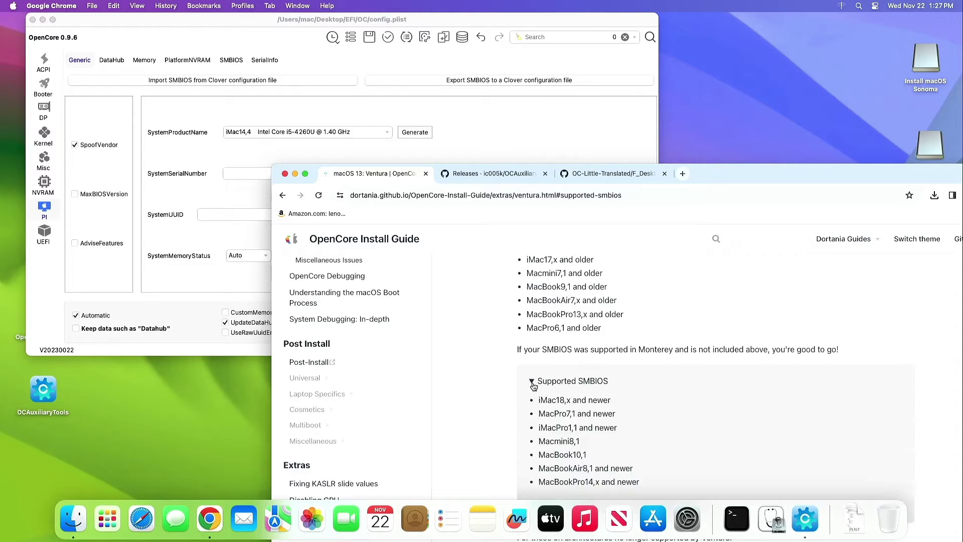
pyautogui.scroll(-4, 653, 396)
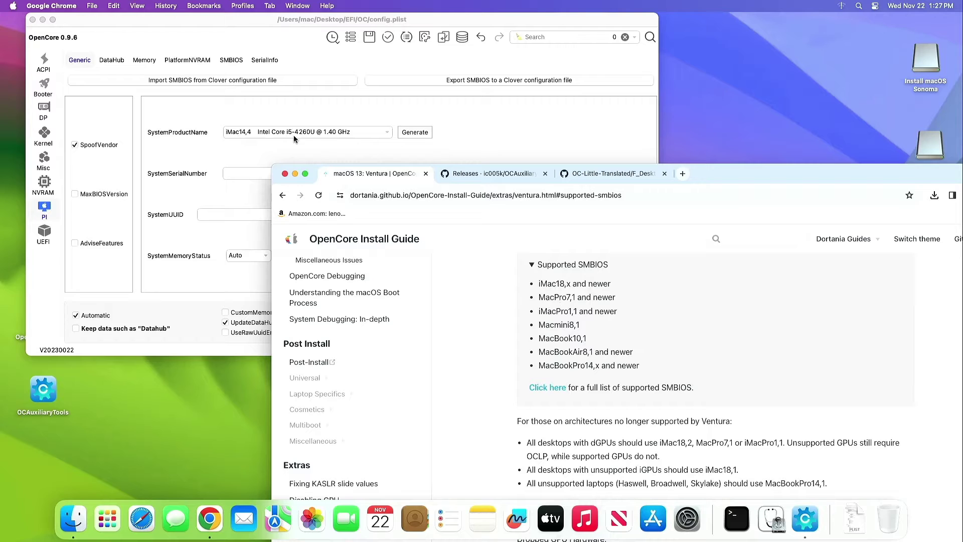
pyautogui.click(323, 134)
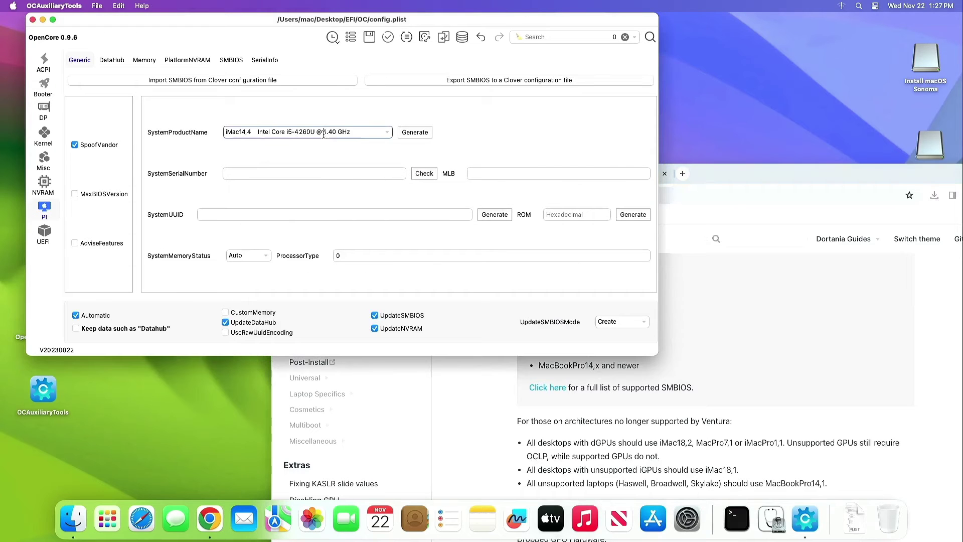
pyautogui.click(389, 133)
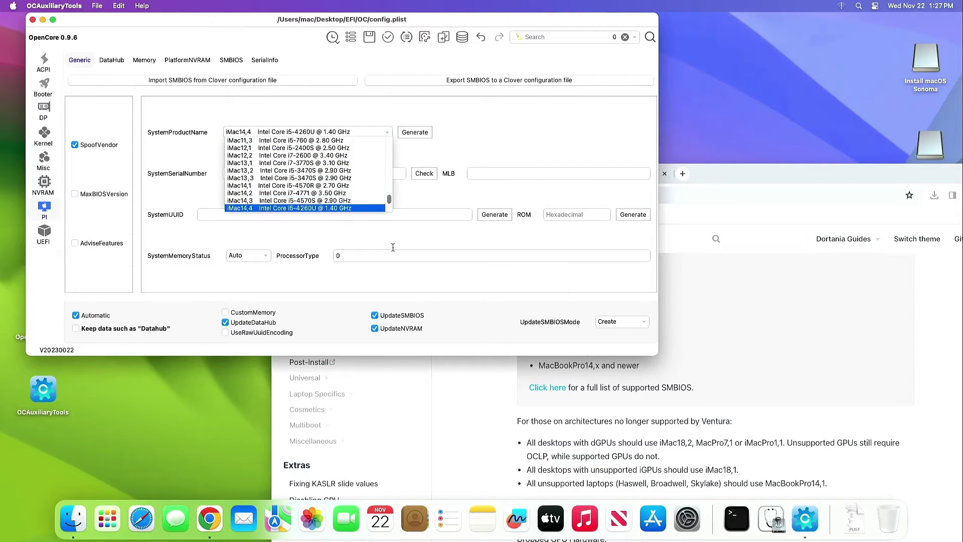
pyautogui.click(775, 186)
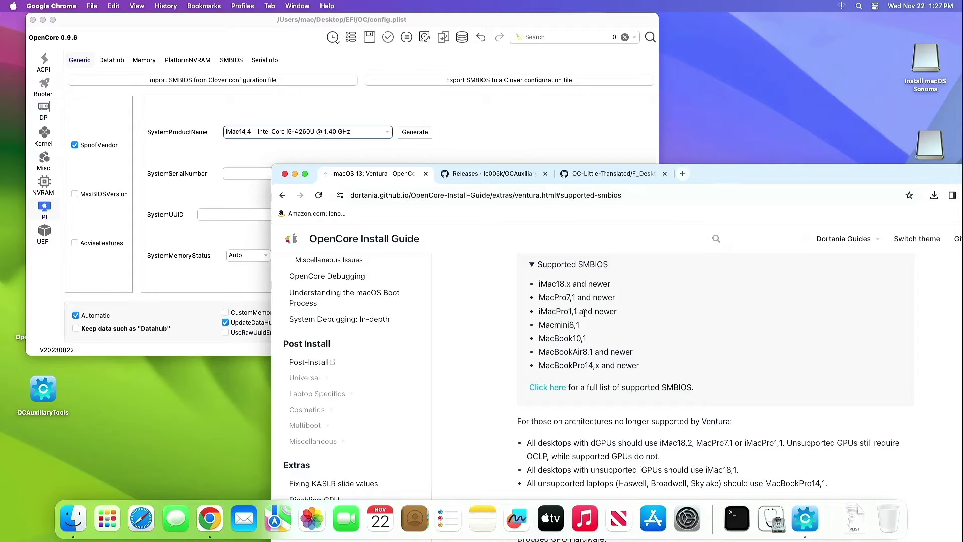
# - Set SystemProductName to iMacPro1,1 with the Intel Xeon W-2140B CPU, generate its serial number, MLB and UUID, and save the configuration
pyautogui.click(386, 133)
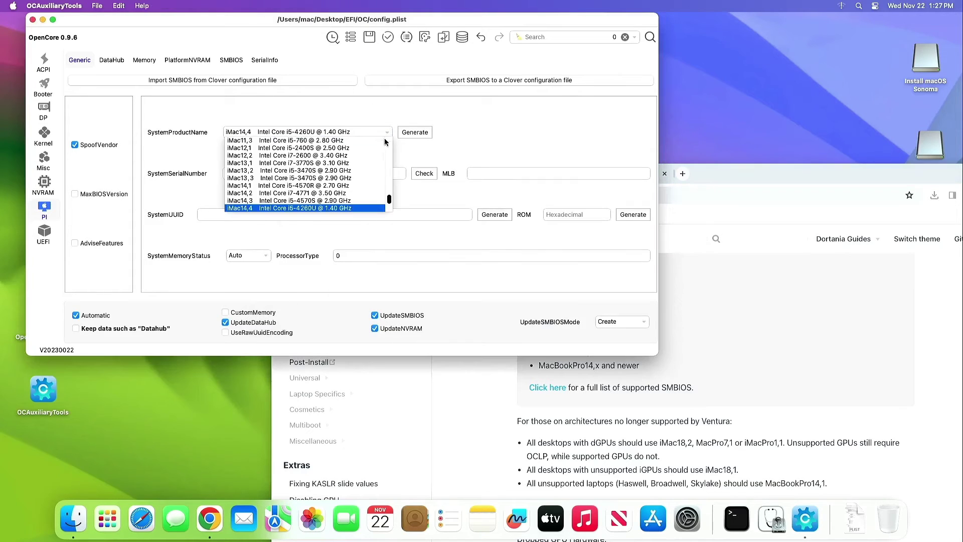
pyautogui.scroll(2, 390, 200)
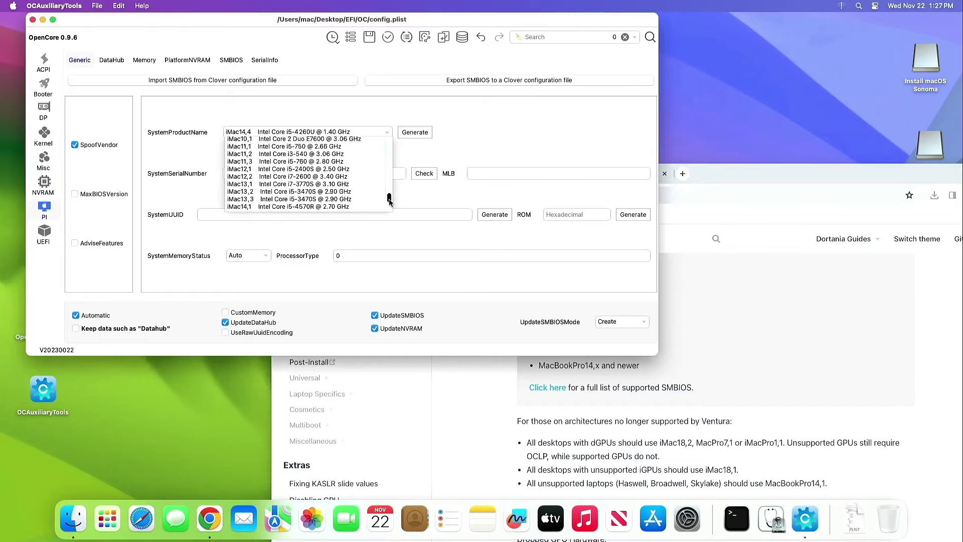
pyautogui.moveTo(389, 199); pyautogui.dragTo(390, 192)
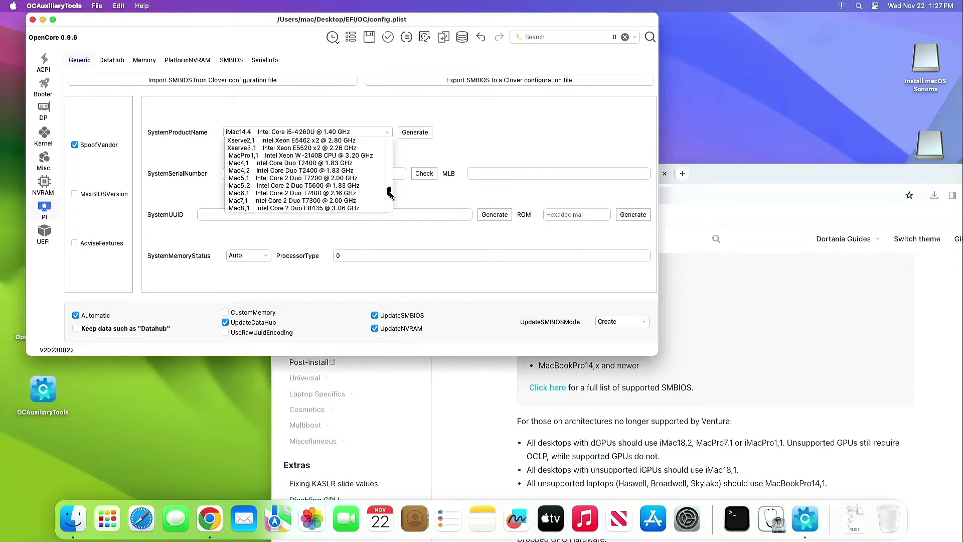
pyautogui.click(299, 157)
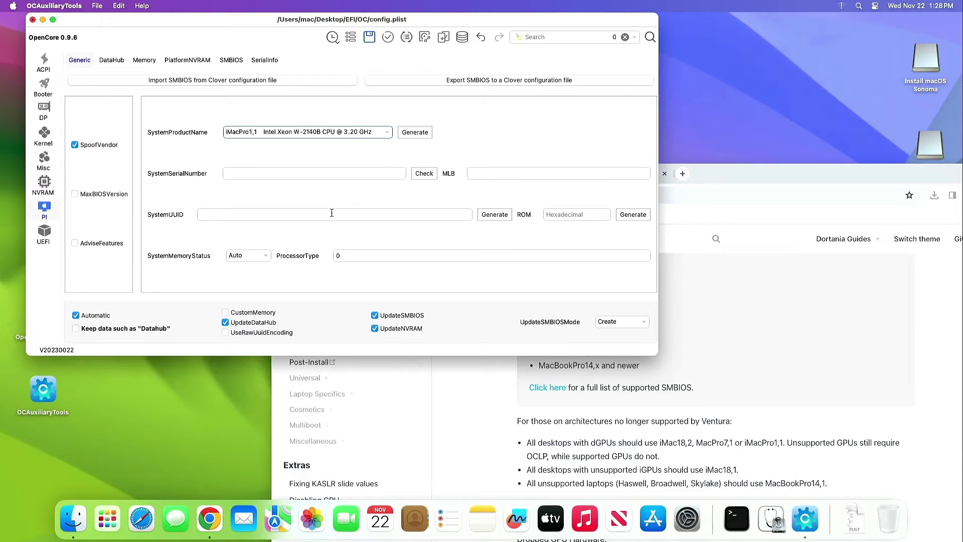
pyautogui.click(417, 132)
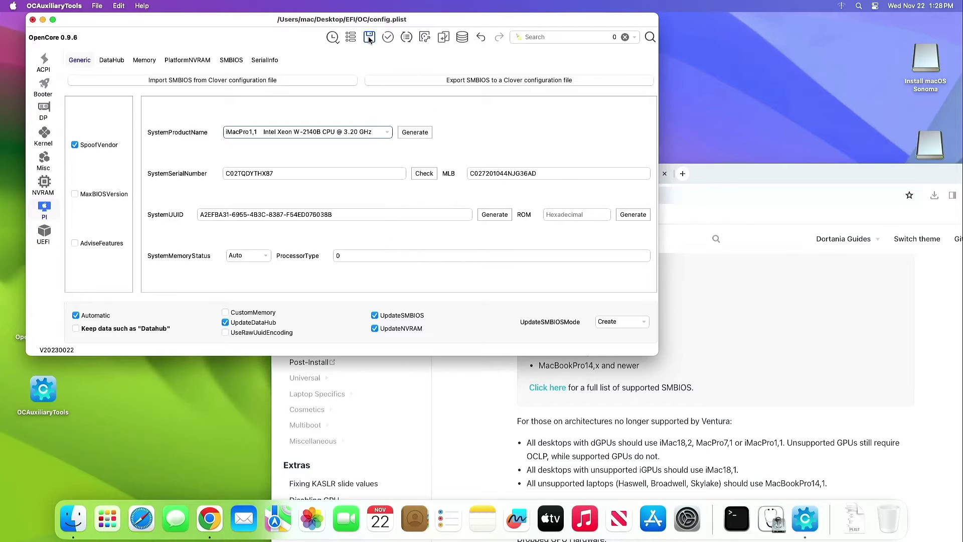
pyautogui.click(296, 192)
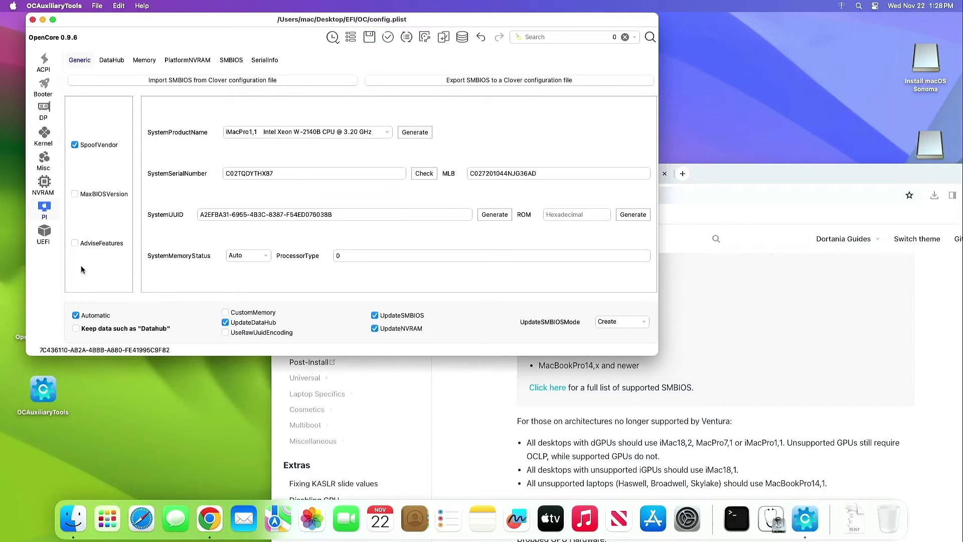
# - Review the UEFI section's APFS, Drivers, Output and Quirks settings
pyautogui.click(44, 235)
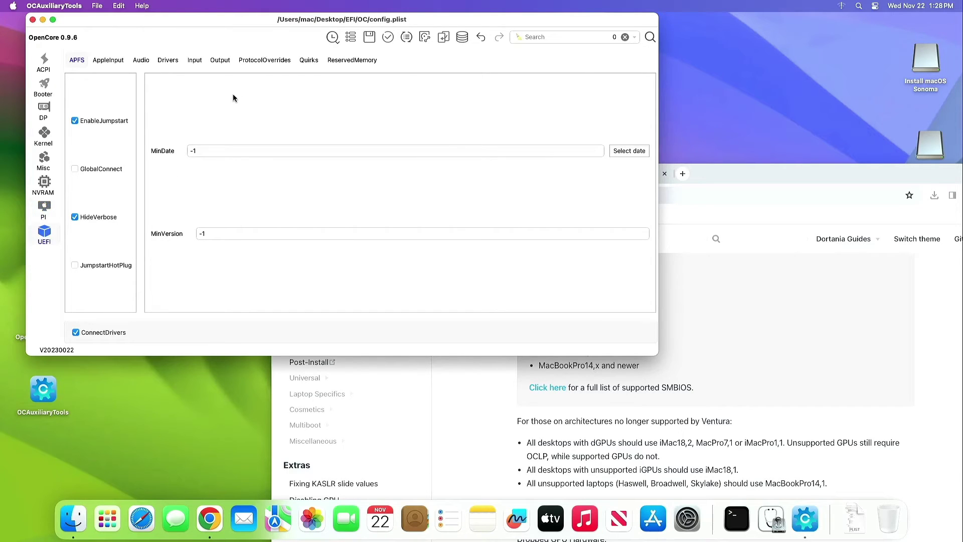
pyautogui.click(169, 61)
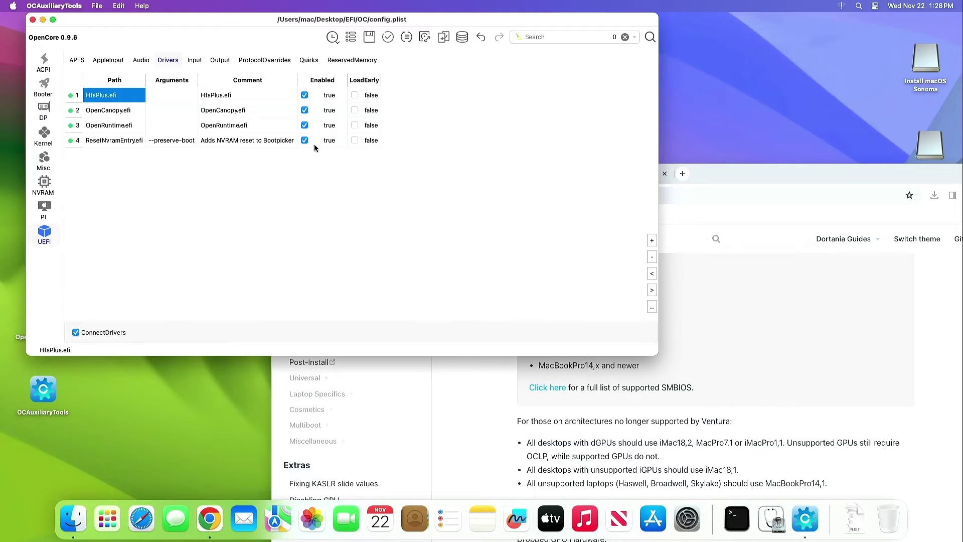
pyautogui.click(224, 61)
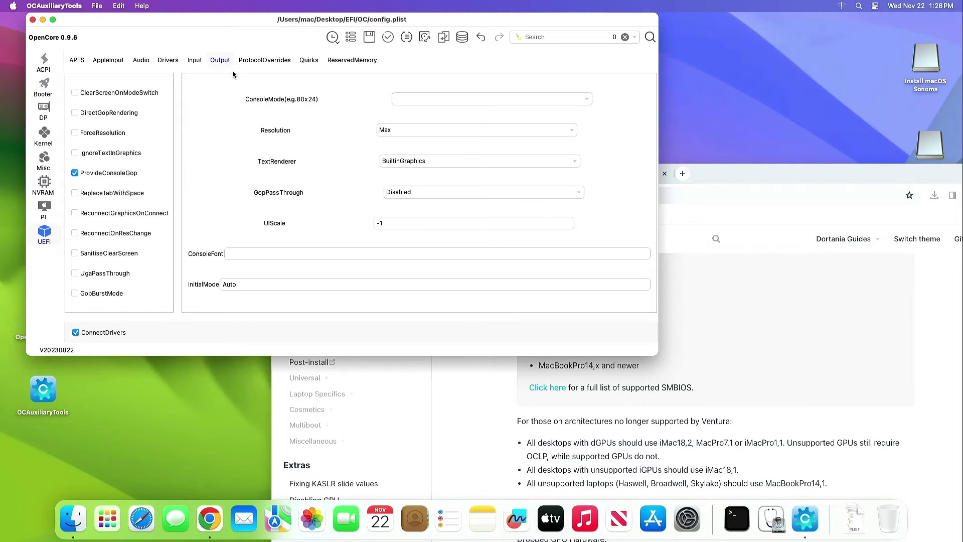
pyautogui.click(309, 61)
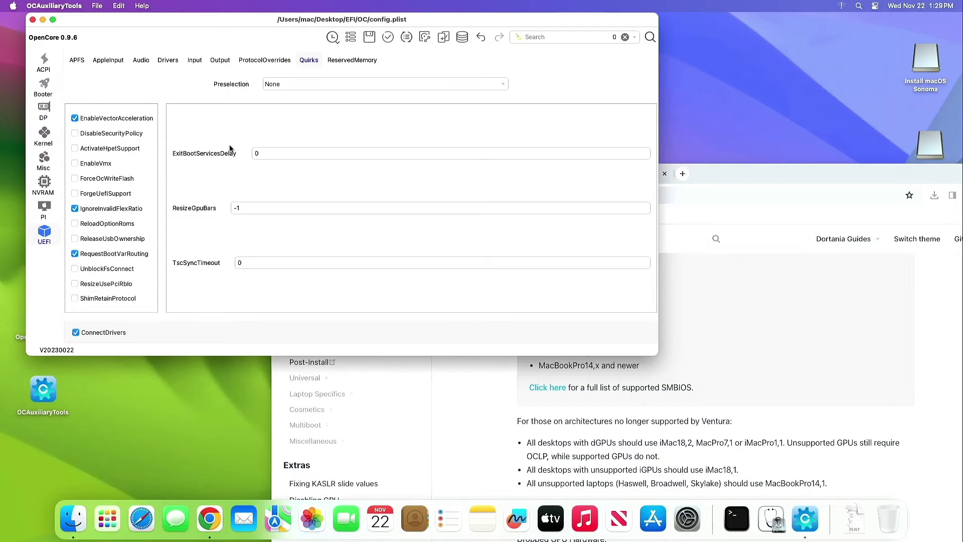
pyautogui.click(217, 61)
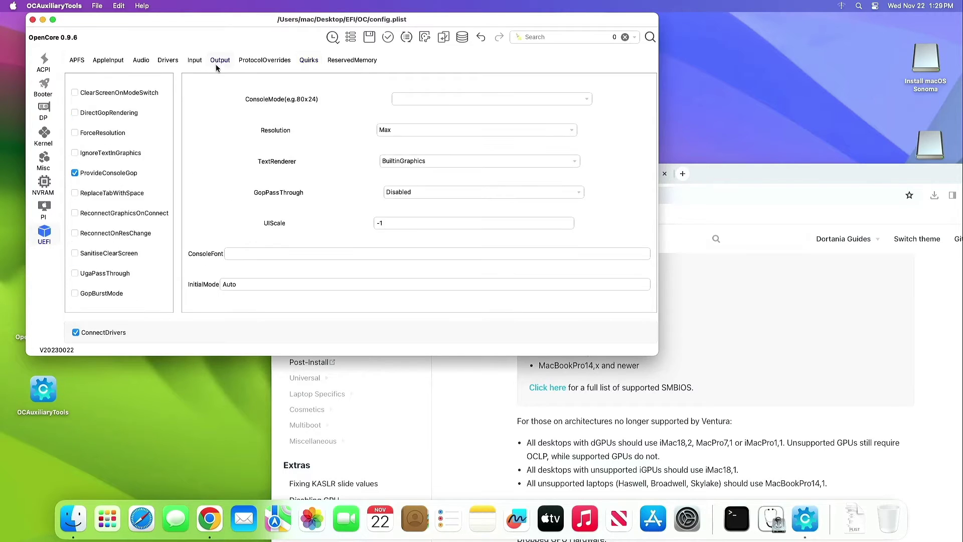
# - Display the configuration's added ACPI tables, close the Chrome guide window, and move the configuration window to the middle of the desktop
pyautogui.click(45, 63)
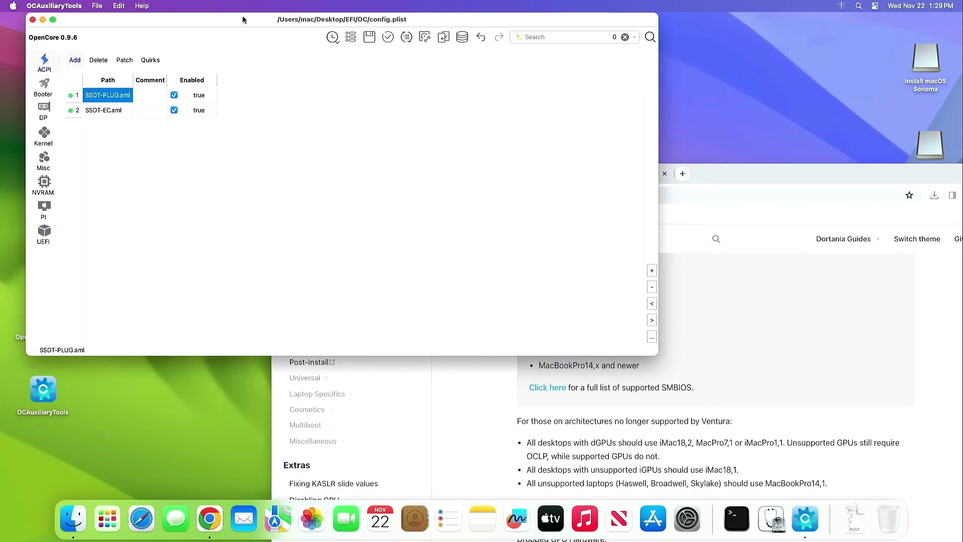
pyautogui.moveTo(244, 21); pyautogui.dragTo(256, 21)
pyautogui.moveTo(779, 180); pyautogui.dragTo(659, 48)
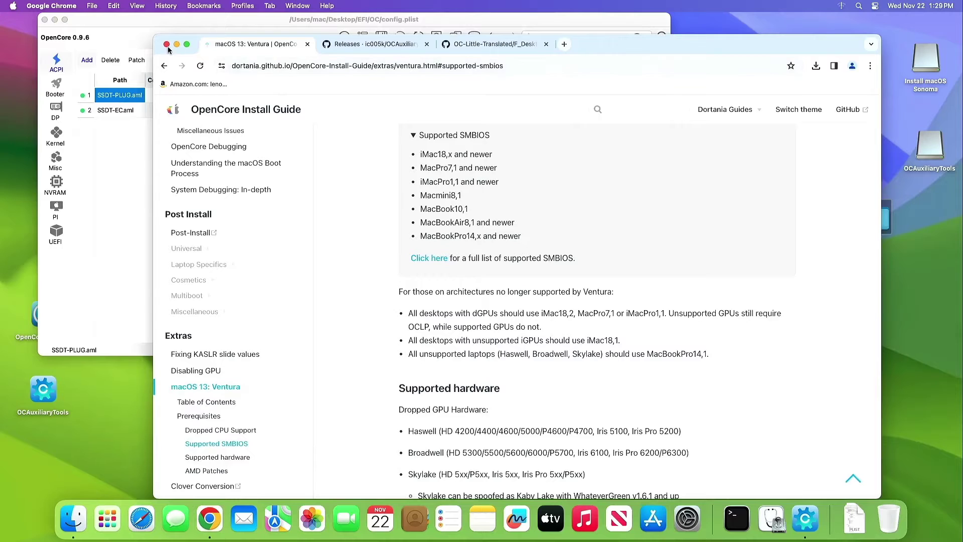
pyautogui.click(167, 45)
pyautogui.moveTo(276, 19); pyautogui.dragTo(414, 54)
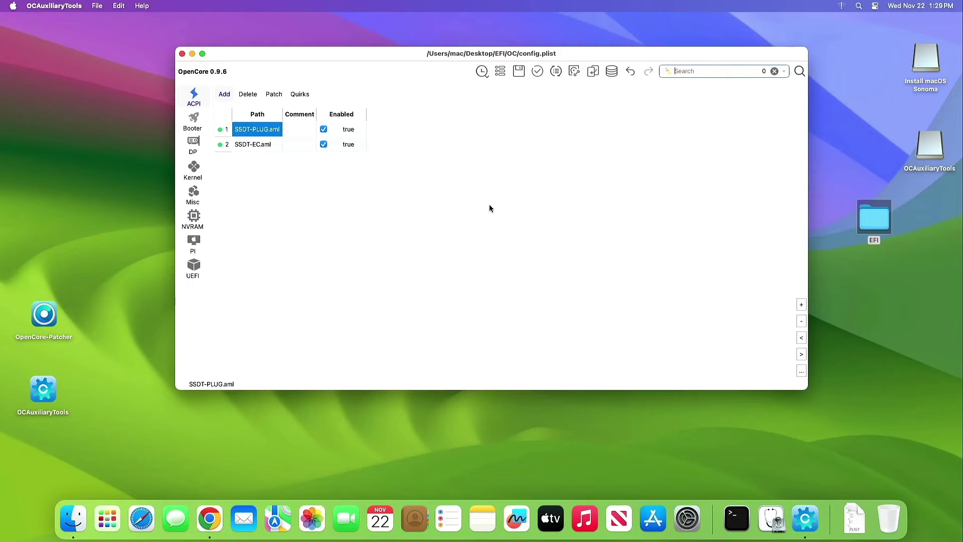
pyautogui.click(270, 170)
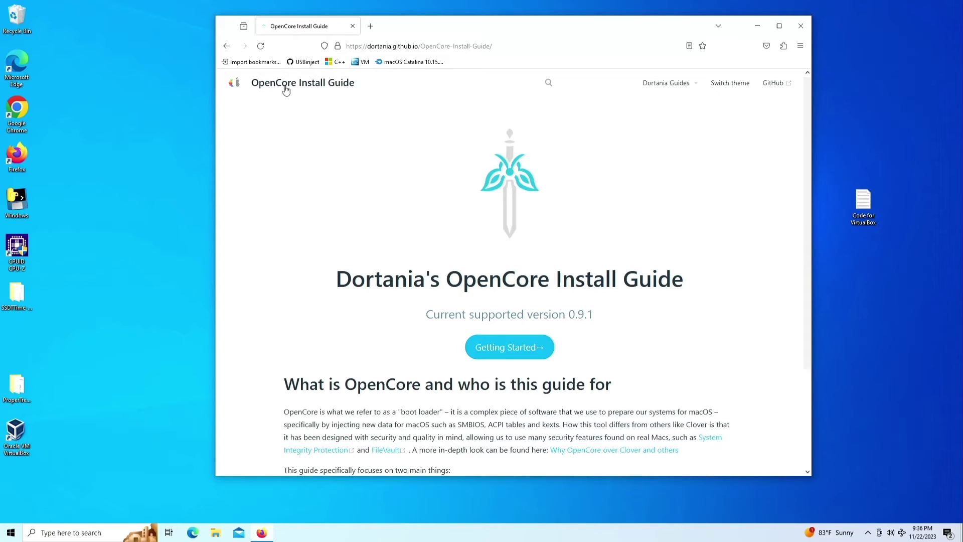
# - In Firefox on the Windows machine, open the OpenCore guide's "Making the installer in macOS" page from Getting Started and skim it
pyautogui.click(513, 349)
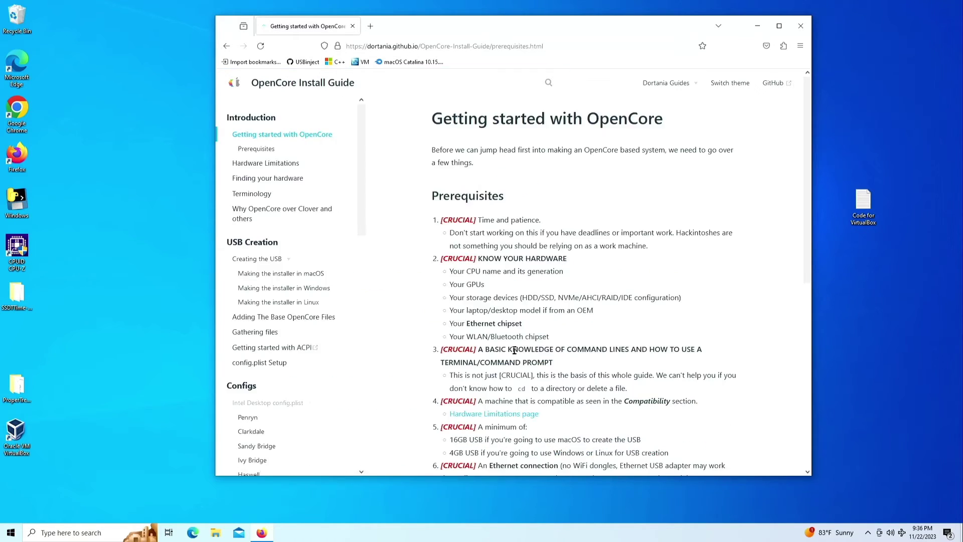
pyautogui.click(290, 275)
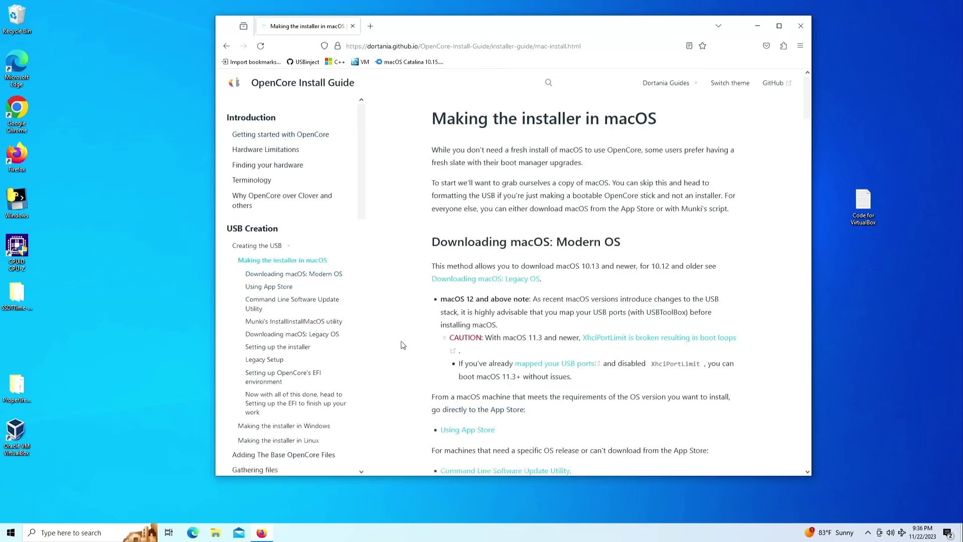
pyautogui.scroll(-5, 401, 345)
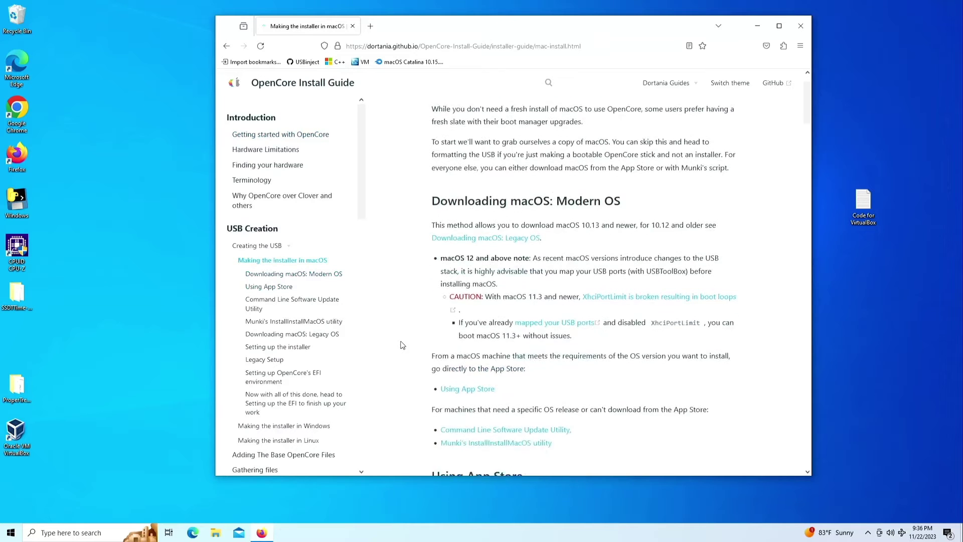
pyautogui.scroll(-6, 402, 346)
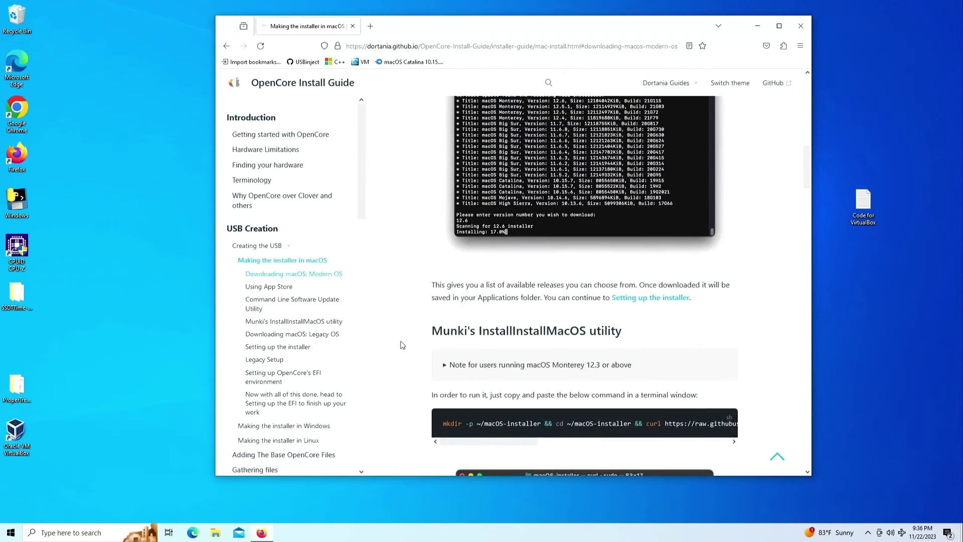
pyautogui.scroll(8, 401, 344)
pyautogui.scroll(4, 311, 356)
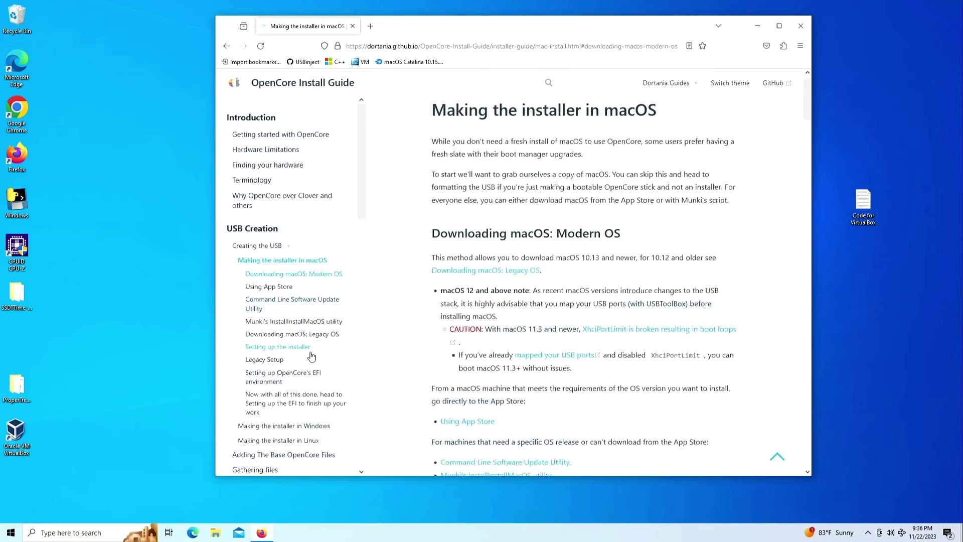
# - Open the guide's desktop Haswell config page and read which SSDTs its ACPI Add section requires
pyautogui.moveTo(361, 204); pyautogui.dragTo(359, 336)
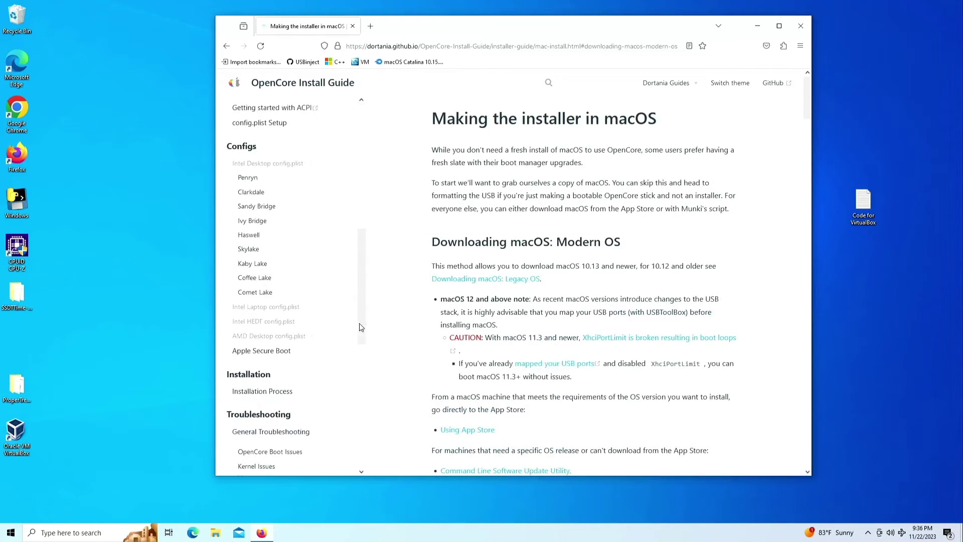
pyautogui.click(262, 238)
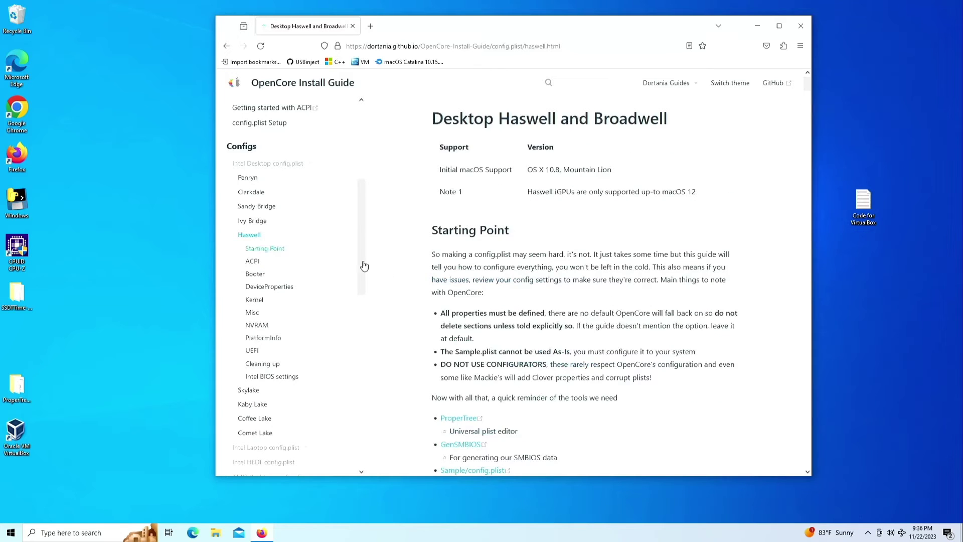
pyautogui.scroll(-4, 641, 361)
pyautogui.scroll(-5, 640, 361)
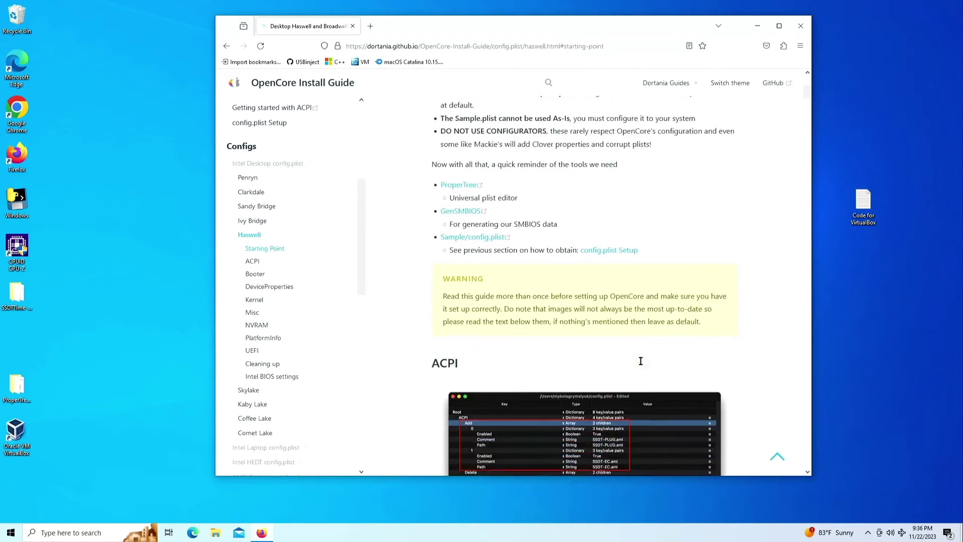
pyautogui.scroll(-3, 641, 361)
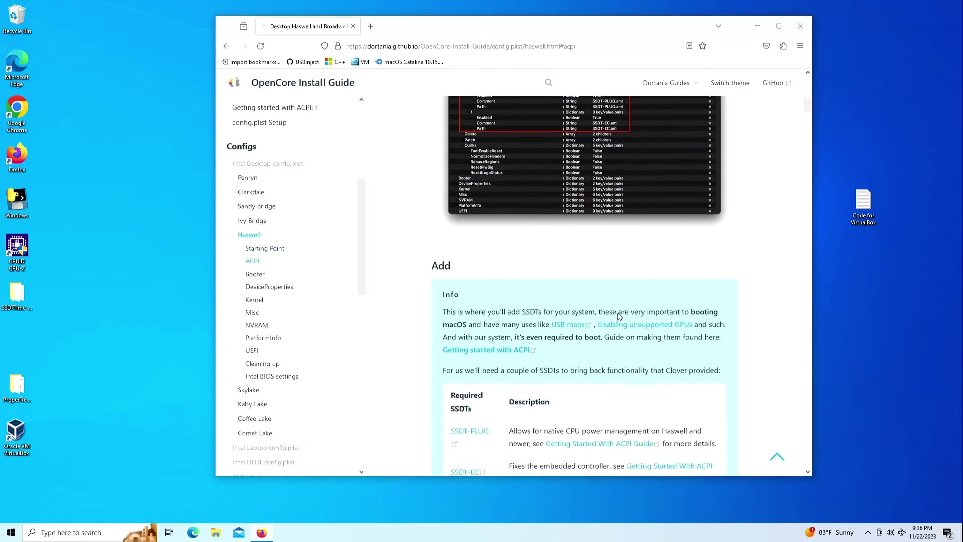
pyautogui.scroll(3, 451, 187)
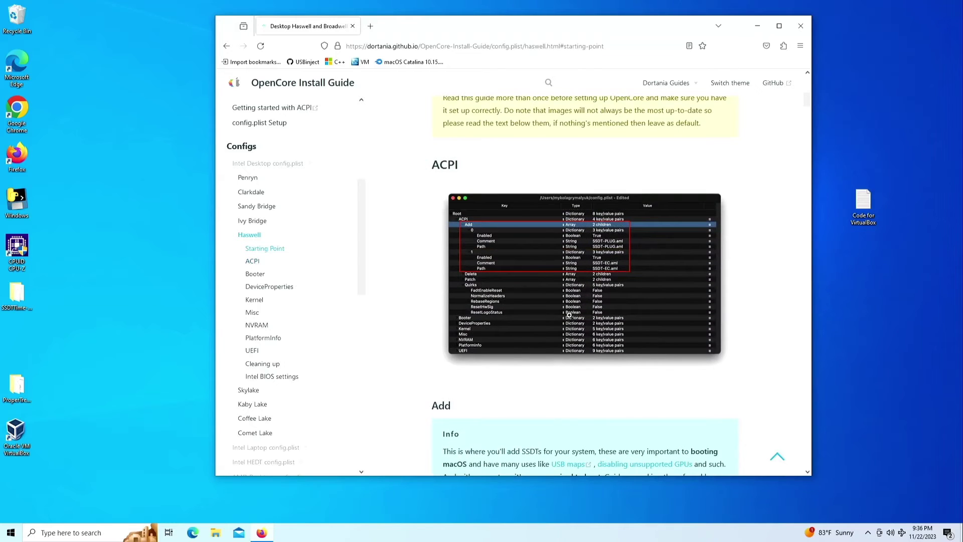
pyautogui.scroll(-5, 576, 330)
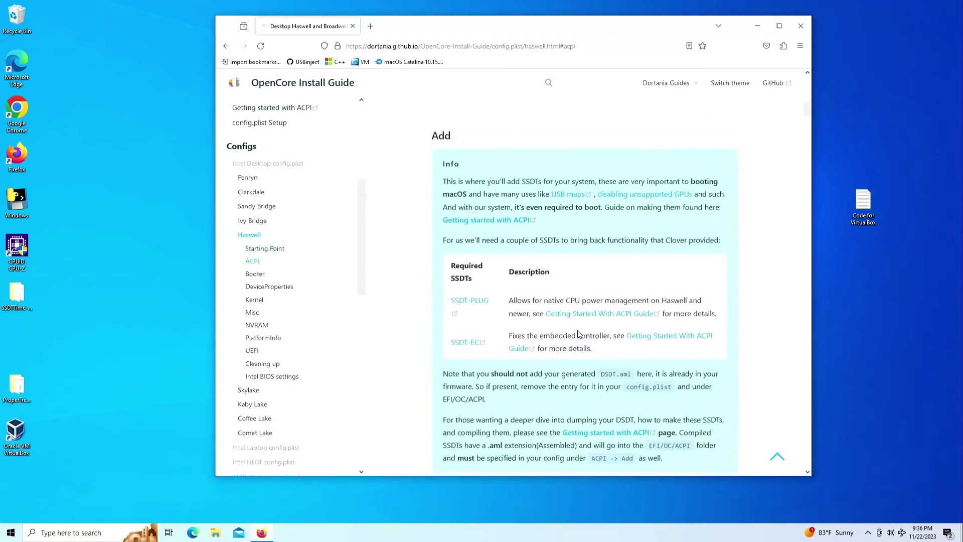
pyautogui.scroll(-1, 576, 330)
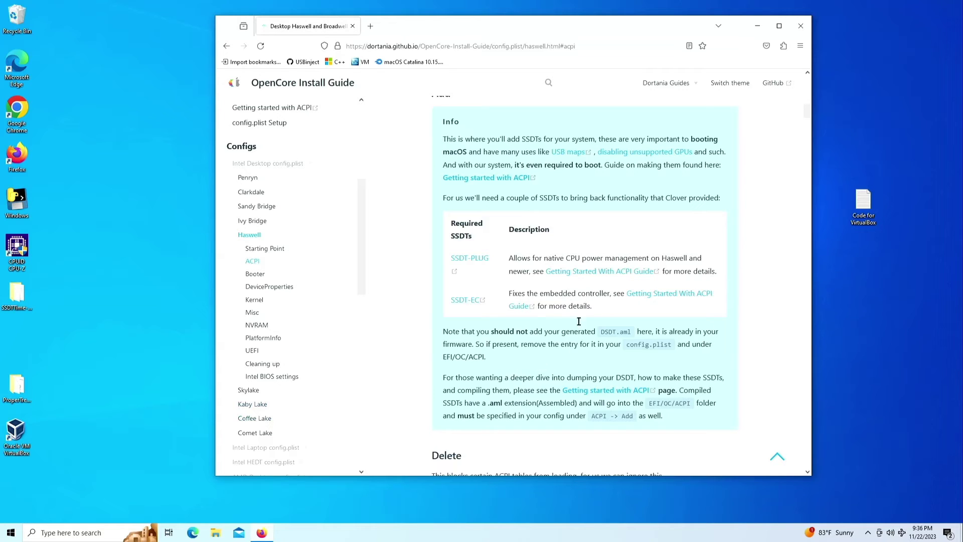
# - Follow the SSDT-PLUG entry's link to the Getting Started With ACPI guide and open its "SSDTs: The easy way" page
pyautogui.click(588, 272)
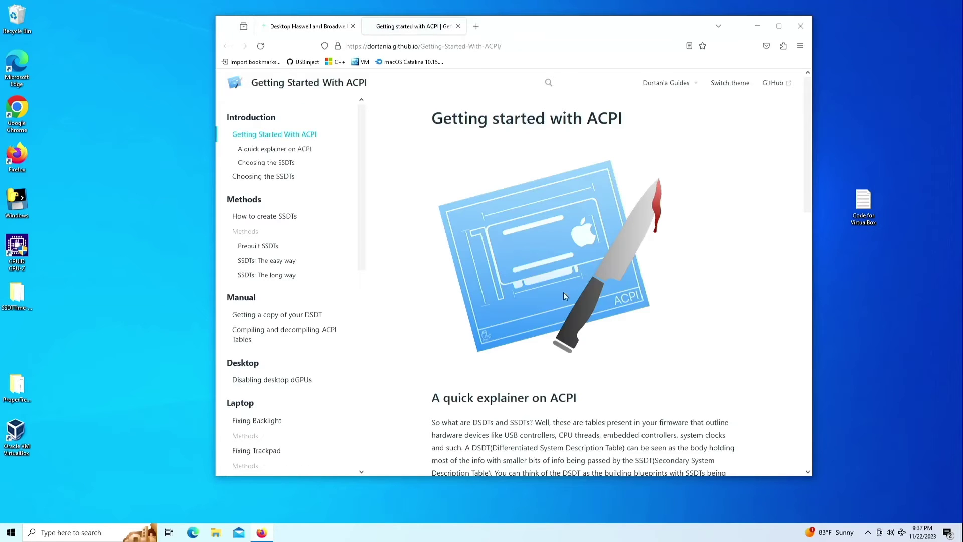
pyautogui.click(280, 265)
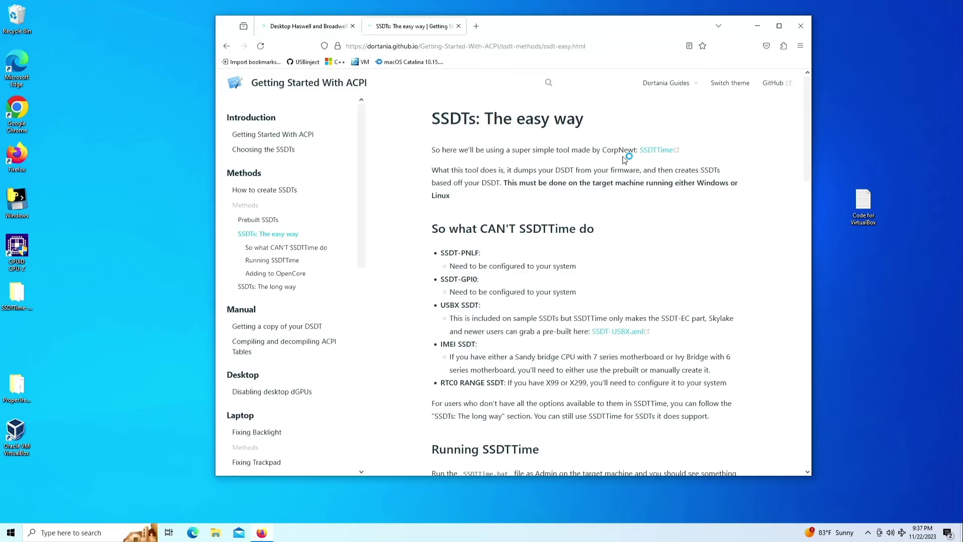
# - Open the SSDTTime repository on GitHub, download it as a ZIP and show the downloaded file in its folder
pyautogui.click(659, 151)
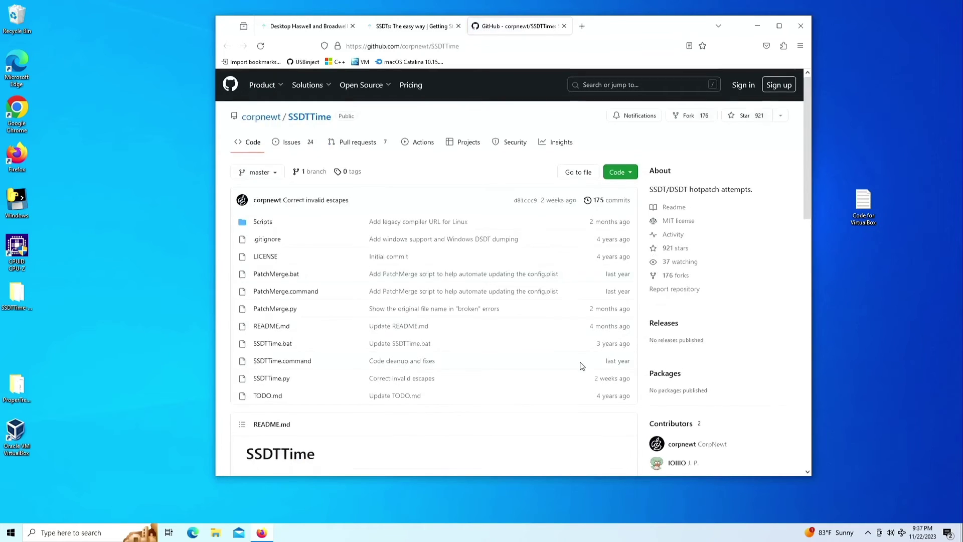
pyautogui.scroll(-4, 580, 365)
pyautogui.scroll(4, 582, 364)
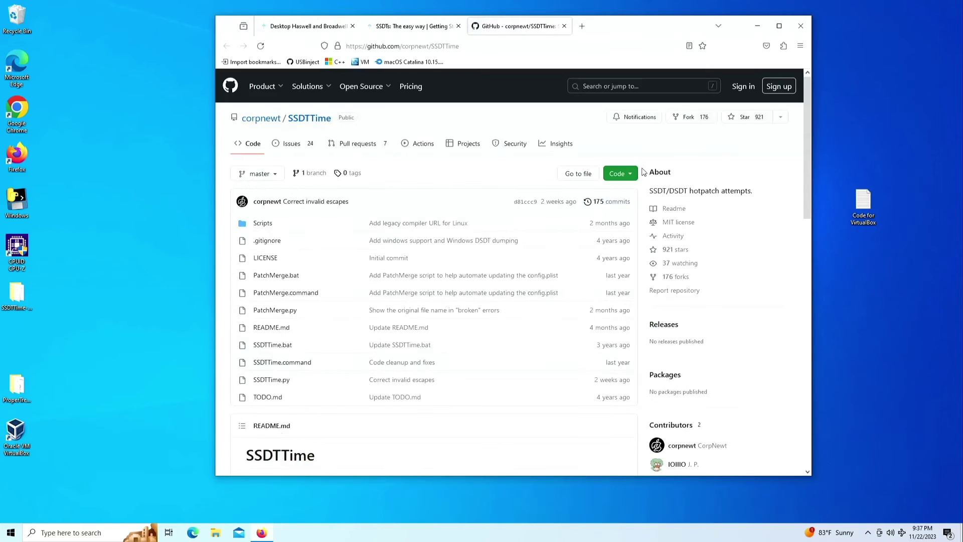
pyautogui.click(627, 178)
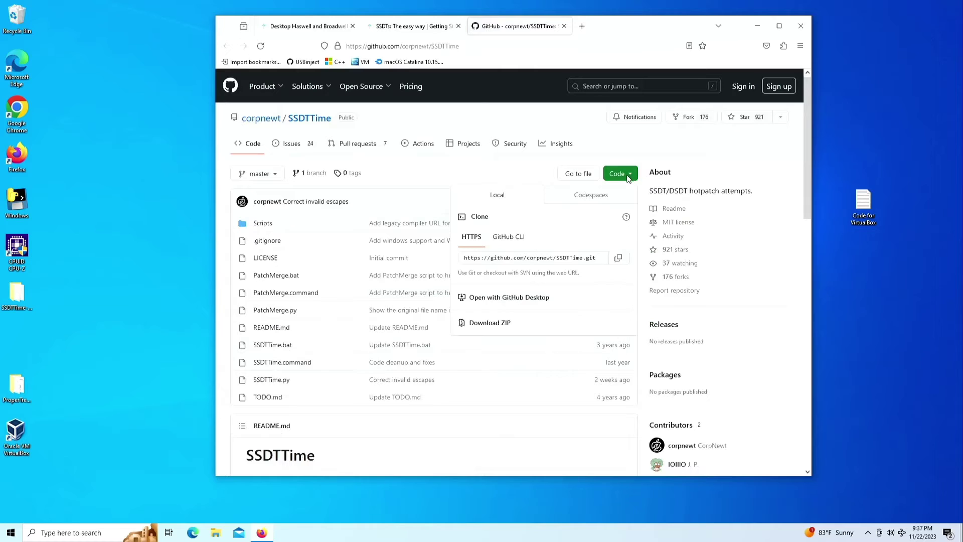
pyautogui.click(497, 326)
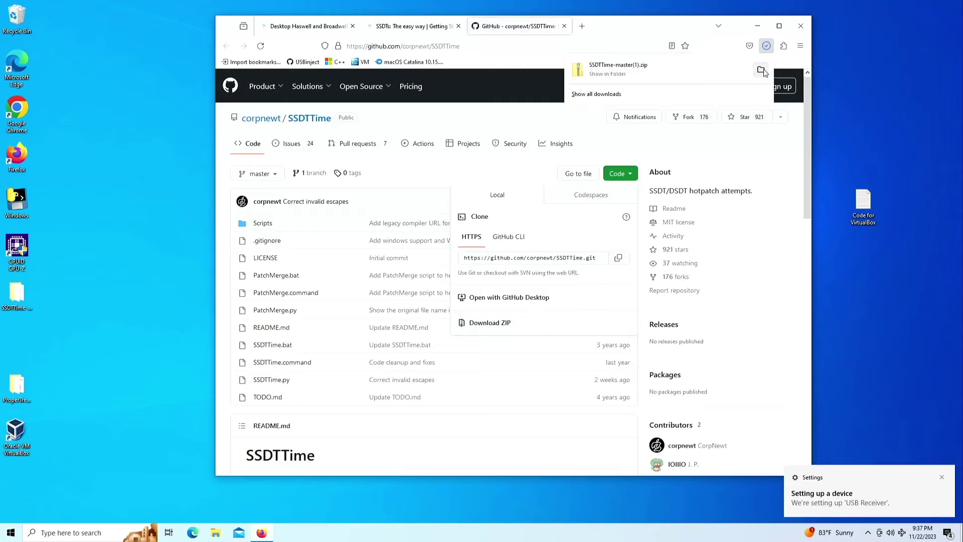
pyautogui.click(762, 70)
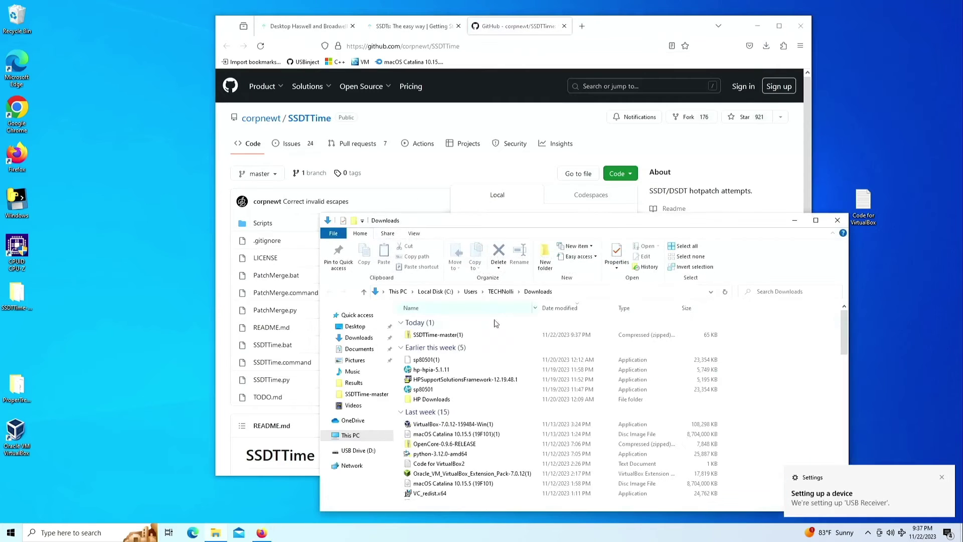
# - Move the Downloads window clear of the browser and delete the existing SSDTTime-master folder from the desktop
pyautogui.click(482, 335)
pyautogui.moveTo(541, 223); pyautogui.dragTo(371, 91)
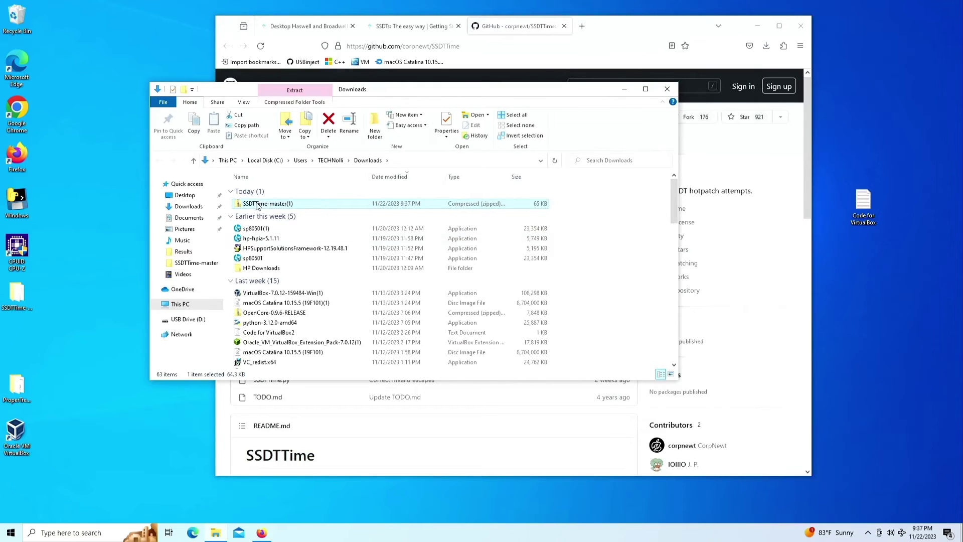
pyautogui.click(258, 205)
pyautogui.click(14, 299)
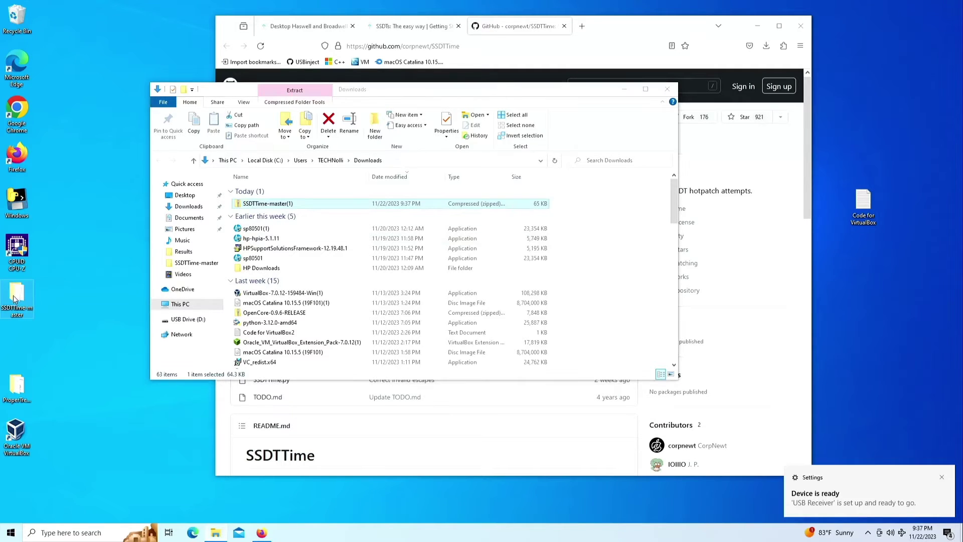
pyautogui.rightClick(14, 299)
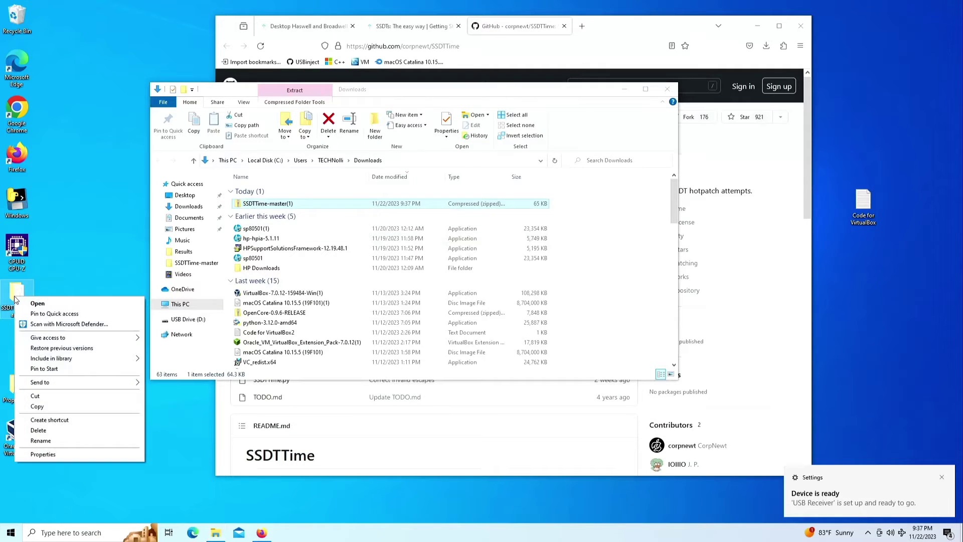
pyautogui.click(58, 430)
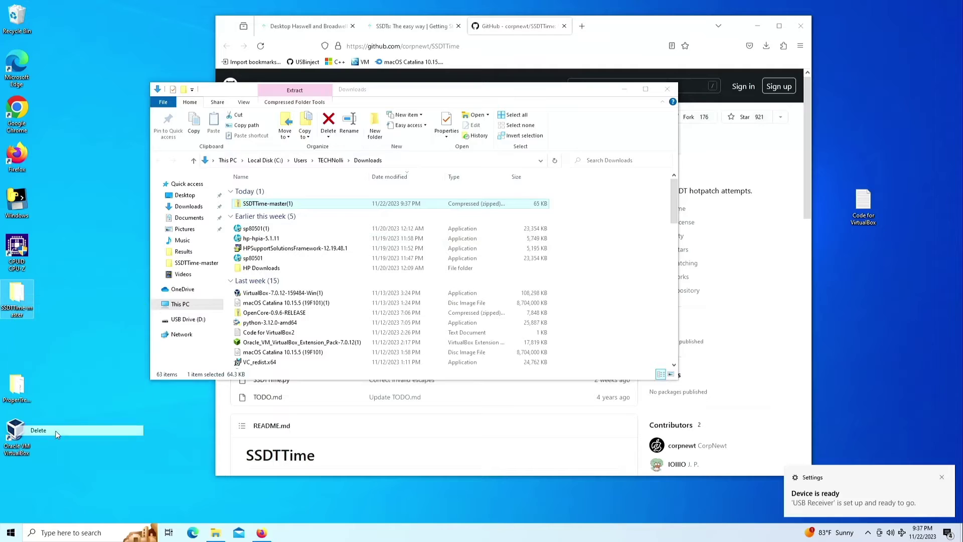
# - Copy the SSDTTime-master folder out of the SSDTTime-master(1) archive onto the desktop and close the file and browser windows
pyautogui.click(246, 207)
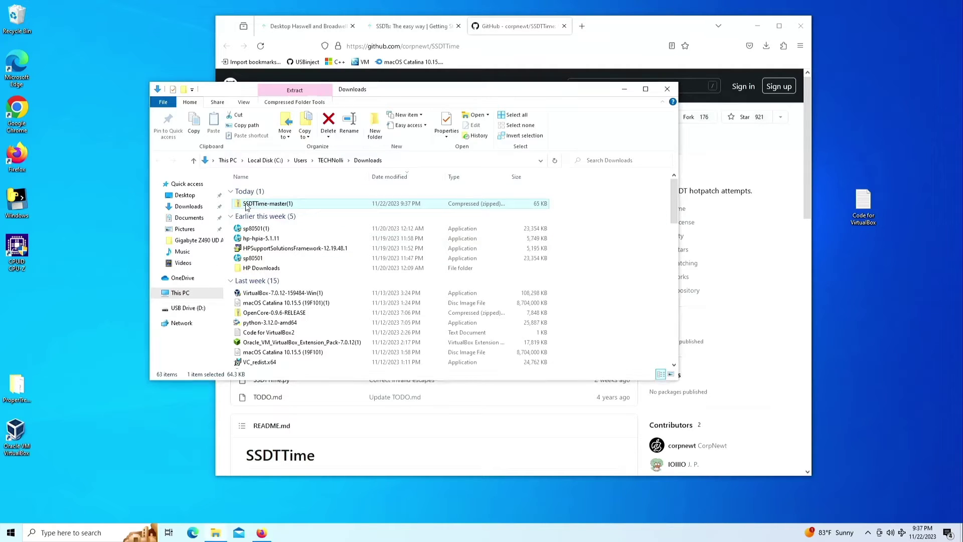
pyautogui.rightClick(247, 207)
pyautogui.click(262, 216)
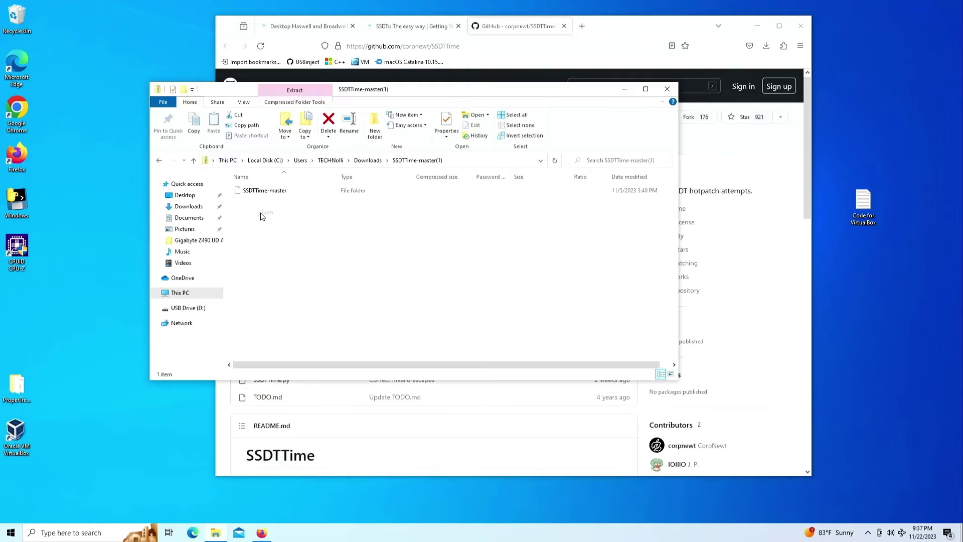
pyautogui.moveTo(256, 191); pyautogui.dragTo(35, 336)
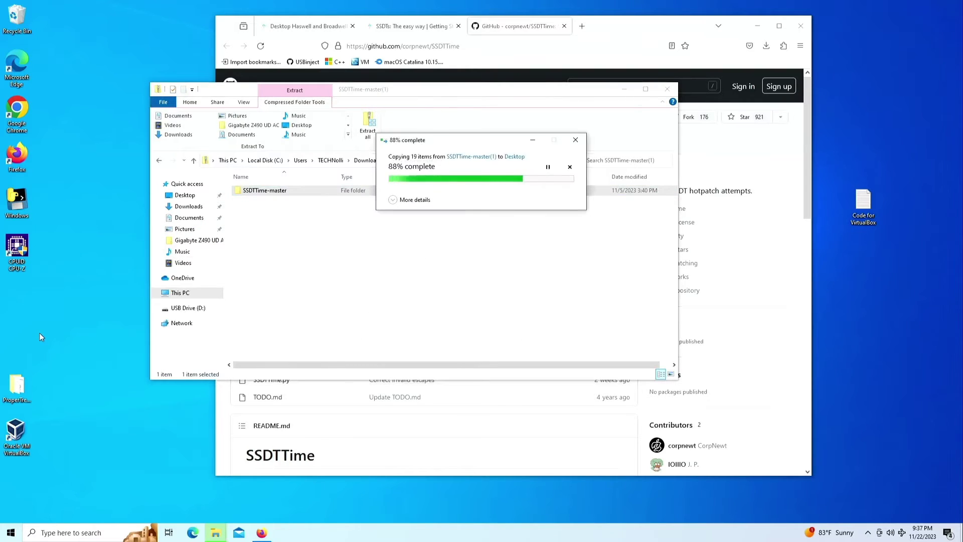
pyautogui.moveTo(56, 296); pyautogui.dragTo(20, 297)
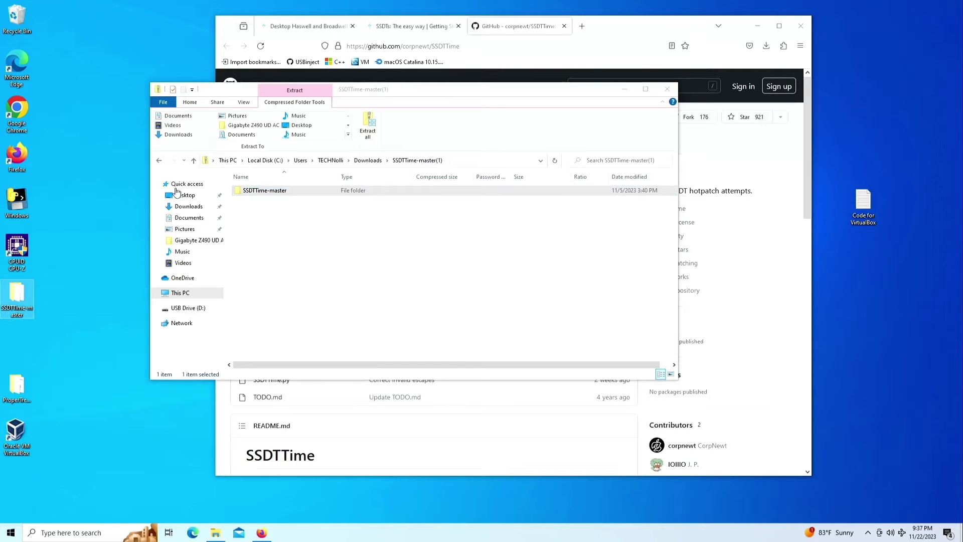
pyautogui.click(665, 90)
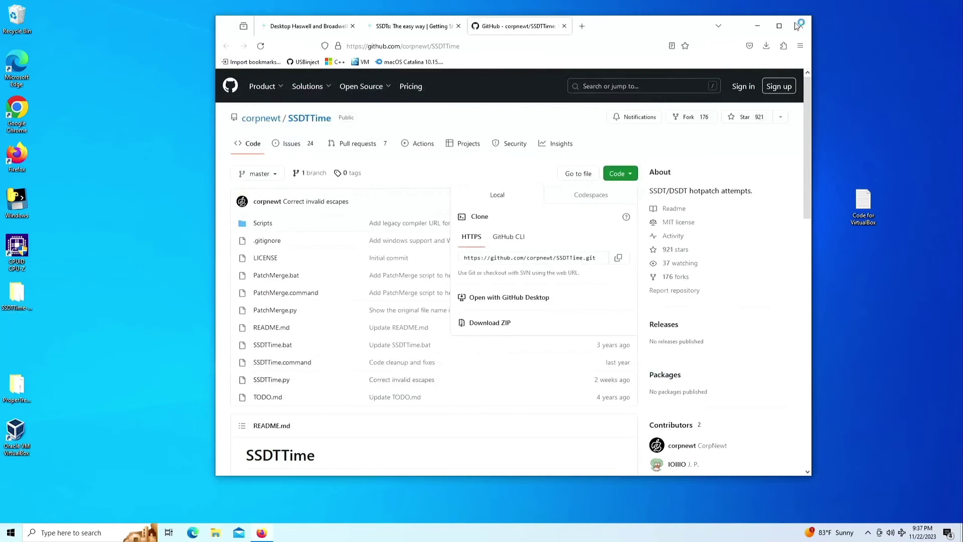
pyautogui.click(801, 28)
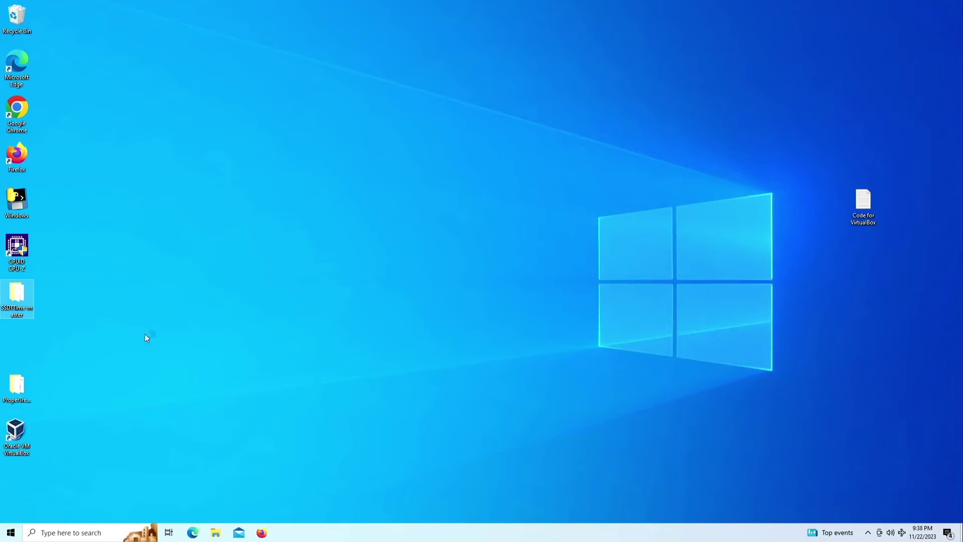
# - Run the SSDTTime Python file from the desktop's SSDTTime-master folder and enlarge its console window
pyautogui.doubleClick(15, 298)
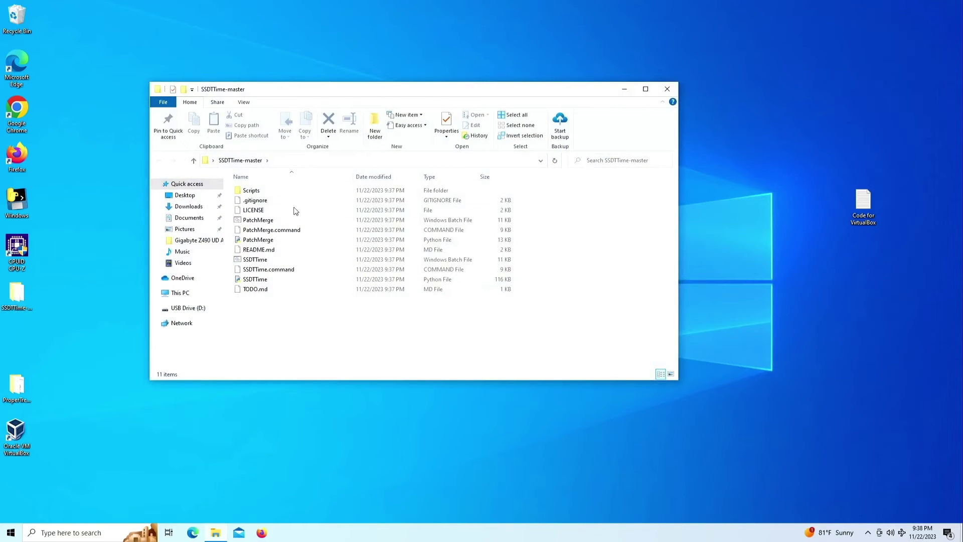
pyautogui.rightClick(265, 282)
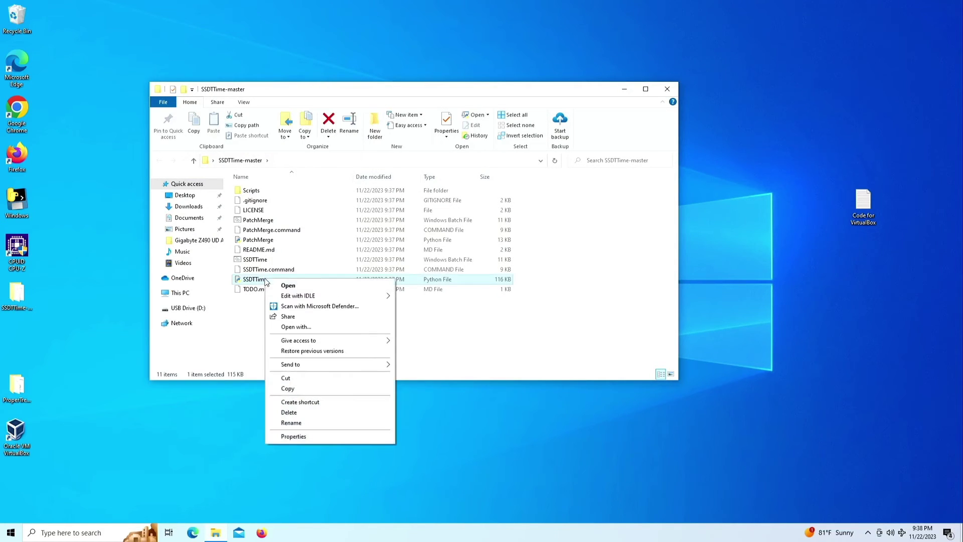
pyautogui.click(290, 286)
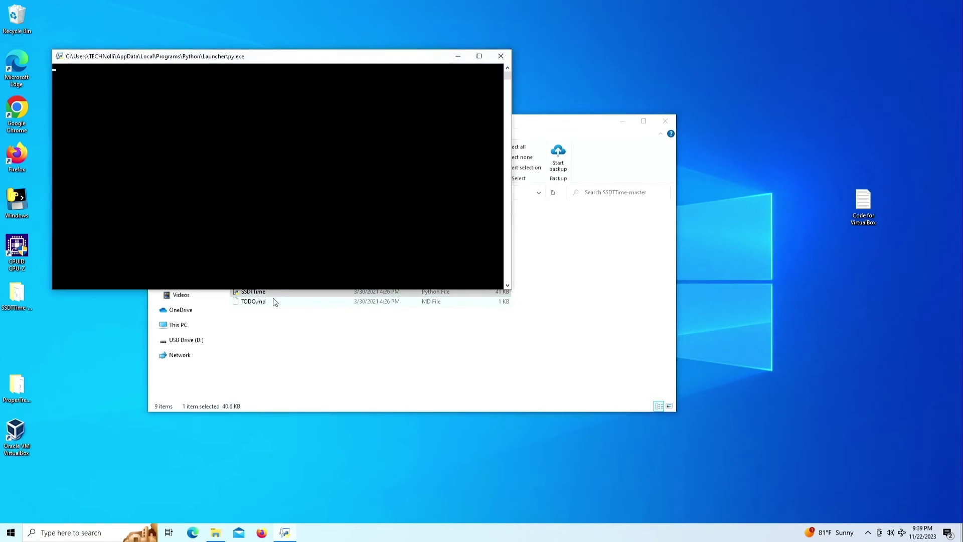
pyautogui.click(508, 286)
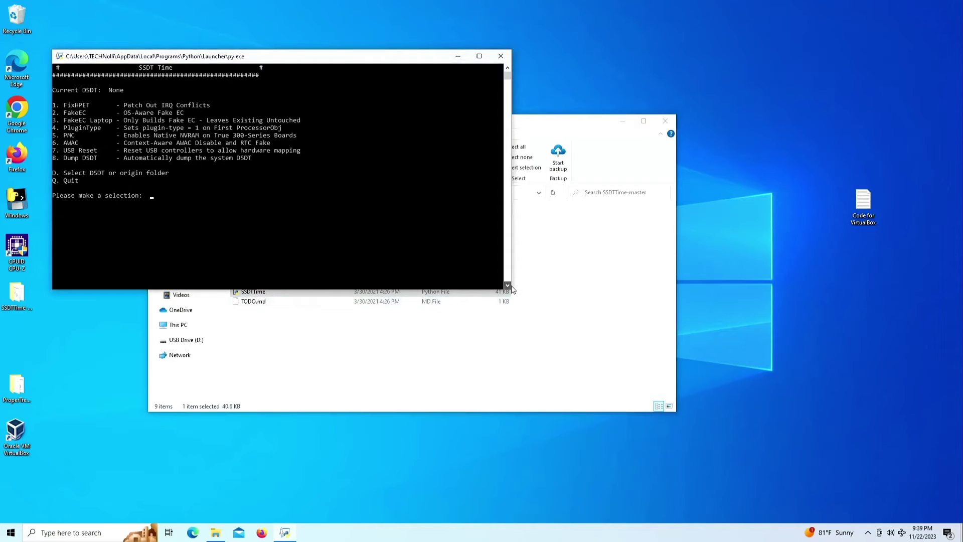
pyautogui.moveTo(514, 290); pyautogui.dragTo(570, 344)
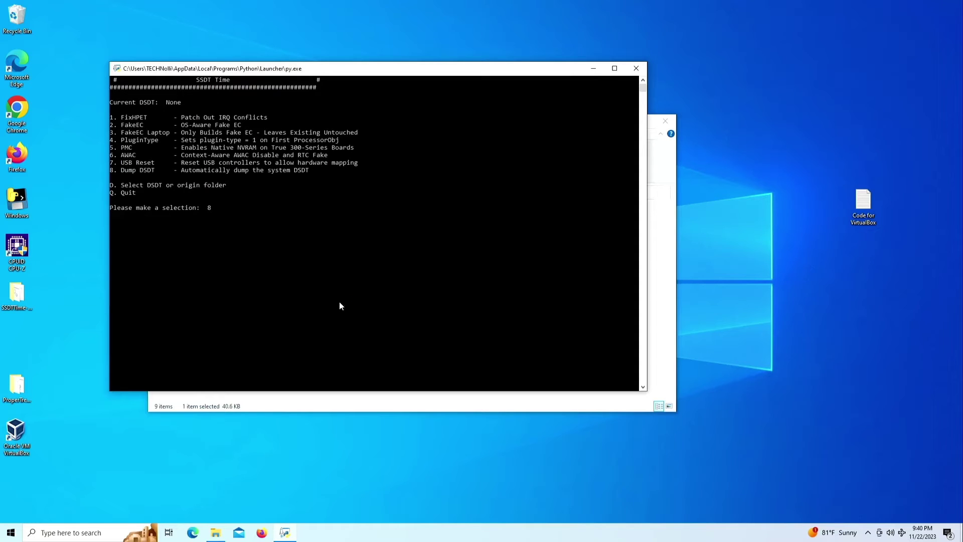
# - Dump the system DSDT with option 8 and return to the SSDTTime main menu
pyautogui.press('Return')
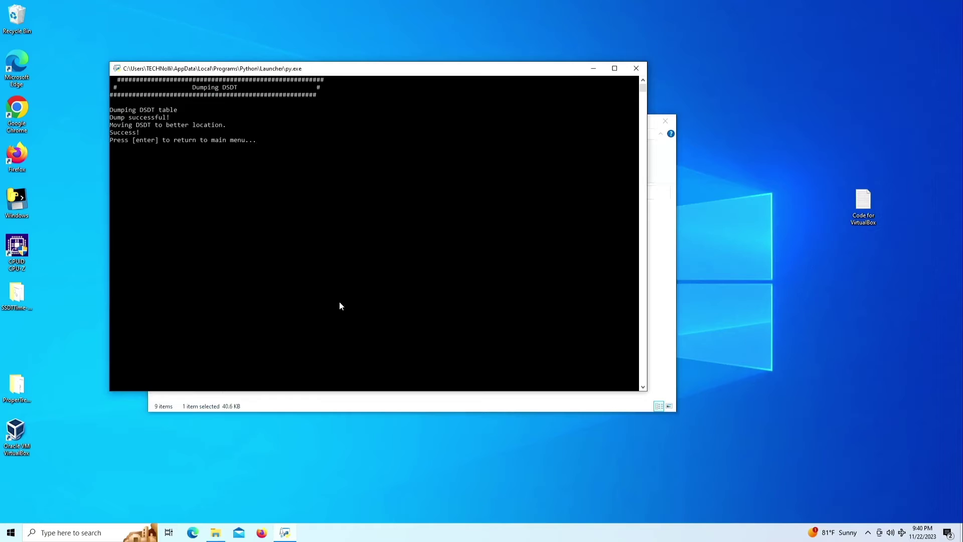
pyautogui.press('Return')
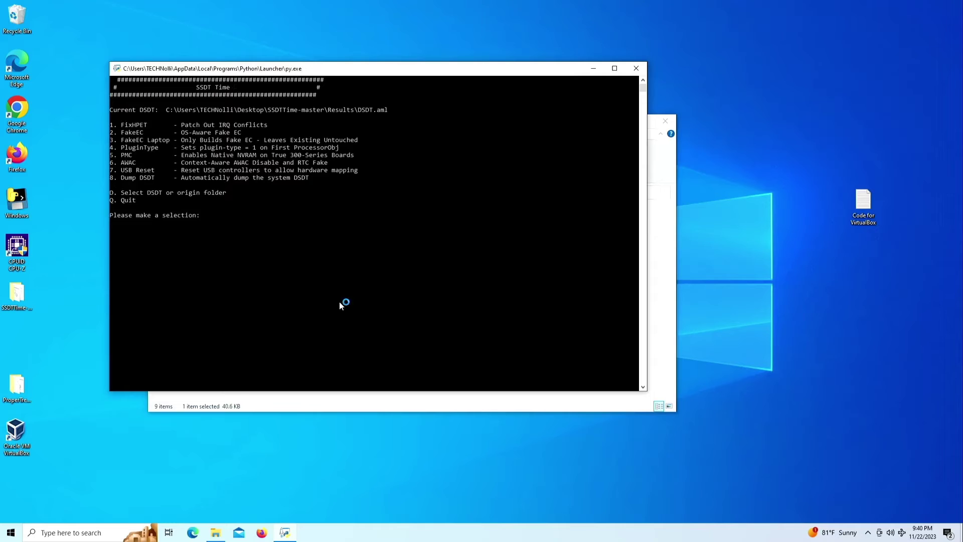
pyautogui.click(129, 134)
# - Switch to Firefox, search for Opencore and open the Getting Started page of Dortania's OpenCore Install Guide
pyautogui.click(262, 532)
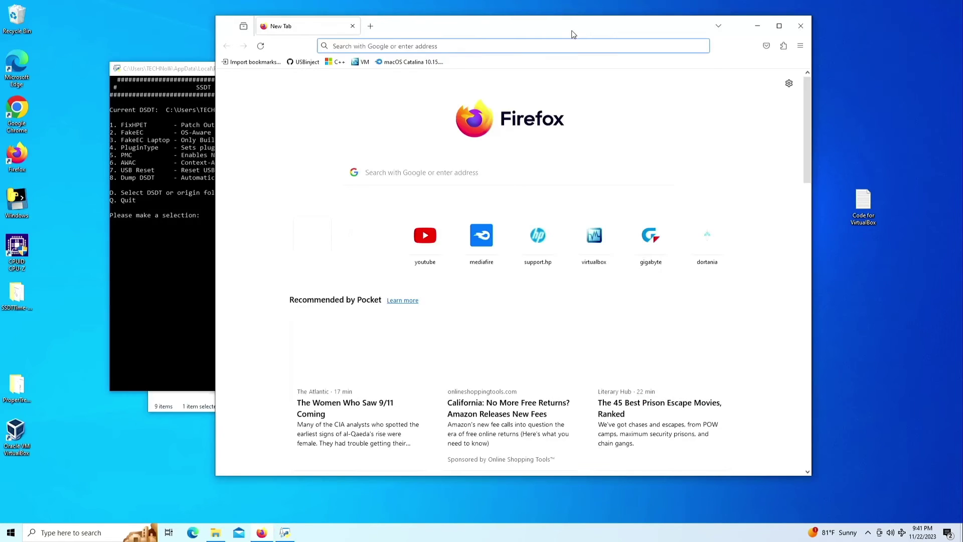
pyautogui.write('Opencore')
pyautogui.press('Return')
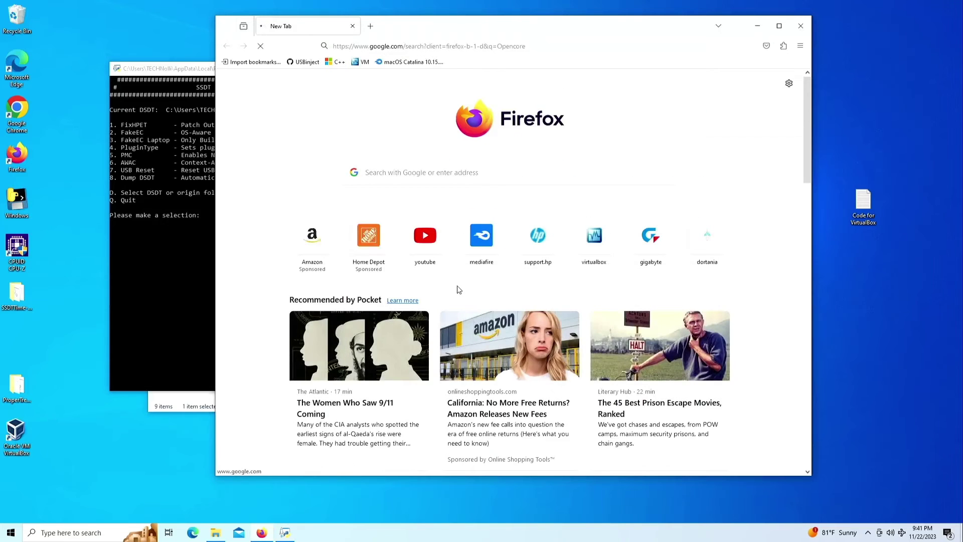
pyautogui.click(381, 218)
pyautogui.click(517, 347)
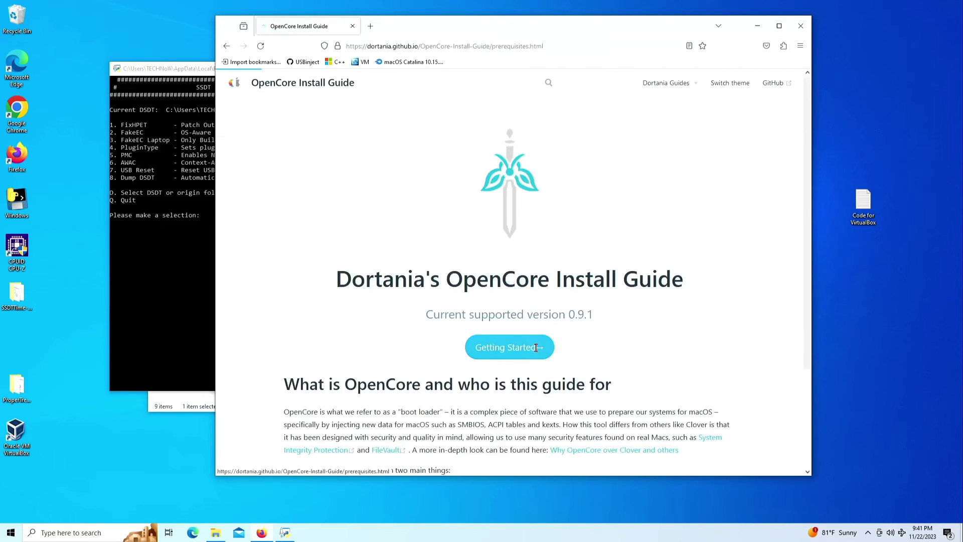
# - Look up the required SSDTs in the Haswell page's ACPI section and place the browser beside the SSDTTime console
pyautogui.scroll(-5, 272, 309)
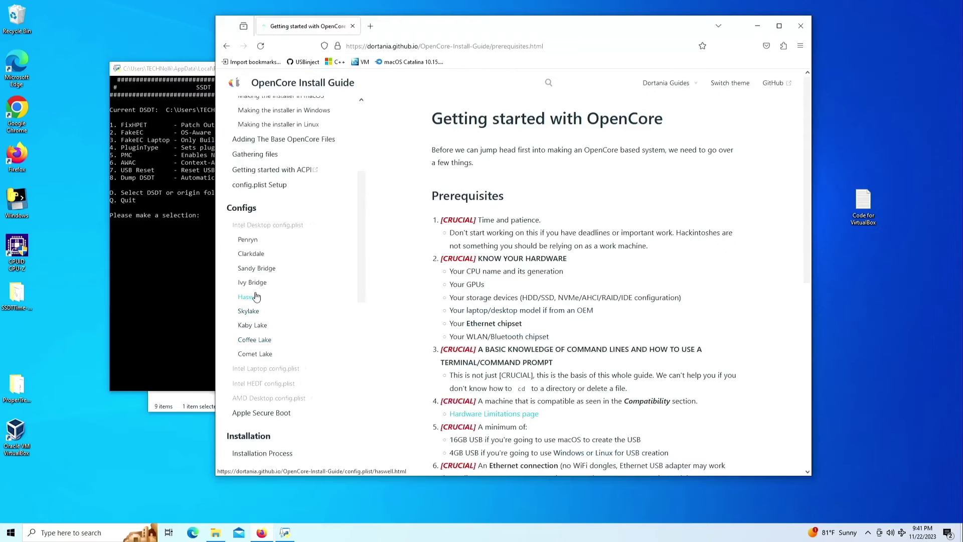
pyautogui.click(255, 297)
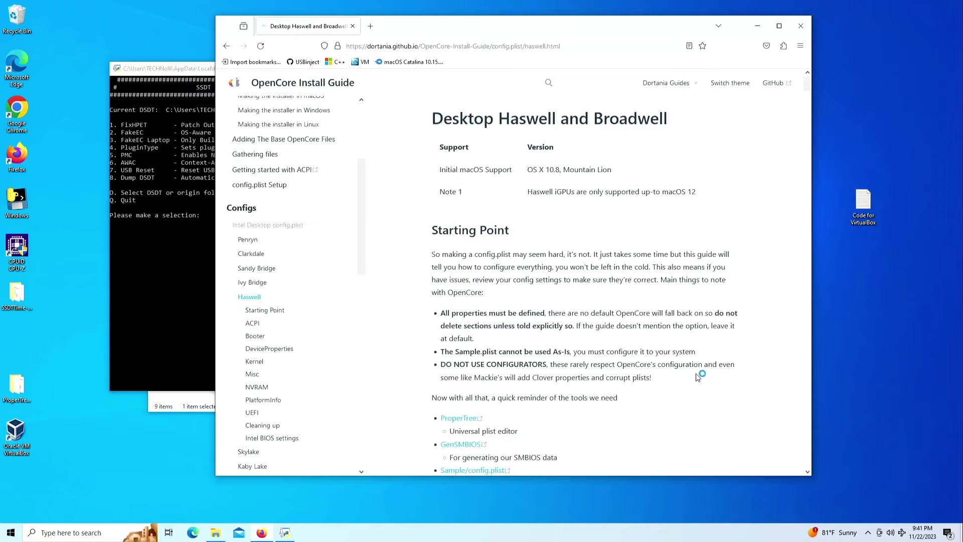
pyautogui.scroll(-10, 700, 374)
pyautogui.scroll(-5, 698, 371)
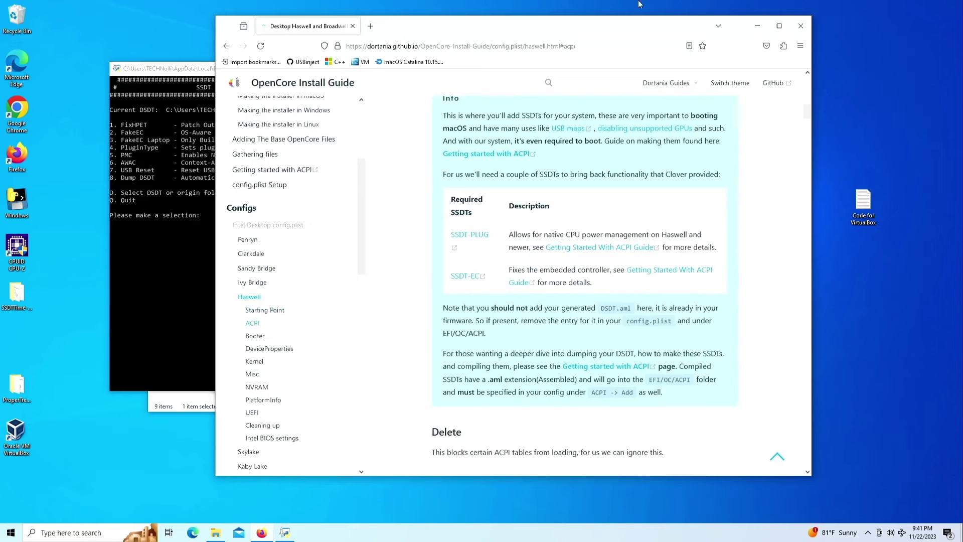
pyautogui.moveTo(609, 31); pyautogui.dragTo(760, 35)
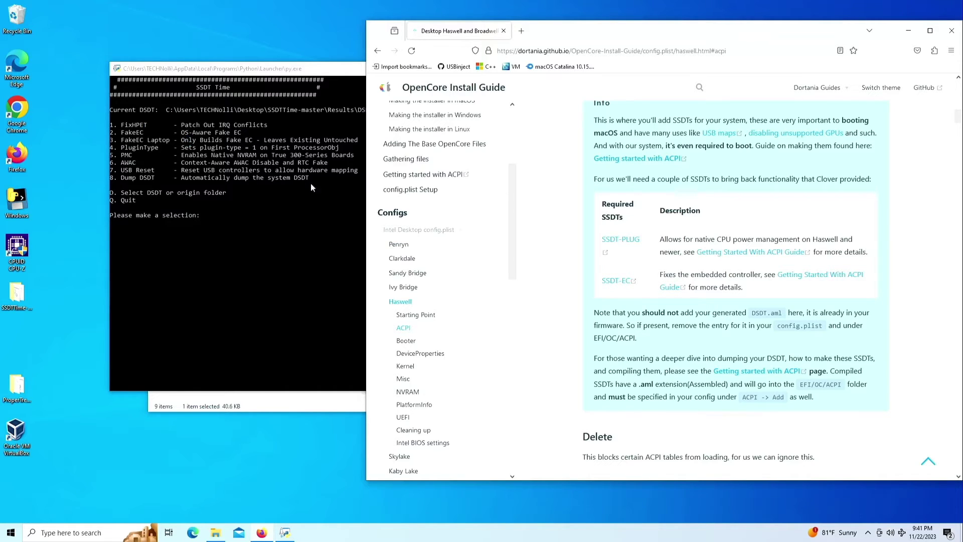
# - Open the guide's Coffee Lake desktop page and examine the required SSDTs table in its ACPI section
pyautogui.scroll(3, 476, 366)
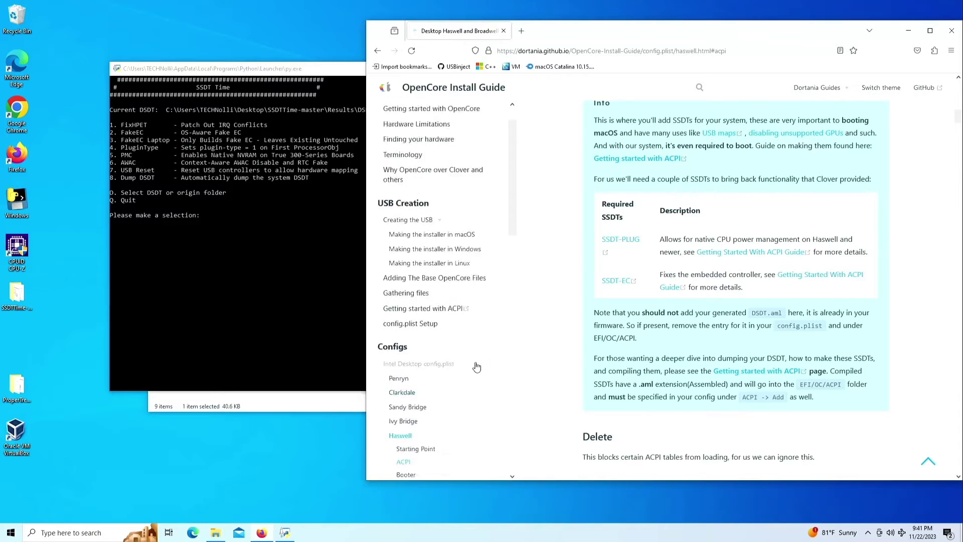
pyautogui.scroll(-4, 476, 365)
pyautogui.moveTo(514, 280); pyautogui.dragTo(513, 311)
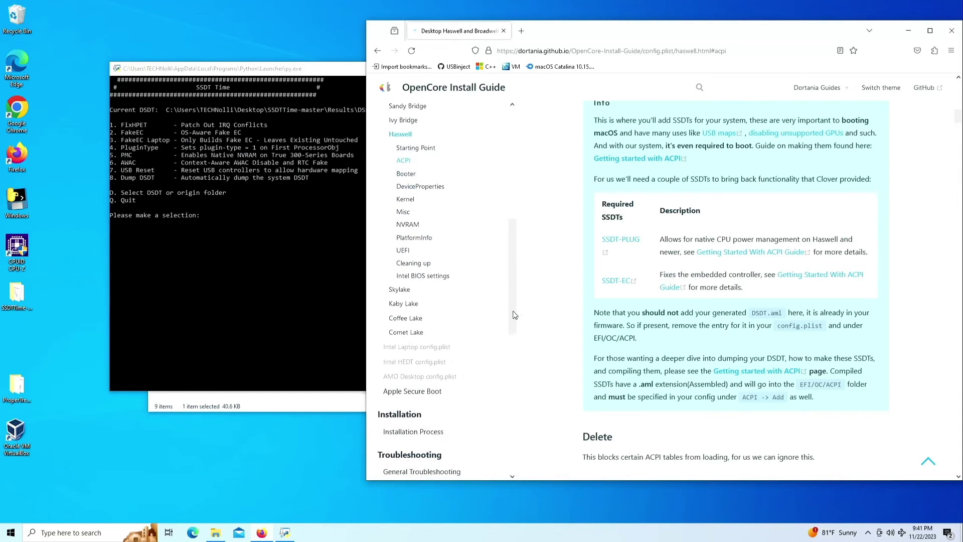
pyautogui.click(419, 319)
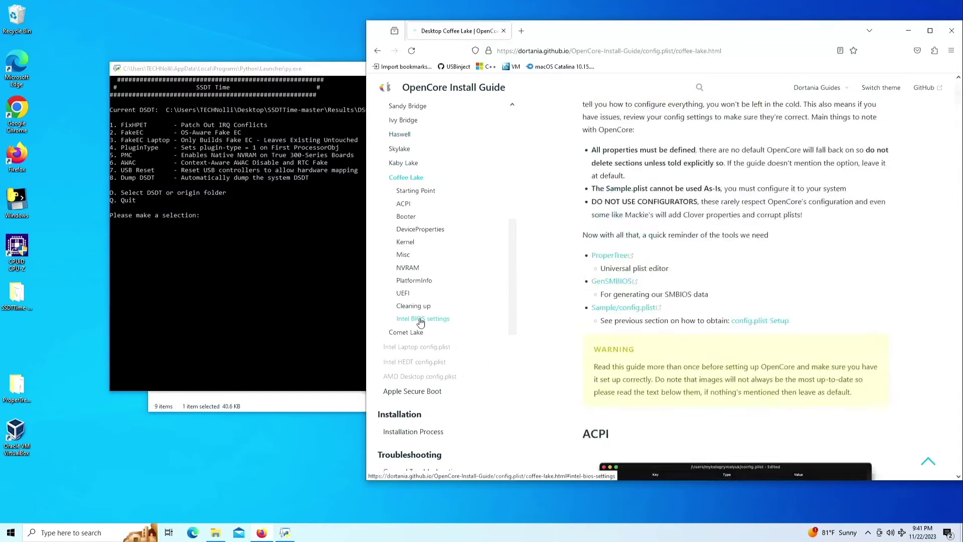
pyautogui.scroll(-5, 699, 325)
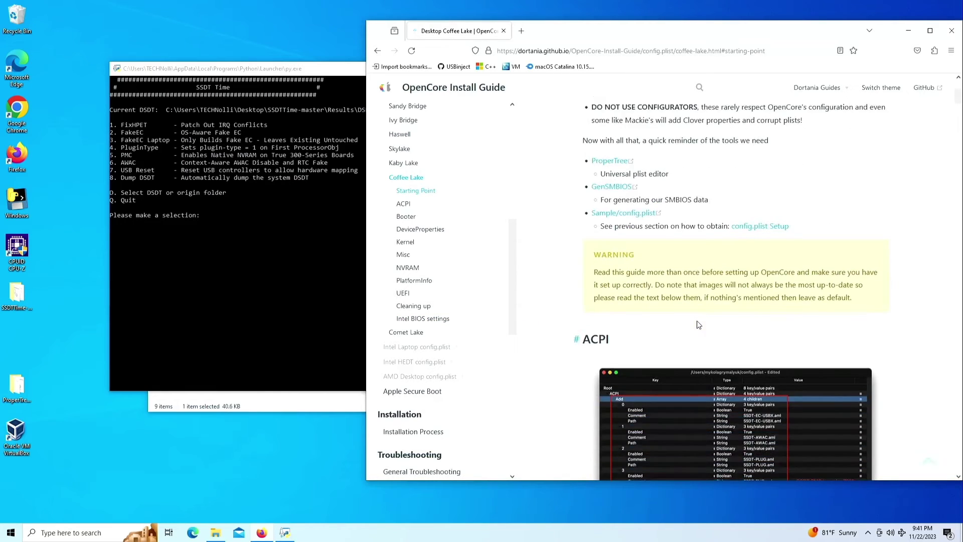
pyautogui.scroll(-10, 699, 324)
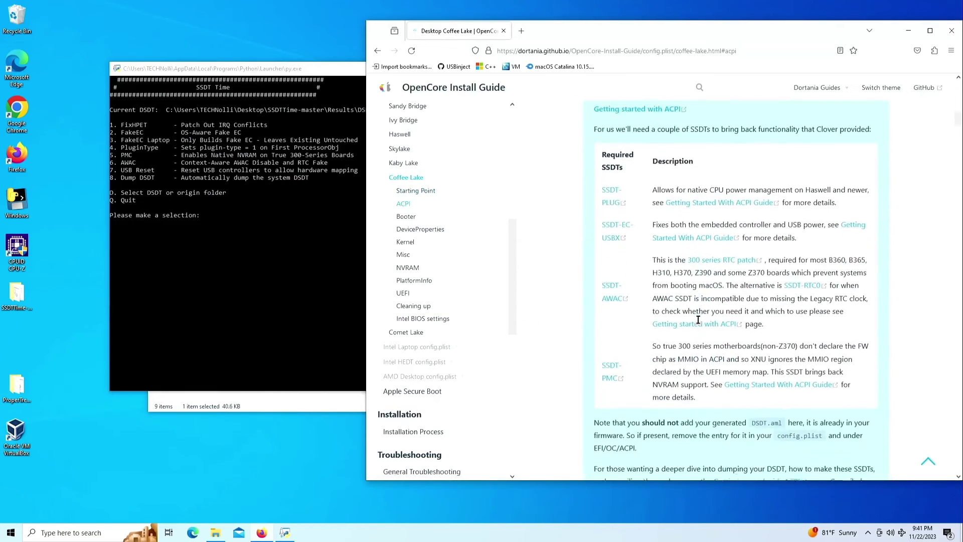
pyautogui.scroll(-1, 698, 319)
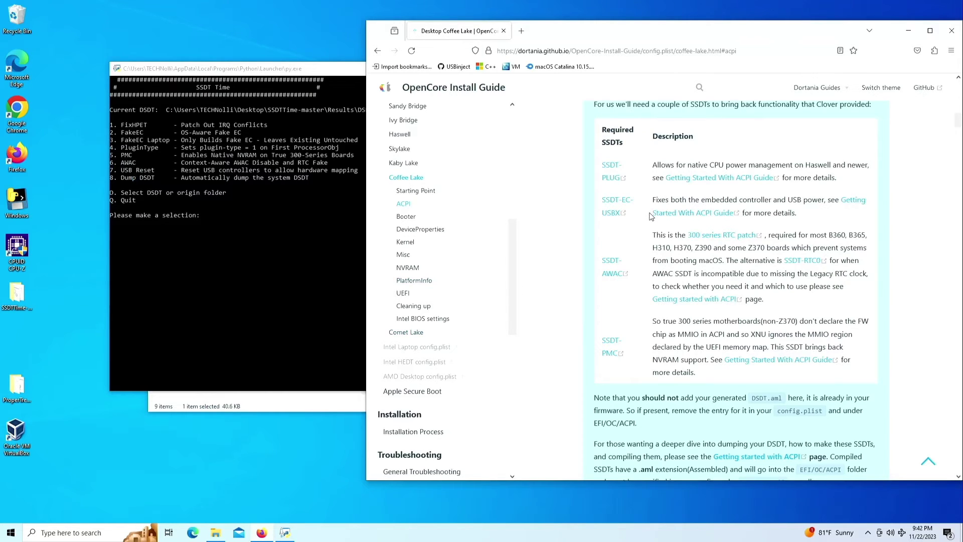
# - Minimize the browser, run SSDTTime's FixHPET with IRQ option C and return to the main menu
pyautogui.click(908, 32)
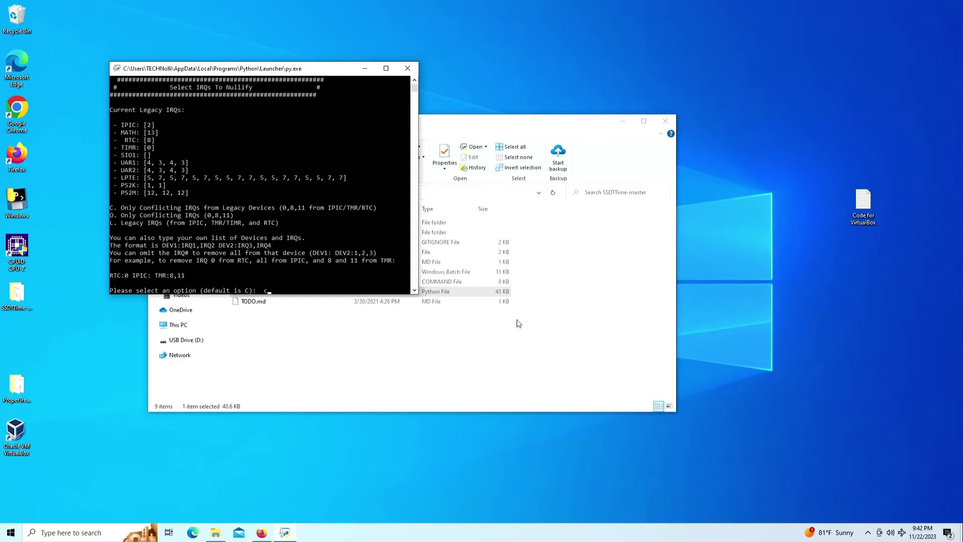
pyautogui.press('Return')
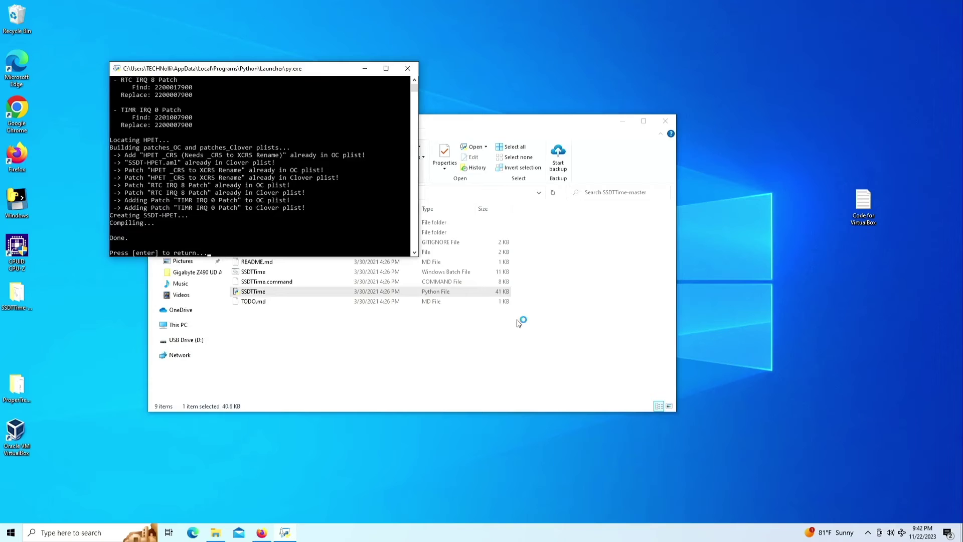
pyautogui.press('Return')
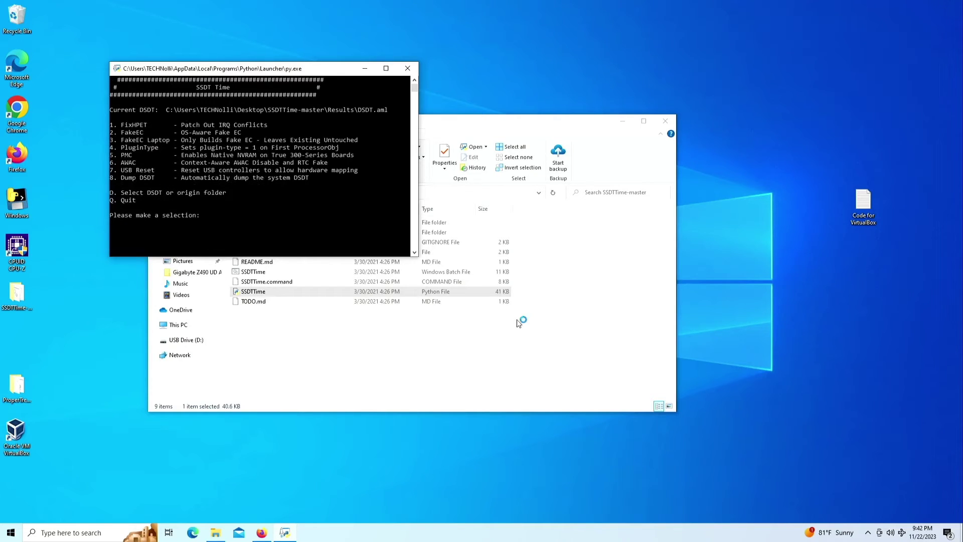
# - Generate the FakeEC SSDT with option 2 and the PluginType SSDT with option 4, returning to the SSDTTime main menu
pyautogui.write('2')
pyautogui.press('Return')
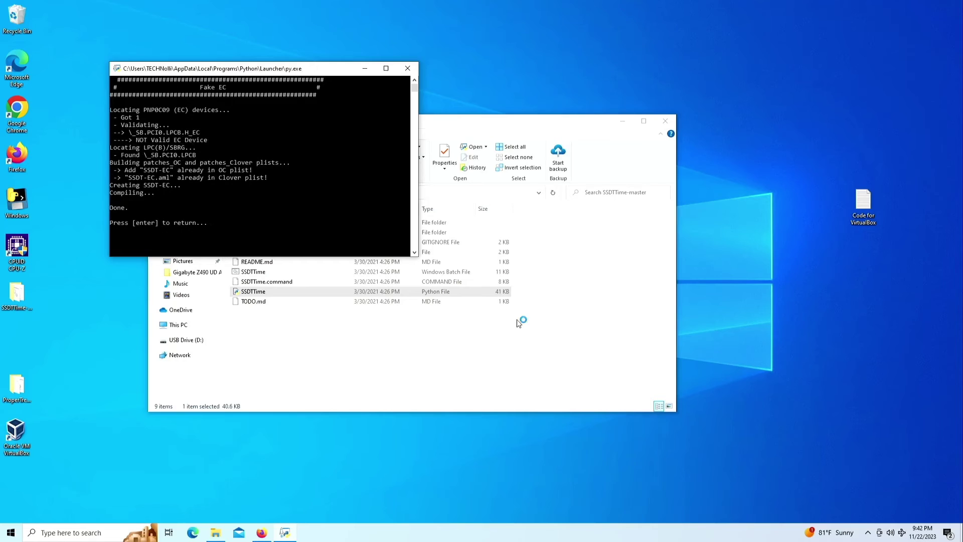
pyautogui.press('Return')
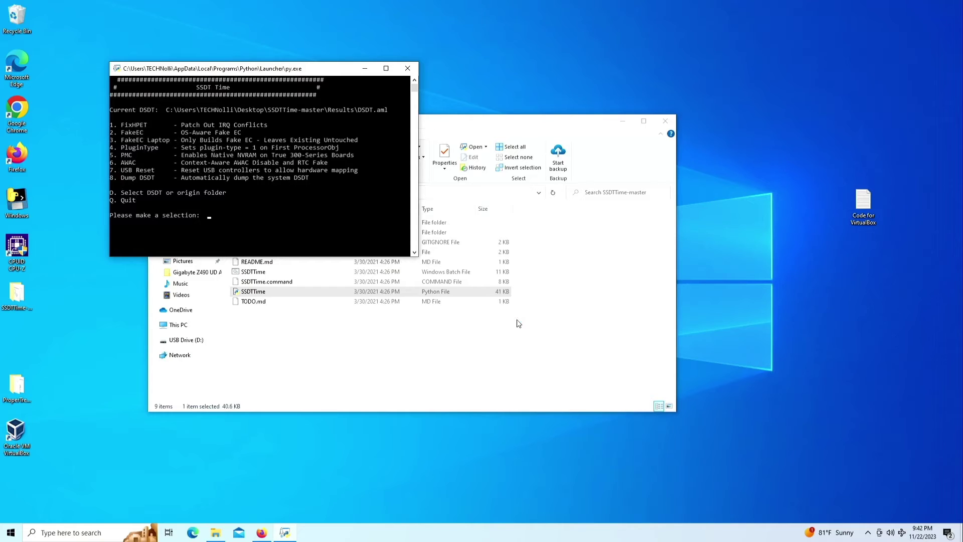
pyautogui.write('4')
pyautogui.press('Return')
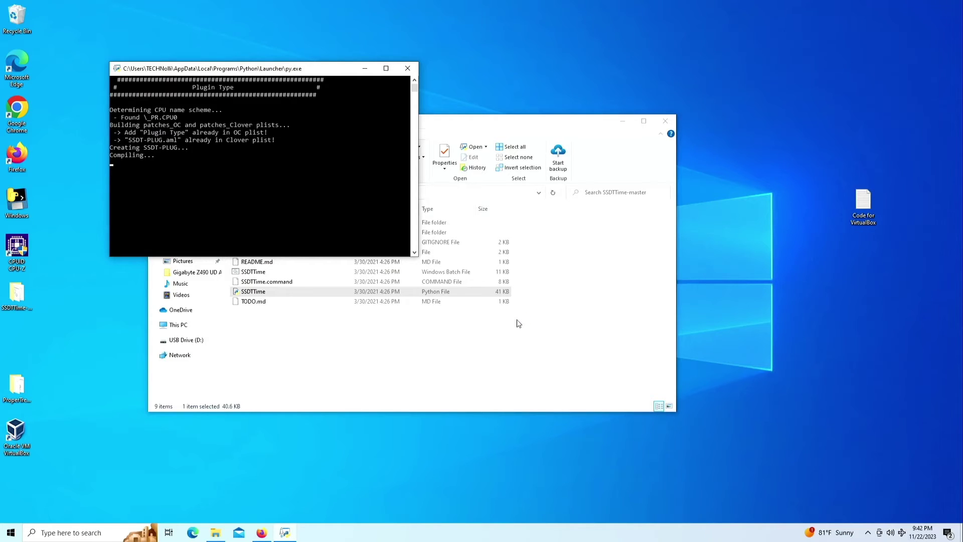
pyautogui.press('Return')
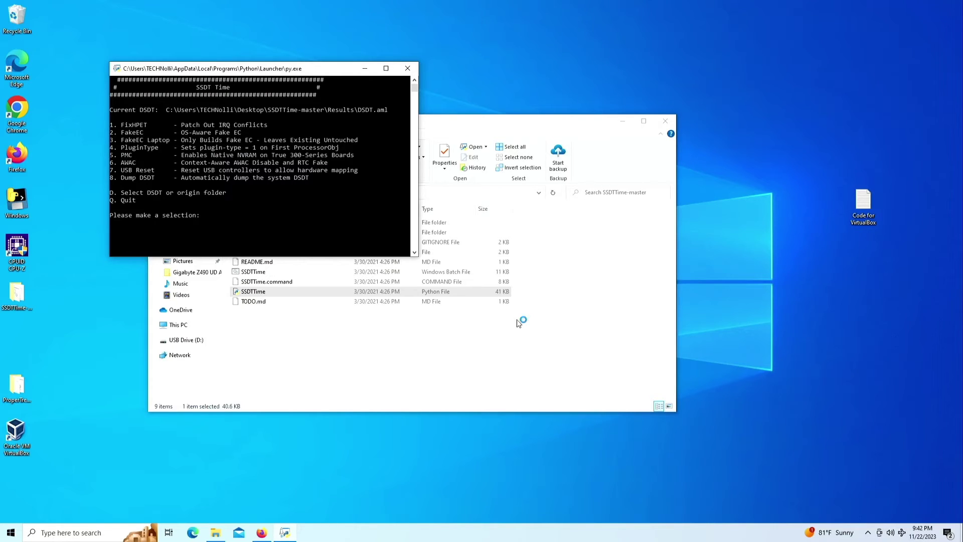
# - Close the SSDTTime console and open the Results folder inside SSDTTime-master
pyautogui.click(408, 68)
pyautogui.click(474, 120)
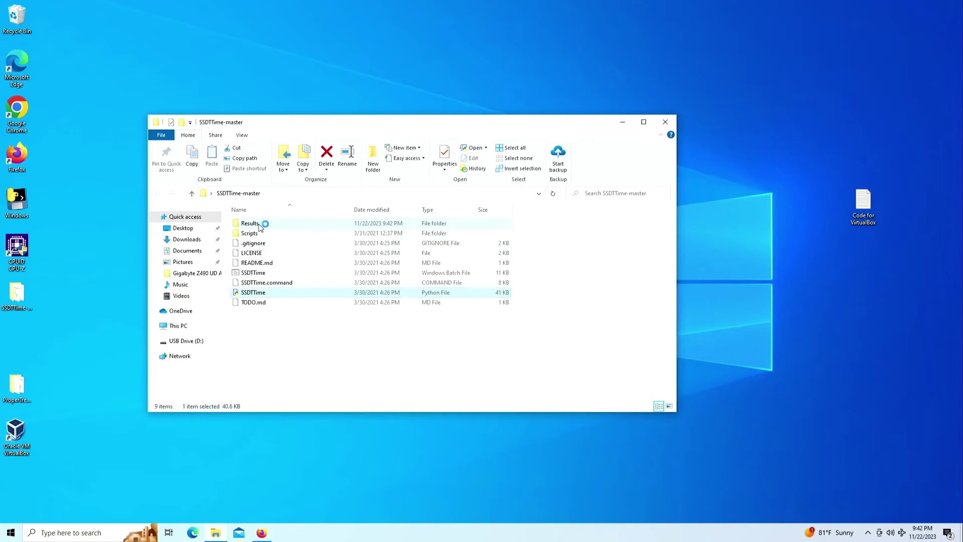
pyautogui.doubleClick(260, 224)
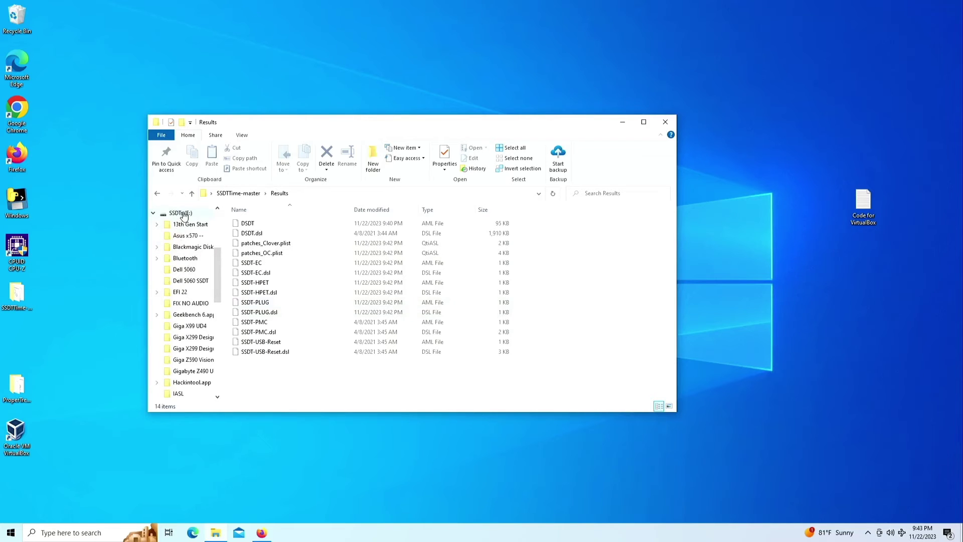
# - Create a new folder named m93p on the SSDTs (E:) drive
pyautogui.click(182, 214)
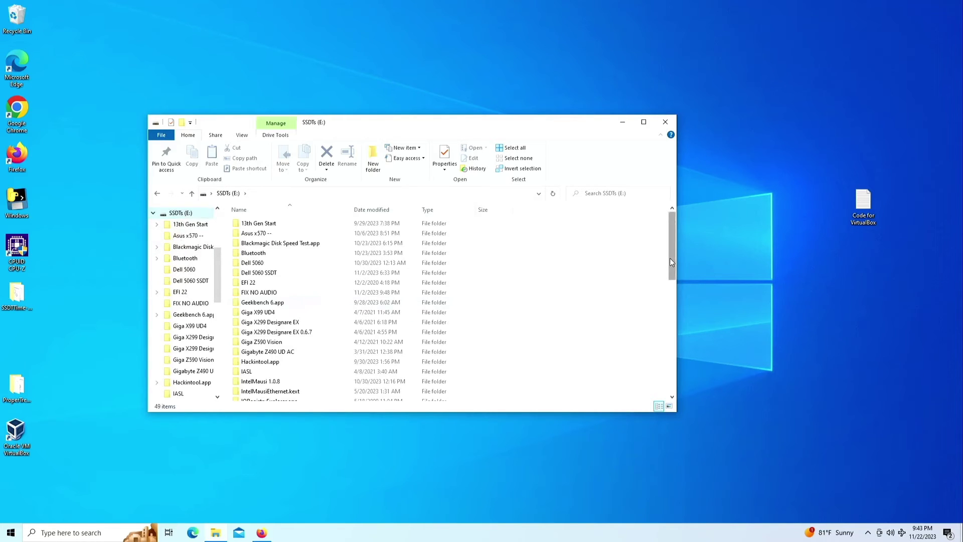
pyautogui.moveTo(670, 257); pyautogui.dragTo(676, 387)
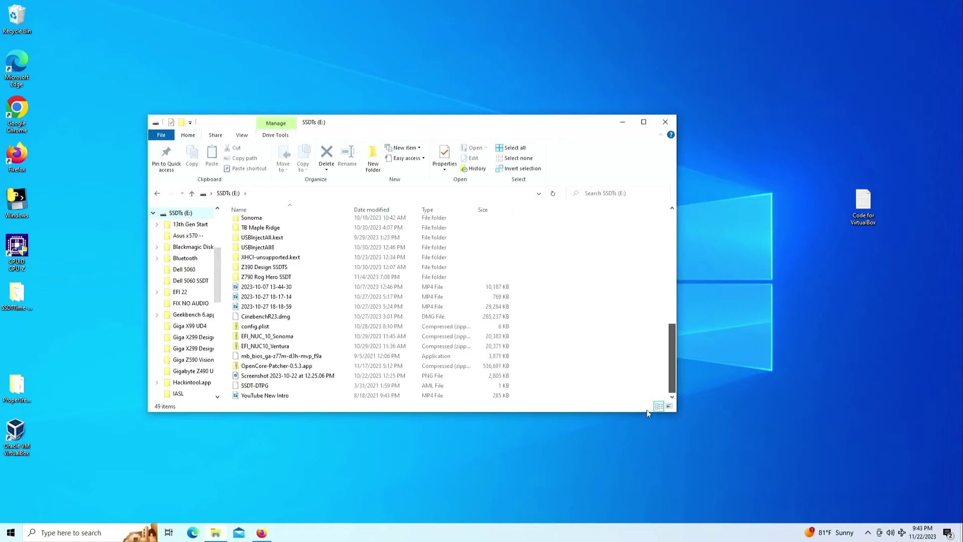
pyautogui.rightClick(603, 403)
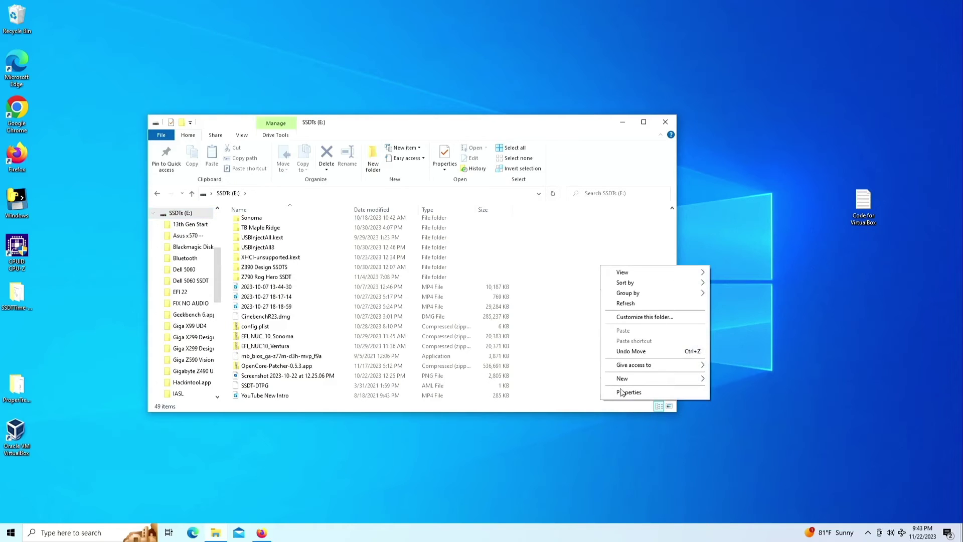
pyautogui.moveTo(630, 380)
pyautogui.click(742, 381)
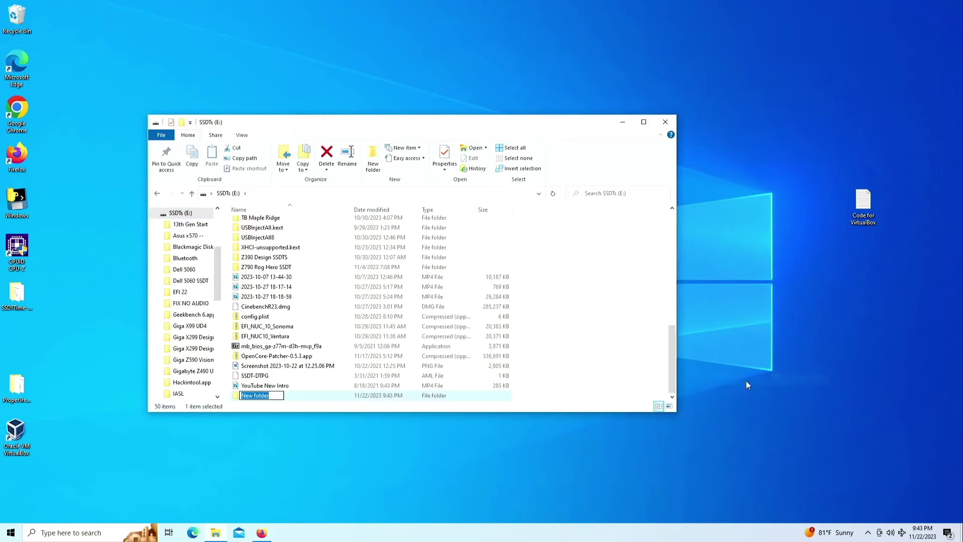
pyautogui.write('m93p')
pyautogui.press('Return')
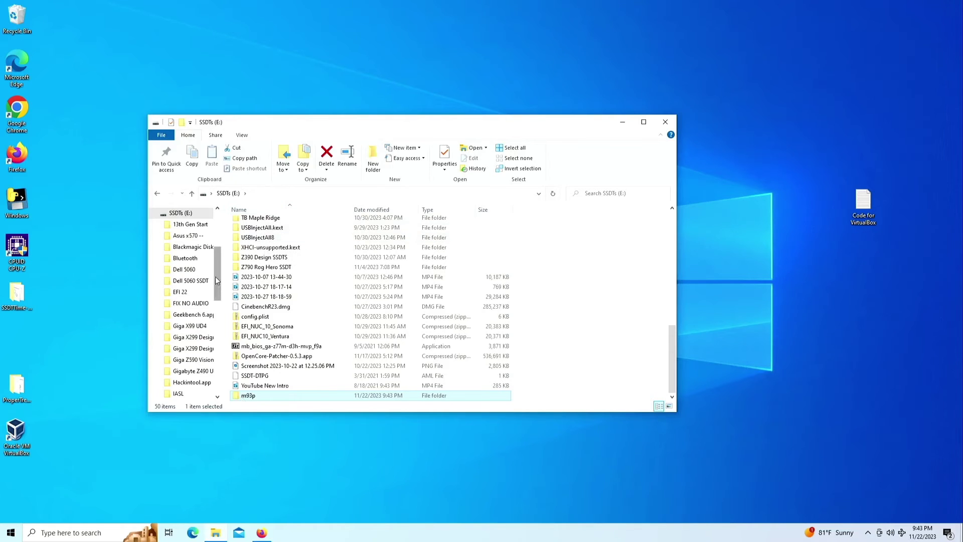
# - Open SSDTTime-master's Results folder in a second window and place it beside the SSDTs drive window
pyautogui.moveTo(220, 286); pyautogui.dragTo(227, 237)
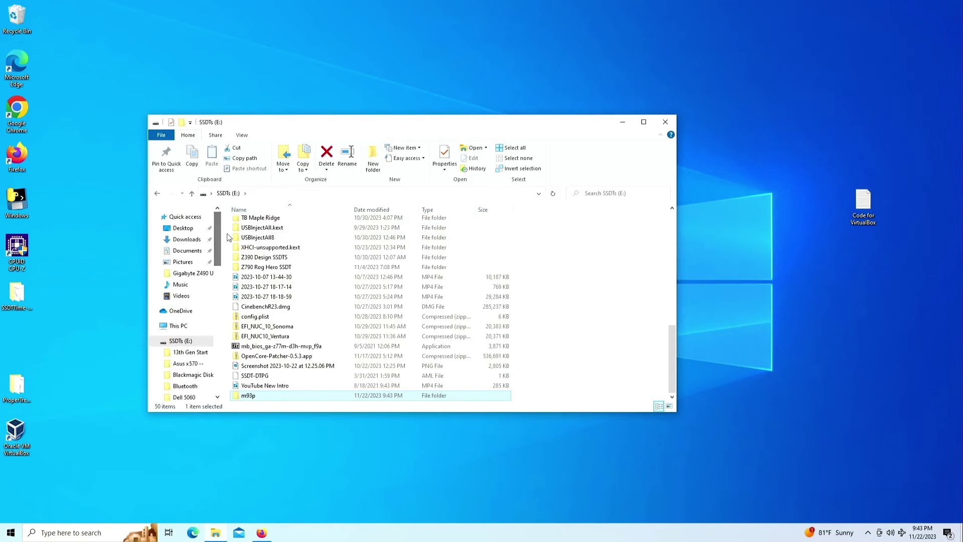
pyautogui.click(17, 298)
pyautogui.doubleClick(16, 298)
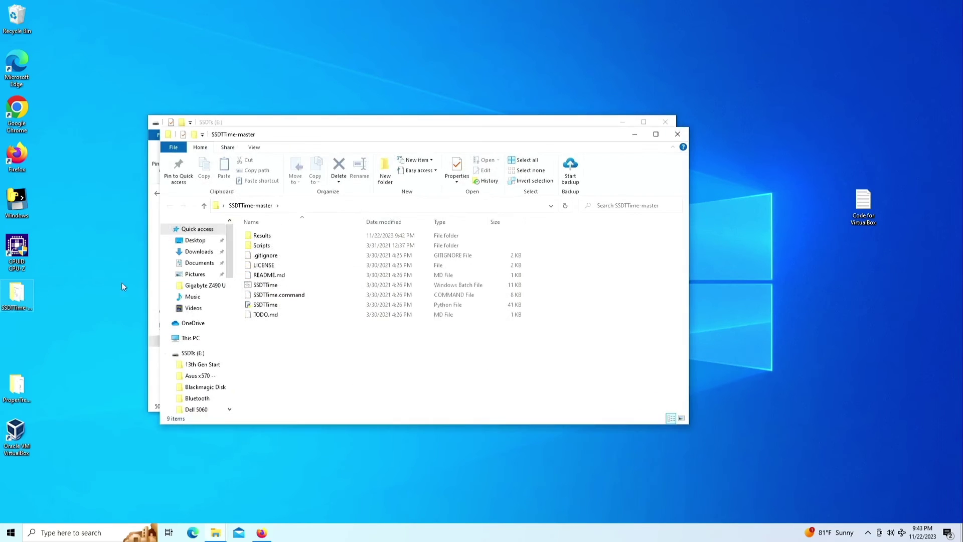
pyautogui.doubleClick(275, 236)
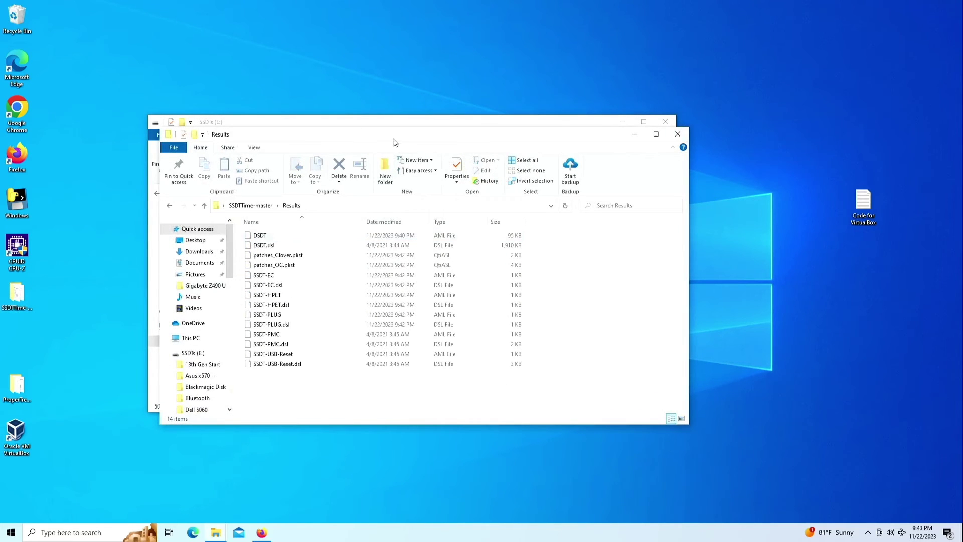
pyautogui.moveTo(397, 134); pyautogui.dragTo(605, 119)
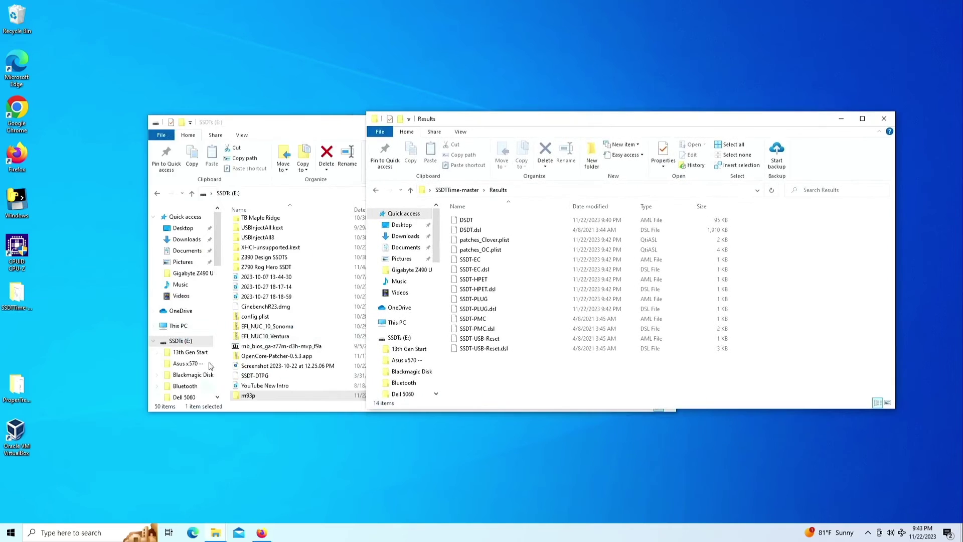
# - Copy all files from the Results folder into the m93p folder on the SSDTs drive and close both windows
pyautogui.moveTo(218, 240); pyautogui.dragTo(218, 353)
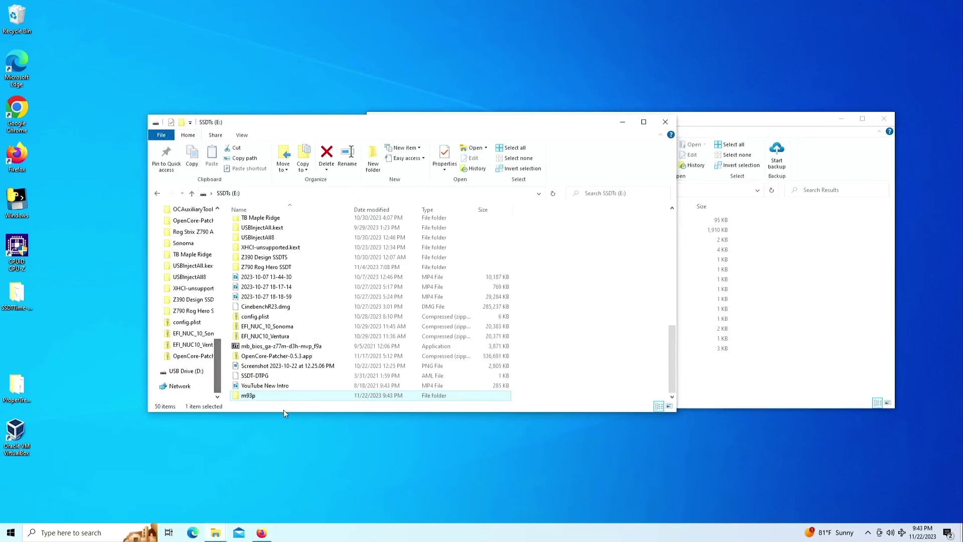
pyautogui.doubleClick(293, 397)
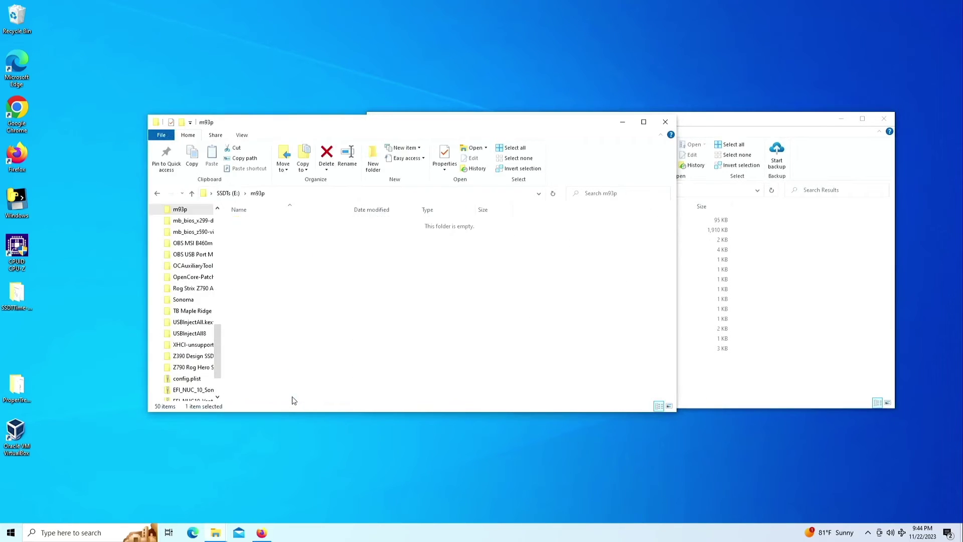
pyautogui.click(771, 125)
pyautogui.moveTo(542, 366); pyautogui.dragTo(281, 322)
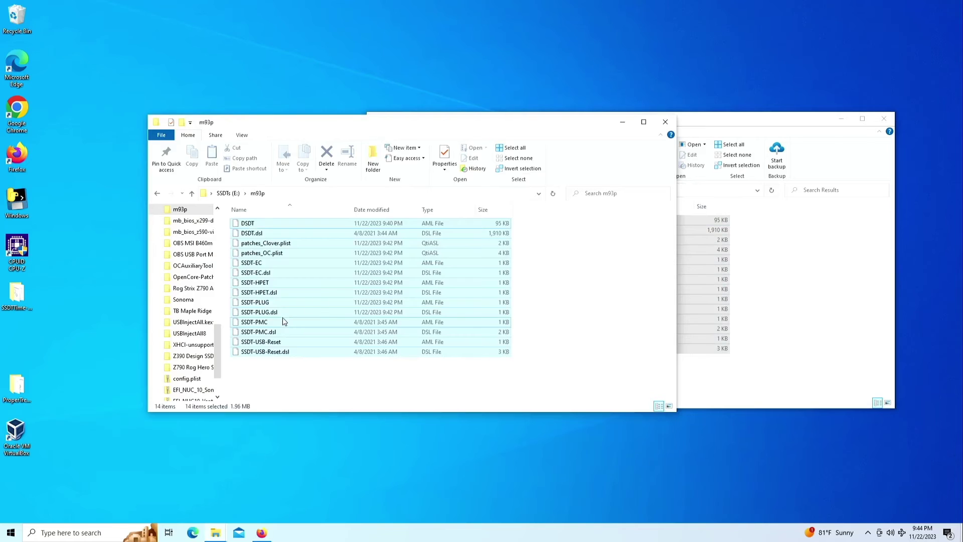
pyautogui.click(884, 121)
pyautogui.click(666, 123)
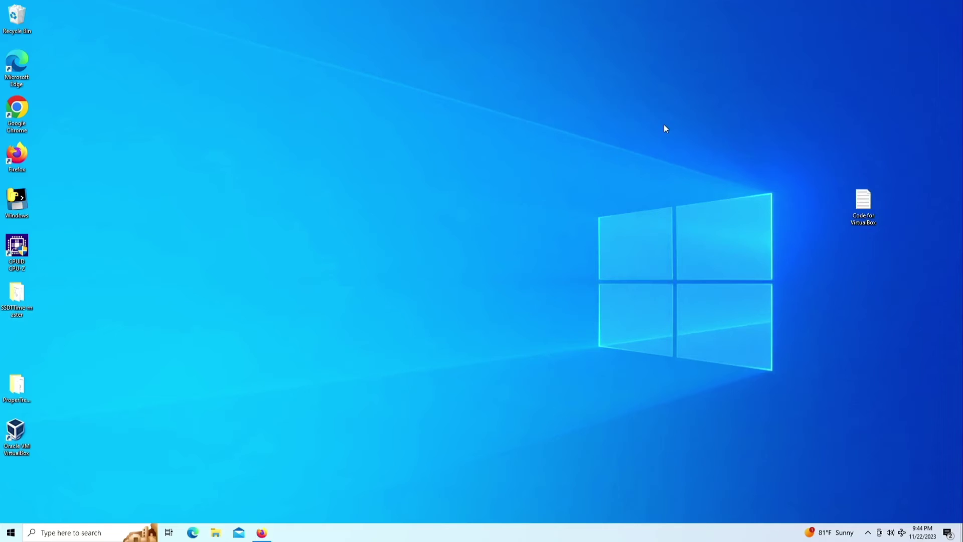
# - Restart the computer and log in to macOS Sonoma with the account password
pyautogui.click(11, 533)
pyautogui.click(11, 511)
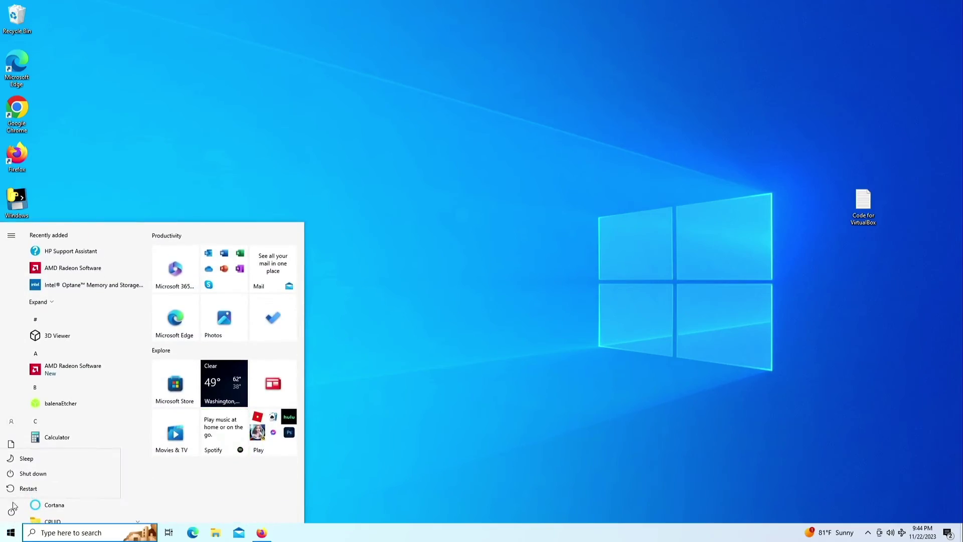
pyautogui.click(29, 488)
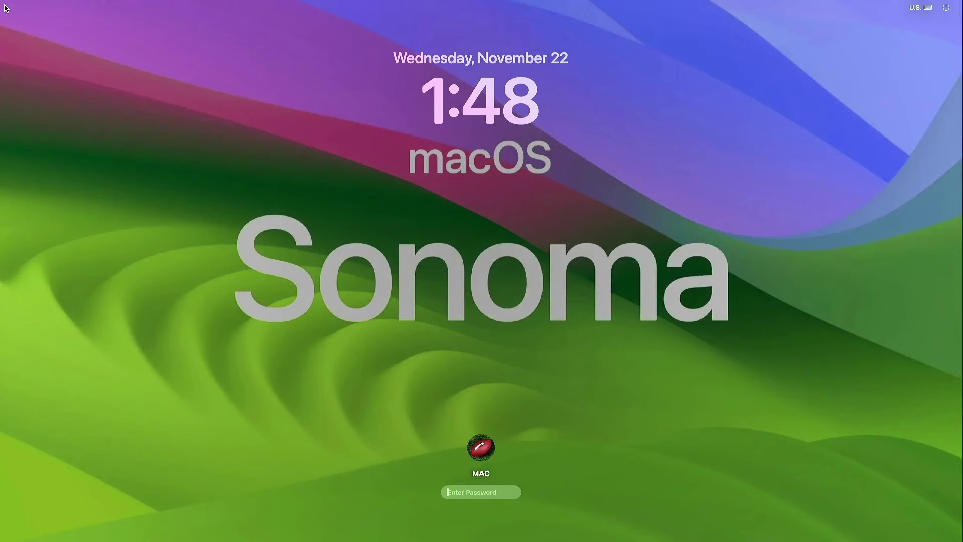
pyautogui.write('••••')
pyautogui.press('Return')
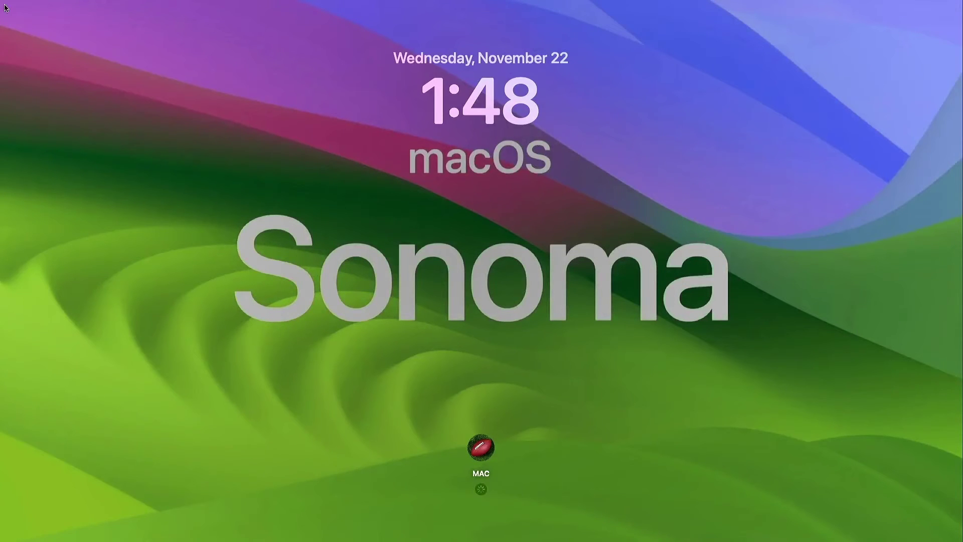
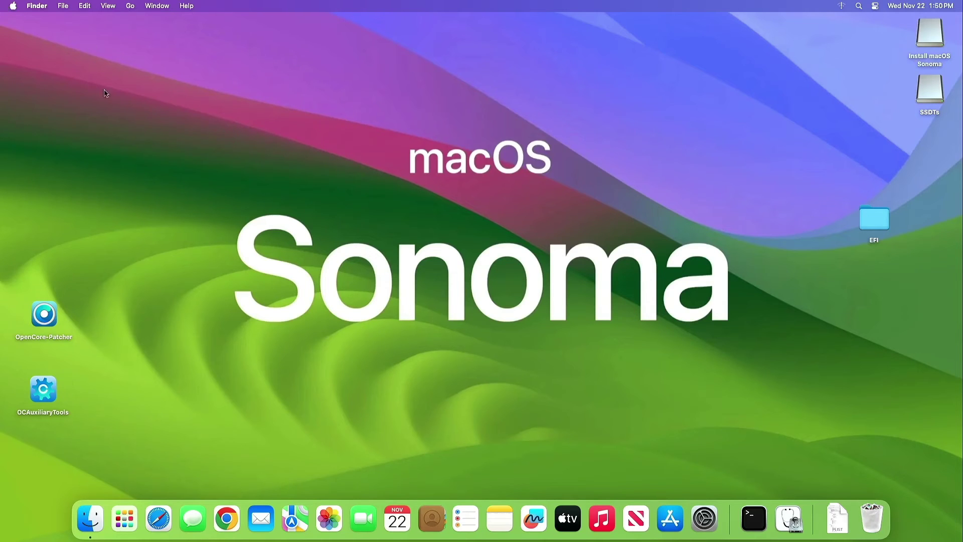
# - Open the m93p folder on the SSDTs drive in Finder and move its window clear of the desktop's EFI folder
pyautogui.click(934, 100)
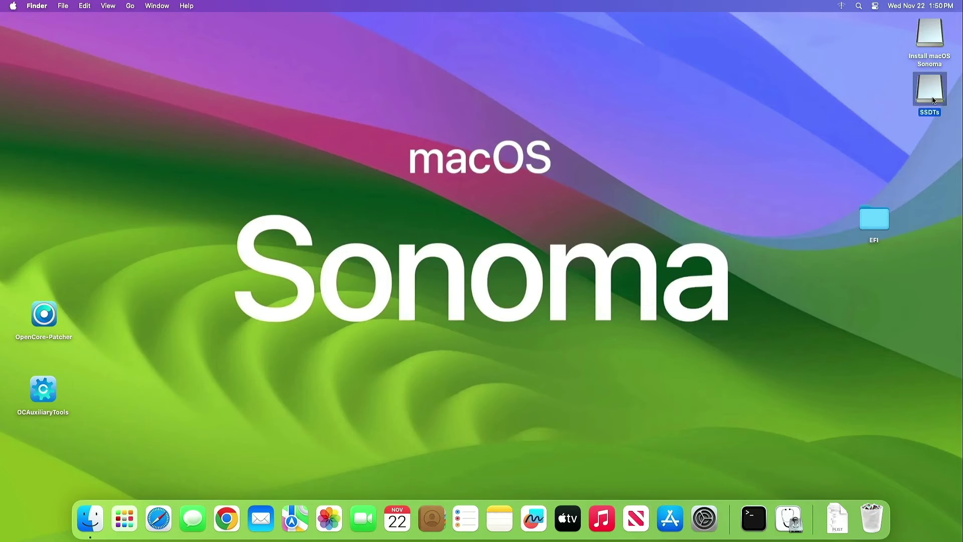
pyautogui.doubleClick(934, 100)
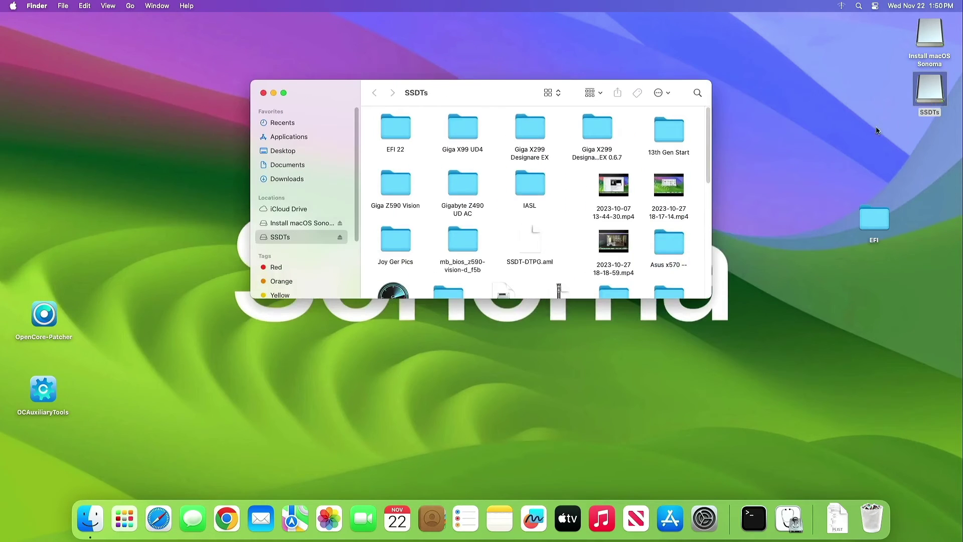
pyautogui.moveTo(467, 95); pyautogui.dragTo(366, 62)
pyautogui.scroll(-10, 427, 210)
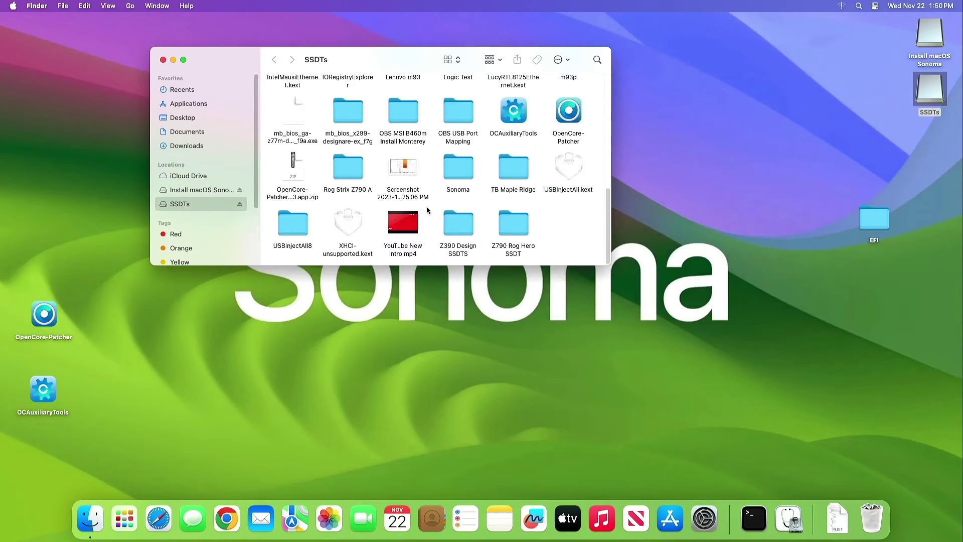
pyautogui.scroll(3, 427, 209)
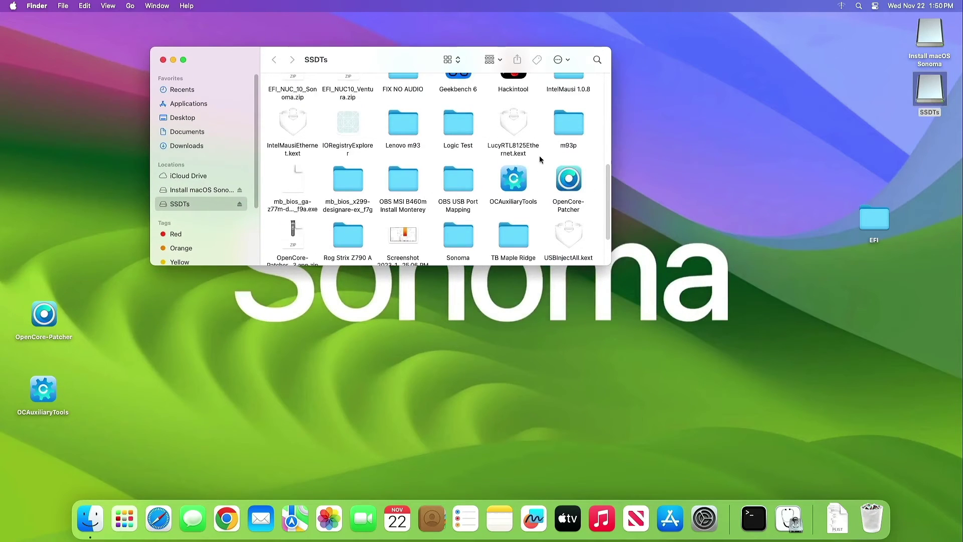
pyautogui.doubleClick(563, 132)
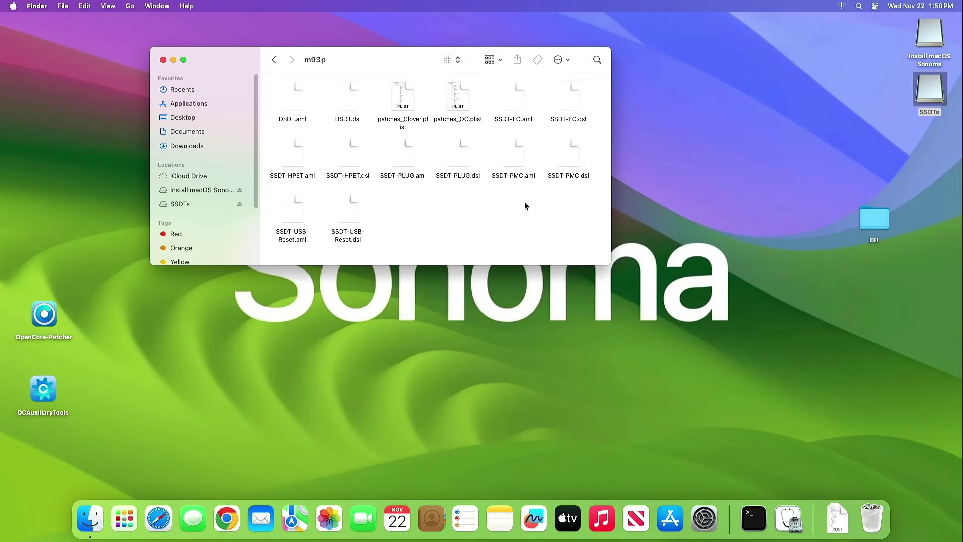
pyautogui.moveTo(428, 65); pyautogui.dragTo(351, 53)
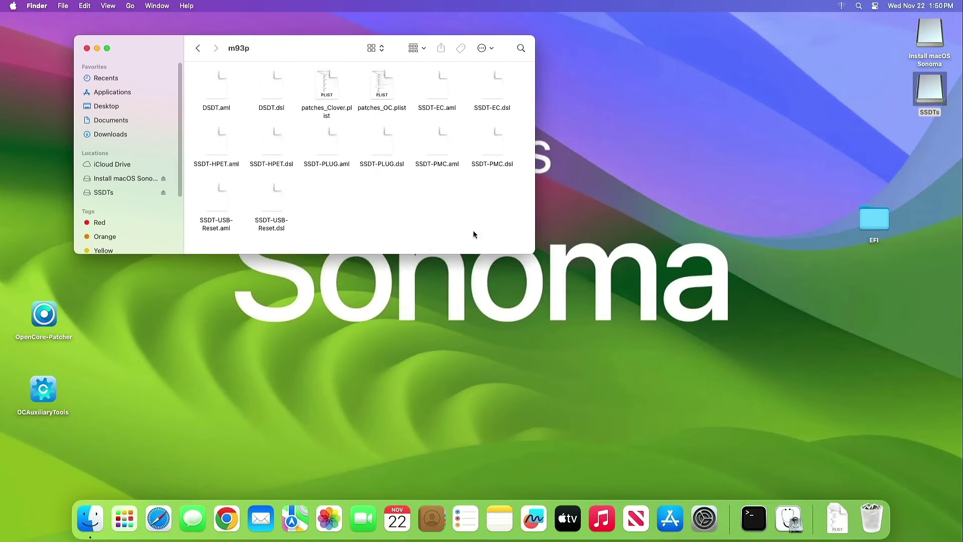
# - Open the ACPI folder inside the desktop's EFI/OC folder and place its window beside the m93p window
pyautogui.doubleClick(871, 224)
pyautogui.moveTo(608, 237); pyautogui.dragTo(686, 267)
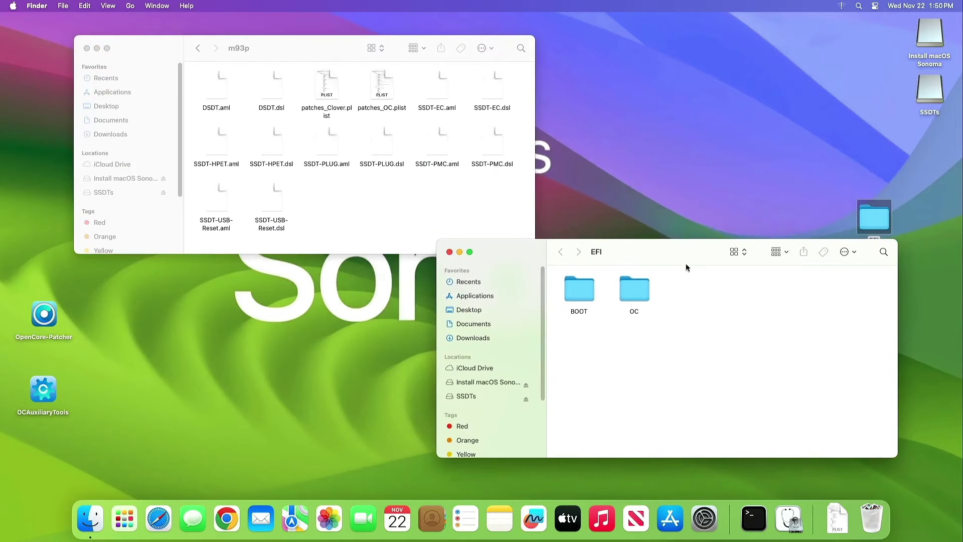
pyautogui.doubleClick(647, 284)
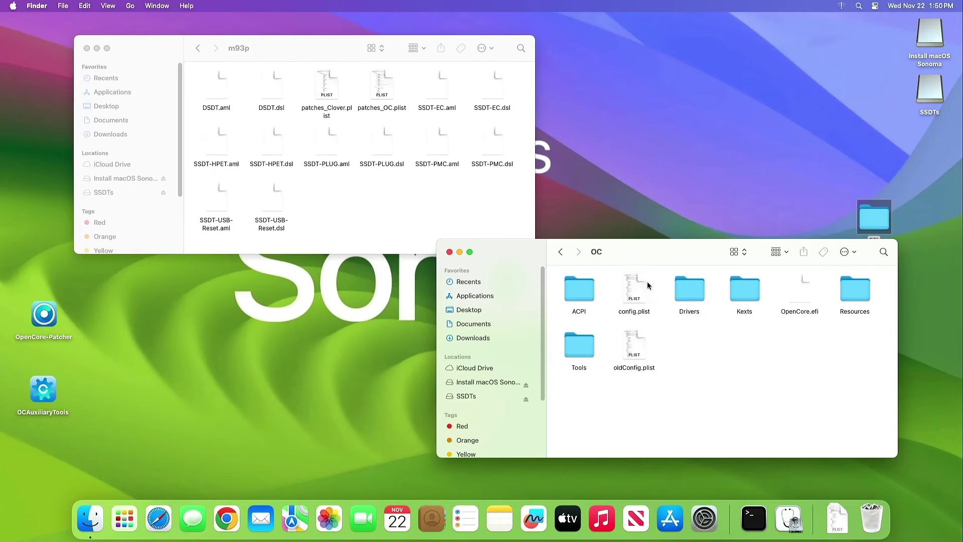
pyautogui.doubleClick(587, 295)
pyautogui.moveTo(650, 255); pyautogui.dragTo(690, 258)
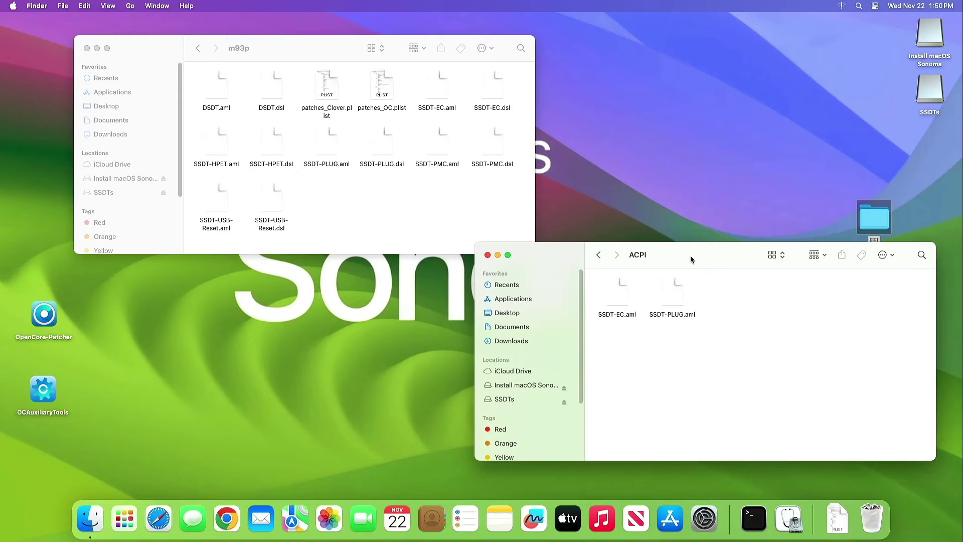
# - Move the existing SSDT-EC.aml and SSDT-PLUG.aml files from the EFI's ACPI folder to the Trash
pyautogui.moveTo(720, 315); pyautogui.dragTo(610, 294)
pyautogui.rightClick(609, 294)
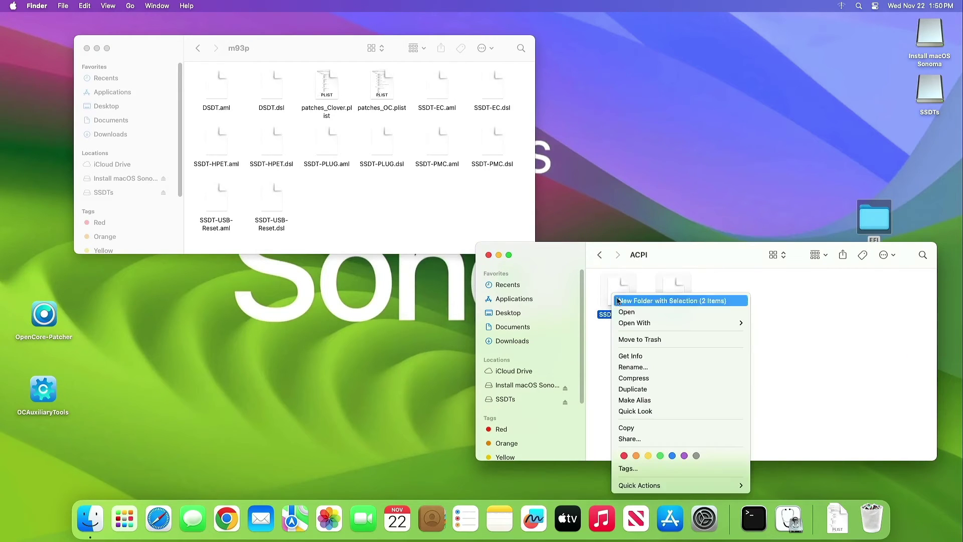
pyautogui.click(647, 337)
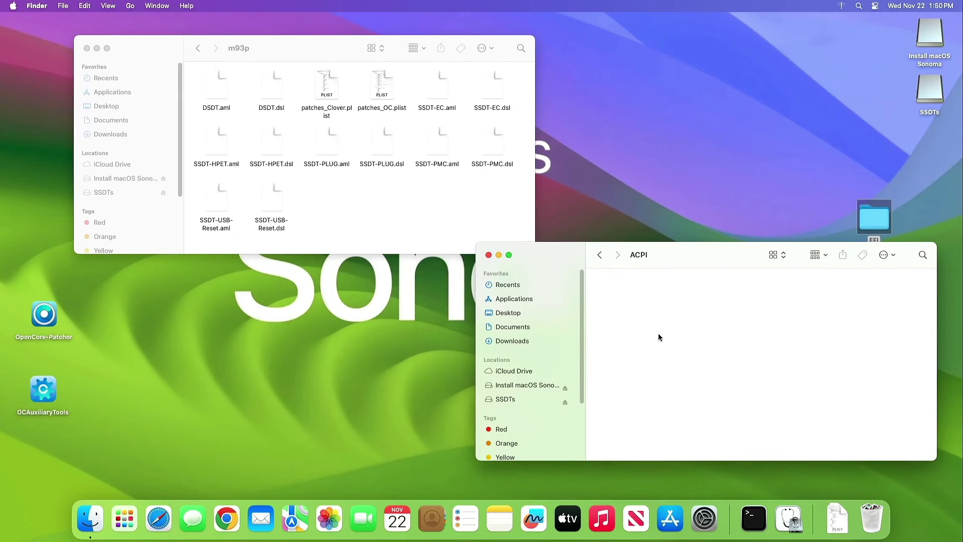
# - Copy SSDT-EC.aml, SSDT-PLUG.aml and SSDT-HPET.aml from the m93p folder into the EFI's ACPI folder
pyautogui.click(406, 218)
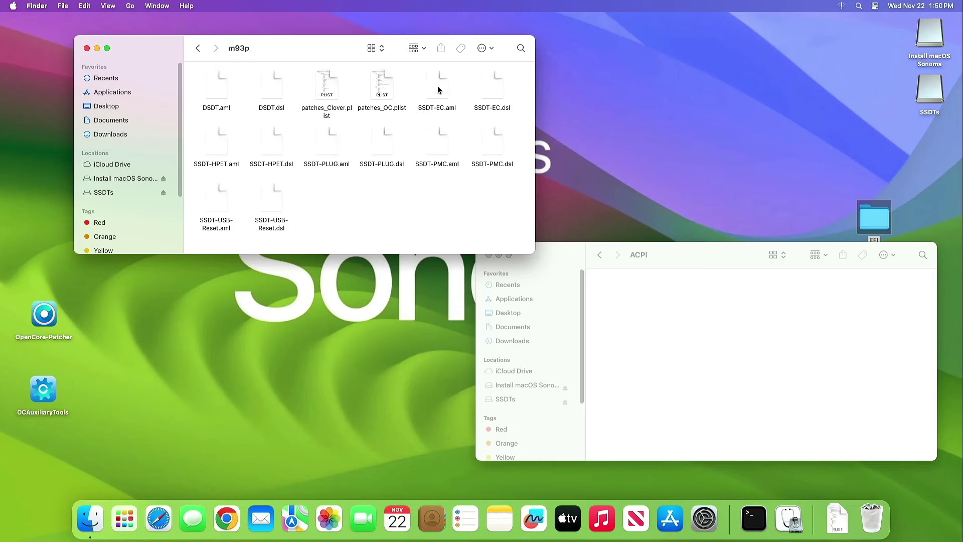
pyautogui.moveTo(437, 87); pyautogui.dragTo(684, 327)
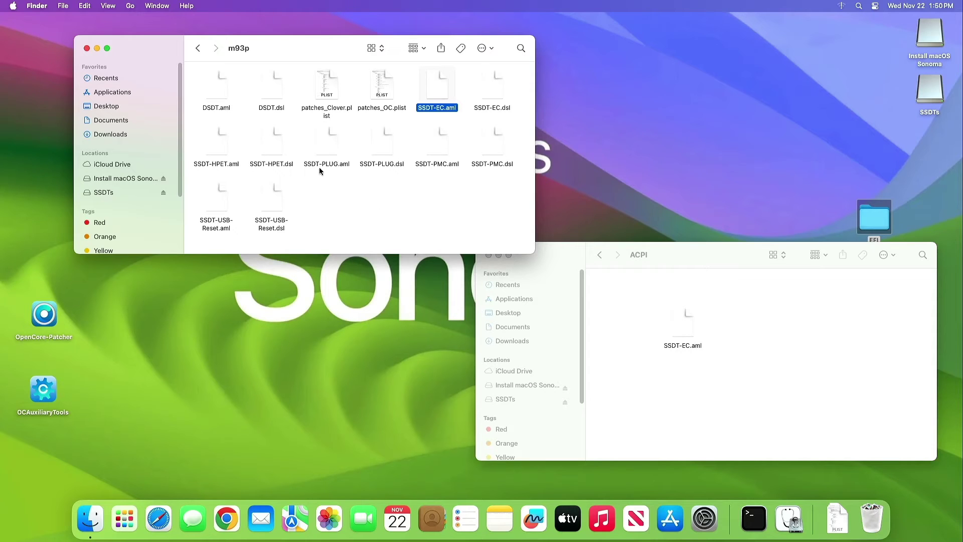
pyautogui.moveTo(329, 146); pyautogui.dragTo(635, 337)
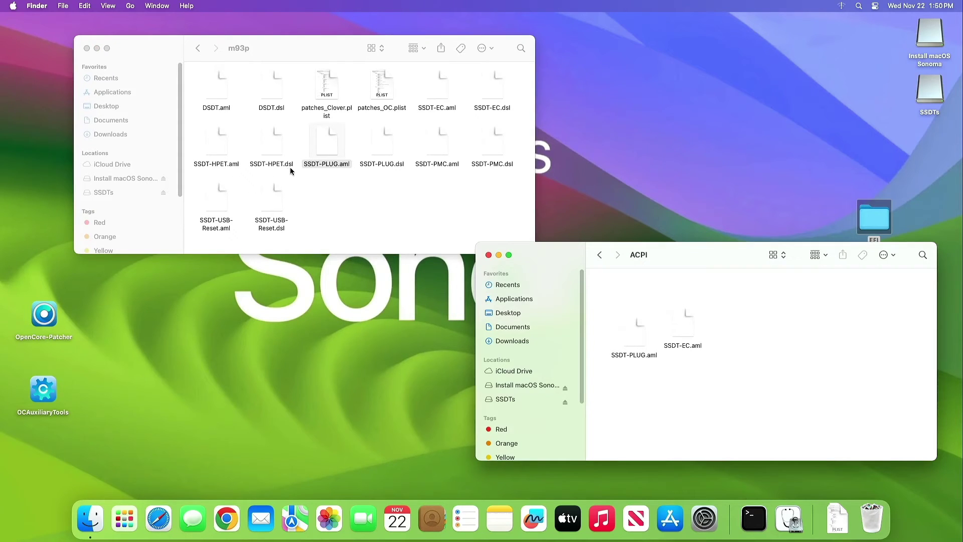
pyautogui.moveTo(213, 141); pyautogui.dragTo(776, 357)
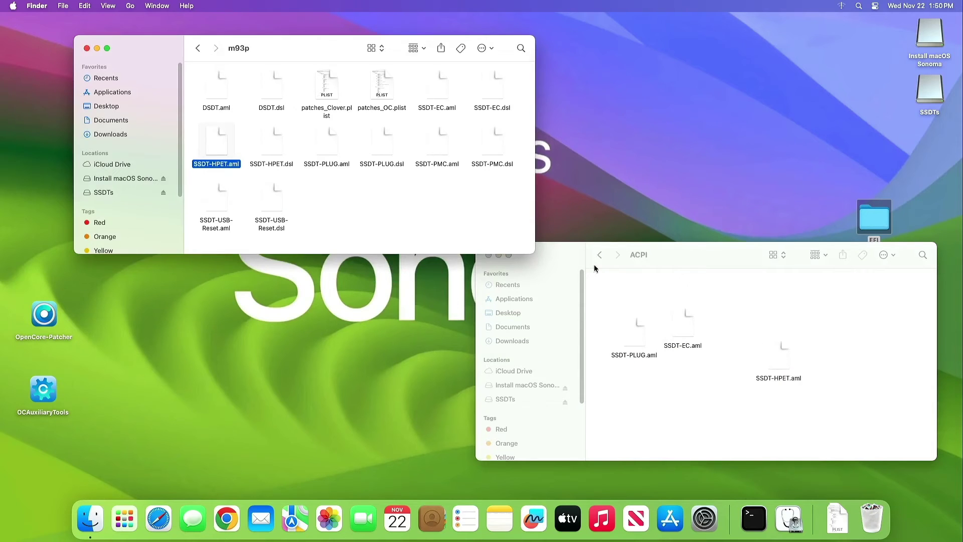
# - Go back to the OC folder and open config.plist with OCAuxiliaryTools
pyautogui.click(600, 255)
pyautogui.rightClick(671, 298)
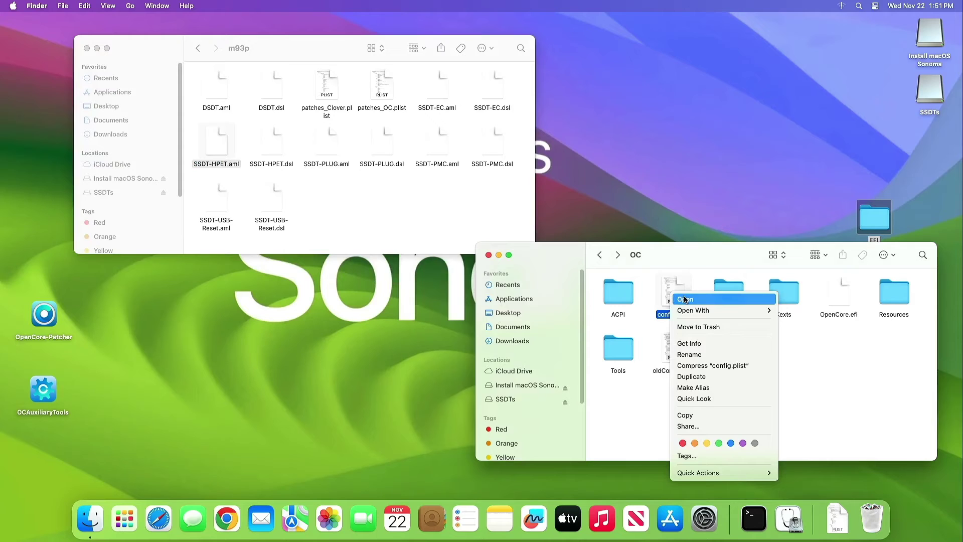
pyautogui.click(814, 376)
pyautogui.rightClick(673, 299)
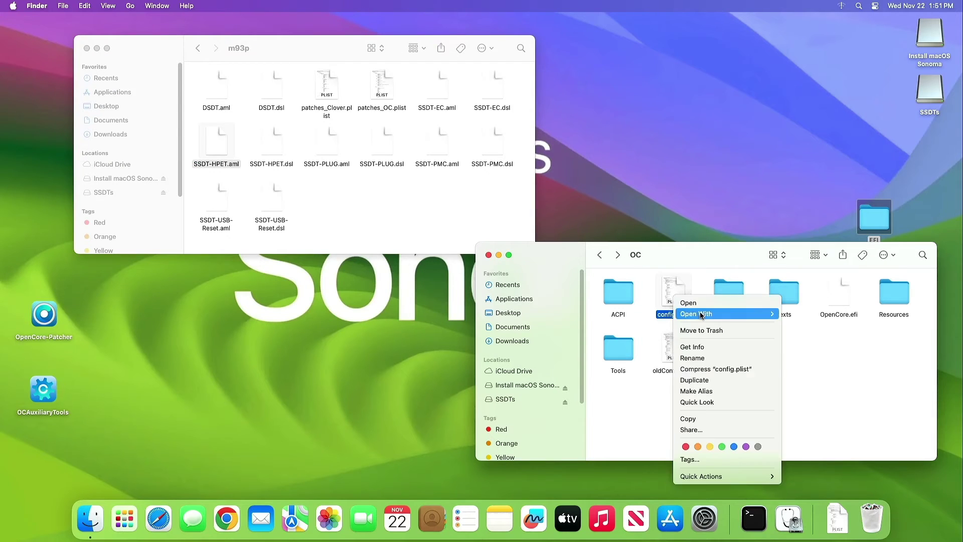
pyautogui.click(801, 318)
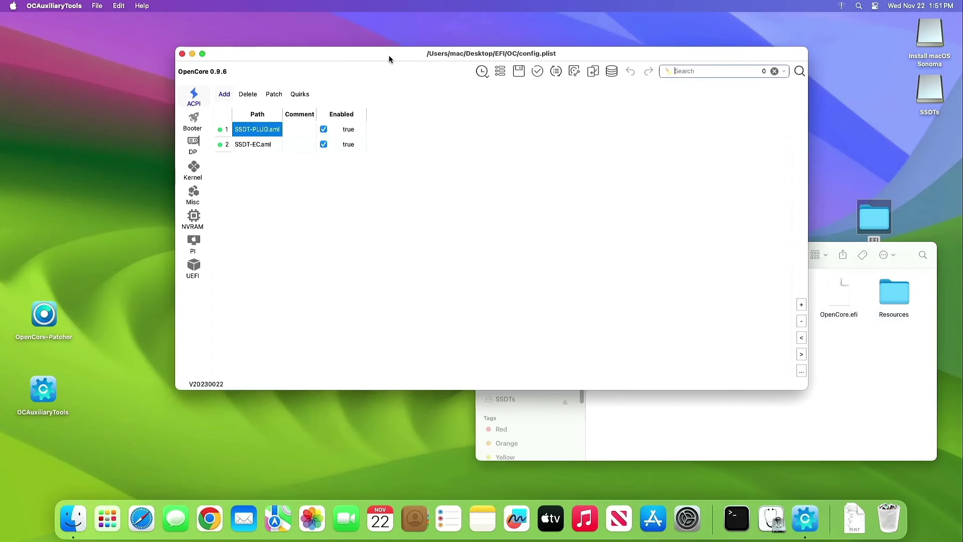
# - Reposition the config.plist window, close the OC folder window and return to OCAuxiliaryTools
pyautogui.moveTo(389, 59); pyautogui.dragTo(343, 66)
pyautogui.click(833, 247)
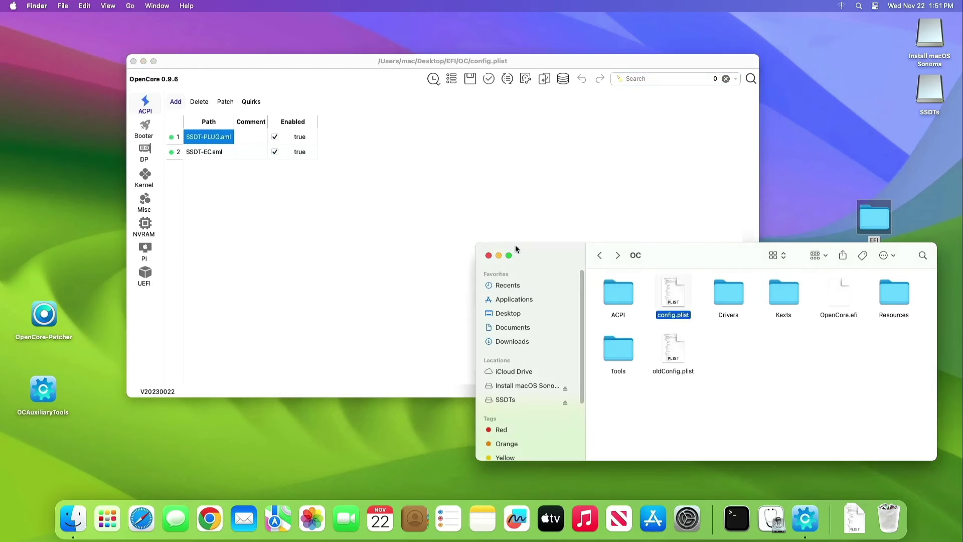
pyautogui.click(487, 257)
pyautogui.click(314, 222)
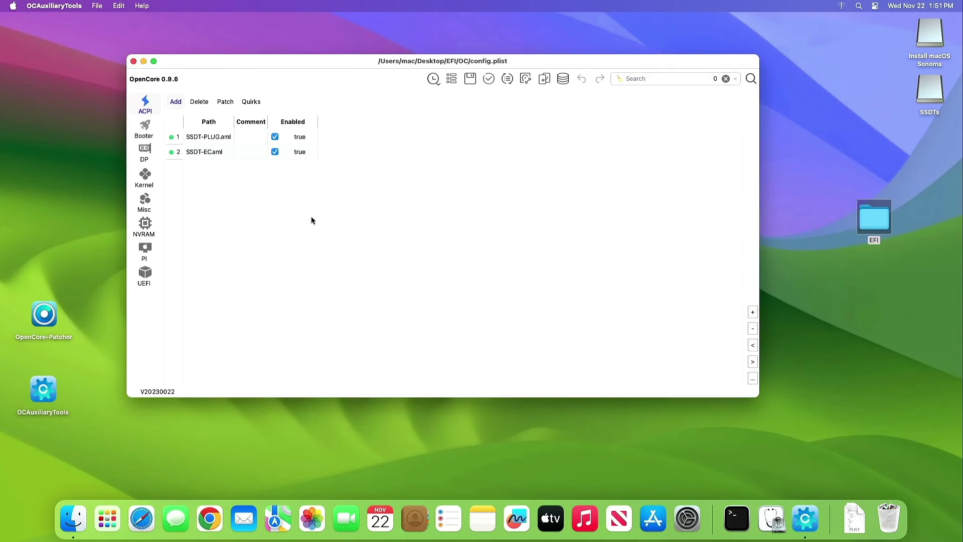
# - Remove the SSDT-PLUG.aml and SSDT-EC.aml entries from the ACPI Add list in config.plist
pyautogui.click(216, 137)
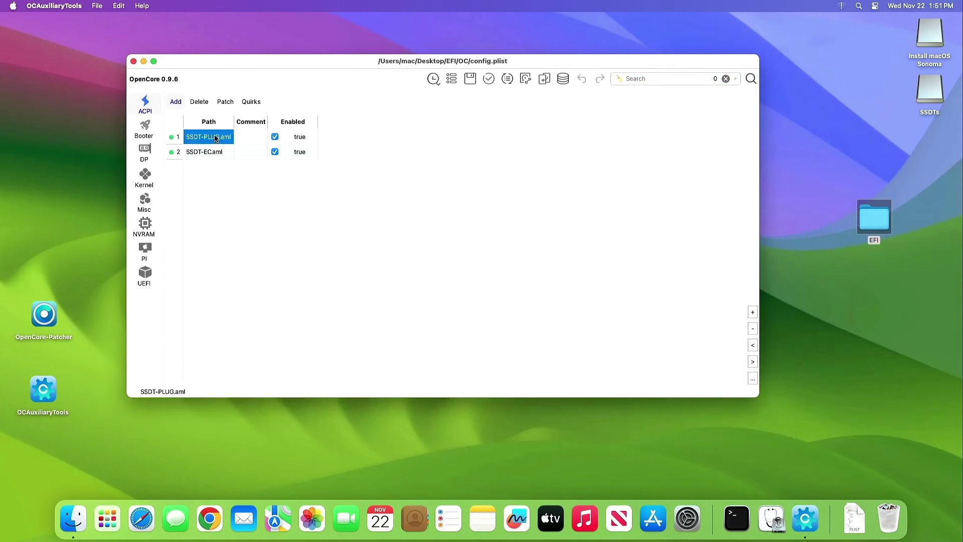
pyautogui.click(752, 329)
pyautogui.click(752, 329)
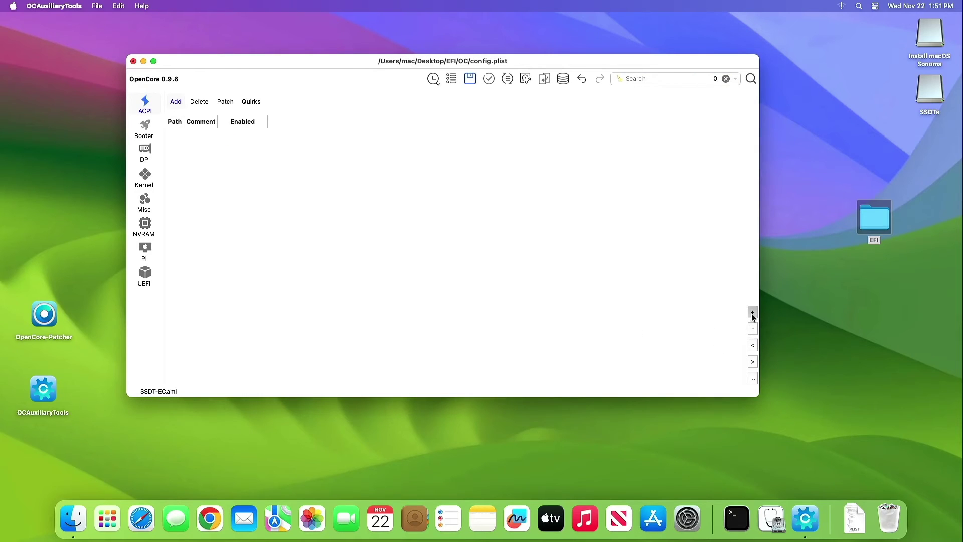
# - Add SSDT-EC.aml, SSDT-HPET.aml and SSDT-PLUG.aml from the desktop EFI/OC/ACPI folder to the ACPI Add list
pyautogui.click(752, 313)
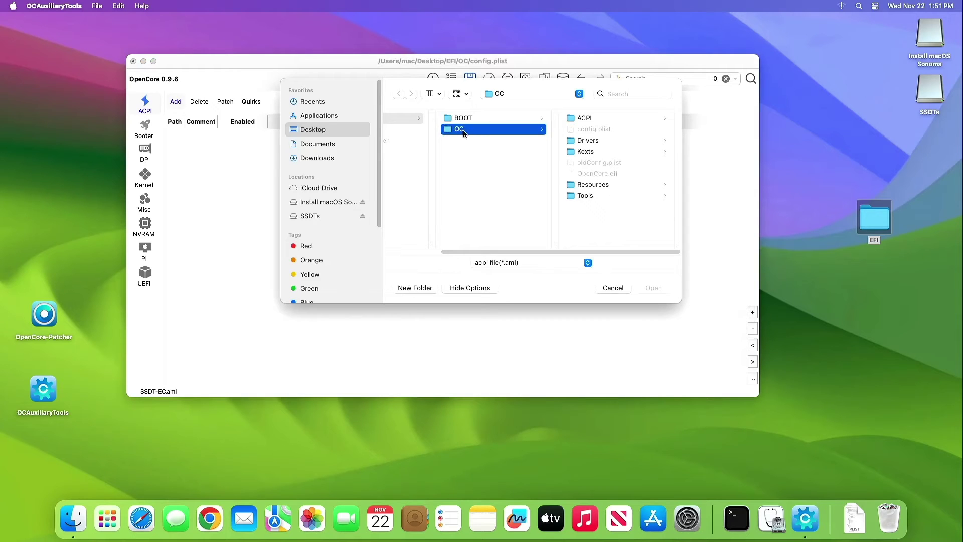
pyautogui.click(576, 119)
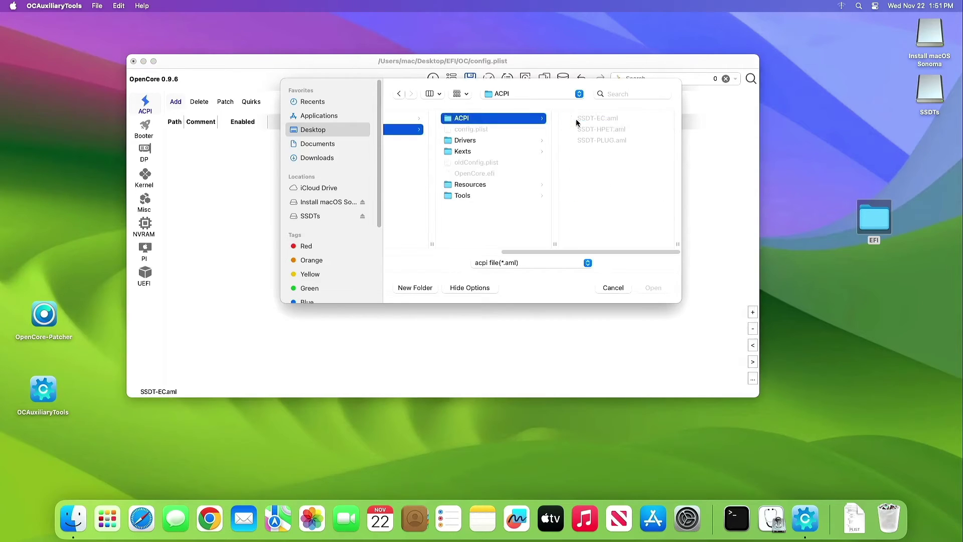
pyautogui.click(576, 119)
pyautogui.click(509, 156)
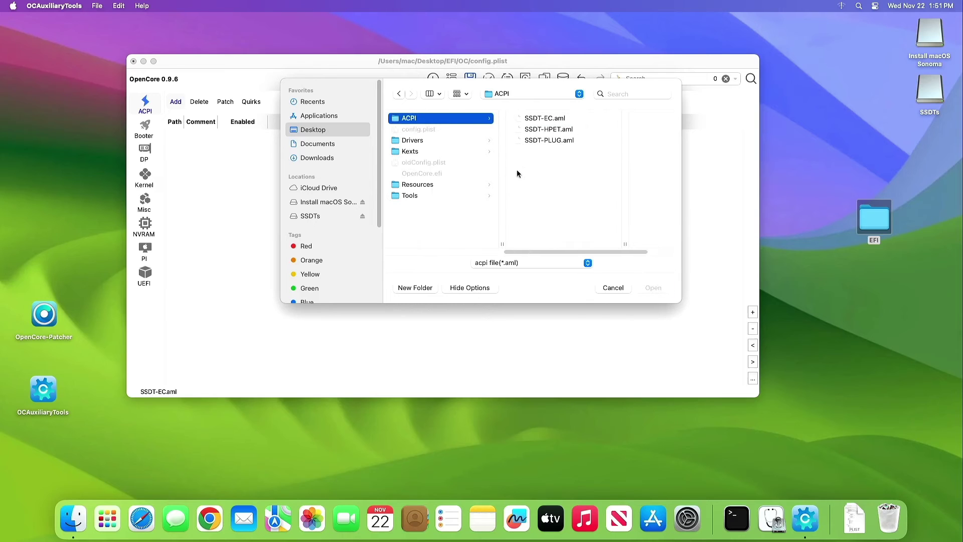
pyautogui.moveTo(563, 165); pyautogui.dragTo(556, 121)
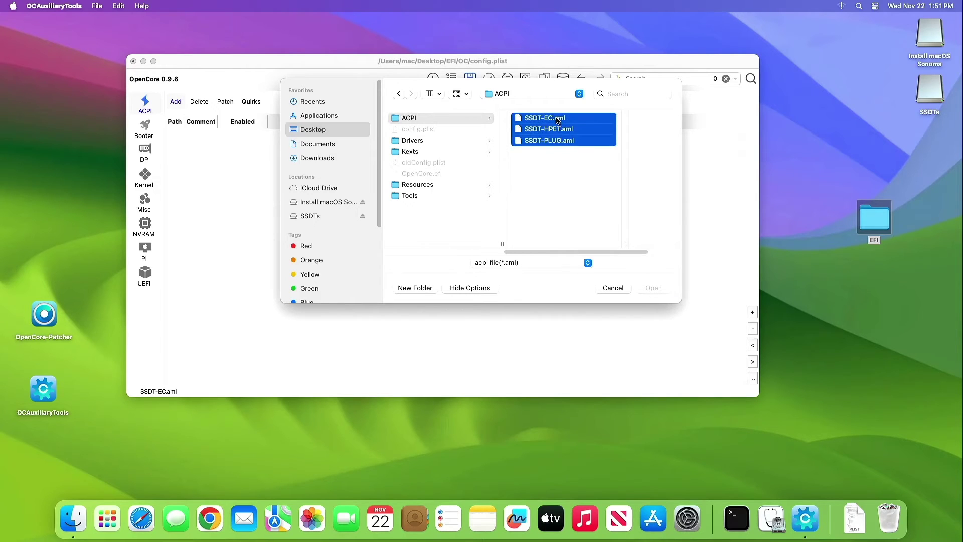
pyautogui.click(653, 289)
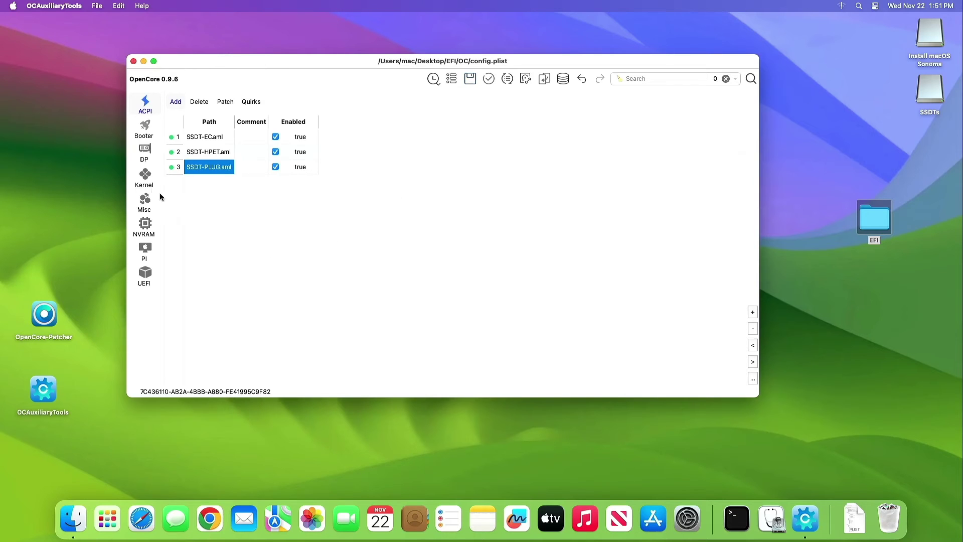
# - Look over the Kernel, DP, Misc and NVRAM sections of config.plist
pyautogui.click(145, 177)
pyautogui.click(144, 155)
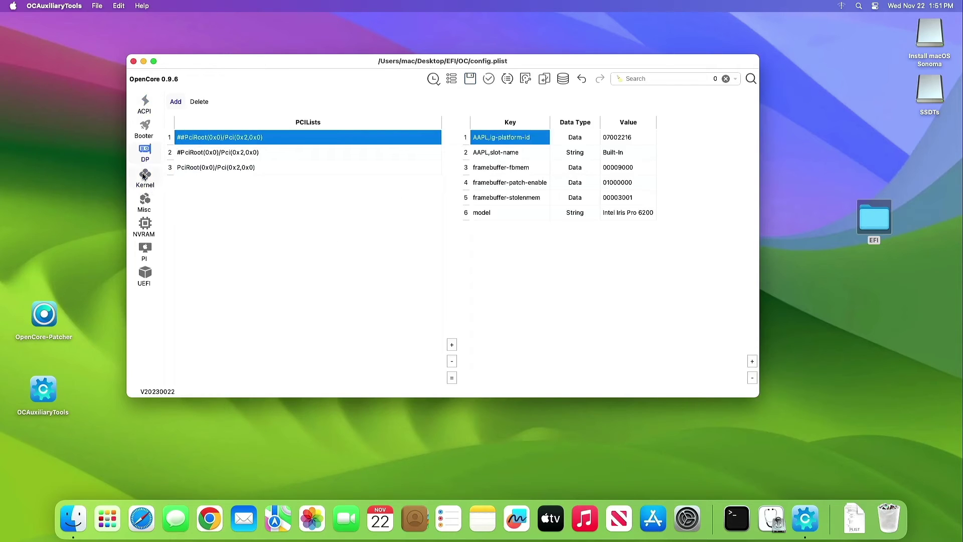
pyautogui.click(144, 177)
pyautogui.click(144, 201)
pyautogui.click(142, 228)
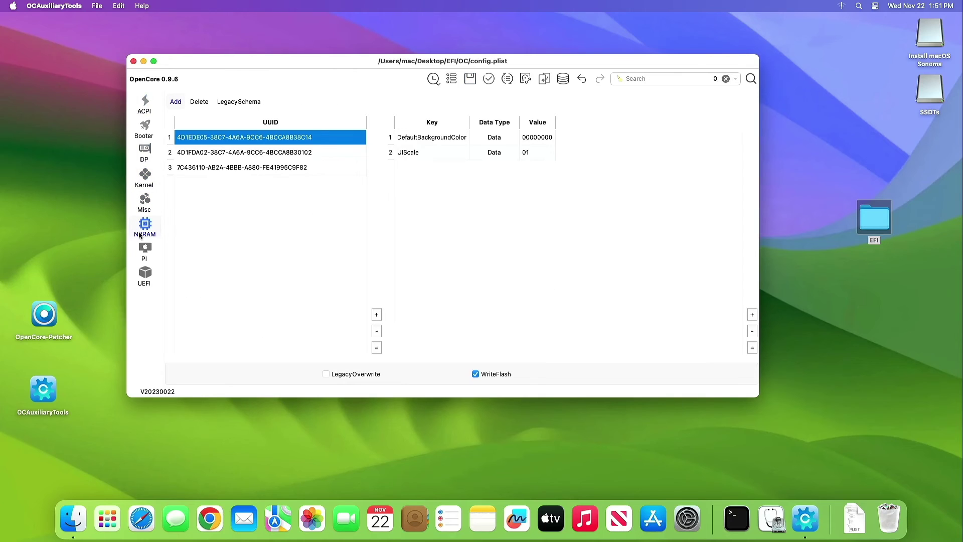
# - Switch to Chrome, reposition its window and search Google for "lenovo tiny m93p"
pyautogui.click(215, 526)
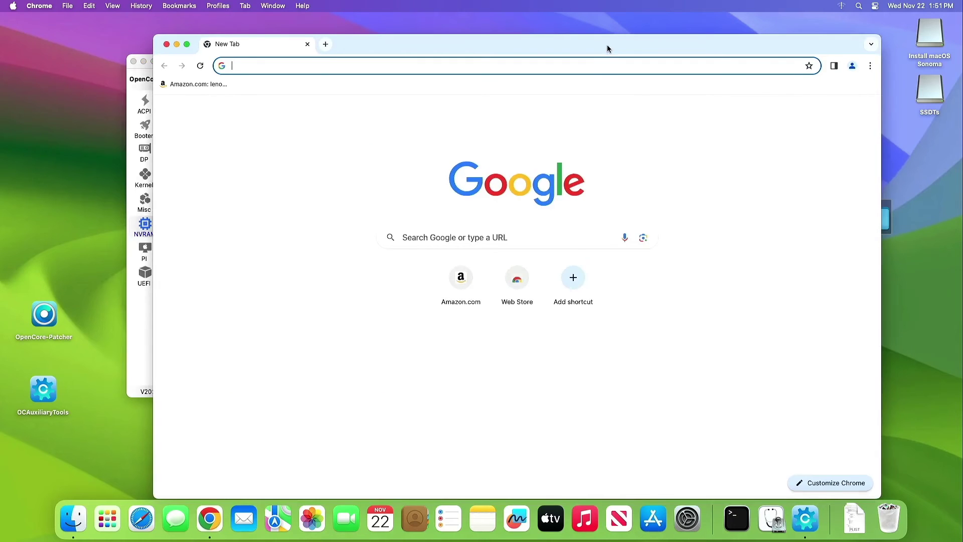
pyautogui.moveTo(607, 48); pyautogui.dragTo(595, 33)
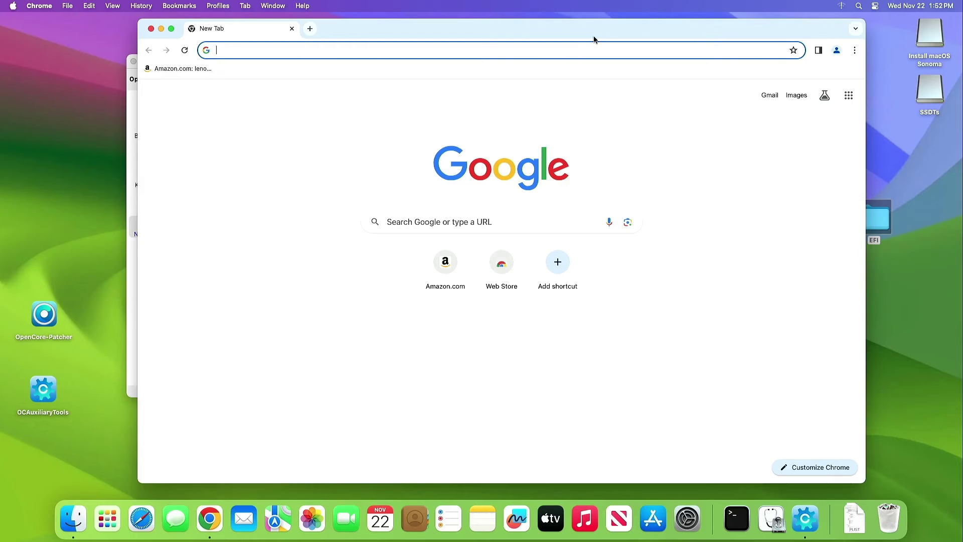
pyautogui.write('Leno')
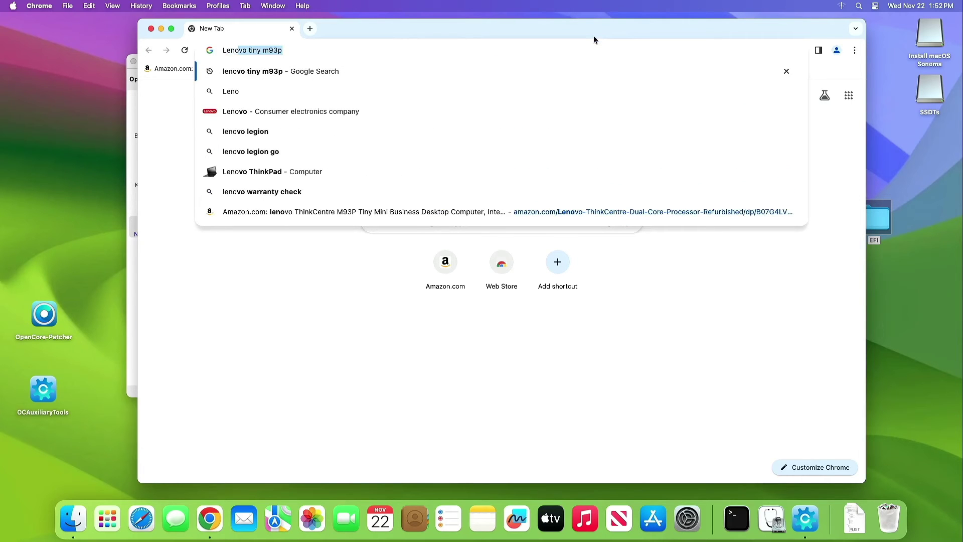
pyautogui.press('BackSpace')
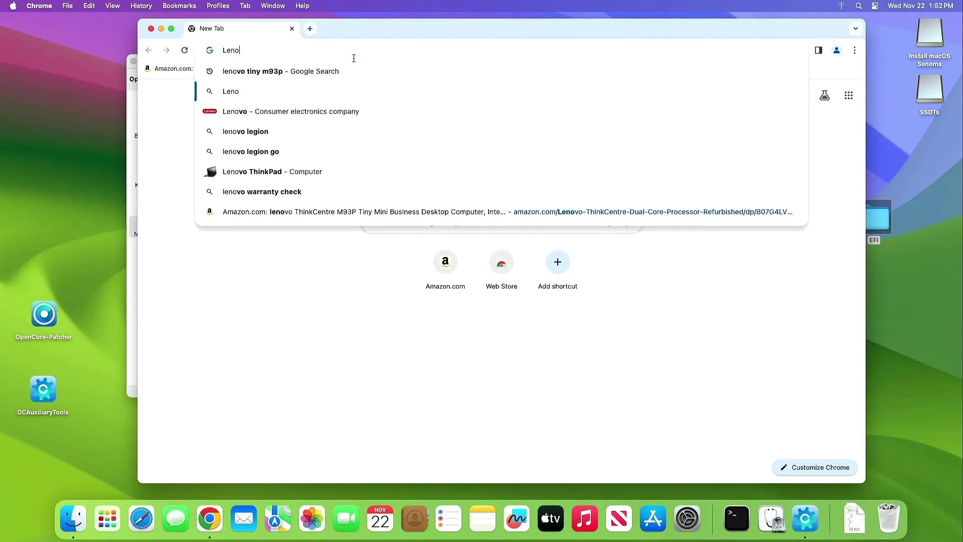
pyautogui.click(297, 71)
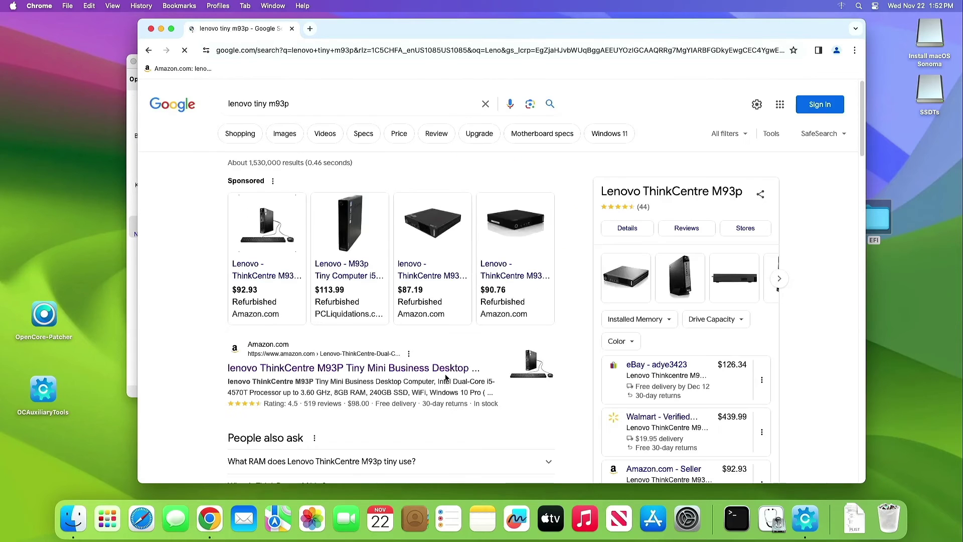
# - Search for "lenovo m93p tiny specs" and open Lenovo's PSREF document with the ThinkCentre M93/M93p Tiny platform specifications
pyautogui.scroll(-2, 388, 374)
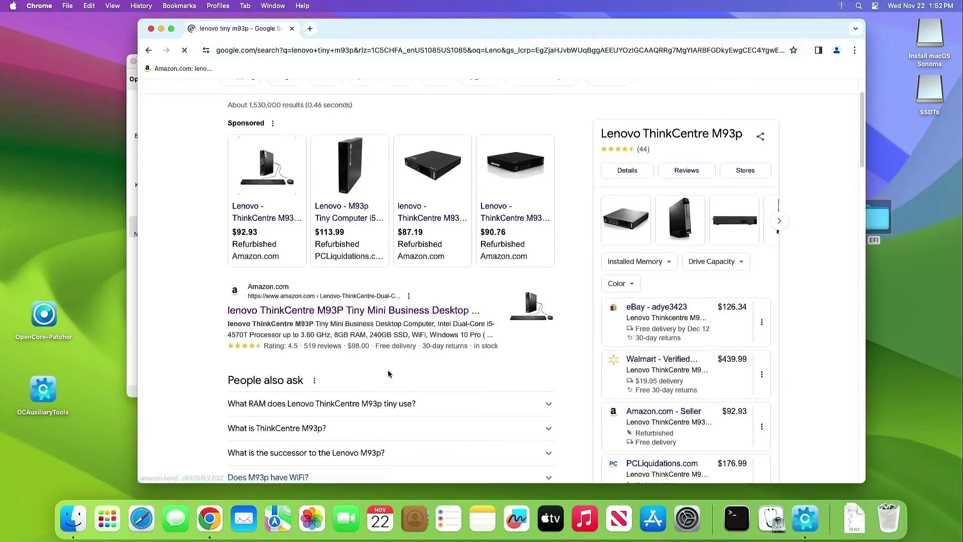
pyautogui.scroll(2, 389, 373)
pyautogui.click(322, 104)
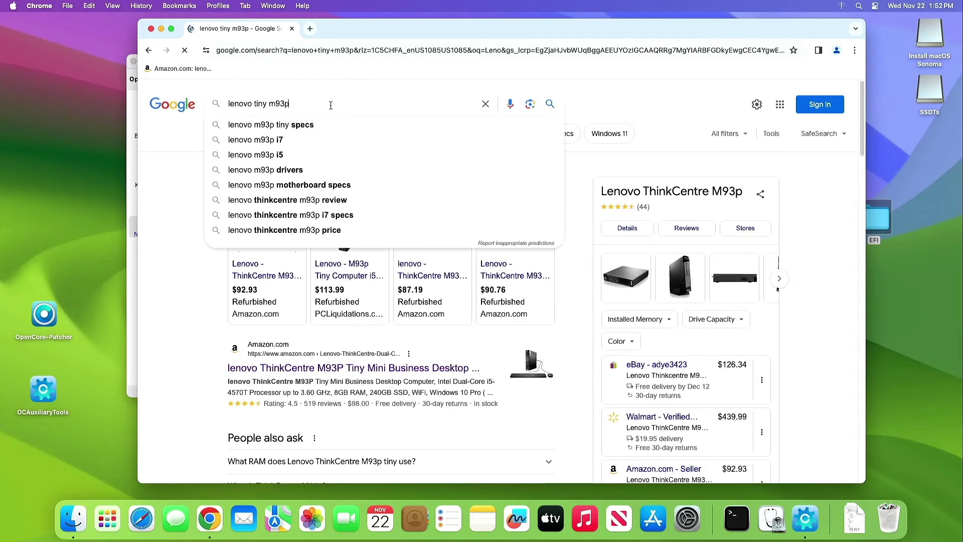
pyautogui.click(315, 125)
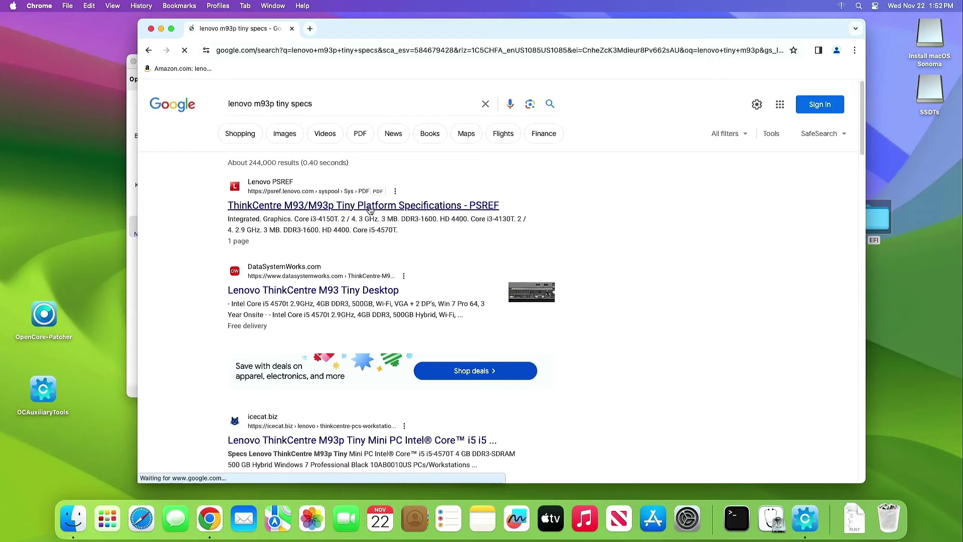
pyautogui.click(370, 209)
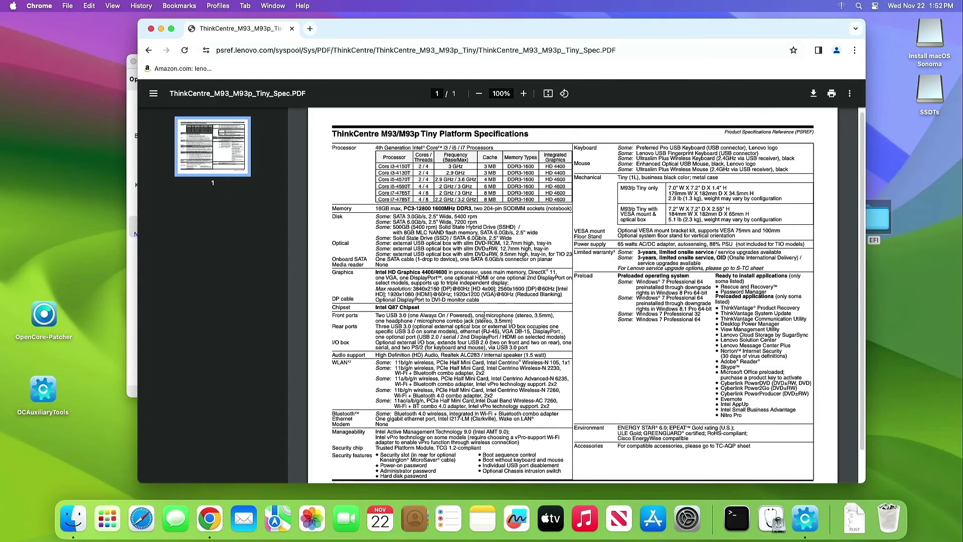
# - Examine the processor, graphics, chipset, audio, WLAN and Ethernet details in the M93/M93p Tiny specification sheet
pyautogui.scroll(-2, 486, 315)
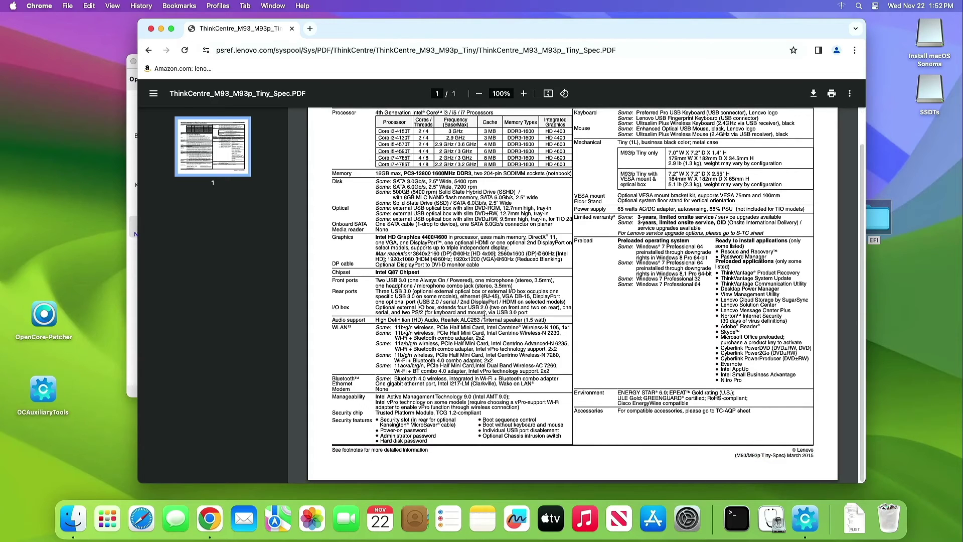
pyautogui.scroll(2, 484, 315)
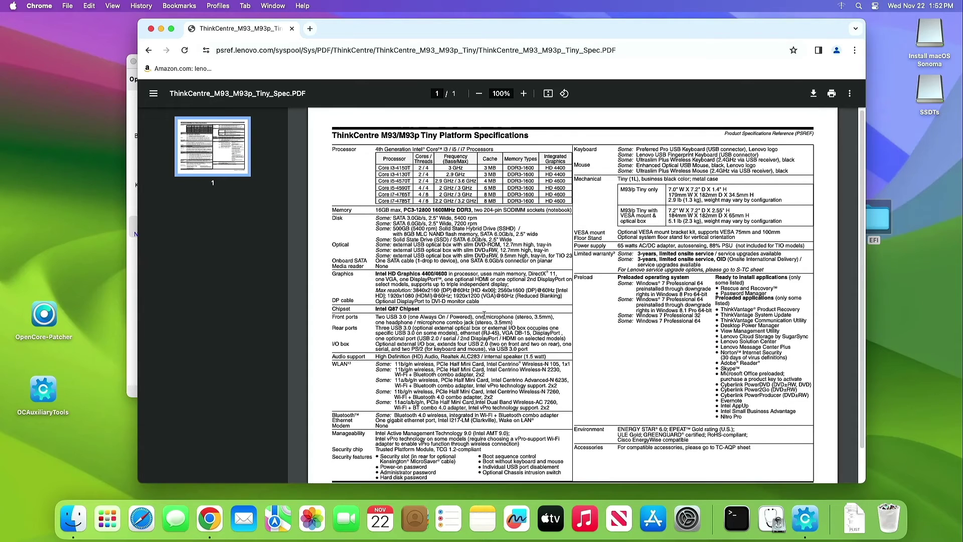
pyautogui.scroll(-2, 484, 315)
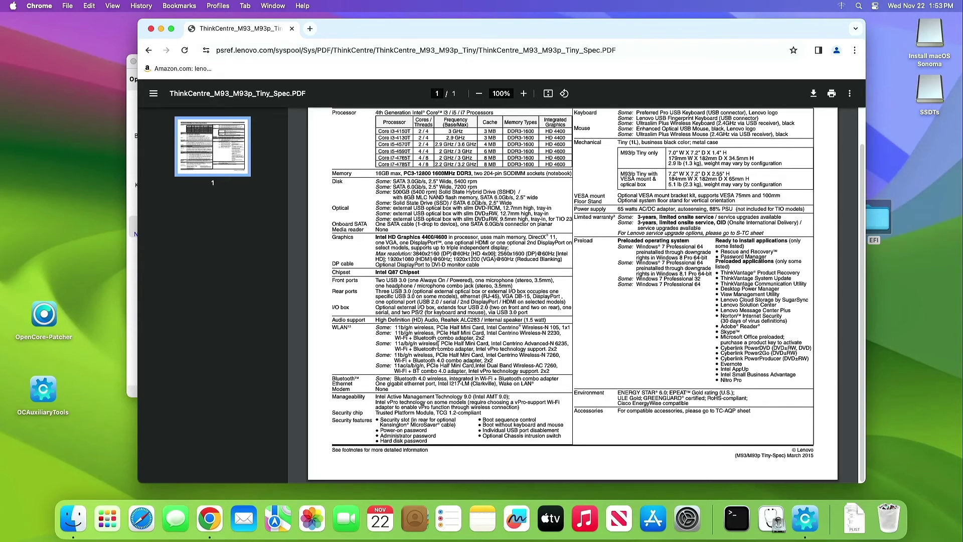
pyautogui.scroll(2, 438, 345)
pyautogui.scroll(-2, 439, 345)
# - Search Google for "opencore" in a new browser tab
pyautogui.click(310, 29)
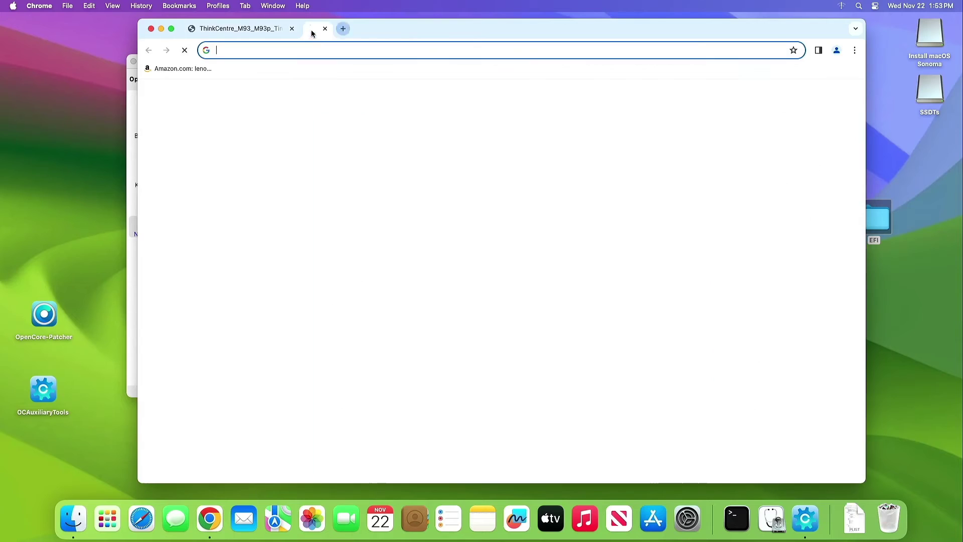
pyautogui.click(336, 45)
pyautogui.write('ope')
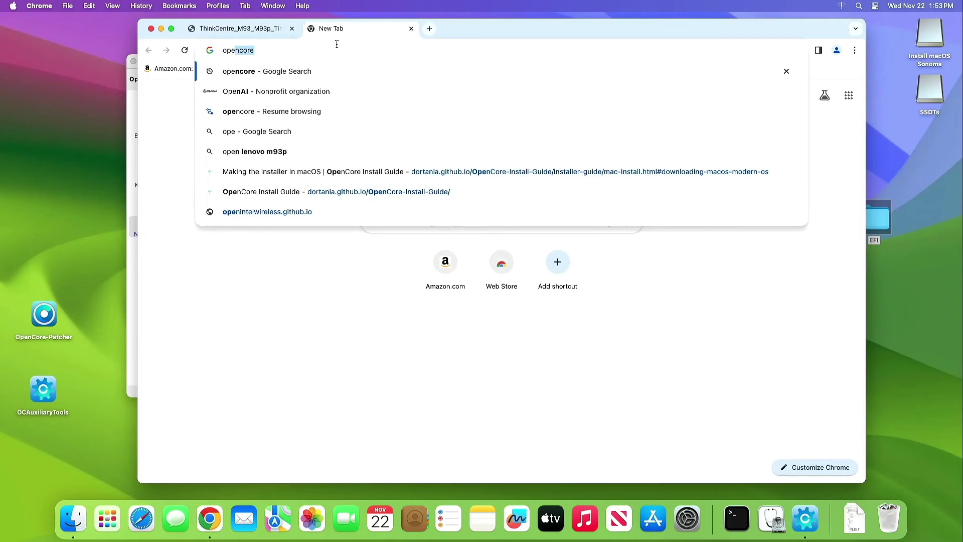
pyautogui.write('ncore')
pyautogui.press('Return')
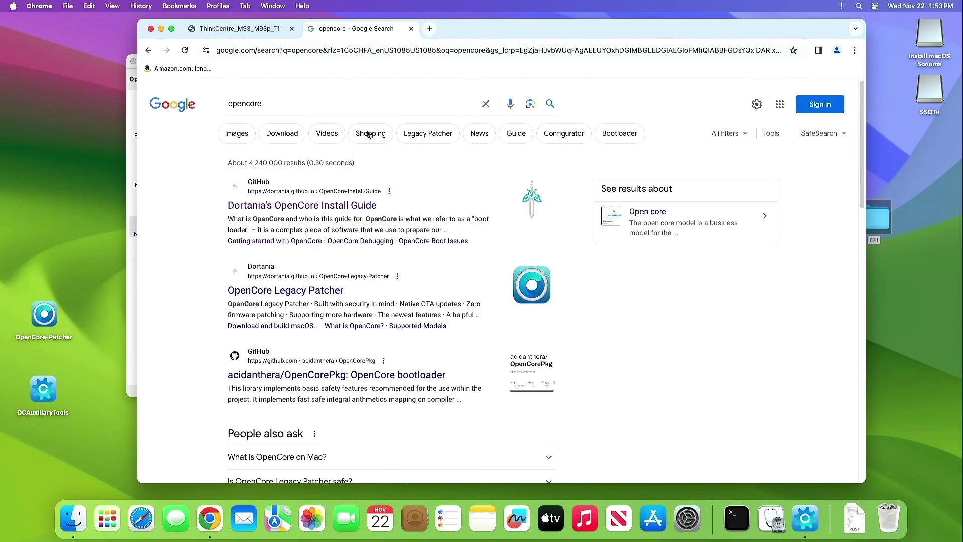
# - Open Dortania's OpenCore Install Guide from the search results and go to its Gathering files page
pyautogui.click(341, 207)
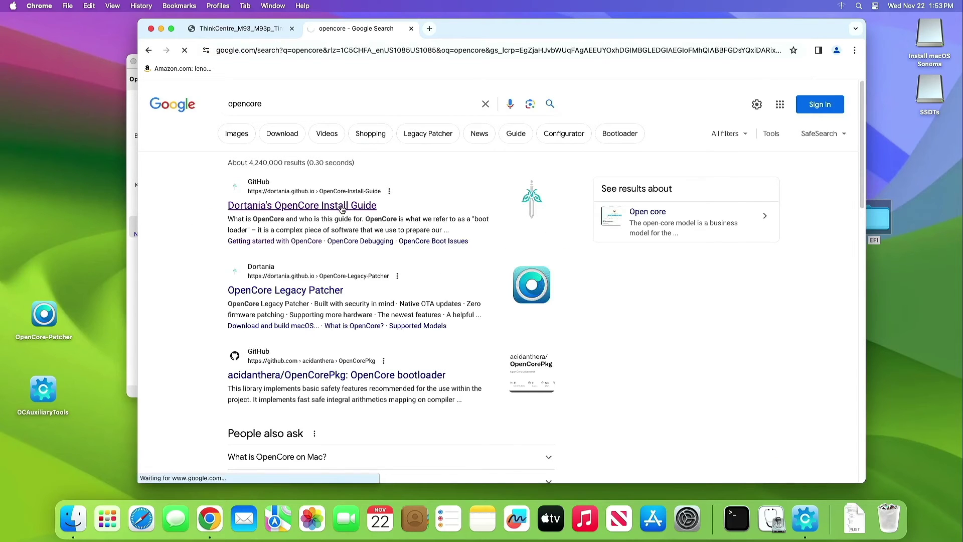
pyautogui.click(496, 377)
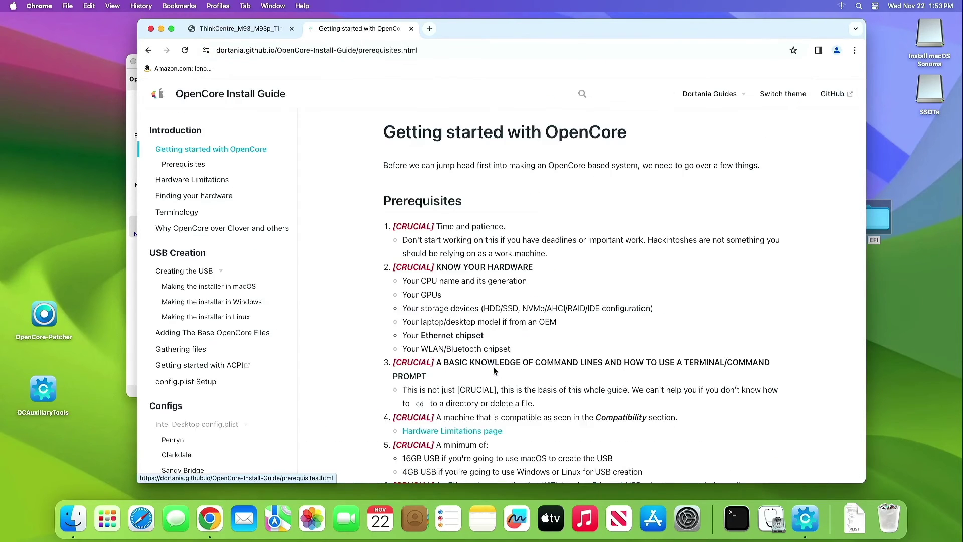
pyautogui.click(184, 350)
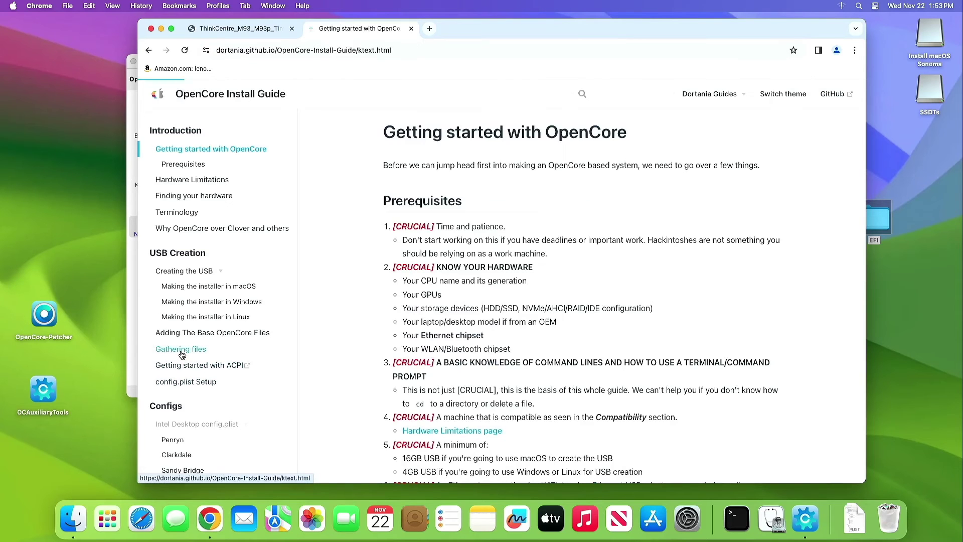
pyautogui.scroll(-3, 564, 374)
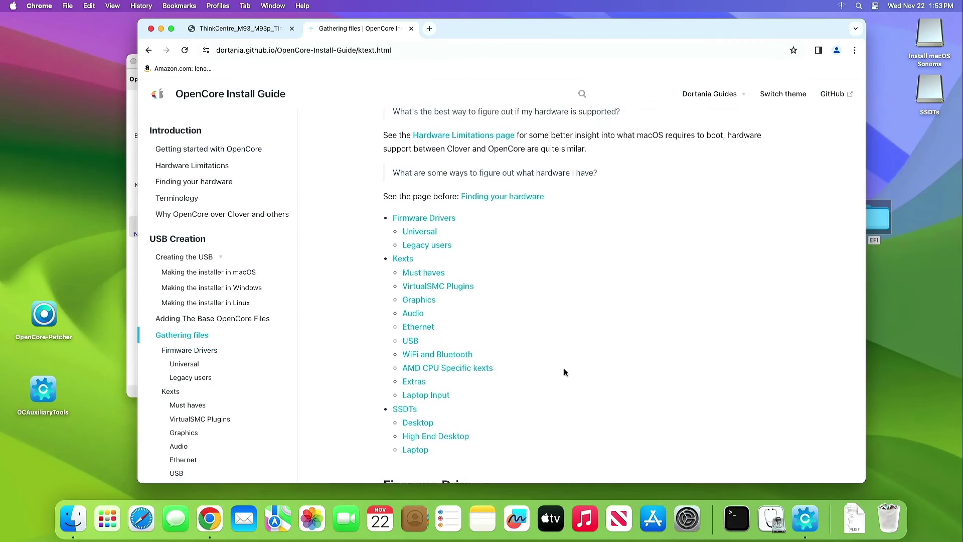
pyautogui.scroll(-1, 516, 319)
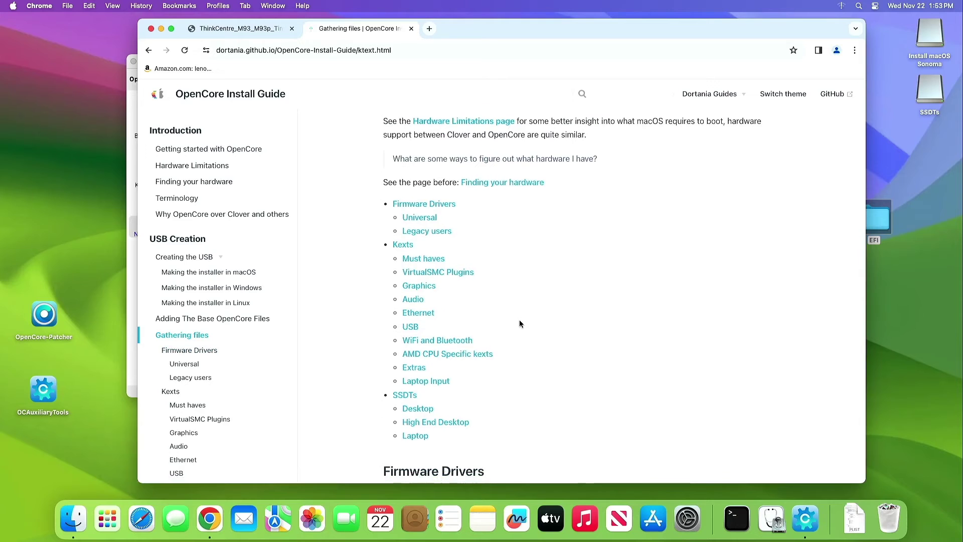
# - Open the IntelMausi releases from the guide's Ethernet section and download IntelMausi-1.0.7-RELEASE.zip
pyautogui.click(431, 315)
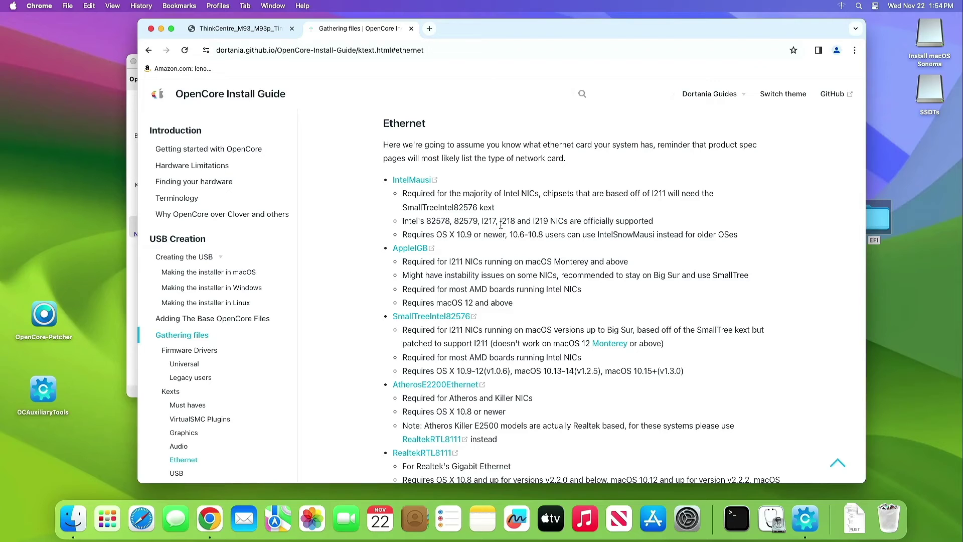
pyautogui.click(409, 181)
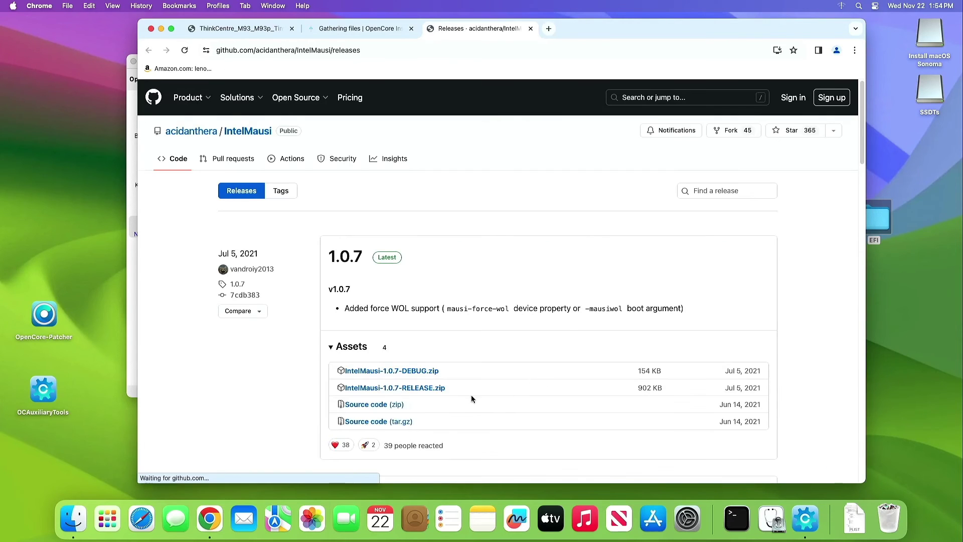
pyautogui.click(410, 393)
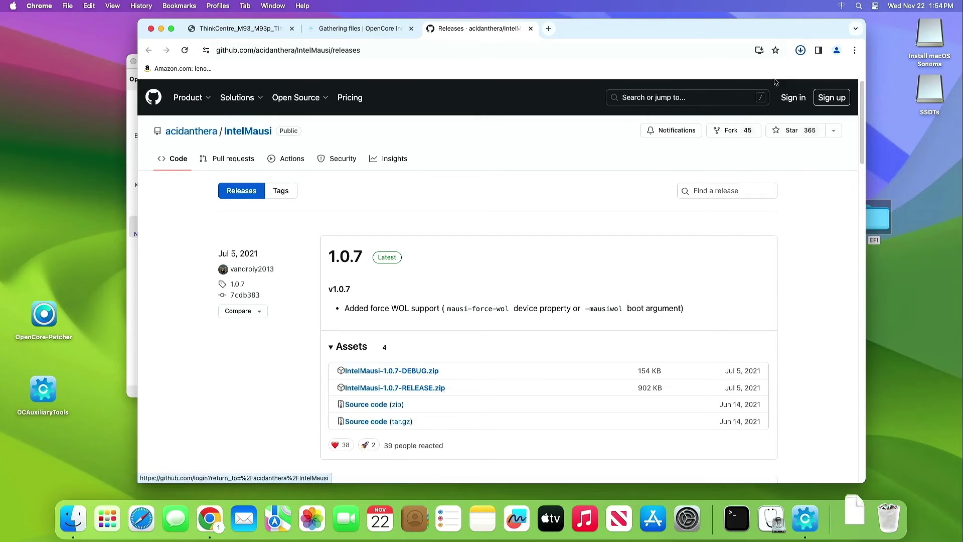
# - Return to the install guide and open the AirportItlwm releases page from its WiFi and Bluetooth section
pyautogui.click(380, 29)
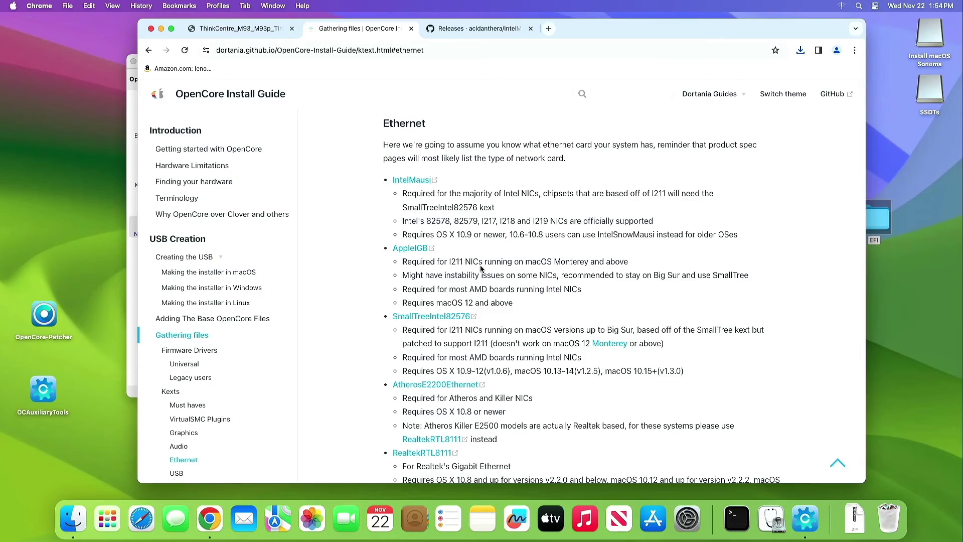
pyautogui.scroll(-7, 483, 267)
pyautogui.scroll(-2, 502, 261)
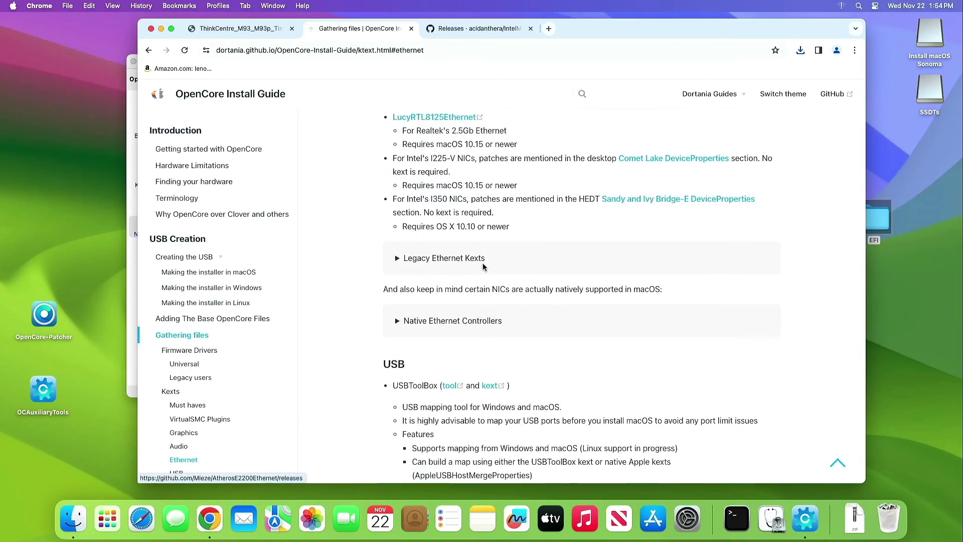
pyautogui.scroll(15, 512, 258)
pyautogui.click(498, 237)
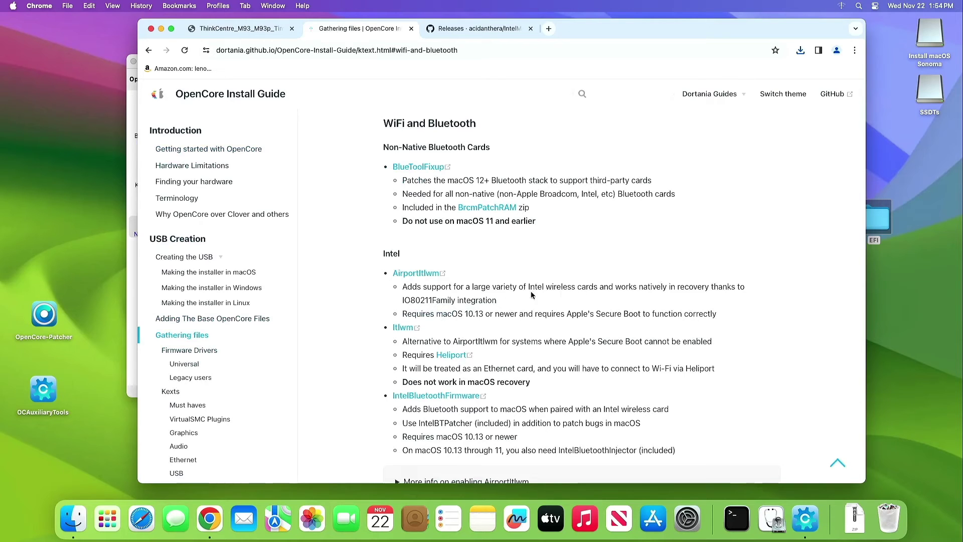
pyautogui.click(426, 277)
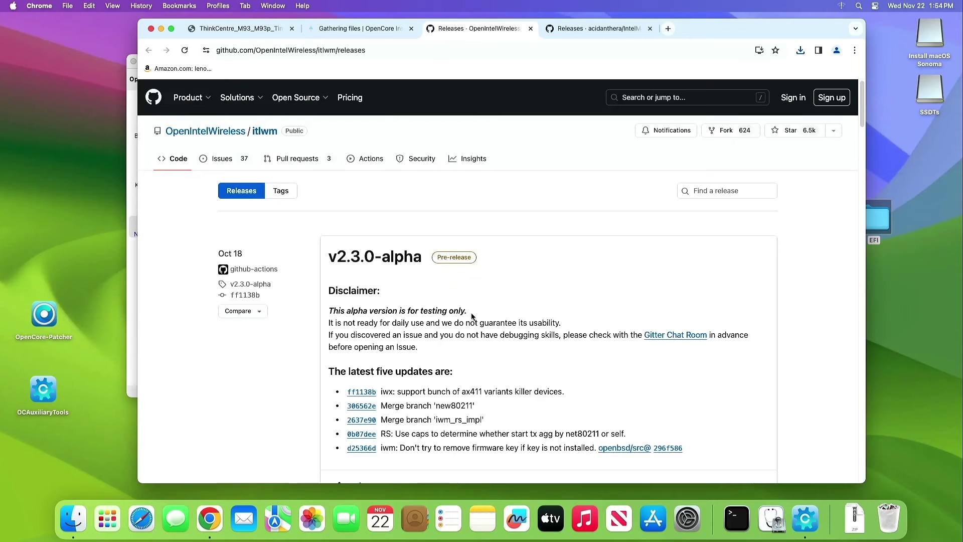
# - Examine the itlwm v2.3.0-alpha and v2.2.0 stable releases for their notes and the macOS versions their kexts cover
pyautogui.scroll(-5, 472, 316)
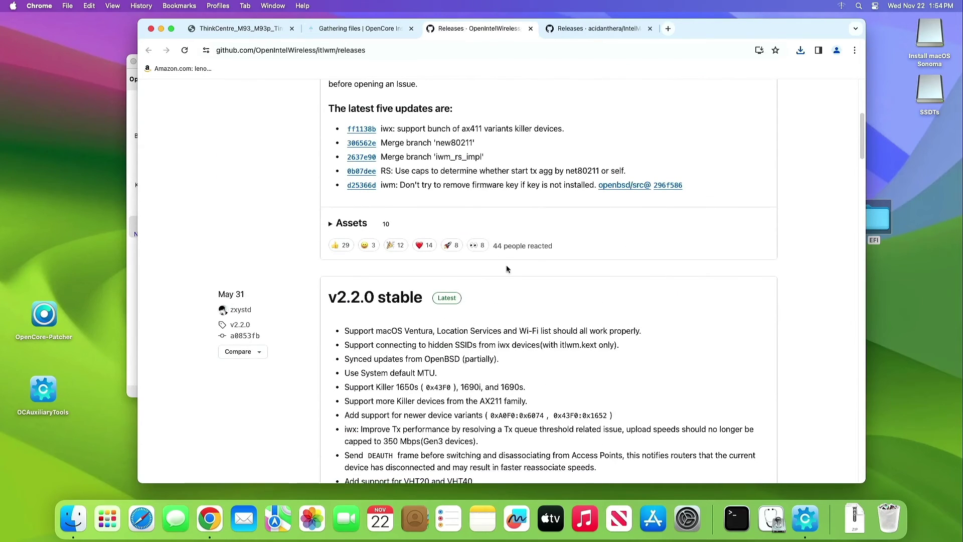
pyautogui.scroll(5, 510, 276)
pyautogui.scroll(-4, 510, 277)
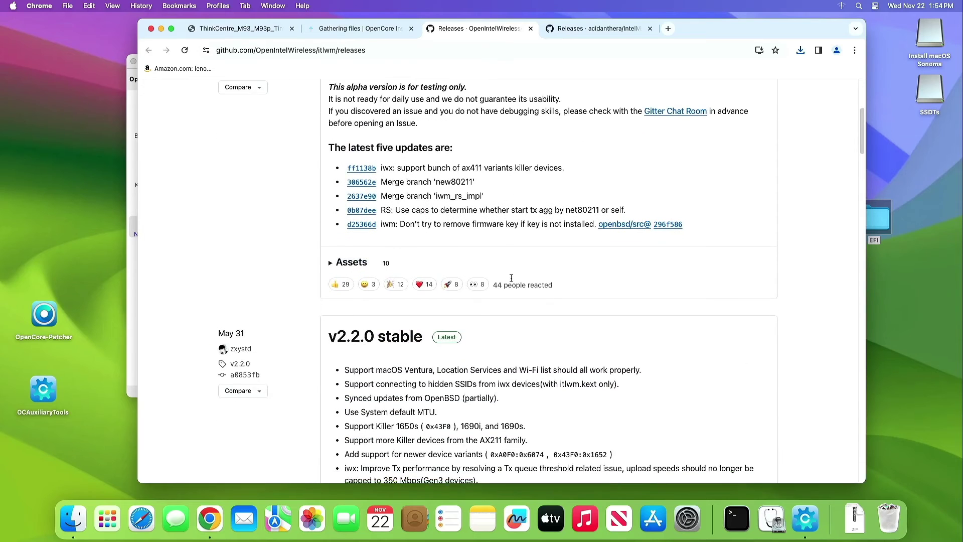
pyautogui.scroll(-1, 511, 278)
pyautogui.scroll(5, 452, 266)
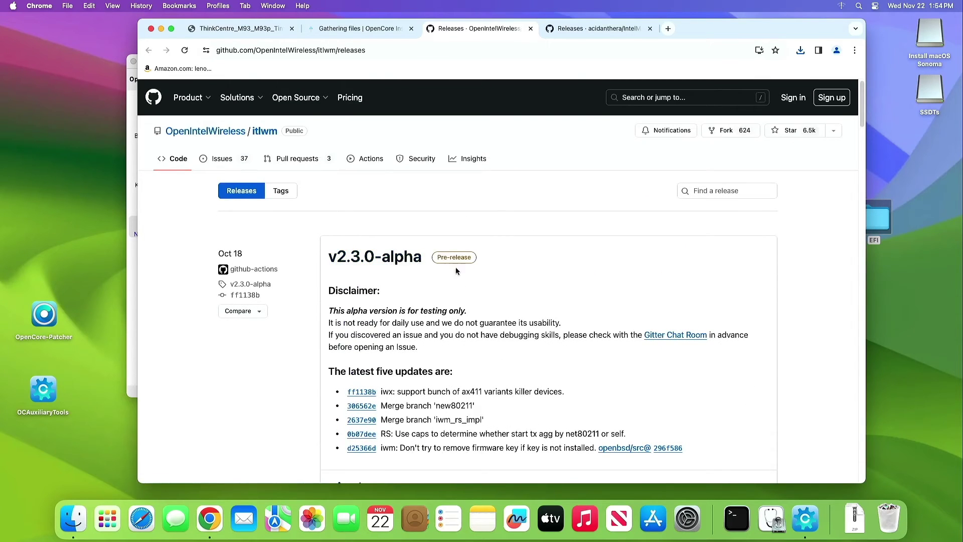
pyautogui.scroll(-2, 531, 330)
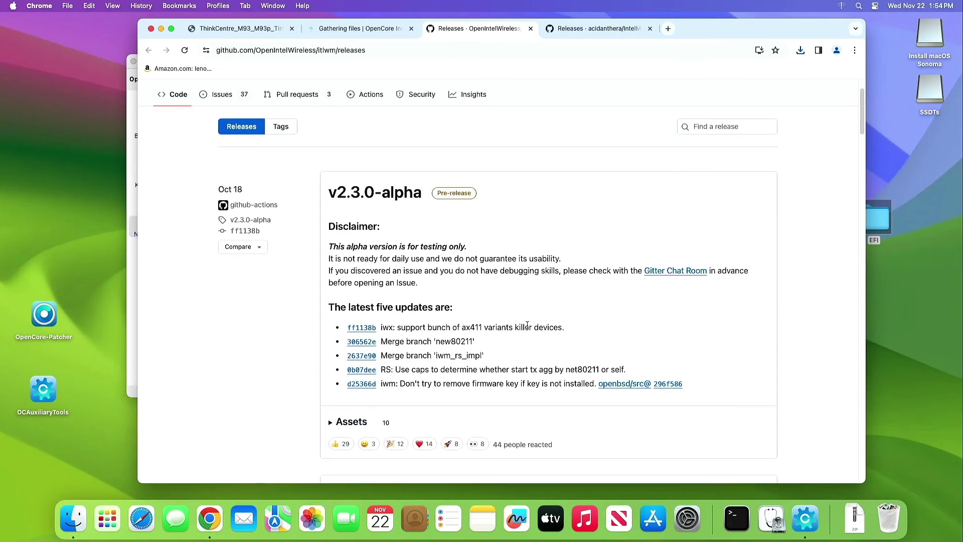
pyautogui.scroll(-10, 528, 326)
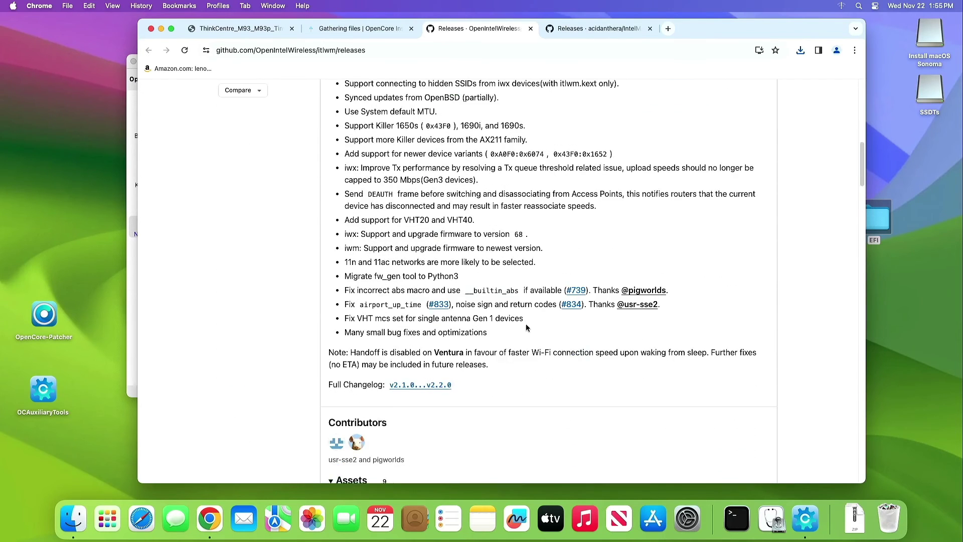
pyautogui.scroll(2, 526, 323)
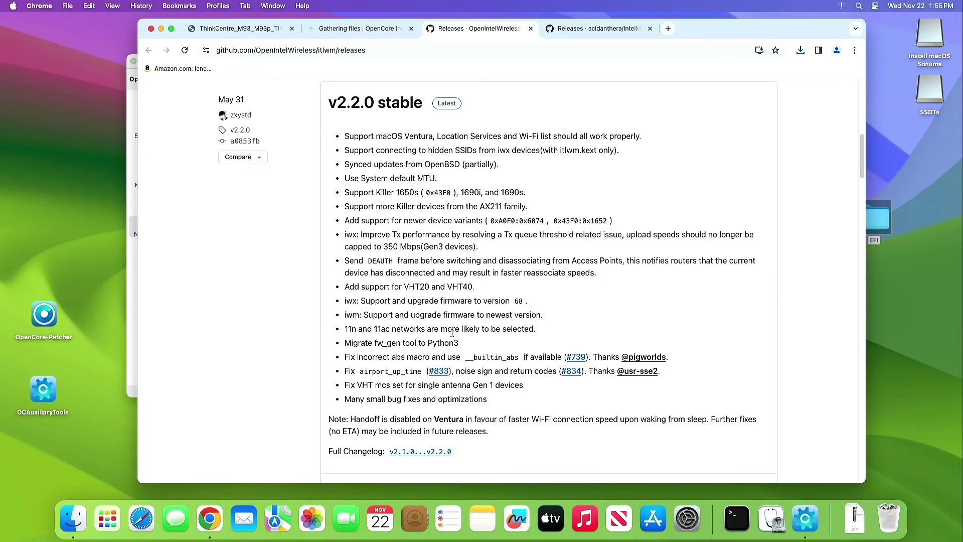
pyautogui.scroll(-7, 452, 332)
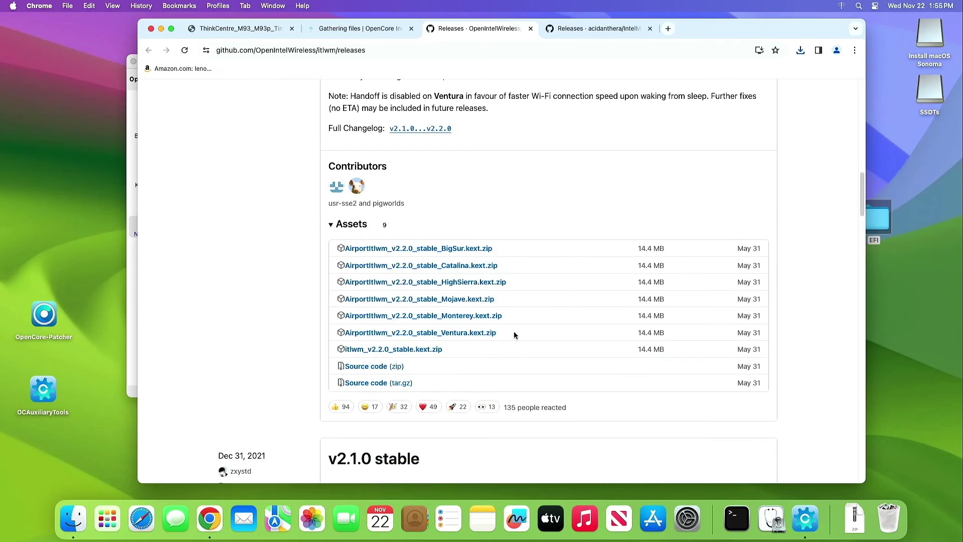
pyautogui.scroll(10, 531, 269)
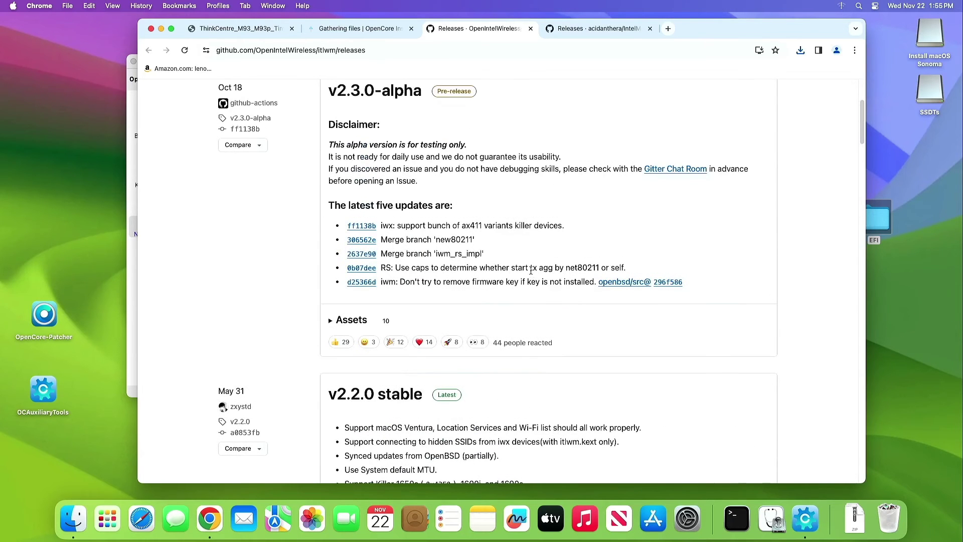
# - Download AirportItlwm-Sonoma-v2.3.0-DEBUG-alpha-ff1138b.zip from the v2.3.0-alpha assets and close the itlwm releases page
pyautogui.click(332, 323)
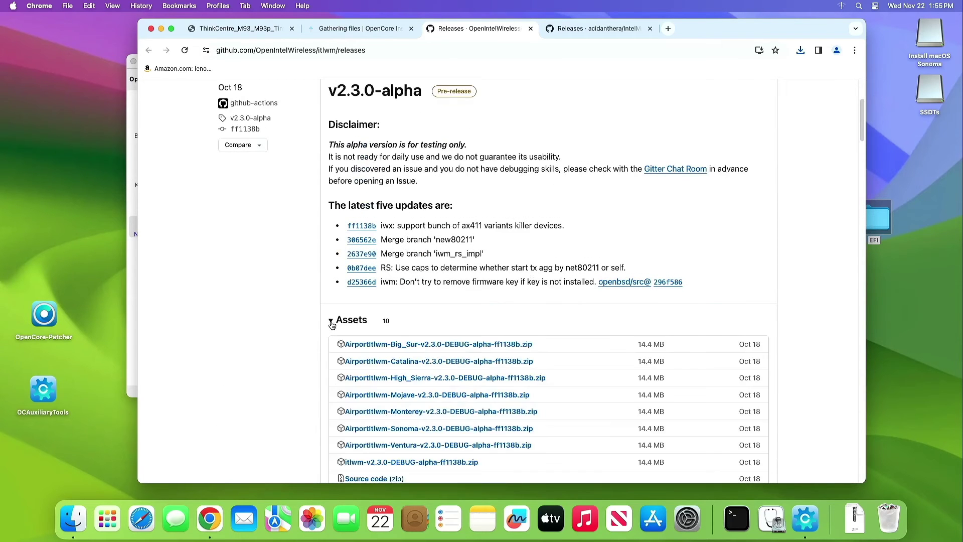
pyautogui.scroll(-3, 520, 269)
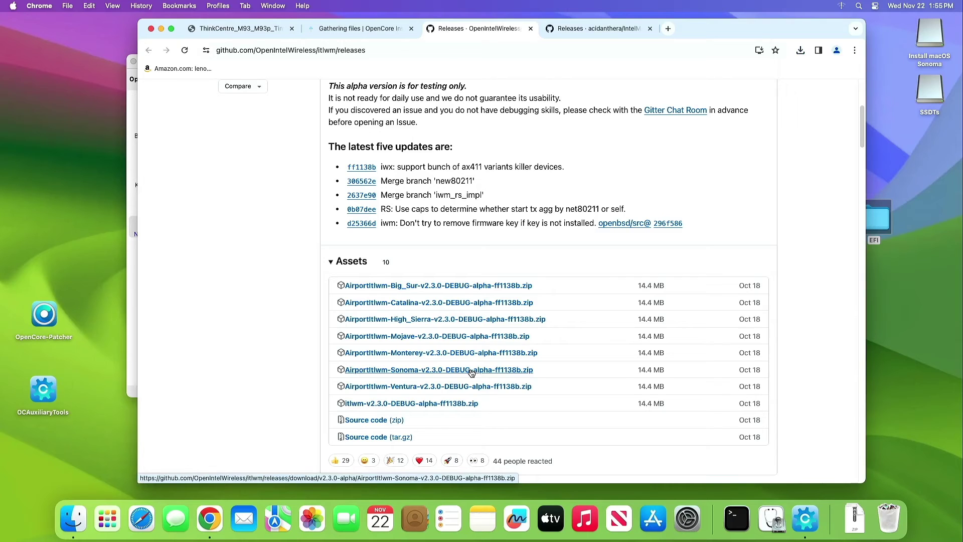
pyautogui.click(472, 372)
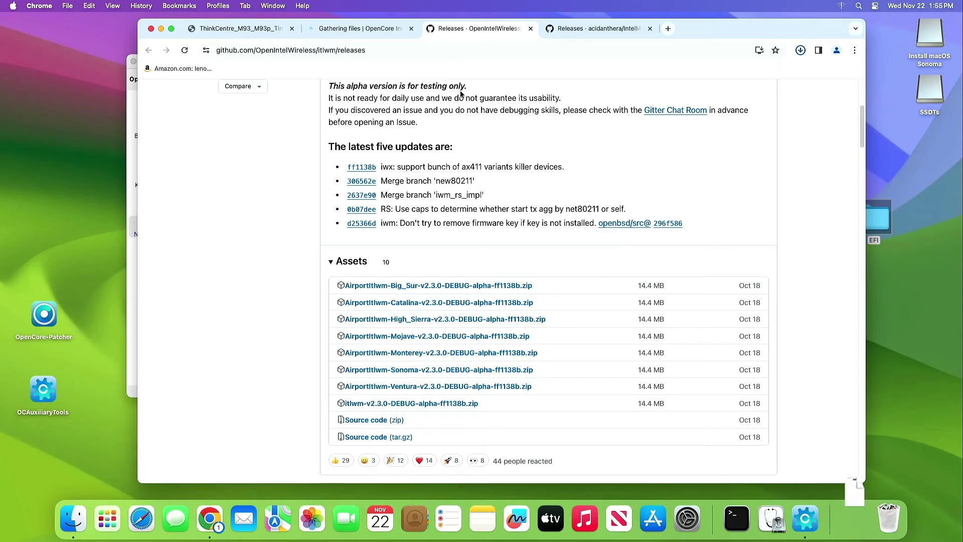
pyautogui.click(529, 29)
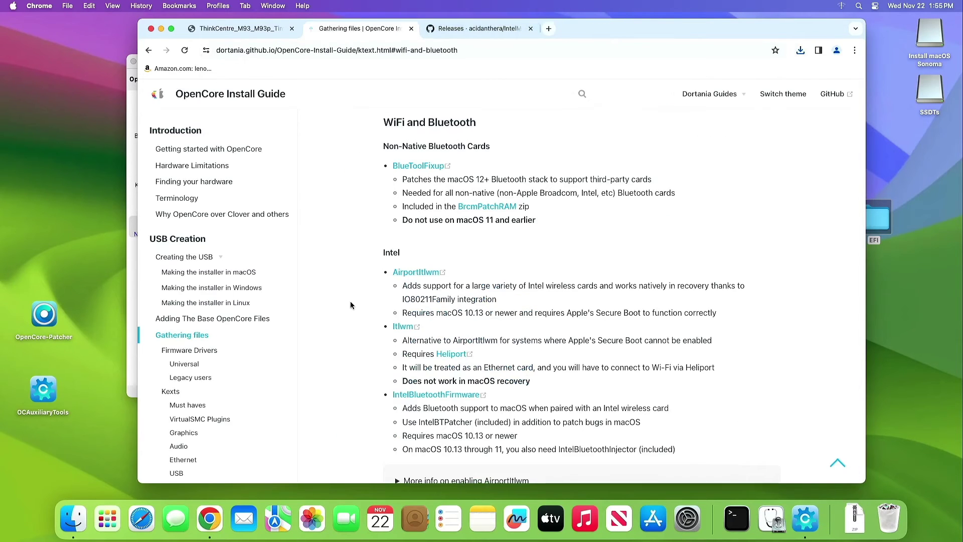
# - Open the IntelBluetoothFirmware releases from the guide and download IntelBluetooth-v2.3.0.zip
pyautogui.scroll(-3, 350, 301)
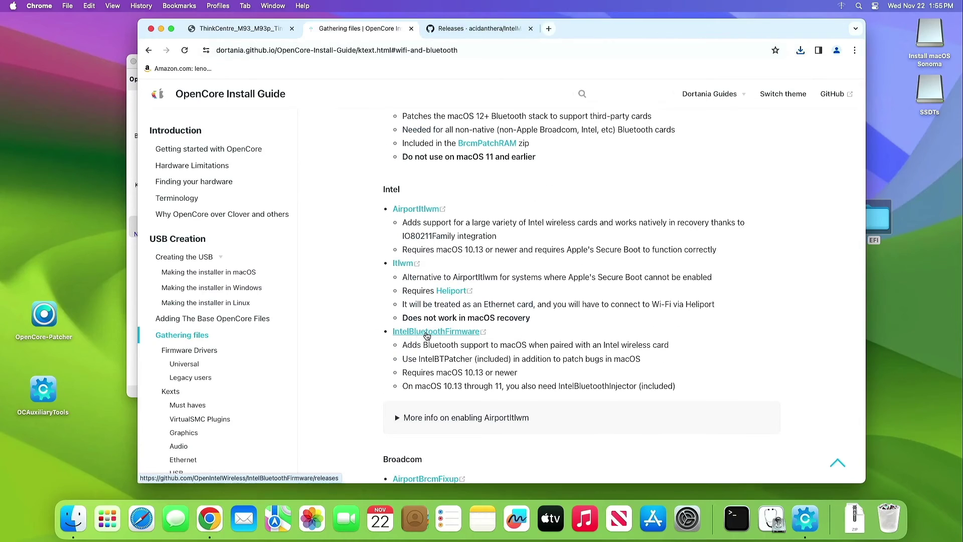
pyautogui.click(428, 332)
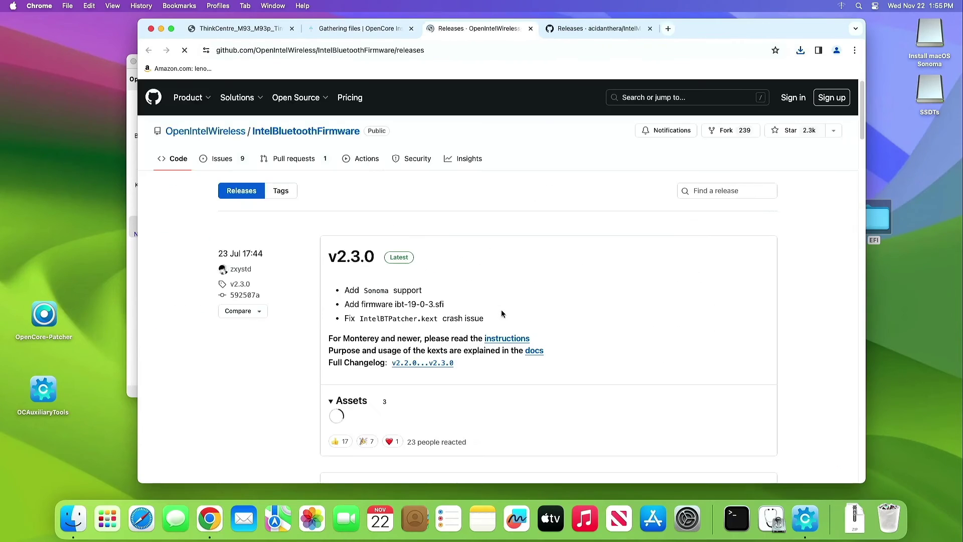
pyautogui.scroll(-1, 587, 284)
pyautogui.scroll(-5, 589, 287)
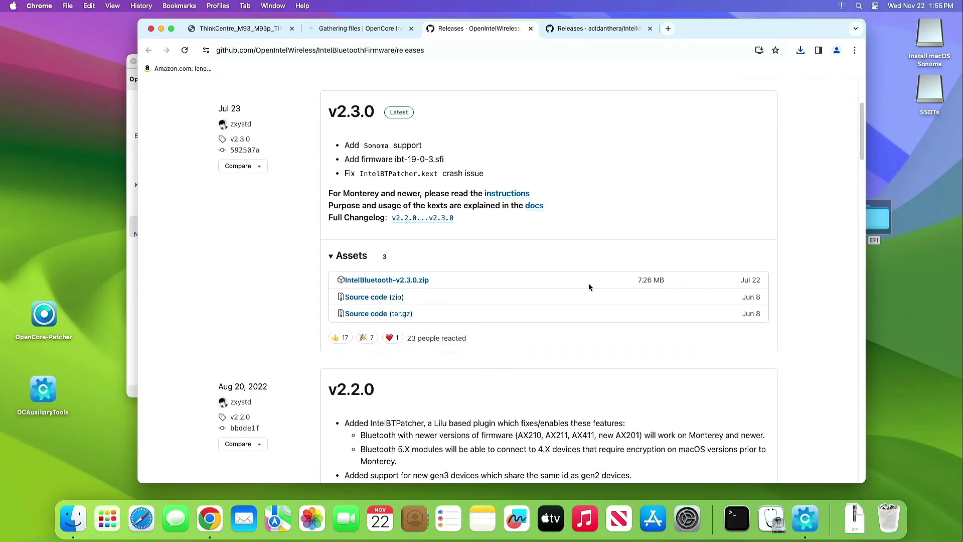
pyautogui.click(408, 285)
# - Follow the instructions for Monterey and newer to the BrcmPatchRAM repository and download BrcmPatchRAM-2.6.8-RELEASE.zip from release 2.6.8
pyautogui.click(509, 198)
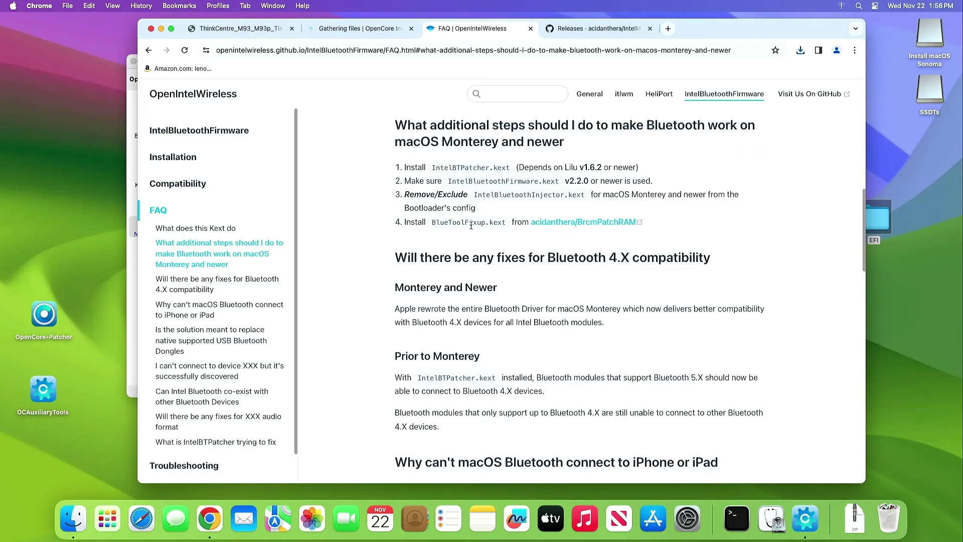
pyautogui.click(569, 226)
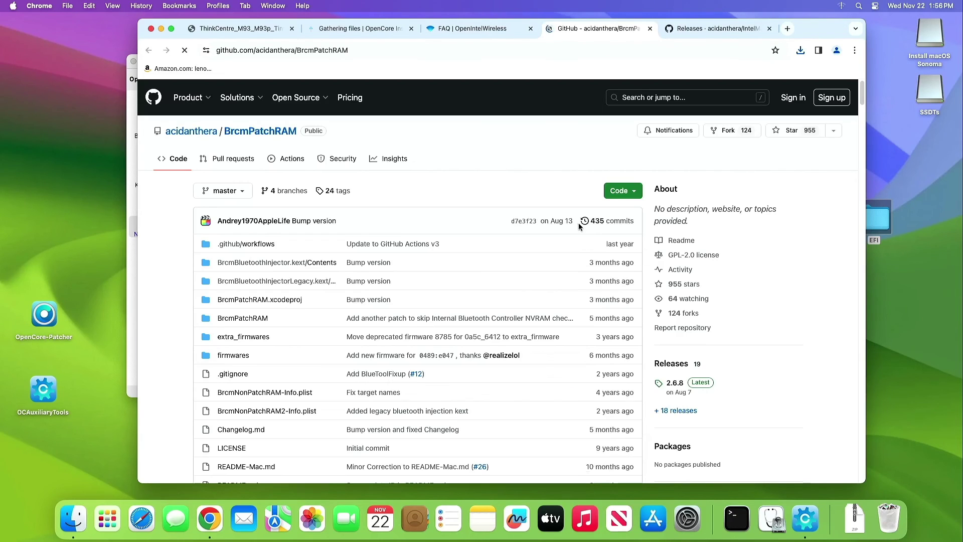
pyautogui.click(702, 387)
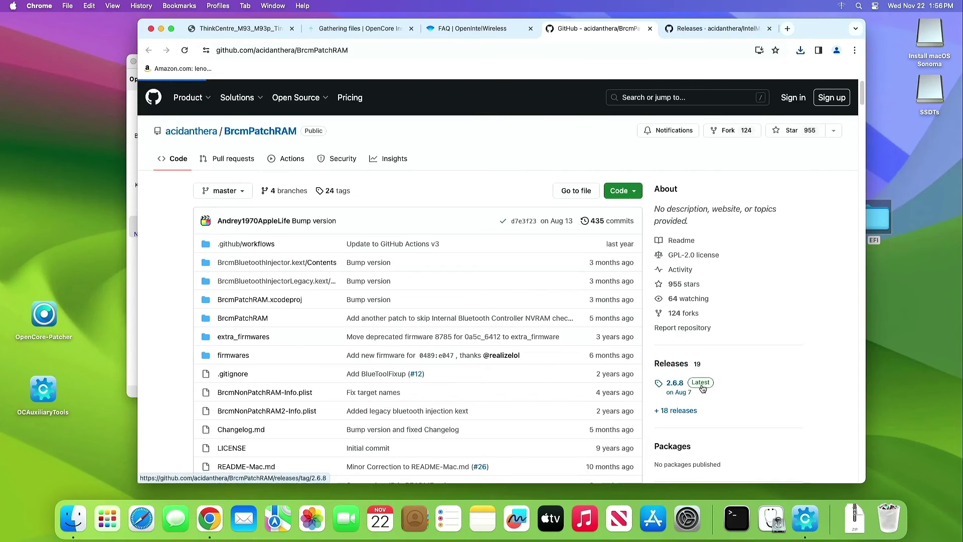
pyautogui.scroll(-1, 454, 399)
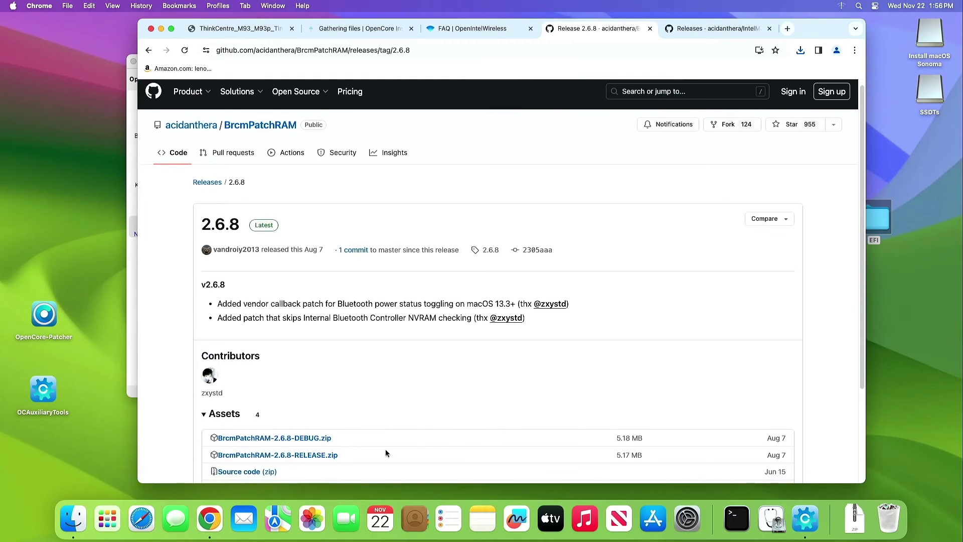
pyautogui.click(326, 458)
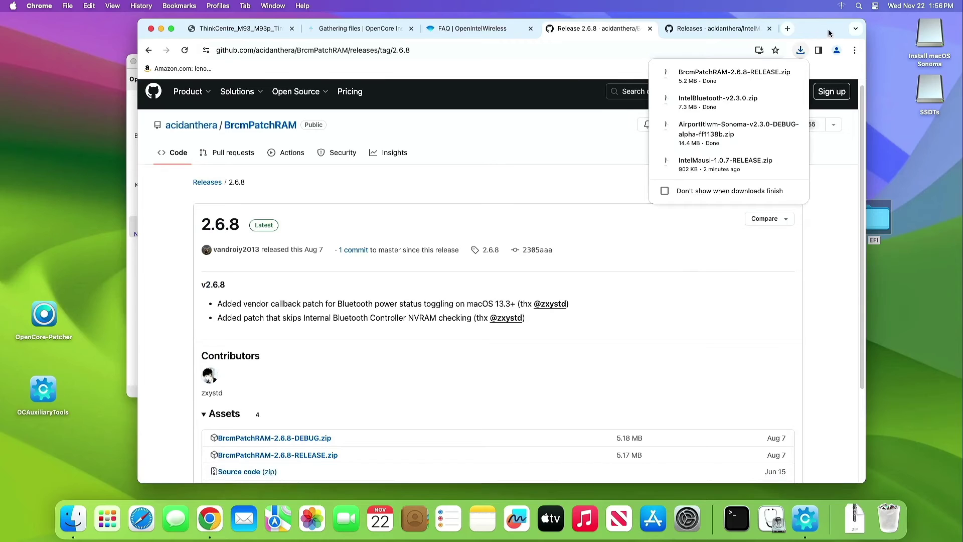
# - Show the downloaded BrcmPatchRAM-2.6.8-RELEASE.zip in Finder's Downloads folder and extract it
pyautogui.moveTo(790, 75)
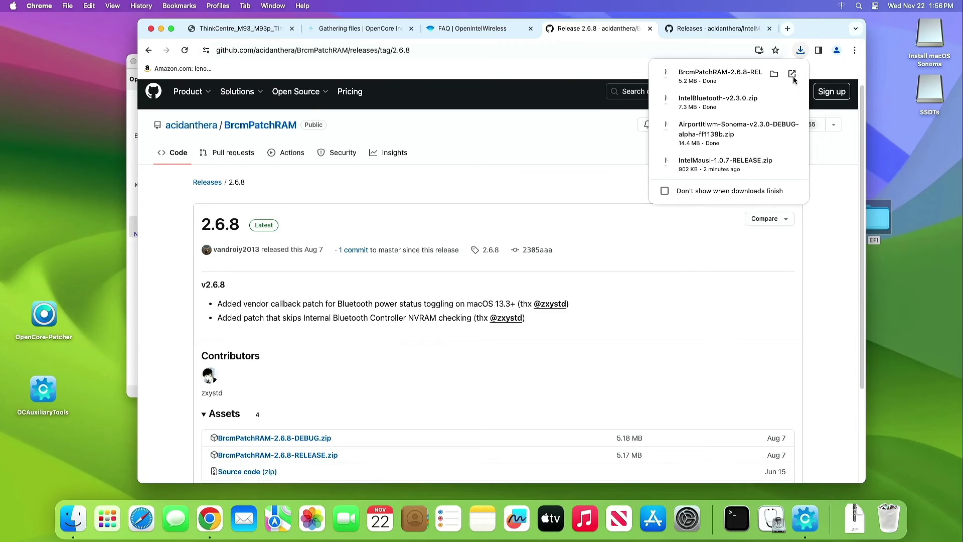
pyautogui.click(774, 75)
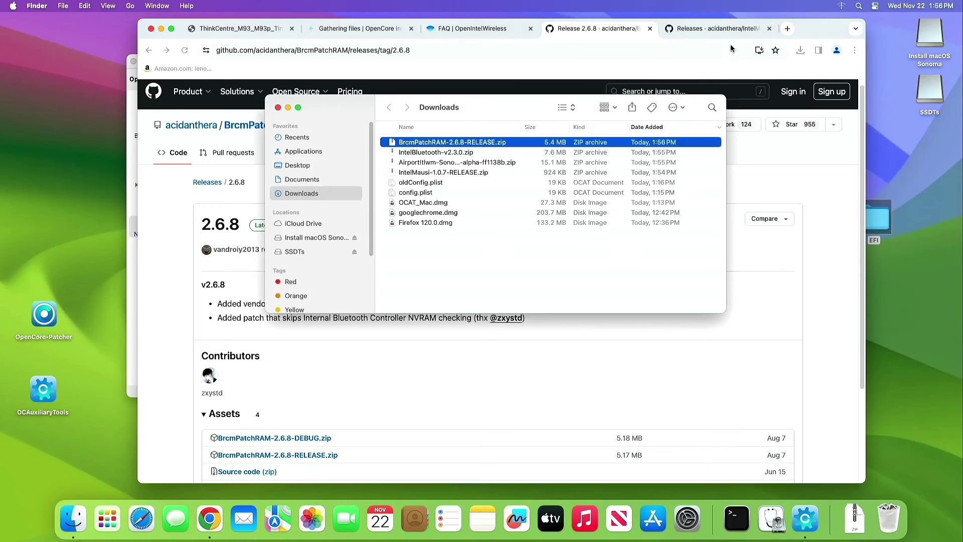
pyautogui.doubleClick(464, 145)
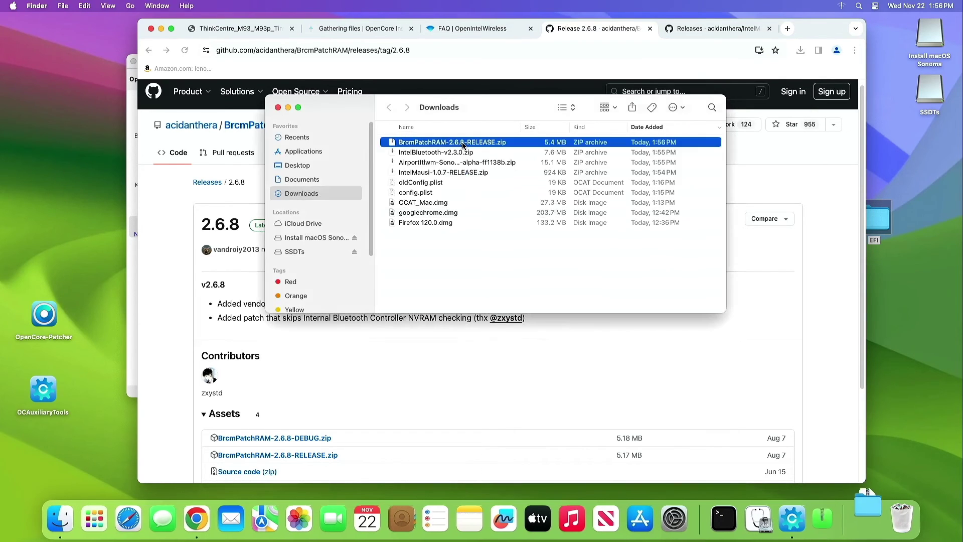
# - Move BlueToolFixup.kext from the extracted BrcmPatchRAM-2.6.8-RELEASE folder into the desktop EFI's OC/Kexts folder
pyautogui.doubleClick(464, 143)
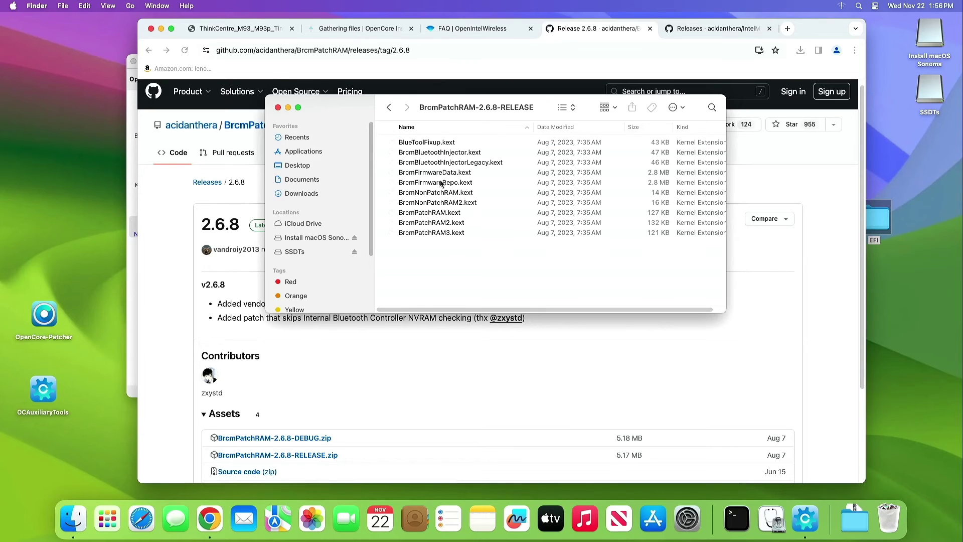
pyautogui.moveTo(419, 144); pyautogui.dragTo(510, 143)
pyautogui.doubleClick(878, 222)
pyautogui.doubleClick(636, 292)
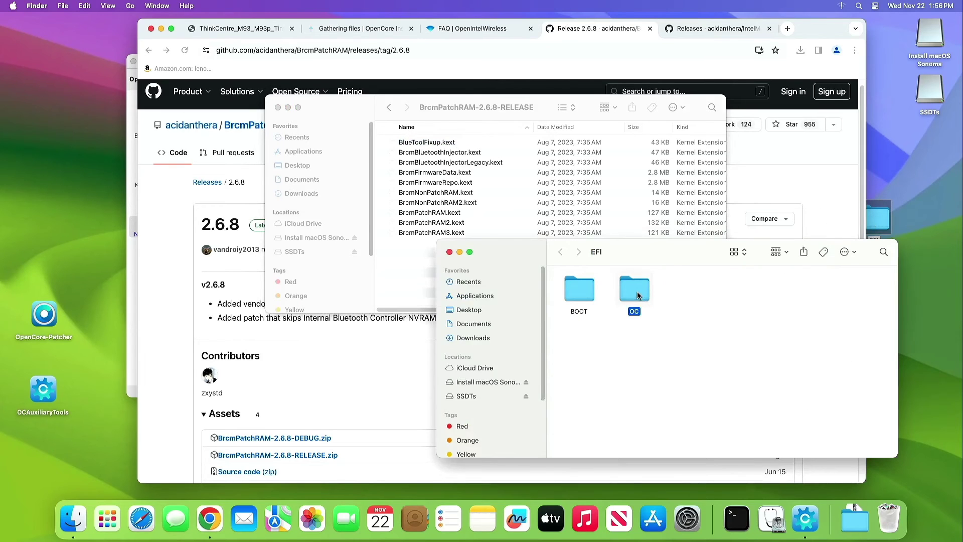
pyautogui.doubleClick(745, 291)
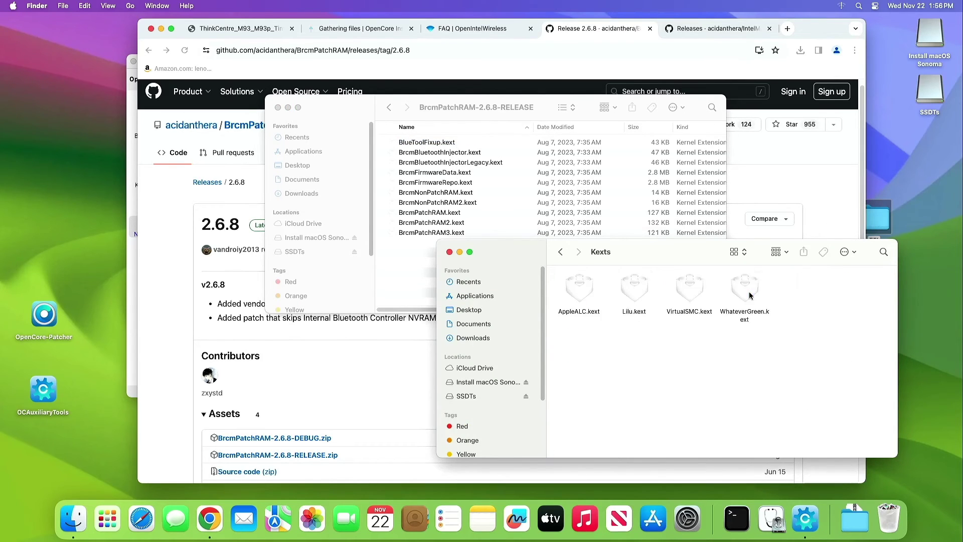
pyautogui.moveTo(724, 260); pyautogui.dragTo(732, 283)
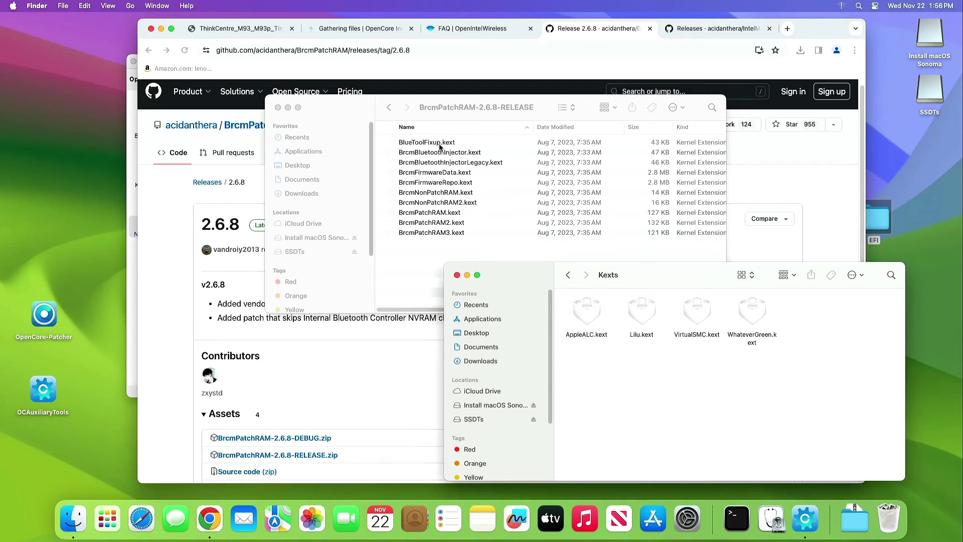
pyautogui.moveTo(432, 146); pyautogui.dragTo(730, 366)
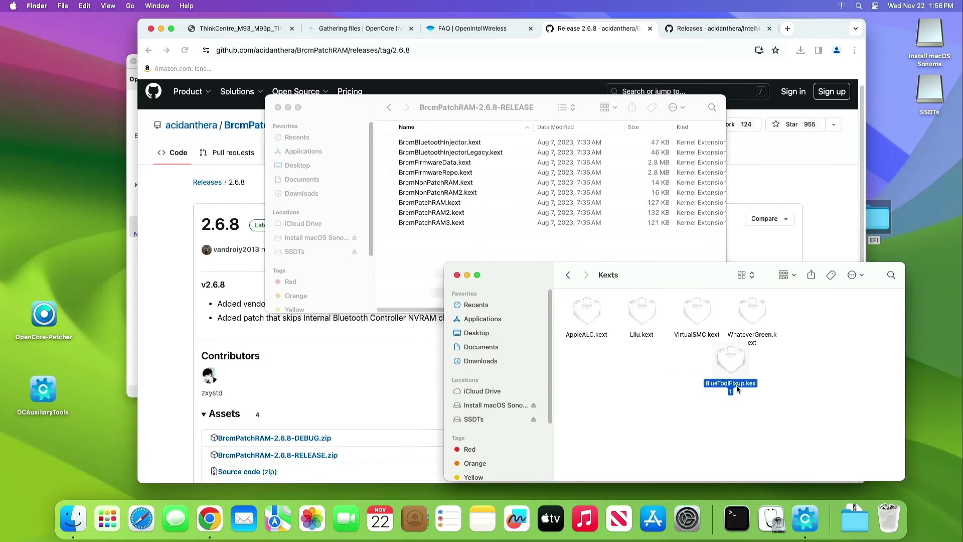
# - Extract IntelBluetooth-v2.3.0.zip from Downloads and move IntelBluetoothFirmware.kext and IntelBTPatcher.kext into the Kexts folder
pyautogui.click(389, 107)
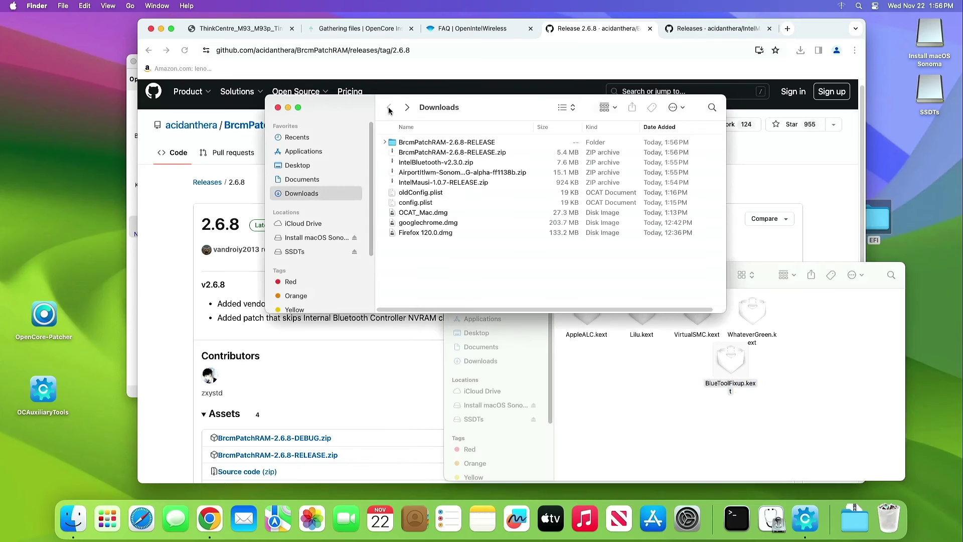
pyautogui.doubleClick(411, 163)
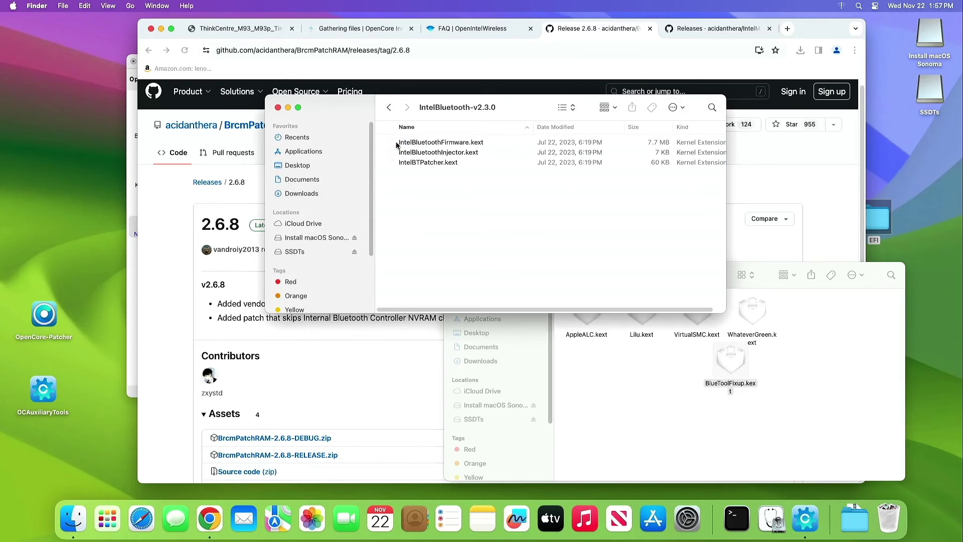
pyautogui.click(422, 143)
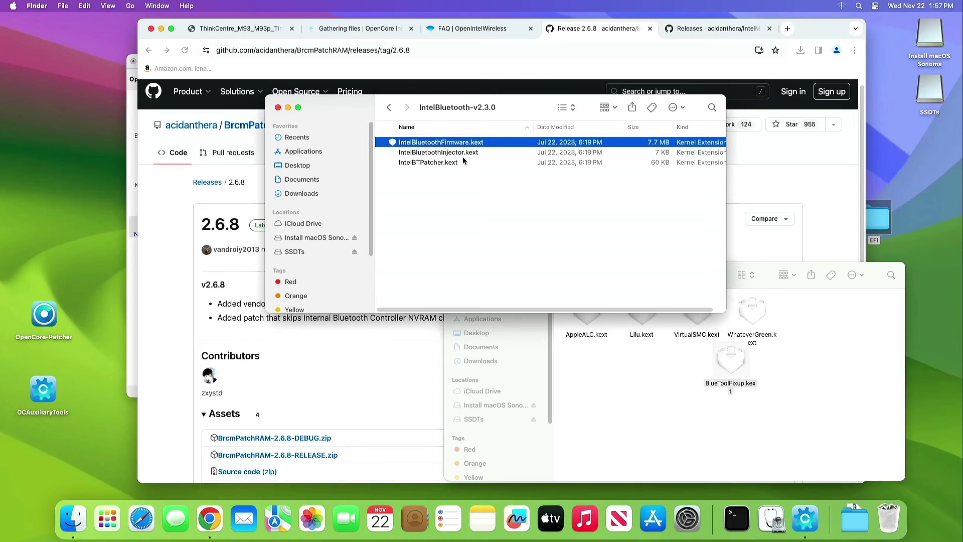
pyautogui.keyDown('super'); pyautogui.click(440, 163); pyautogui.keyUp('super')
pyautogui.moveTo(439, 163); pyautogui.dragTo(681, 416)
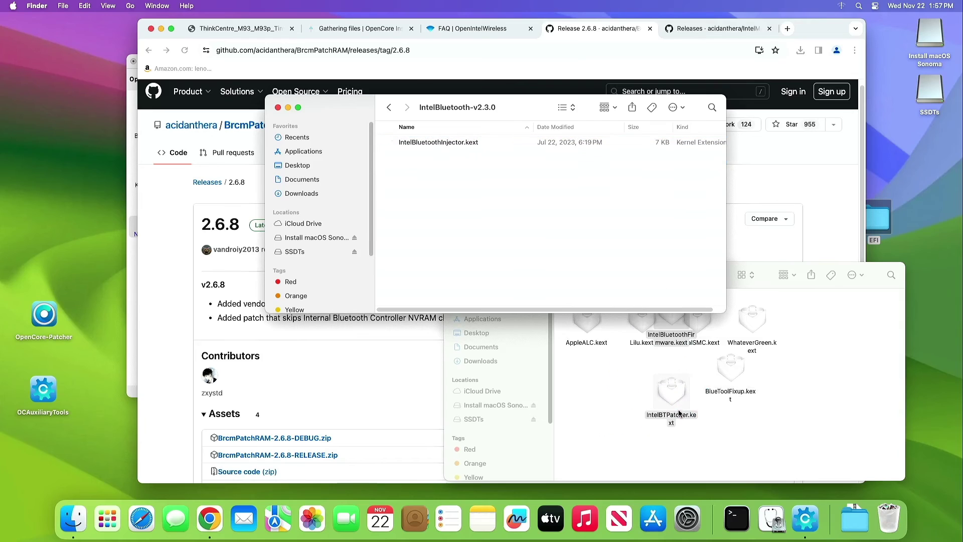
# - Extract the AirportItlwm Sonoma zip from Downloads, move AirportItlwm.kext into the Kexts folder and close the source window
pyautogui.click(390, 108)
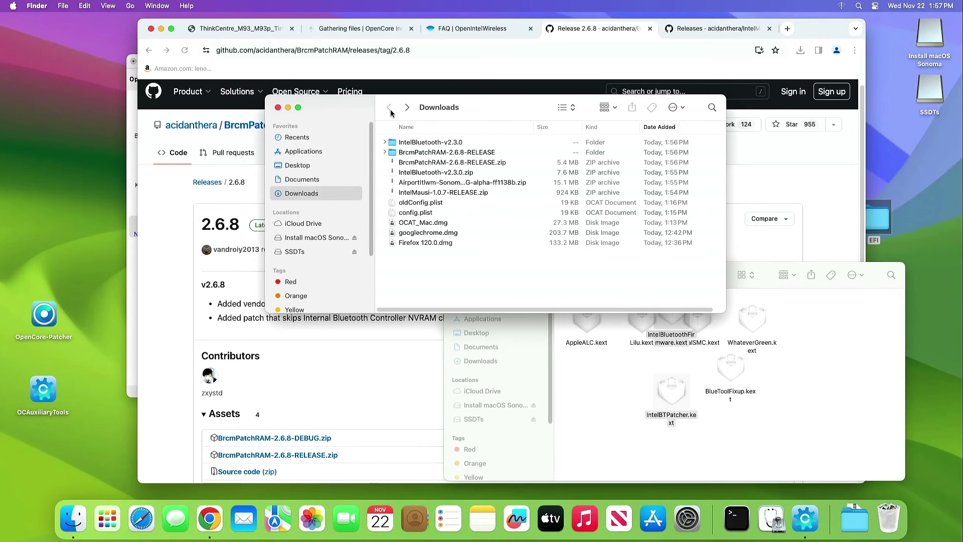
pyautogui.doubleClick(426, 185)
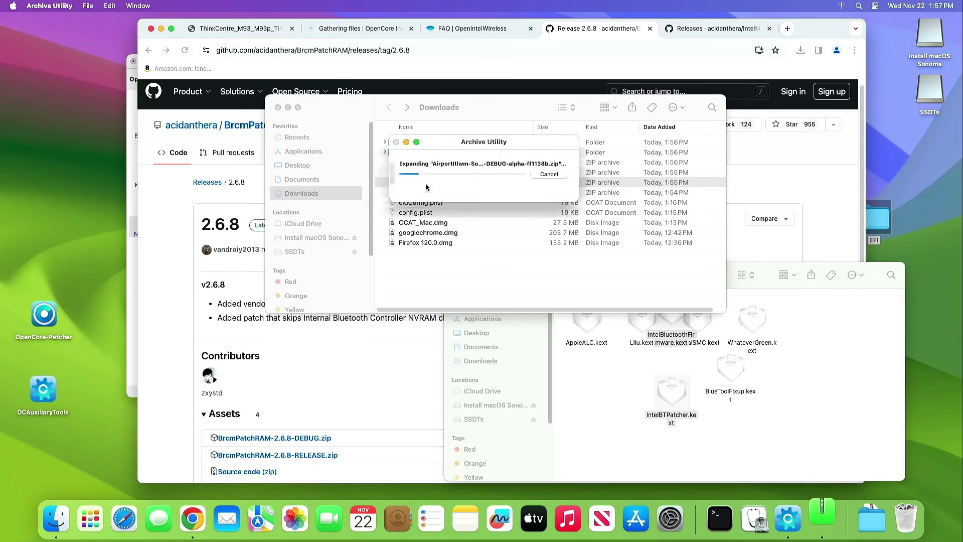
pyautogui.doubleClick(417, 144)
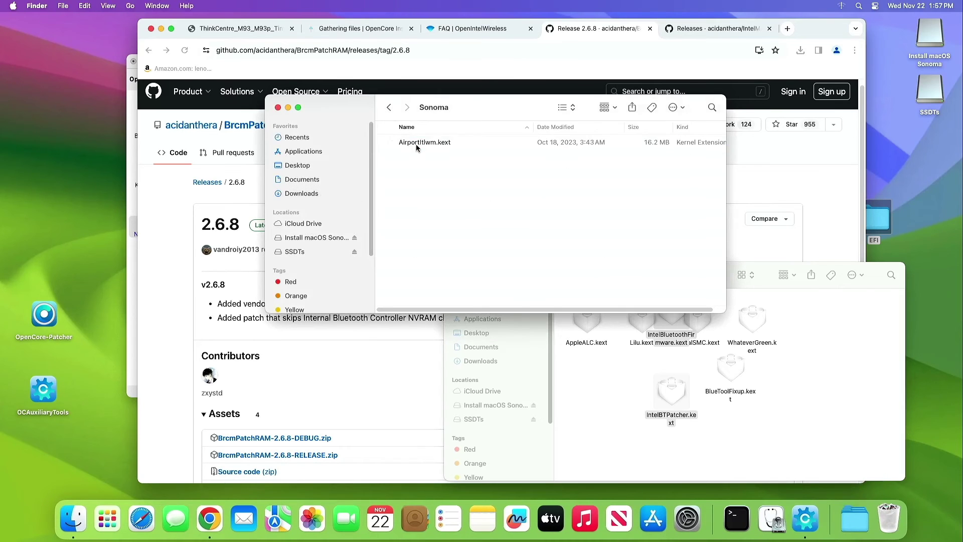
pyautogui.moveTo(418, 145); pyautogui.dragTo(803, 406)
pyautogui.click(775, 270)
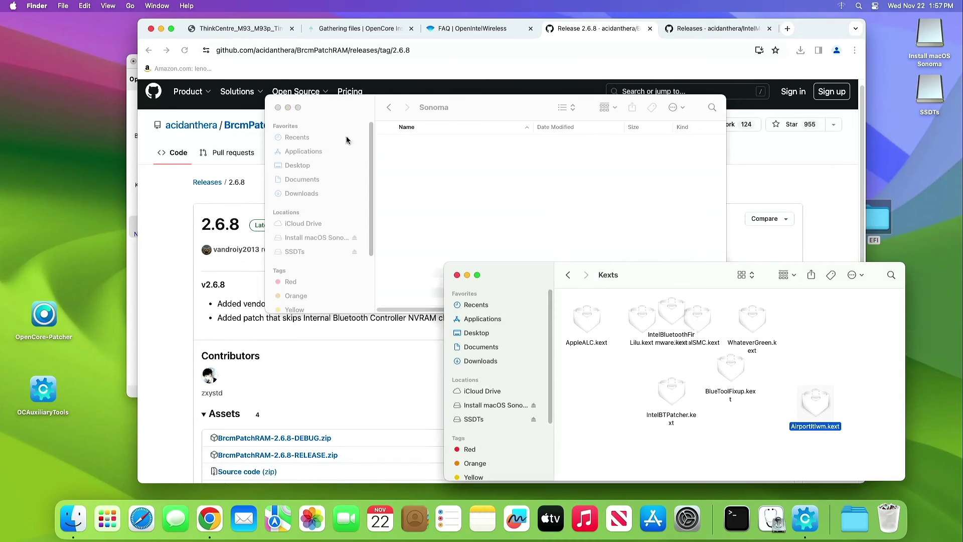
pyautogui.click(278, 108)
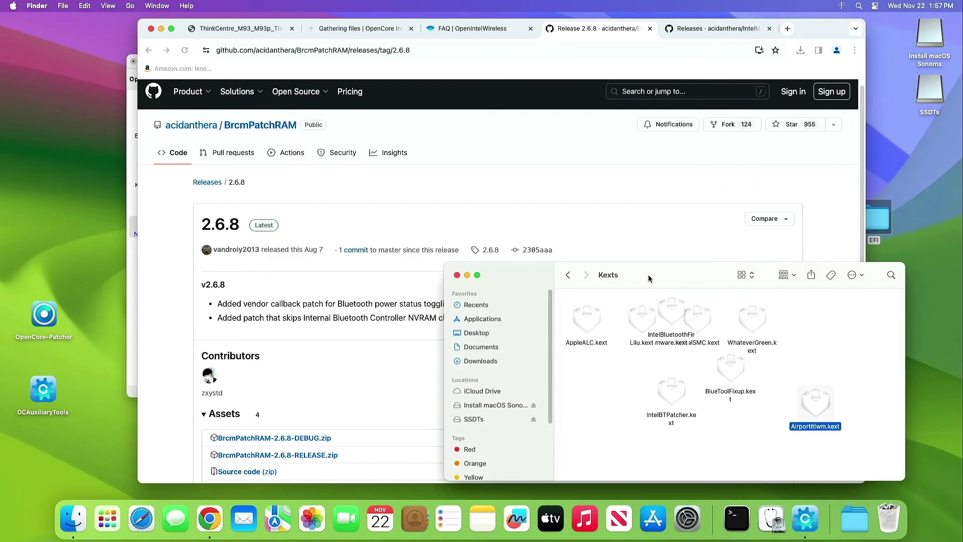
# - Minimize the browser, bring the config.plist editor in OCAuxiliaryTools forward and show its list of added kernel kexts
pyautogui.click(161, 29)
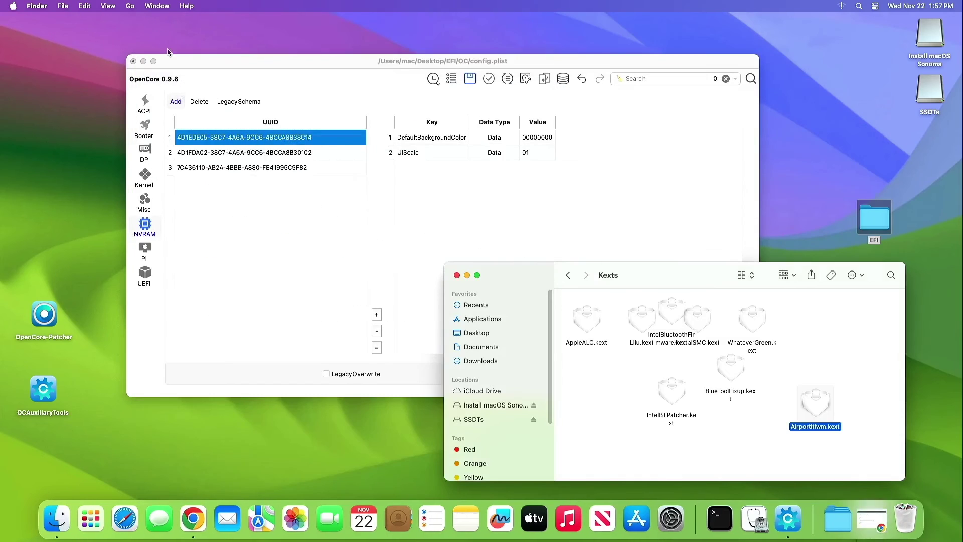
pyautogui.click(334, 230)
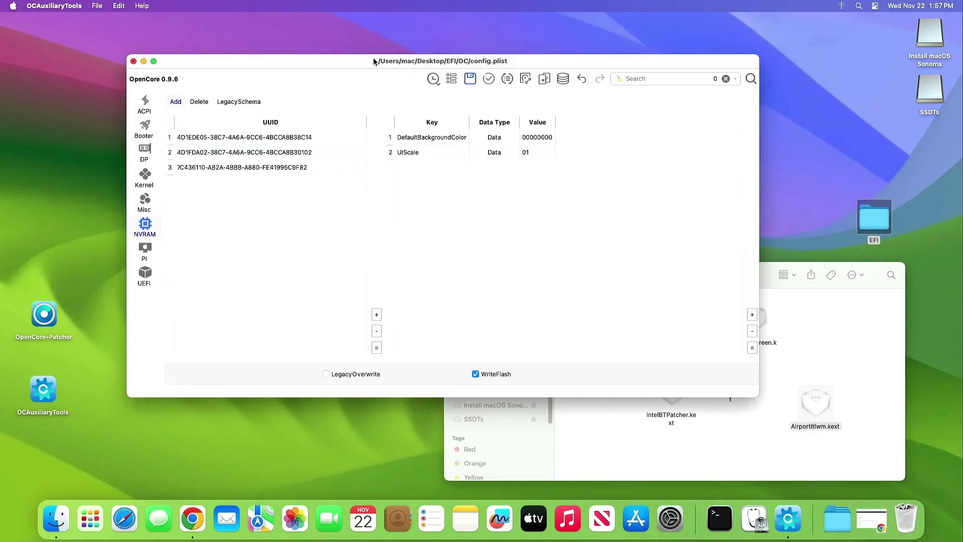
pyautogui.moveTo(374, 60); pyautogui.dragTo(303, 43)
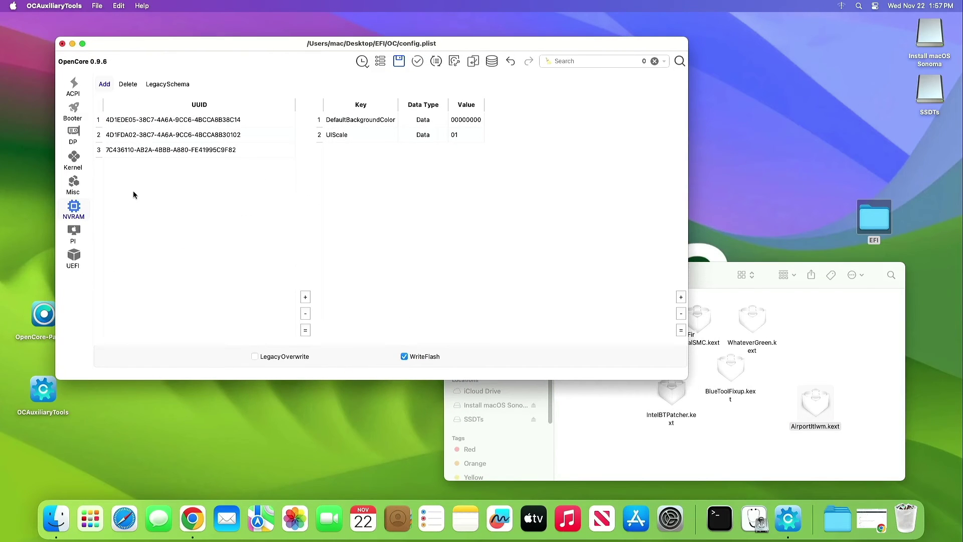
pyautogui.click(74, 159)
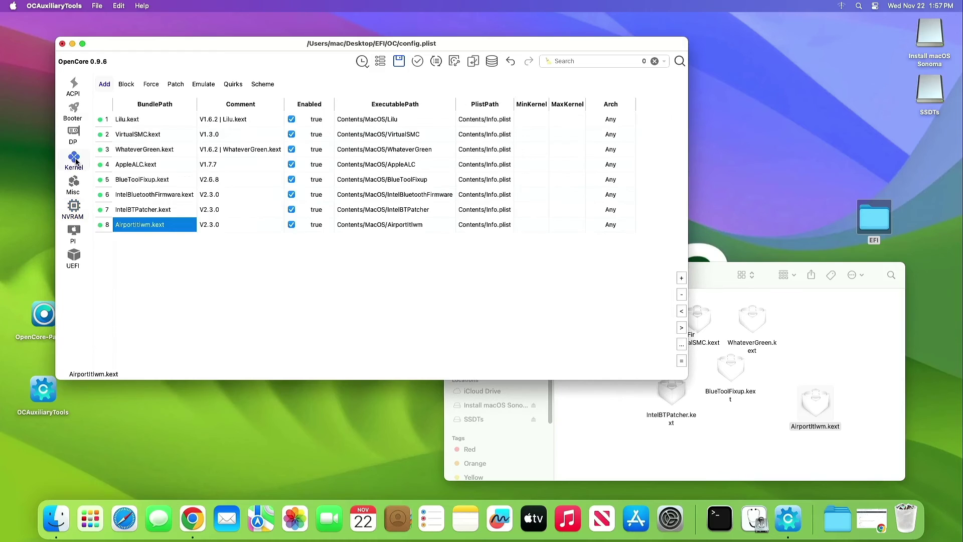
pyautogui.click(203, 255)
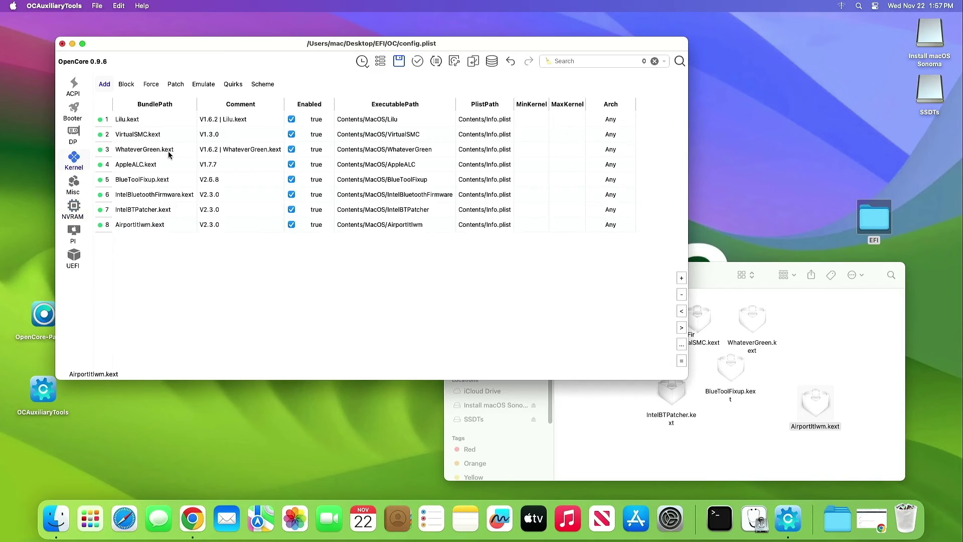
# - Move the overlapping IntelBluetoothFirmware.kext icon to free space in the Kexts folder and save config.plist
pyautogui.click(808, 347)
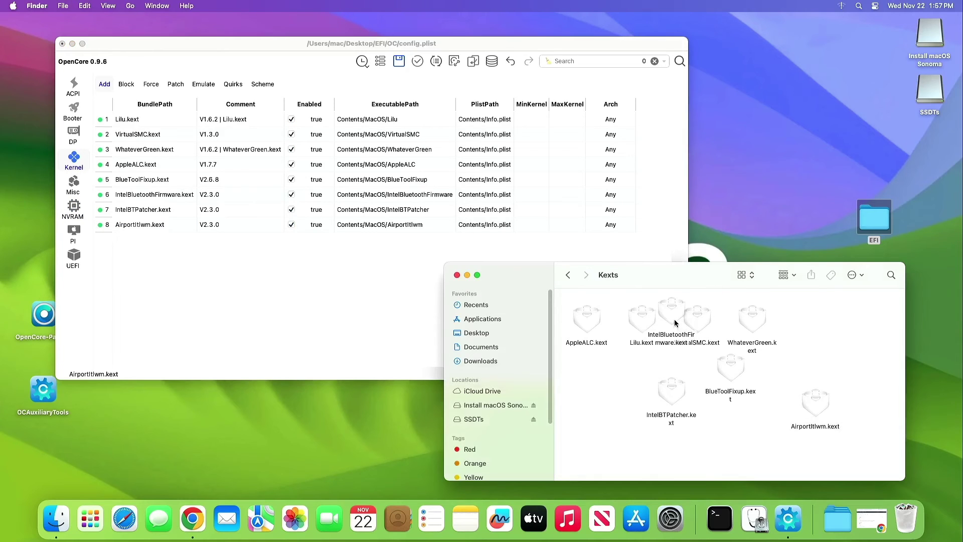
pyautogui.moveTo(675, 322); pyautogui.dragTo(846, 350)
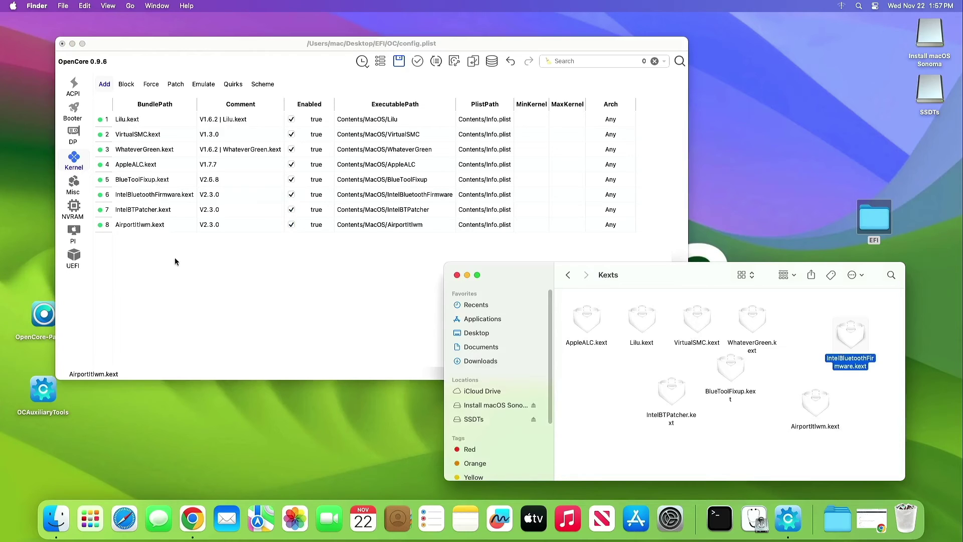
pyautogui.click(226, 286)
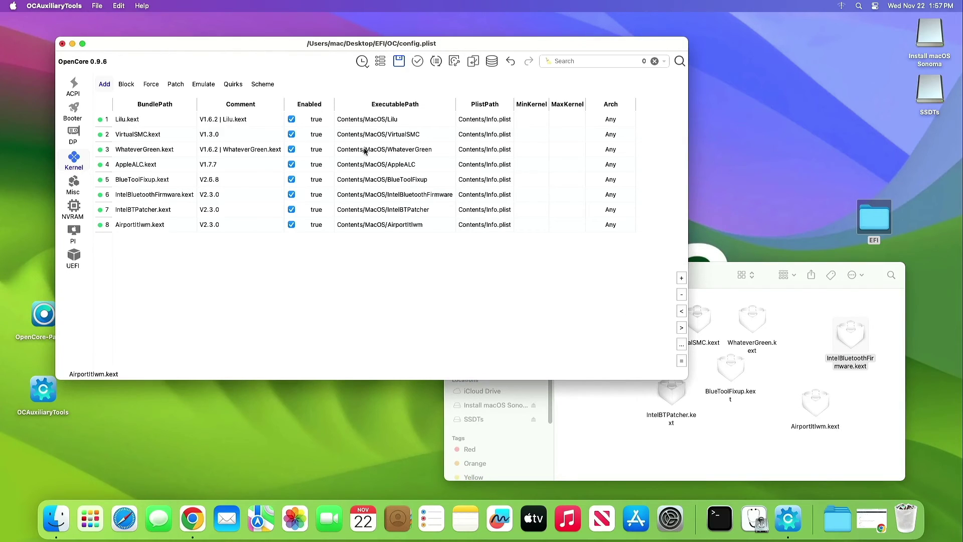
pyautogui.click(399, 62)
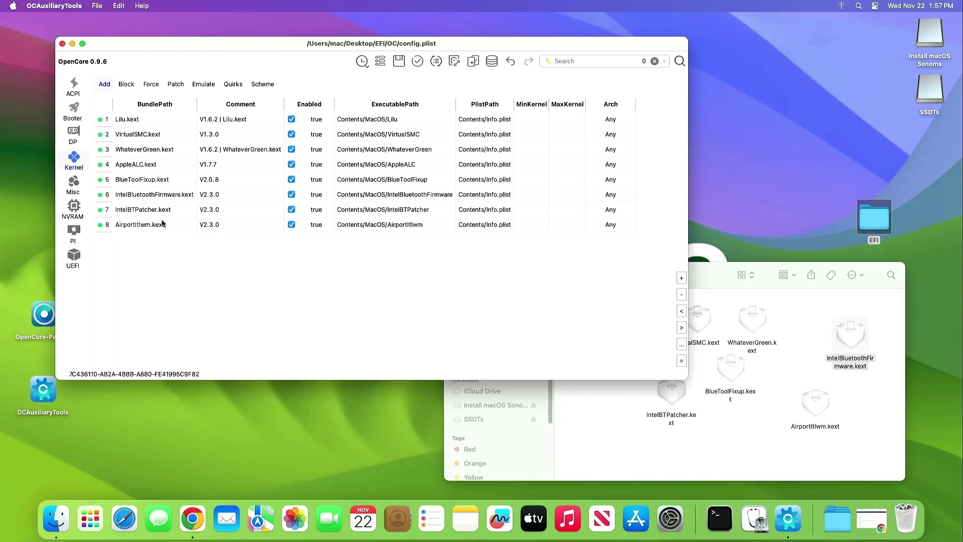
# - Reposition the EFI folder on the desktop, eject the SSDTs volume and close the Kexts window
pyautogui.moveTo(877, 228); pyautogui.dragTo(826, 194)
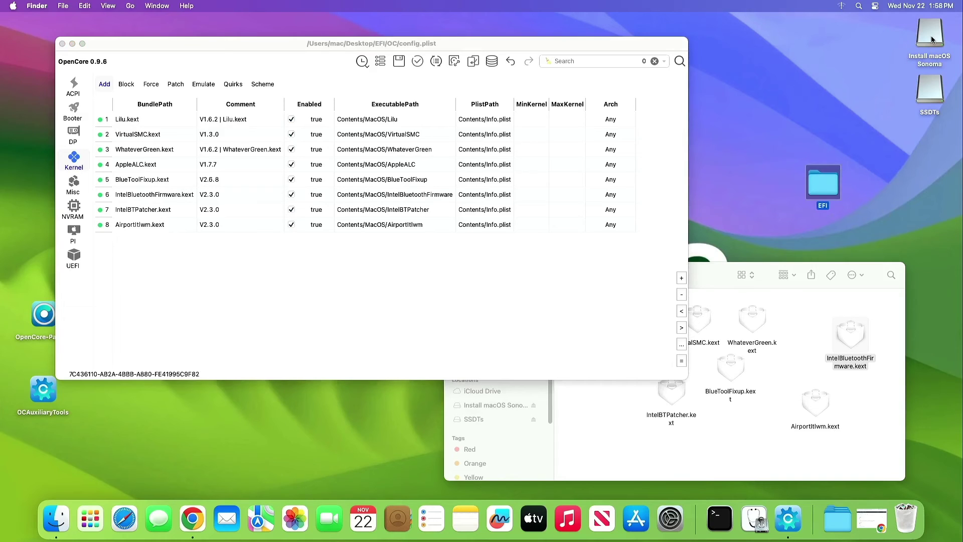
pyautogui.click(928, 87)
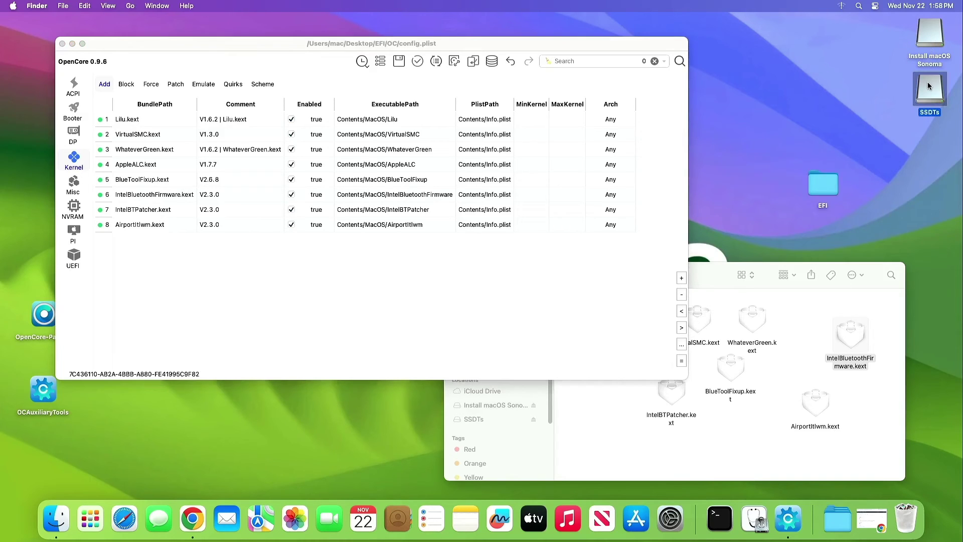
pyautogui.rightClick(929, 86)
pyautogui.click(910, 103)
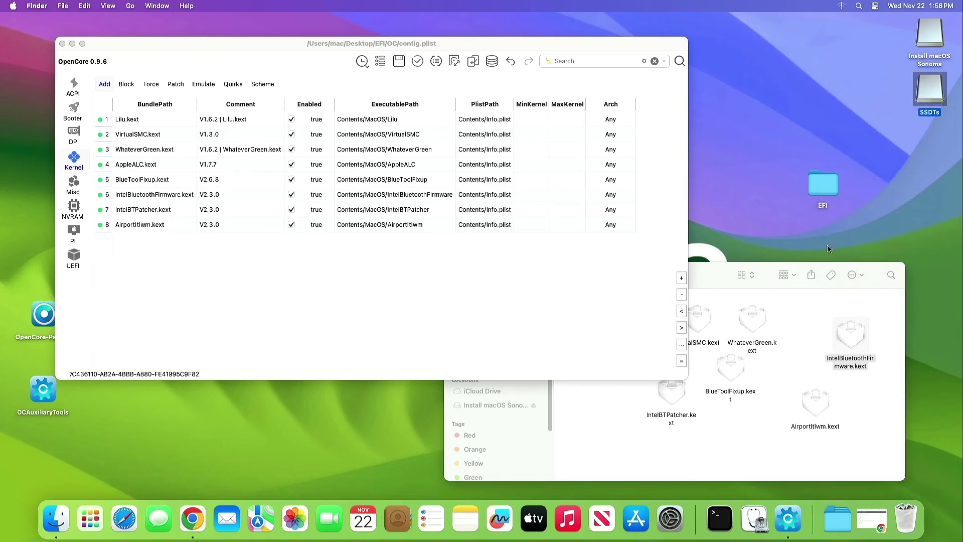
pyautogui.click(895, 324)
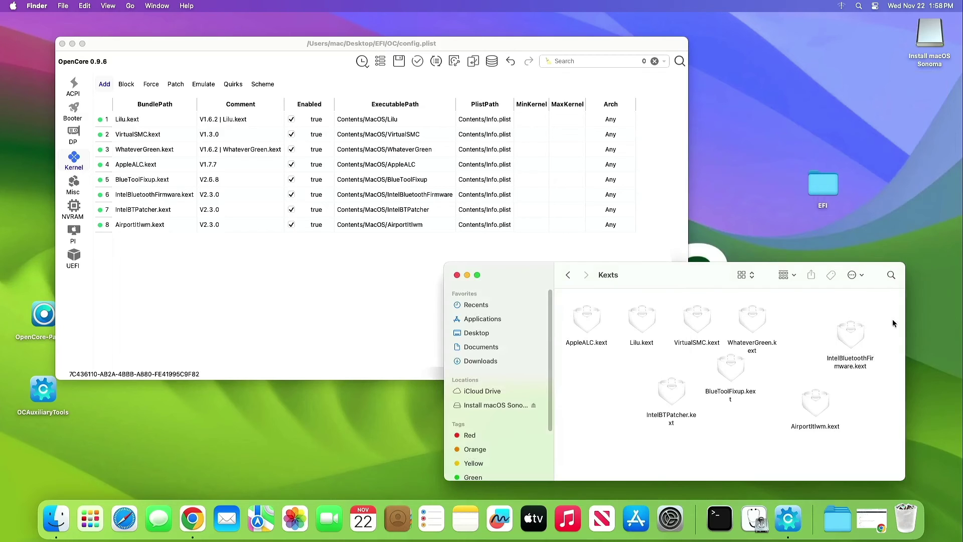
pyautogui.click(457, 275)
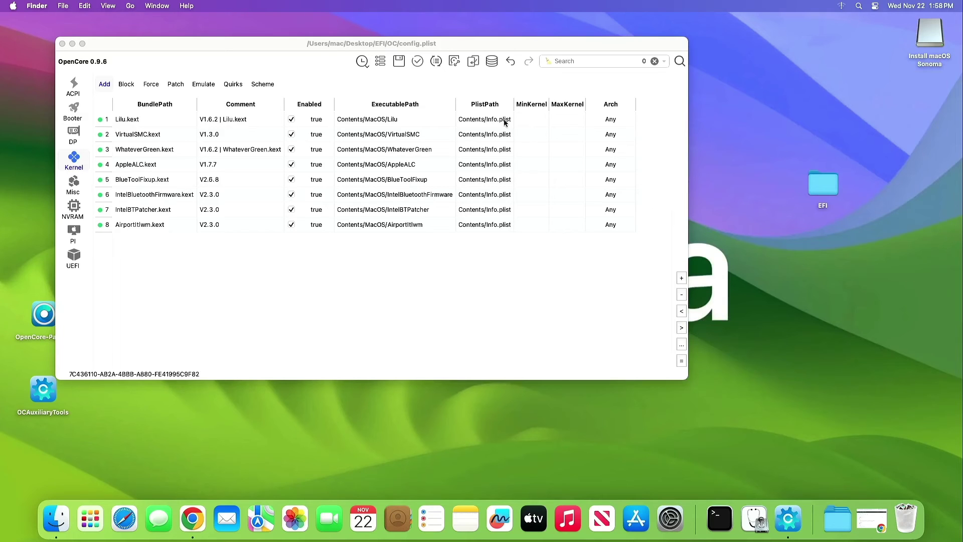
# - Mount the disk3s1 EFI partition of the SanDisk 3.2Gen1 drive, authorizing it with the account password
pyautogui.click(455, 61)
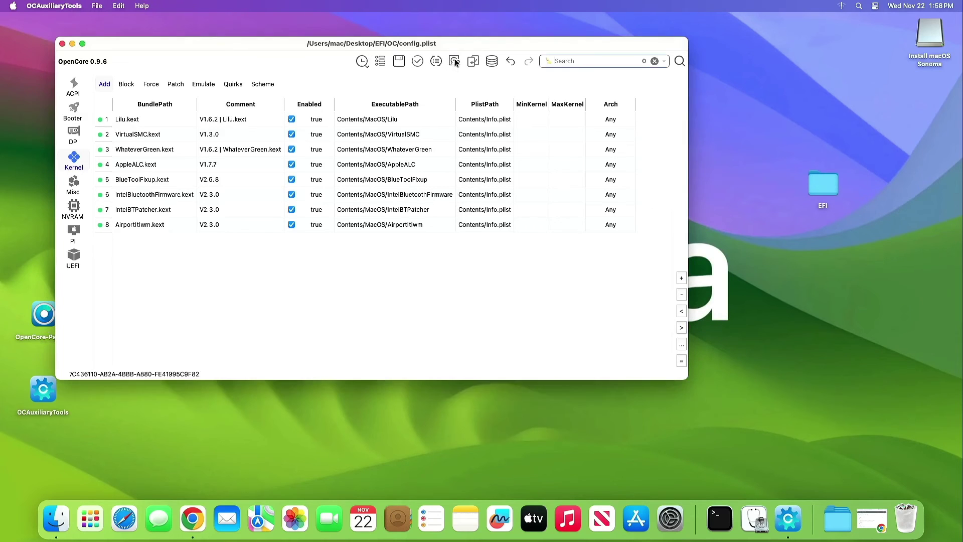
pyautogui.click(455, 61)
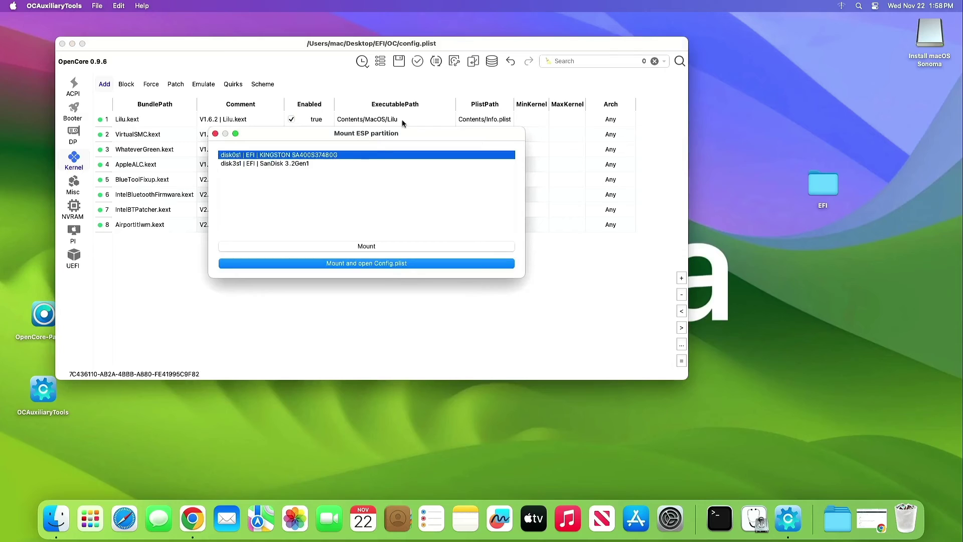
pyautogui.click(292, 165)
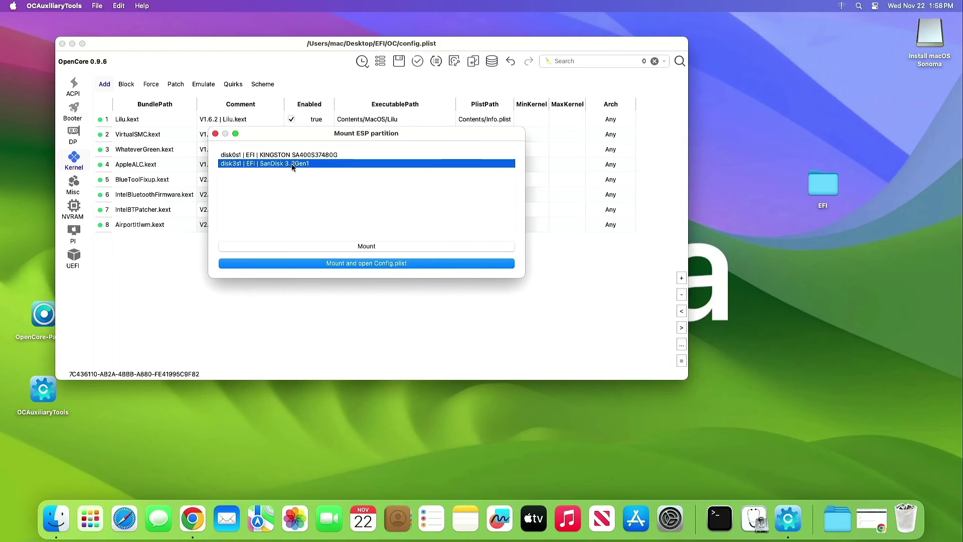
pyautogui.click(367, 247)
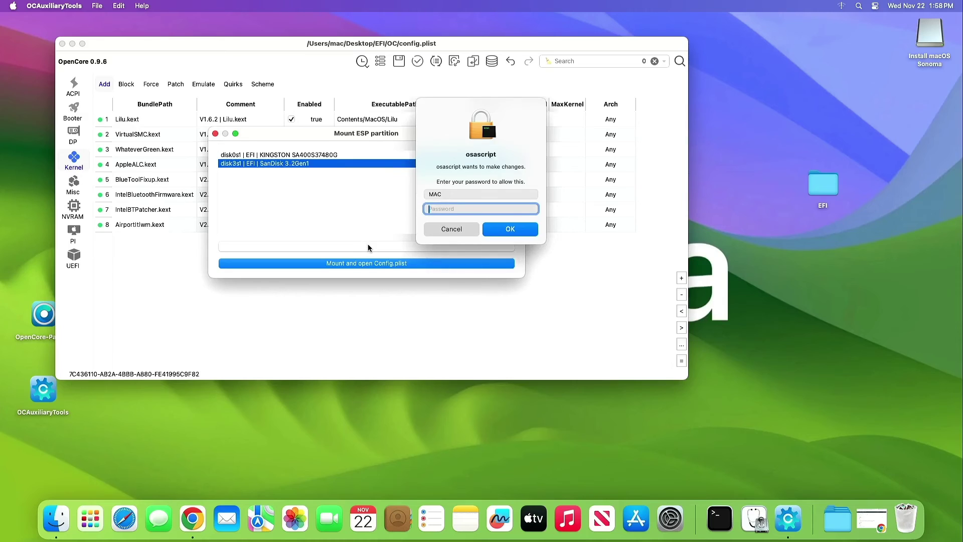
pyautogui.write('••••')
pyautogui.press('Return')
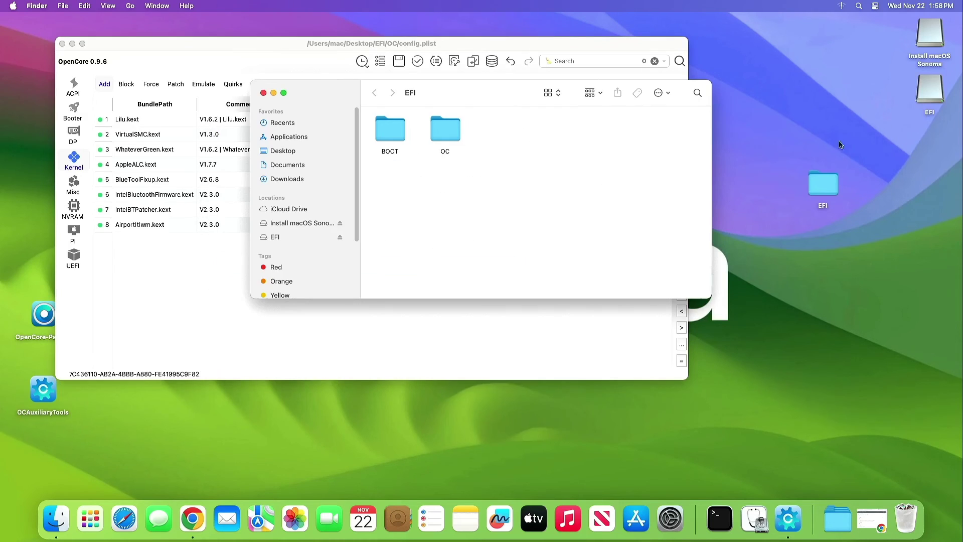
# - Close the automatically opened EFI folder window and open the root of the mounted EFI volume from the desktop
pyautogui.click(263, 93)
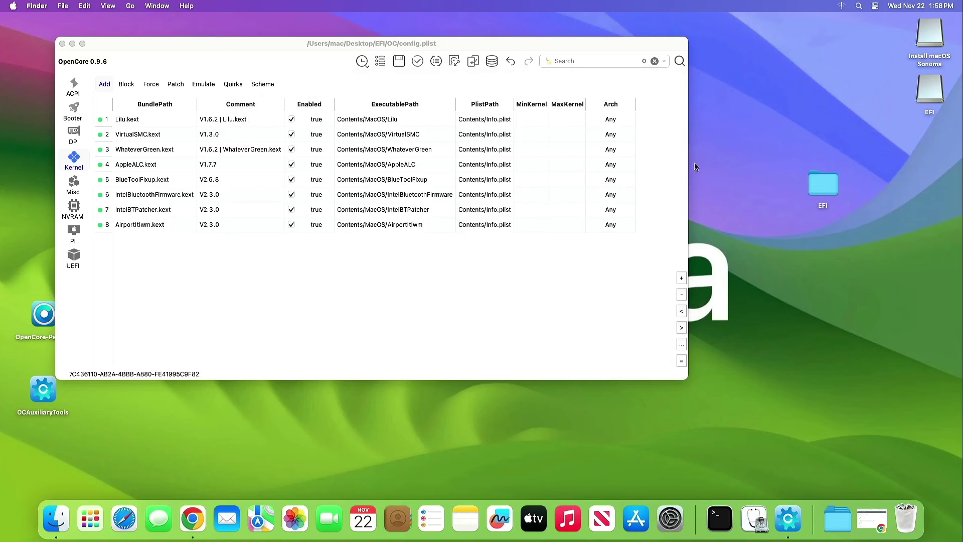
pyautogui.click(934, 93)
pyautogui.doubleClick(934, 93)
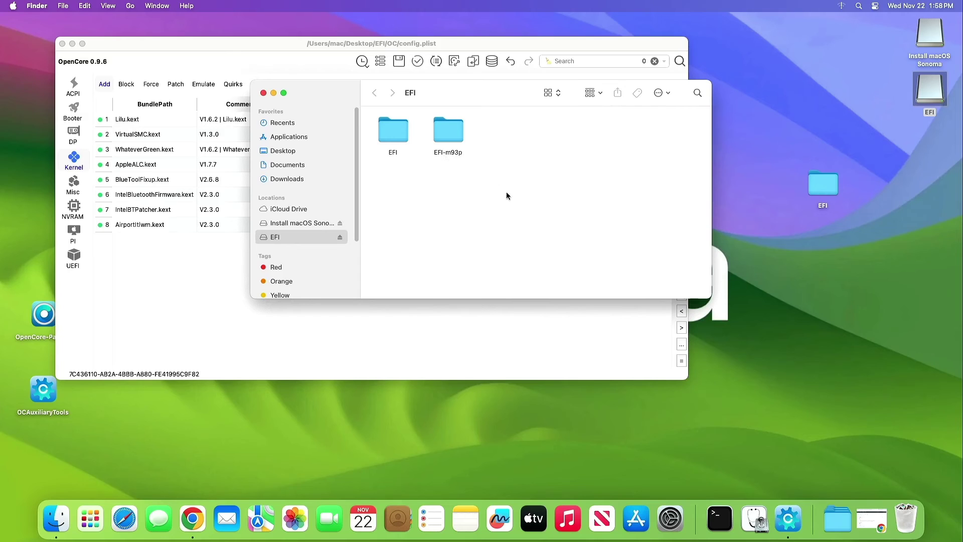
# - Rename the EFI volume's existing EFI folder to EFI-1 and copy the desktop's EFI folder onto the volume
pyautogui.rightClick(396, 152)
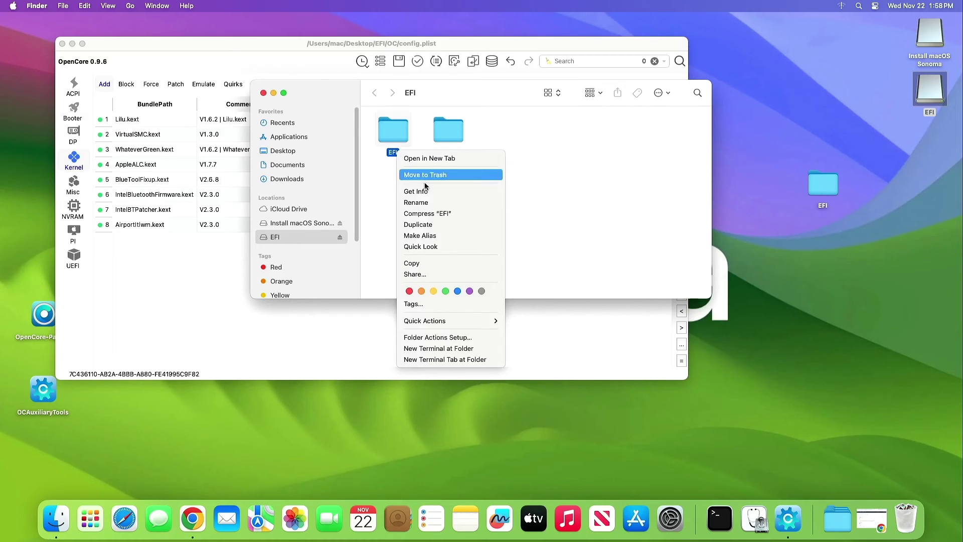
pyautogui.click(431, 203)
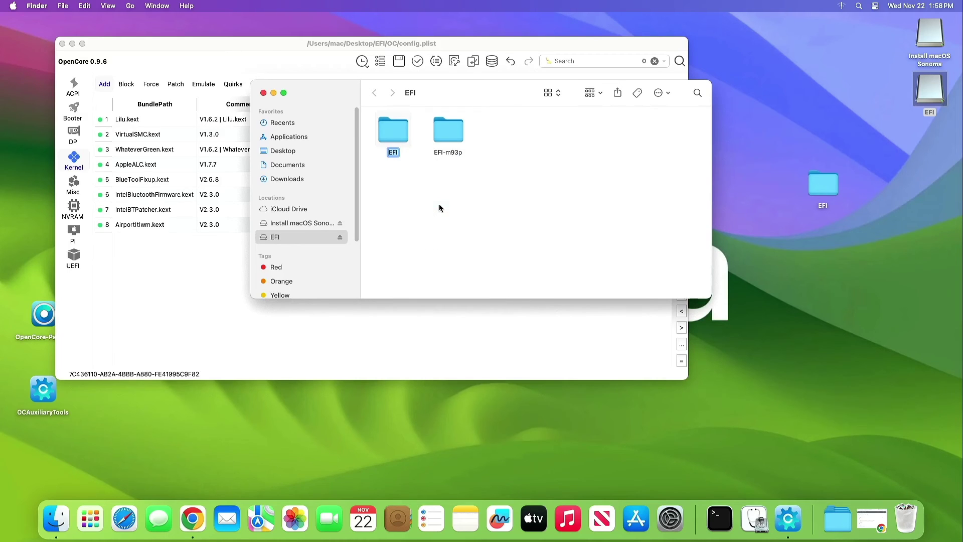
pyautogui.write('EFI-1')
pyautogui.press('Return')
pyautogui.moveTo(835, 187); pyautogui.dragTo(454, 209)
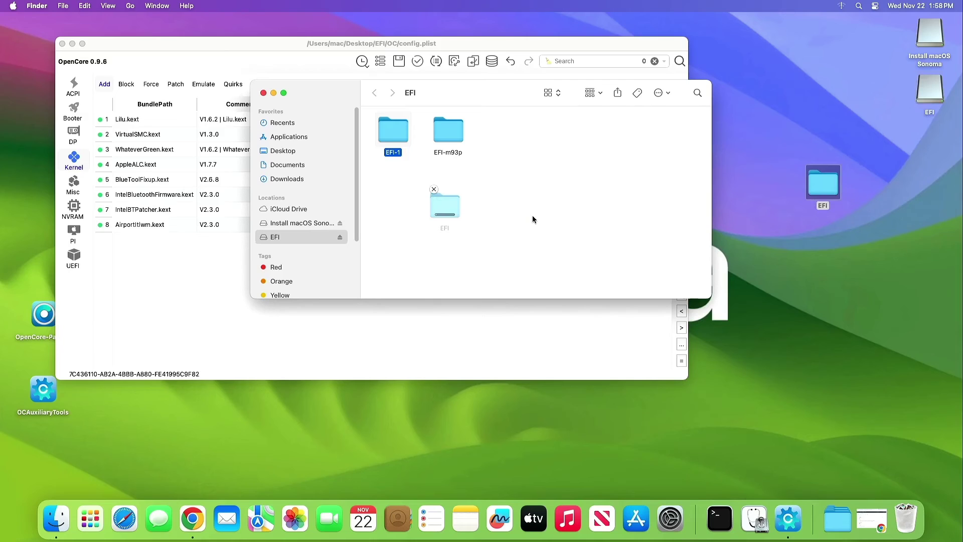
pyautogui.click(457, 237)
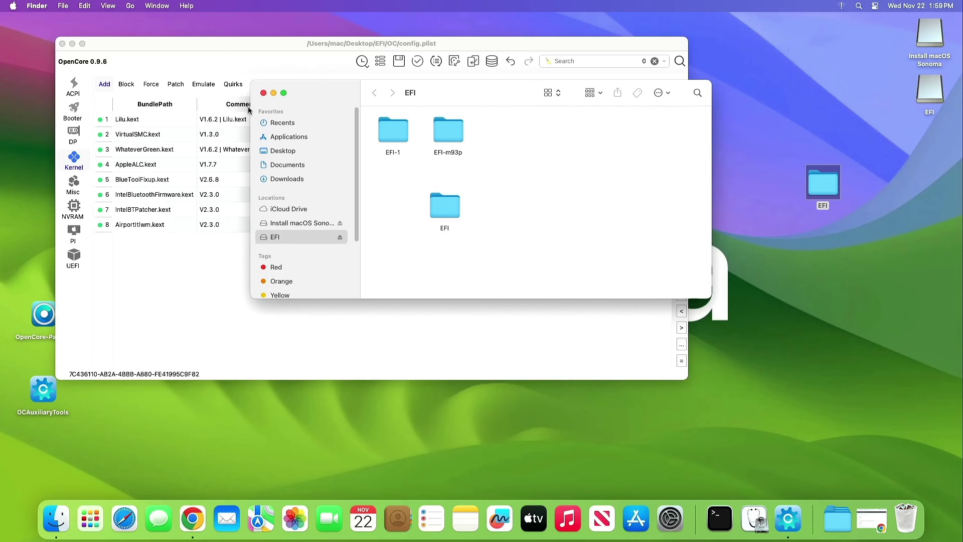
# - Close the EFI volume window and the config.plist editor, and bring up the system's restart and shutdown commands
pyautogui.click(263, 93)
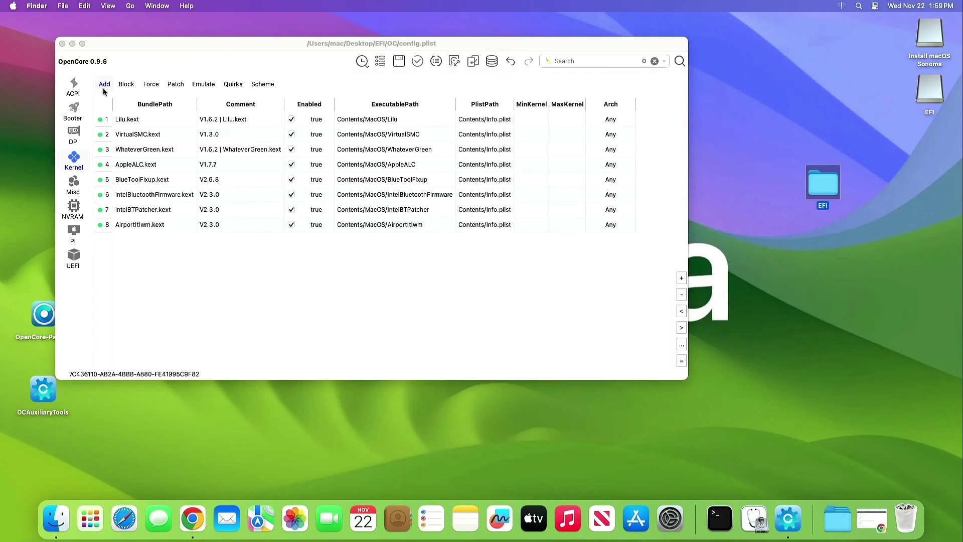
pyautogui.click(62, 43)
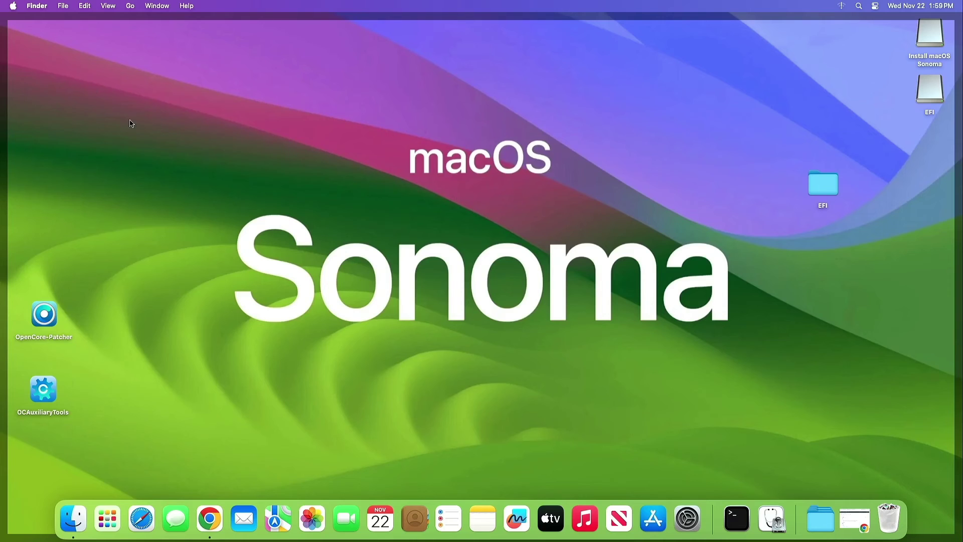
pyautogui.click(13, 6)
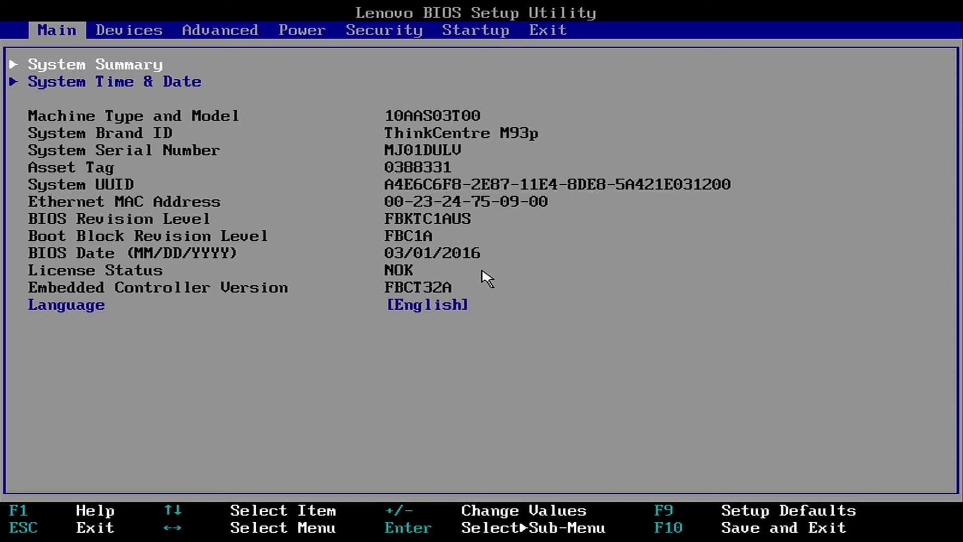
# - Switch to the Lenovo BIOS Setup Utility and review the serial port, USB and ATA drive settings
pyautogui.press('Right')
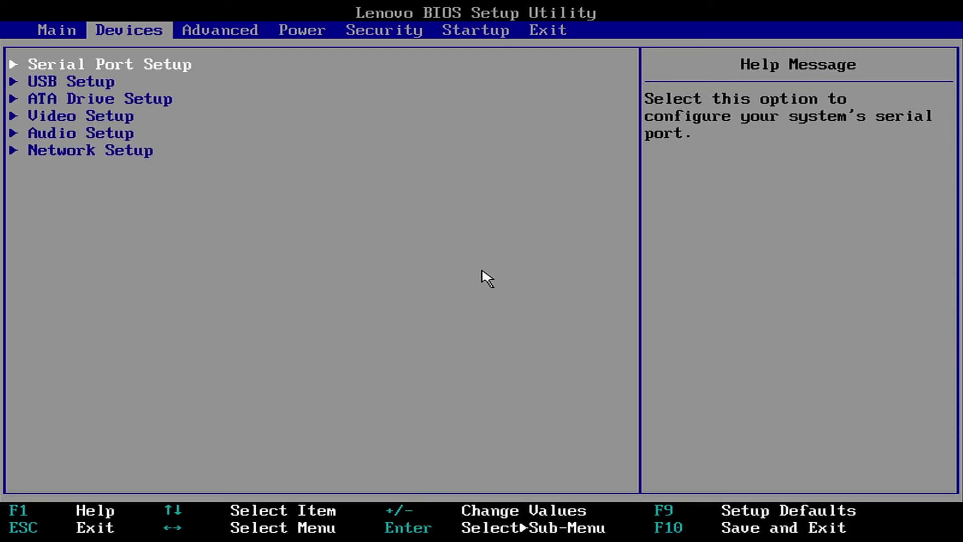
pyautogui.press('Return')
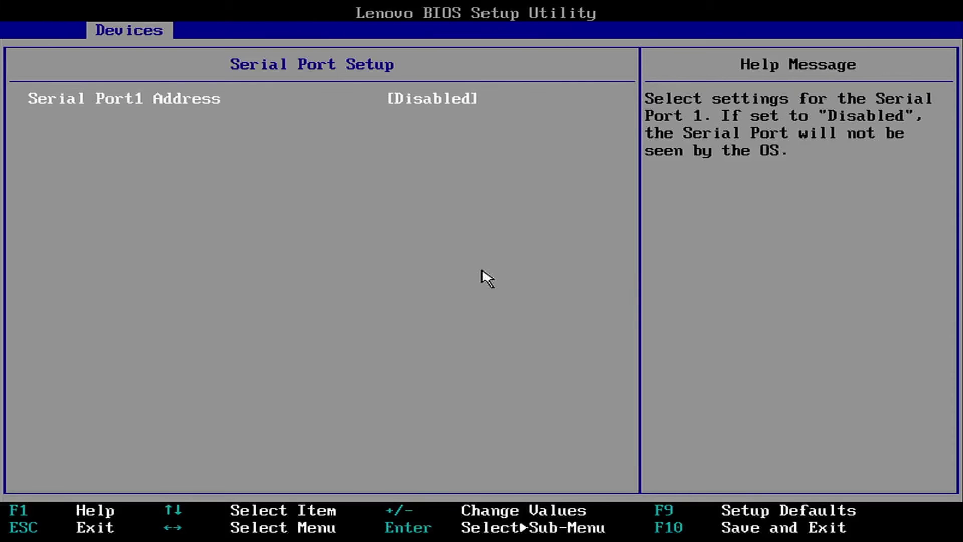
pyautogui.press('Escape')
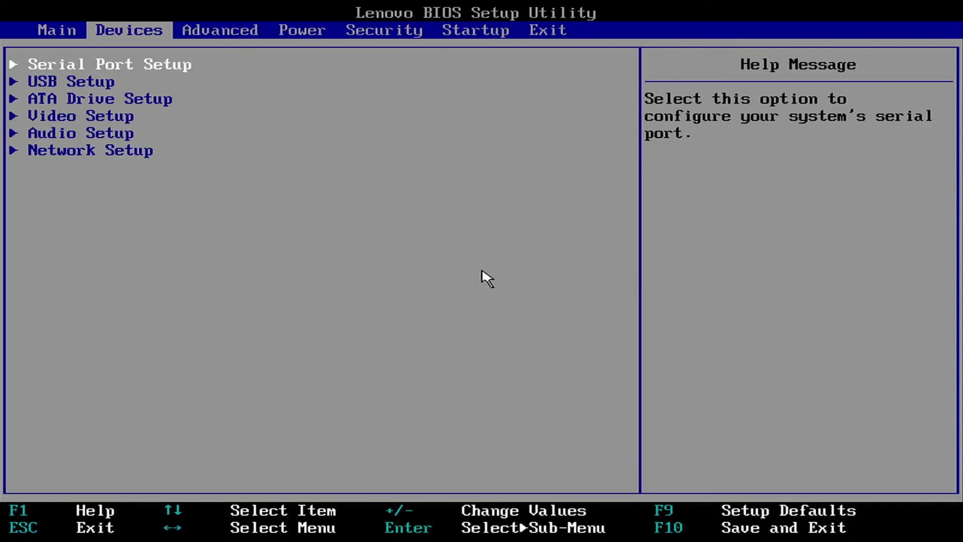
pyautogui.press('Down')
pyautogui.press('Return')
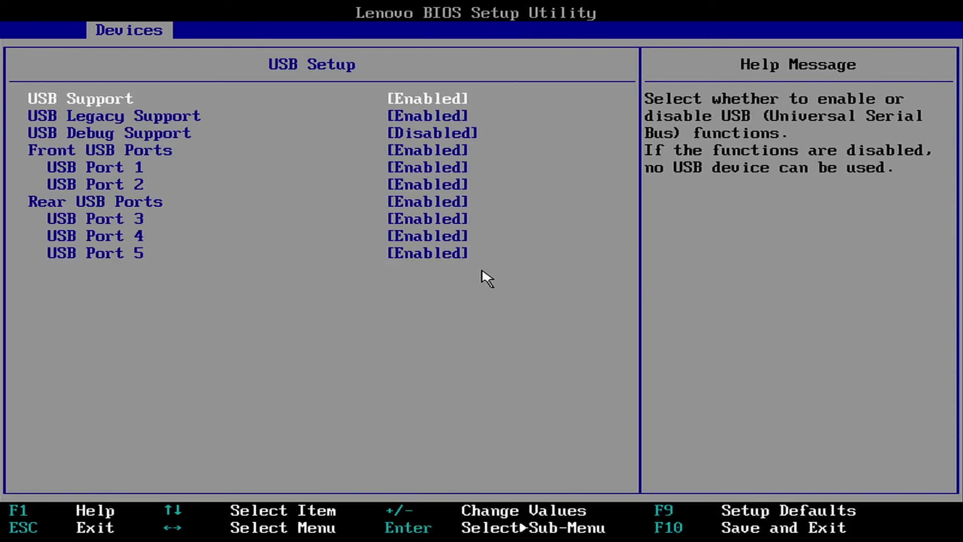
pyautogui.press('Escape')
pyautogui.press('Down')
pyautogui.press('Return')
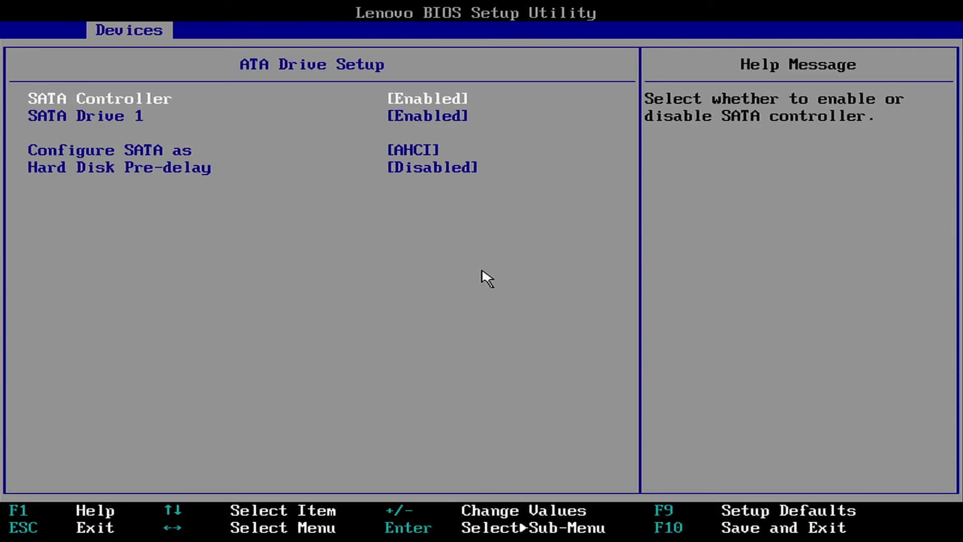
pyautogui.press('Escape')
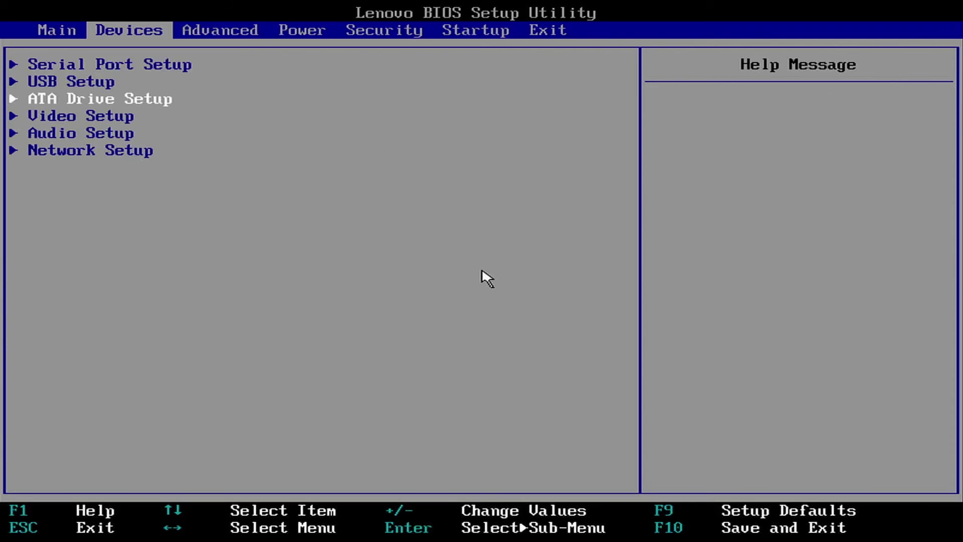
# - Review the device settings for video, audio and network in turn, without changing them
pyautogui.press('Down')
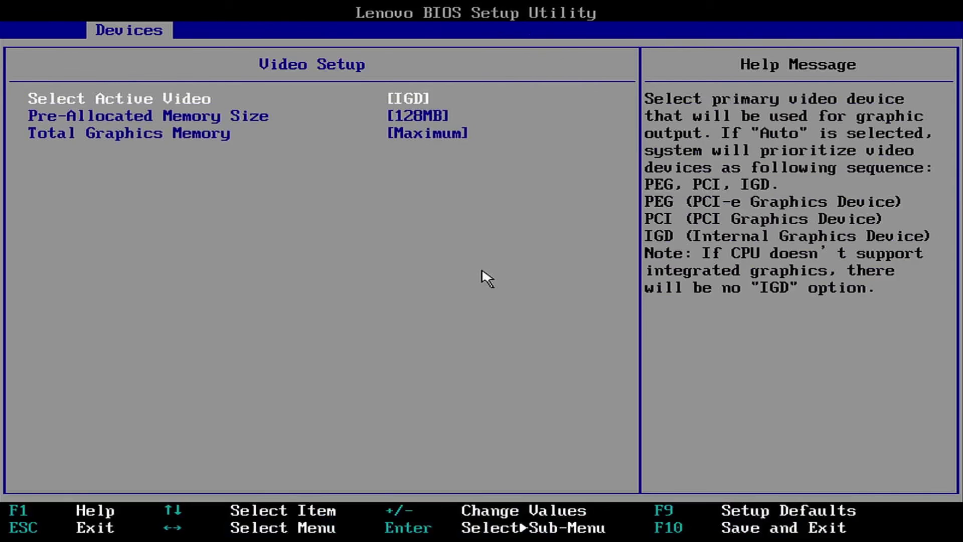
pyautogui.press('Escape')
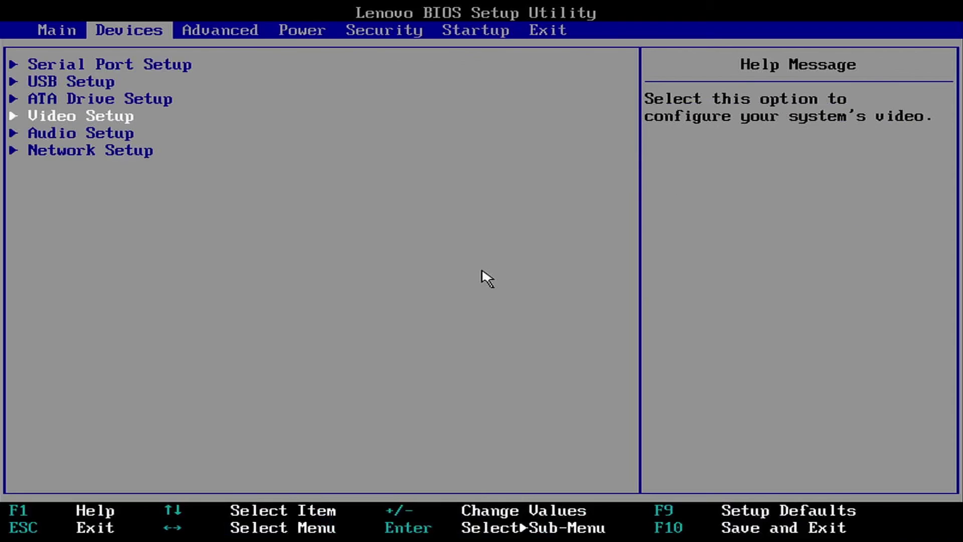
pyautogui.press('Down')
pyautogui.press('Return')
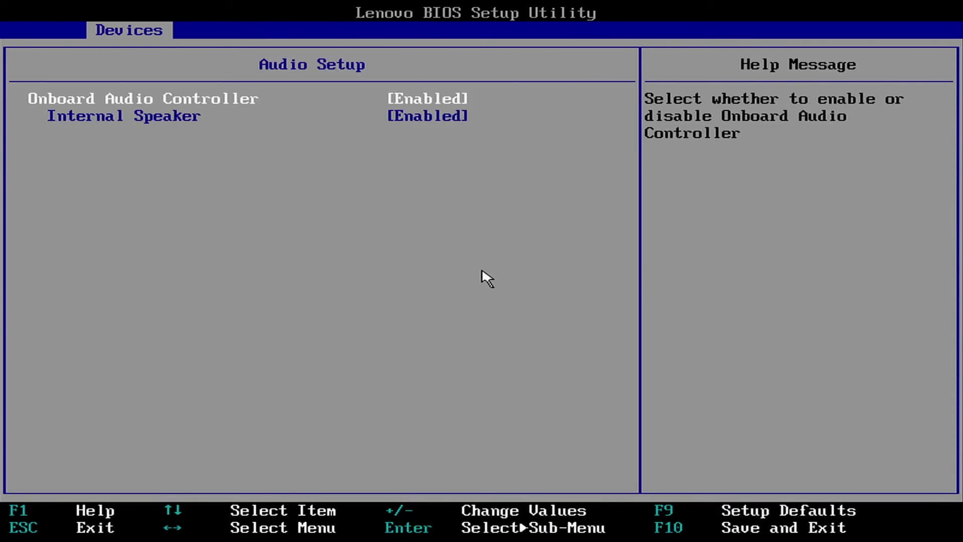
pyautogui.press('Escape')
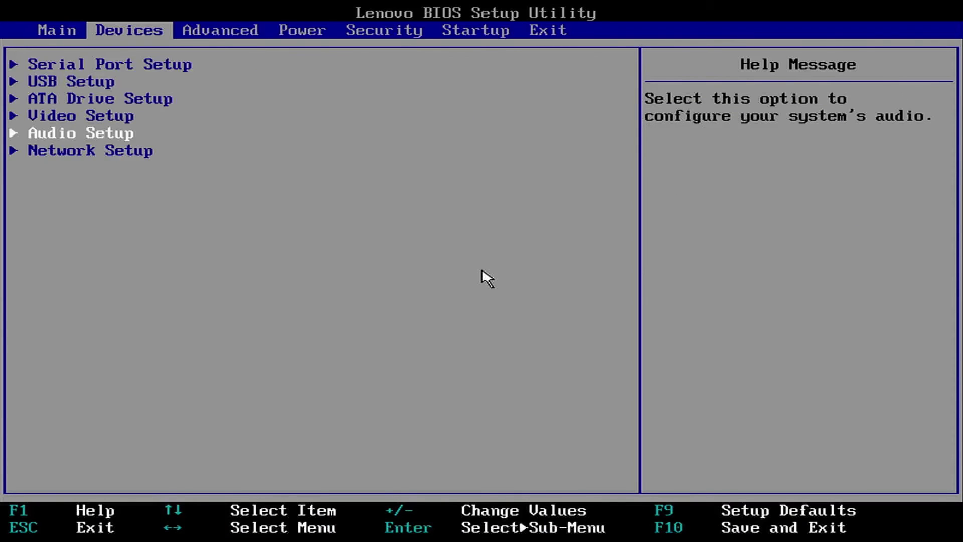
pyautogui.press('Down')
pyautogui.press('Return')
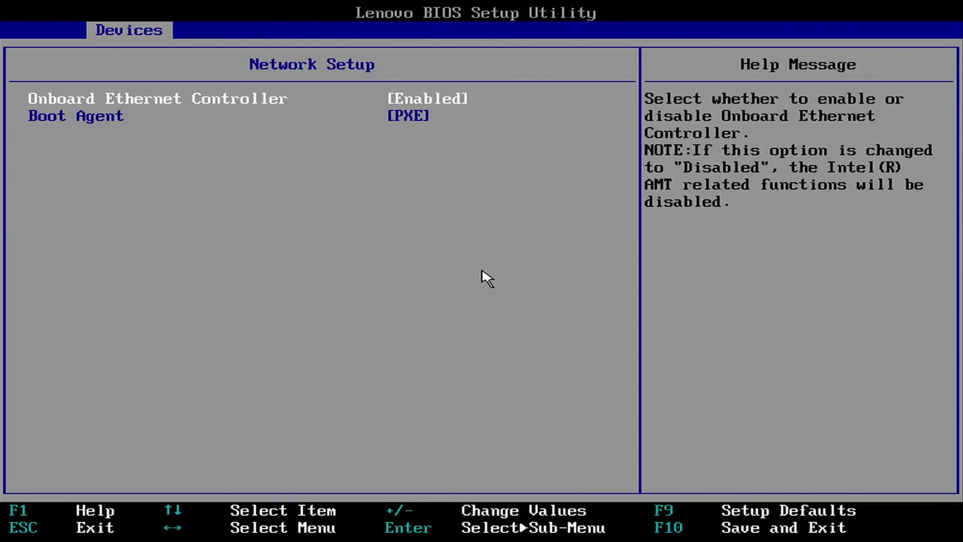
pyautogui.press('Escape')
# - Review the advanced CPU settings from EIST Support through virtualization to C1E Support
pyautogui.press('Right')
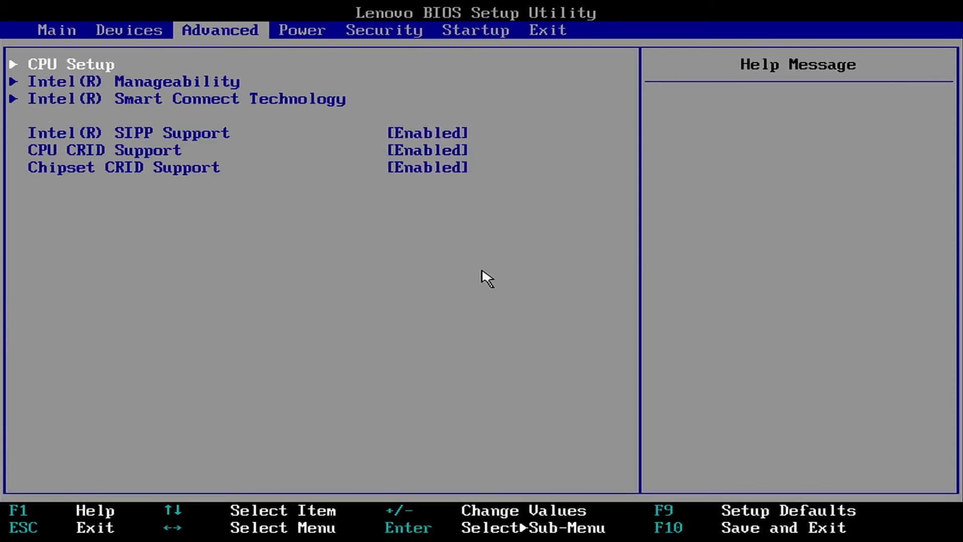
pyautogui.press('Return')
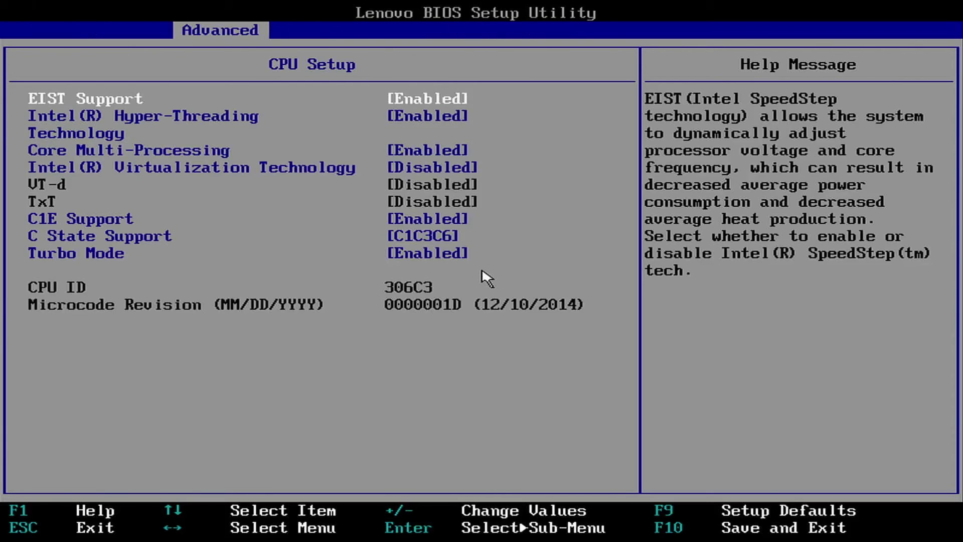
pyautogui.press('Down')
pyautogui.press('Down')
pyautogui.press('Down')
pyautogui.press('Down')
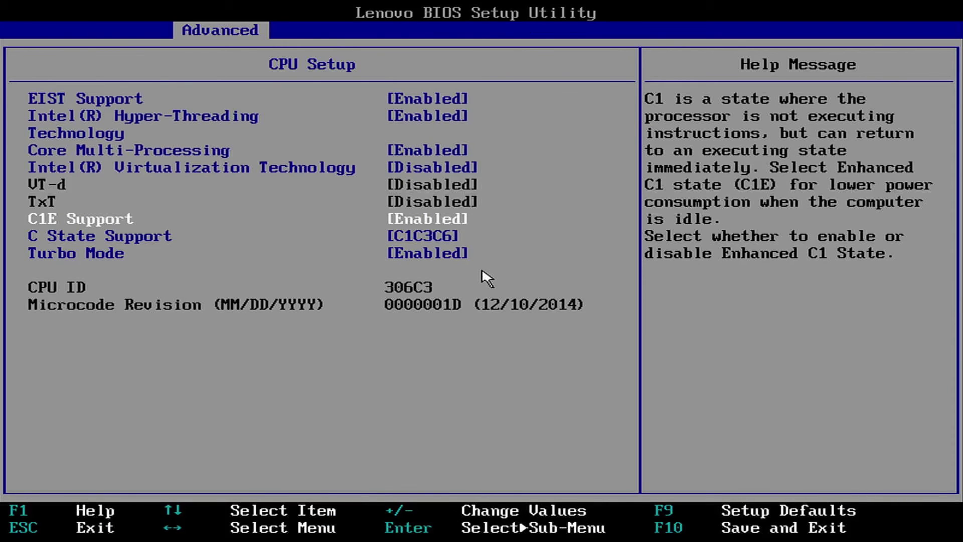
pyautogui.press('Escape')
# - Review the Intel Manageability, Smart Connect Technology and SIPP Support settings
pyautogui.press('Down')
pyautogui.press('Return')
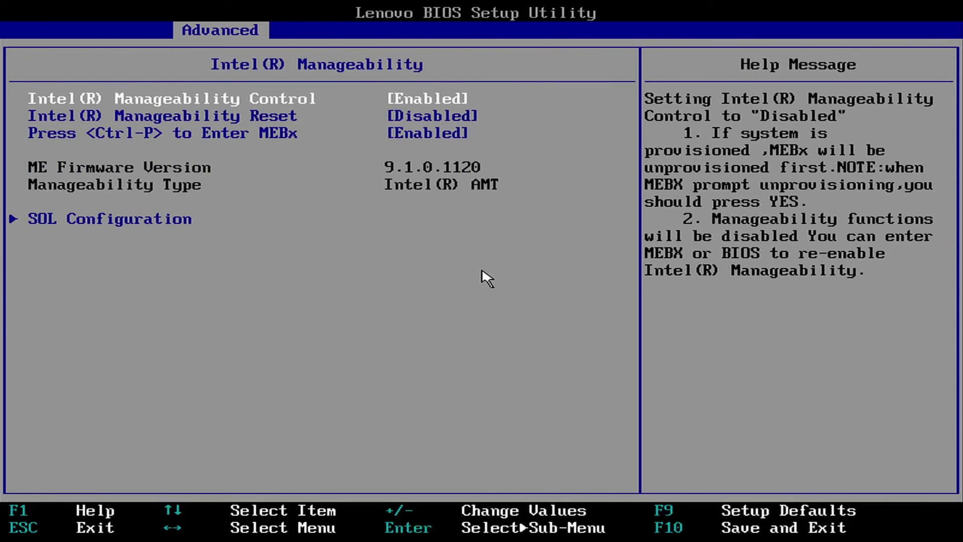
pyautogui.press('Escape')
pyautogui.press('Down')
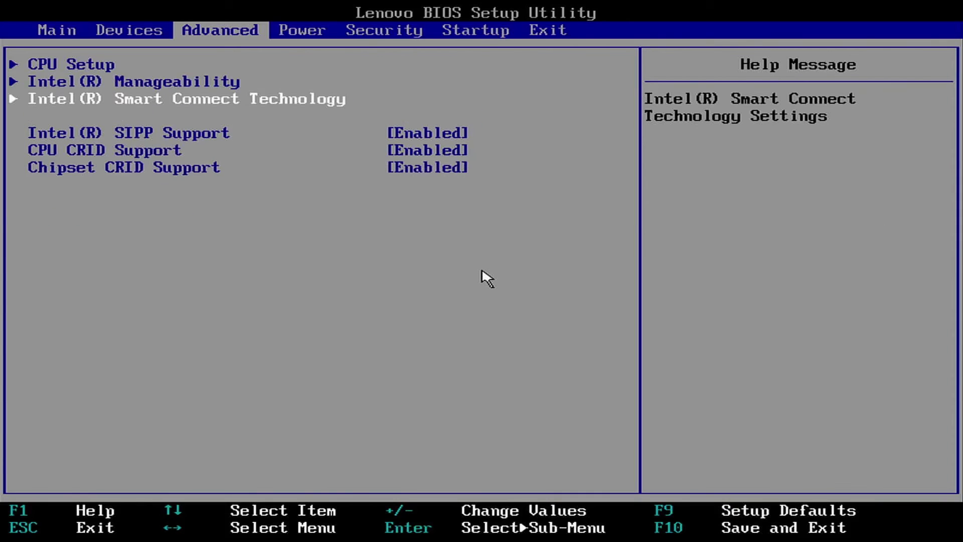
pyautogui.press('Return')
pyautogui.press('Escape')
pyautogui.press('Down')
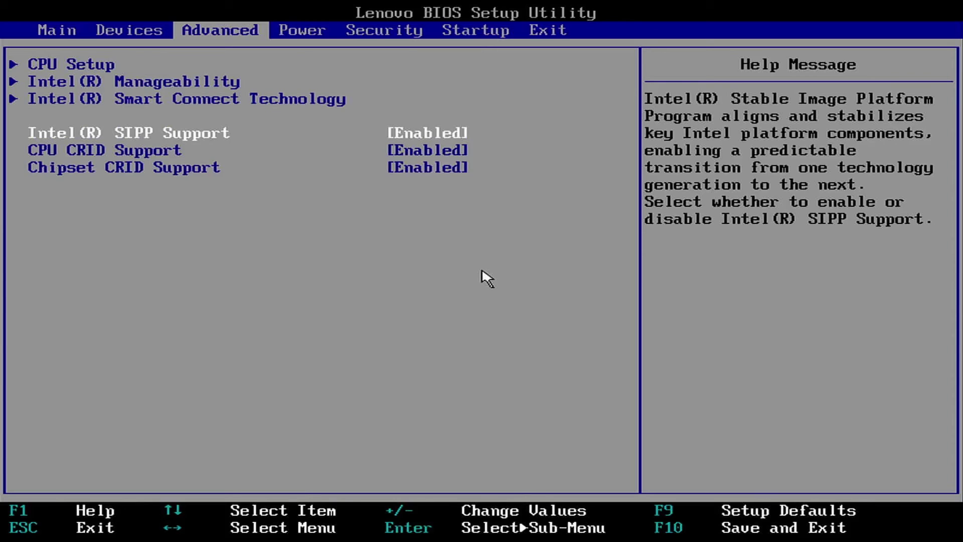
pyautogui.press('Escape')
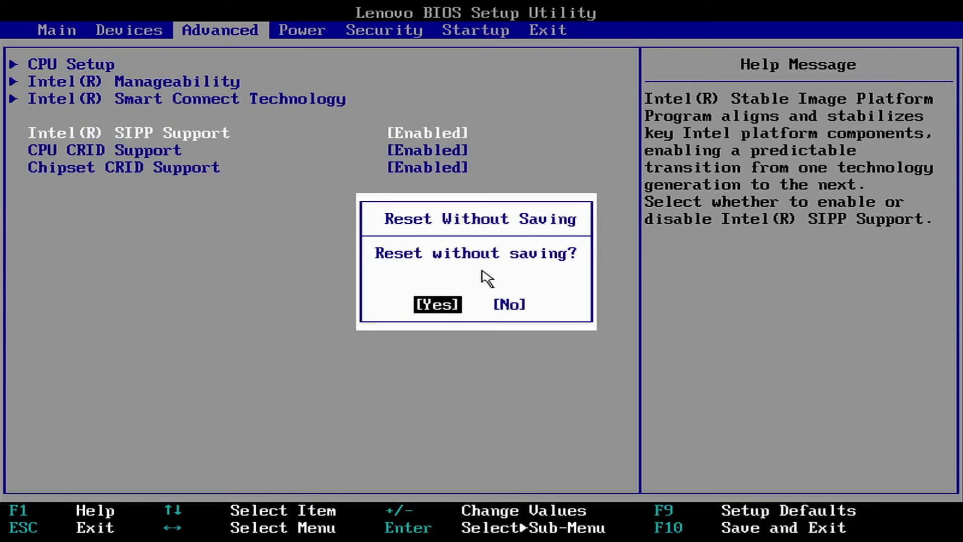
pyautogui.press('Right')
pyautogui.press('Return')
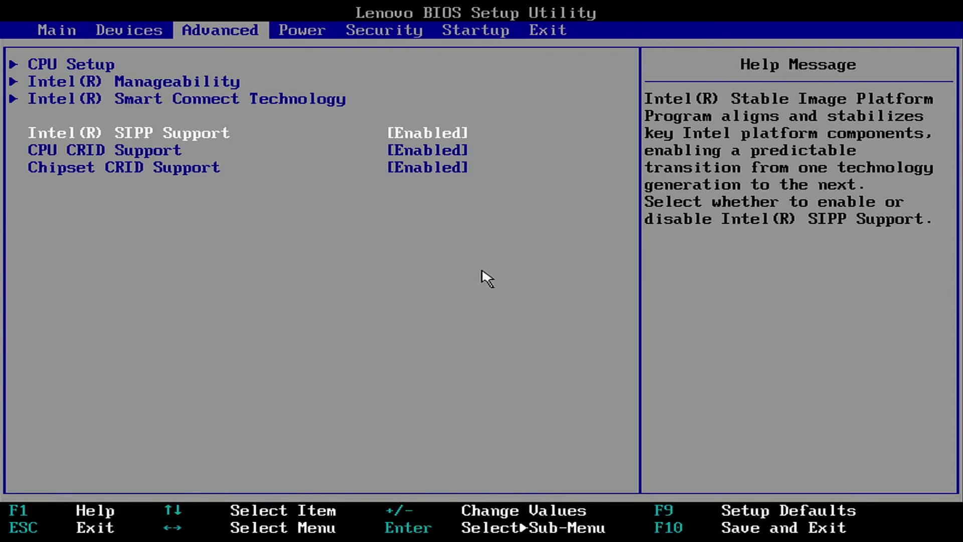
# - Review the BIOS power settings and the security settings, including password and flashing options
pyautogui.press('Right')
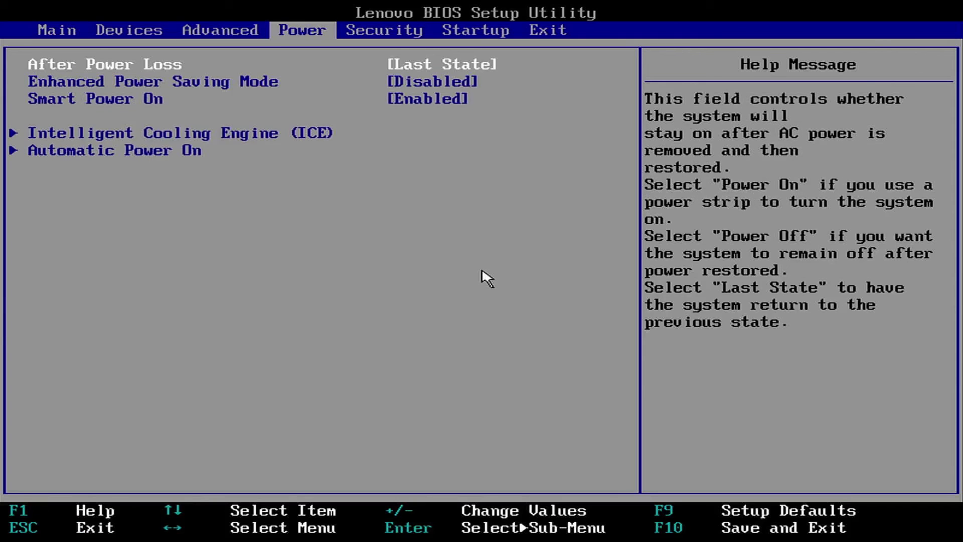
pyautogui.press('Right')
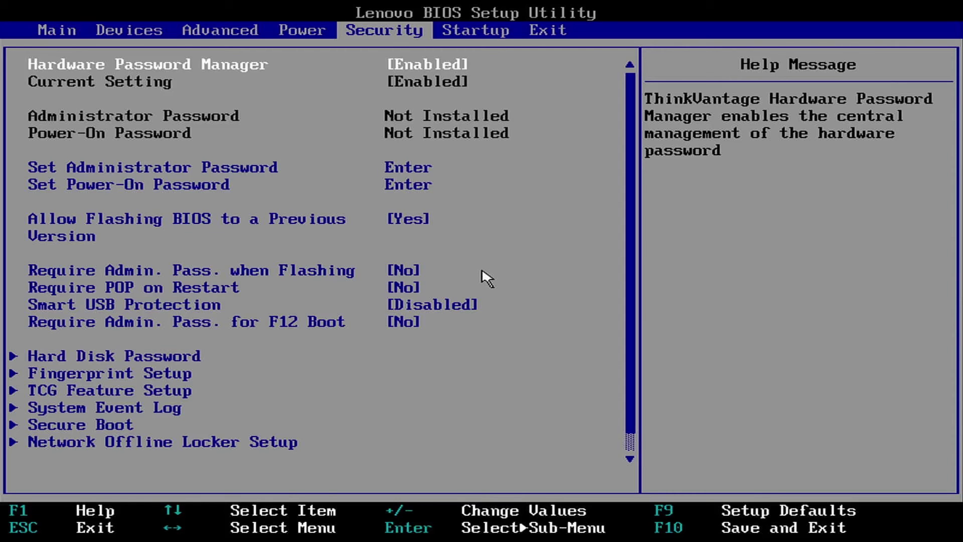
pyautogui.press('Down')
pyautogui.press('Down')
# - Review the startup settings: the Primary Boot Sequence, CSM, Boot Mode and Boot Priority
pyautogui.press('Right')
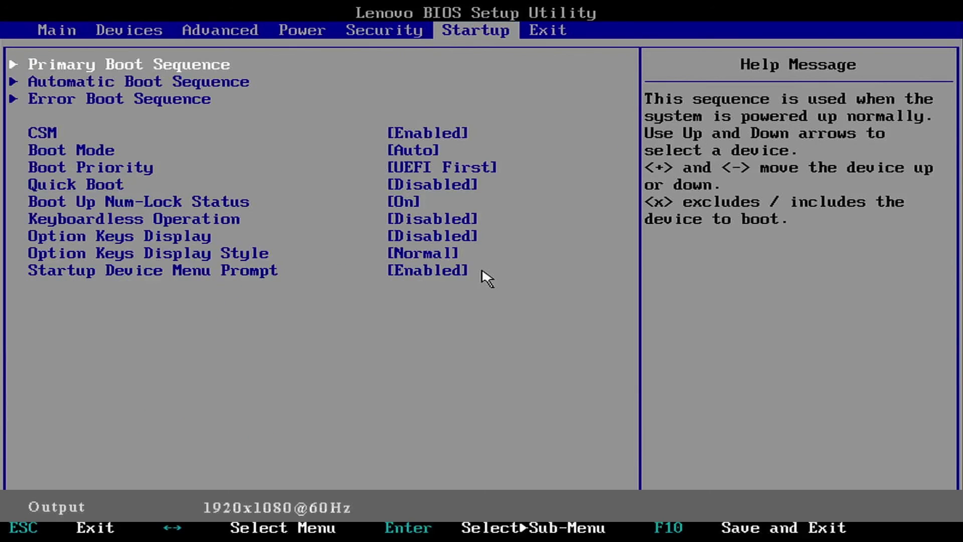
pyautogui.press('Return')
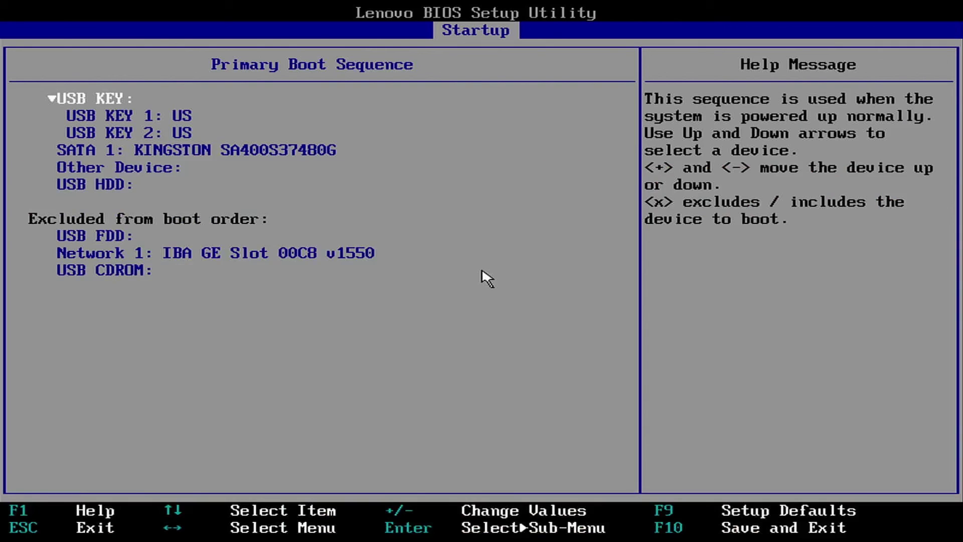
pyautogui.press('Escape')
pyautogui.press('Down')
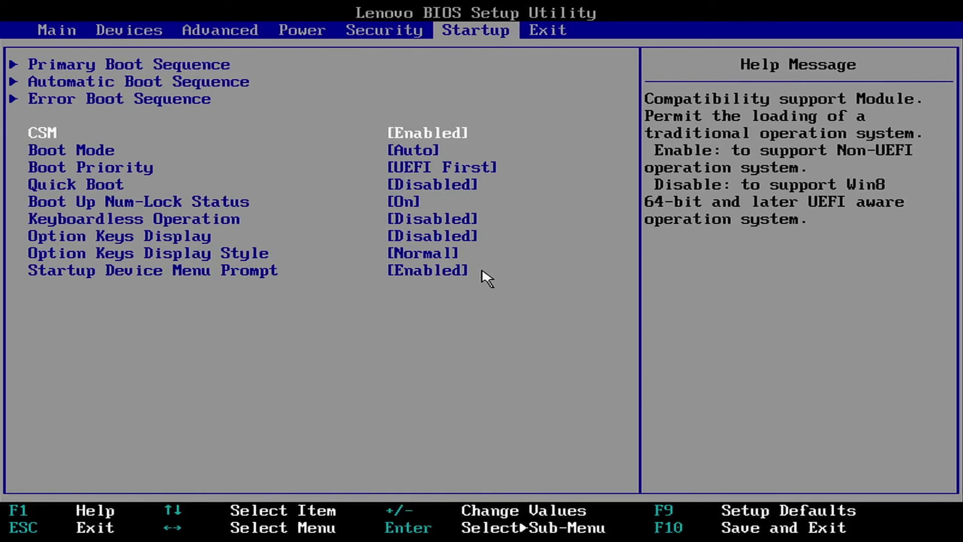
pyautogui.press('Down')
pyautogui.press('Down')
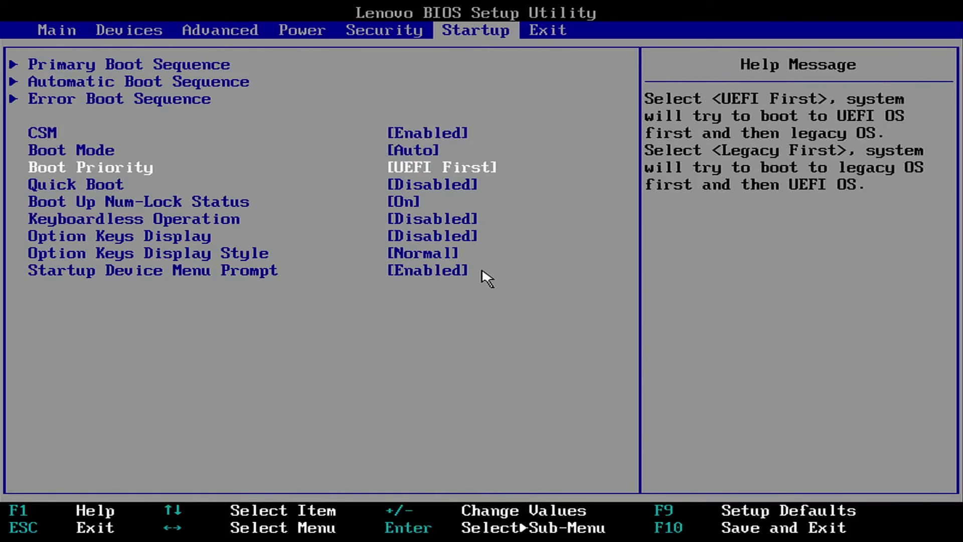